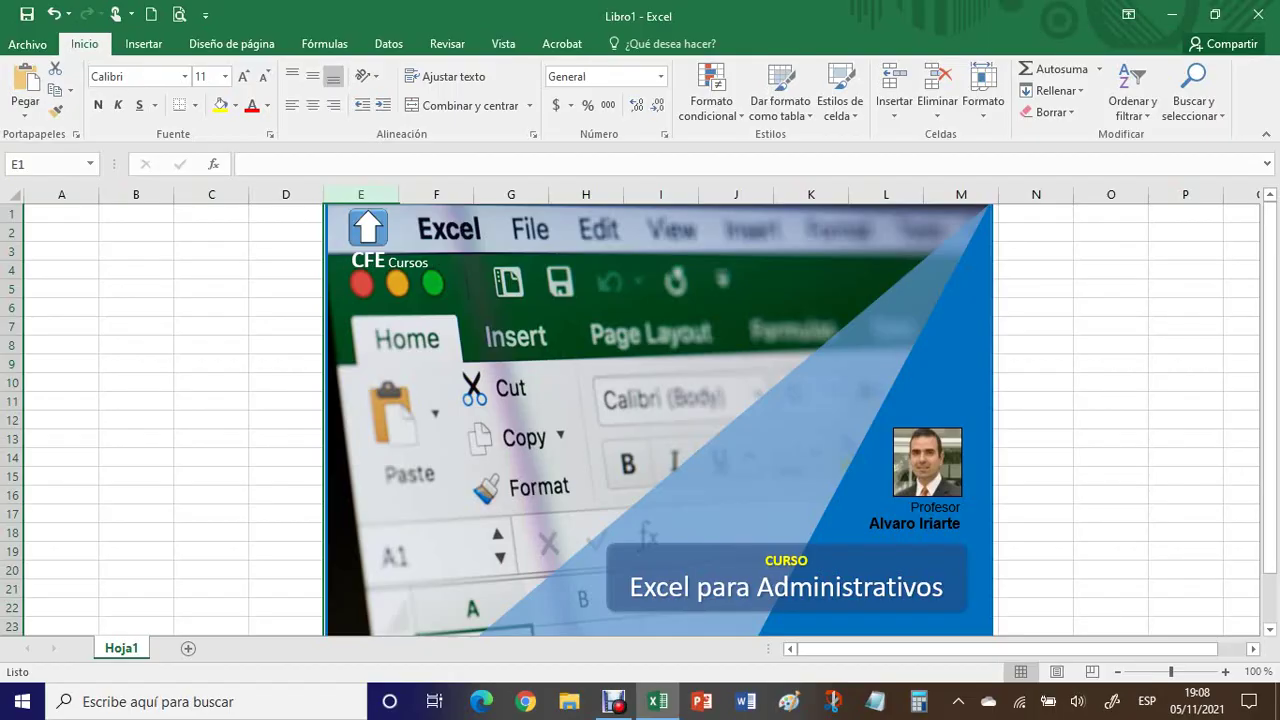
Delete the course cover picture from the worksheet and select cell A1
drag(660, 420, 696, 439)
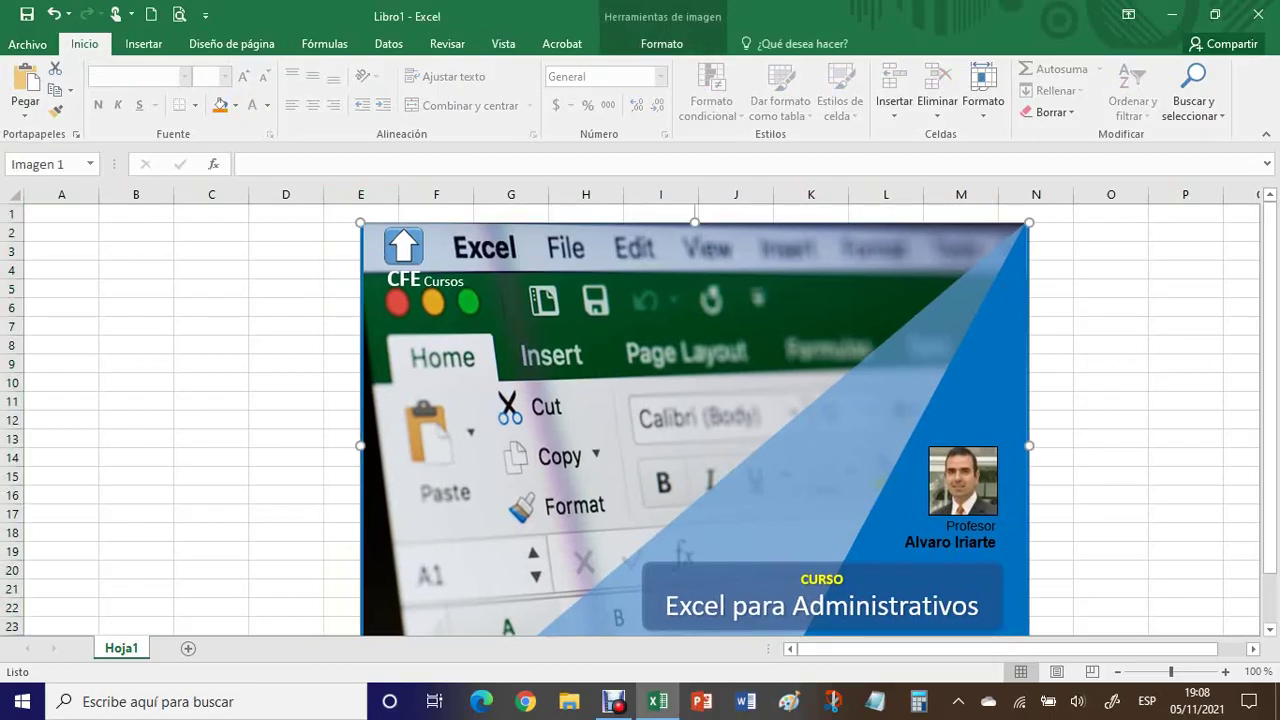
key(Delete)
drag(586, 362, 586, 347)
click(61, 214)
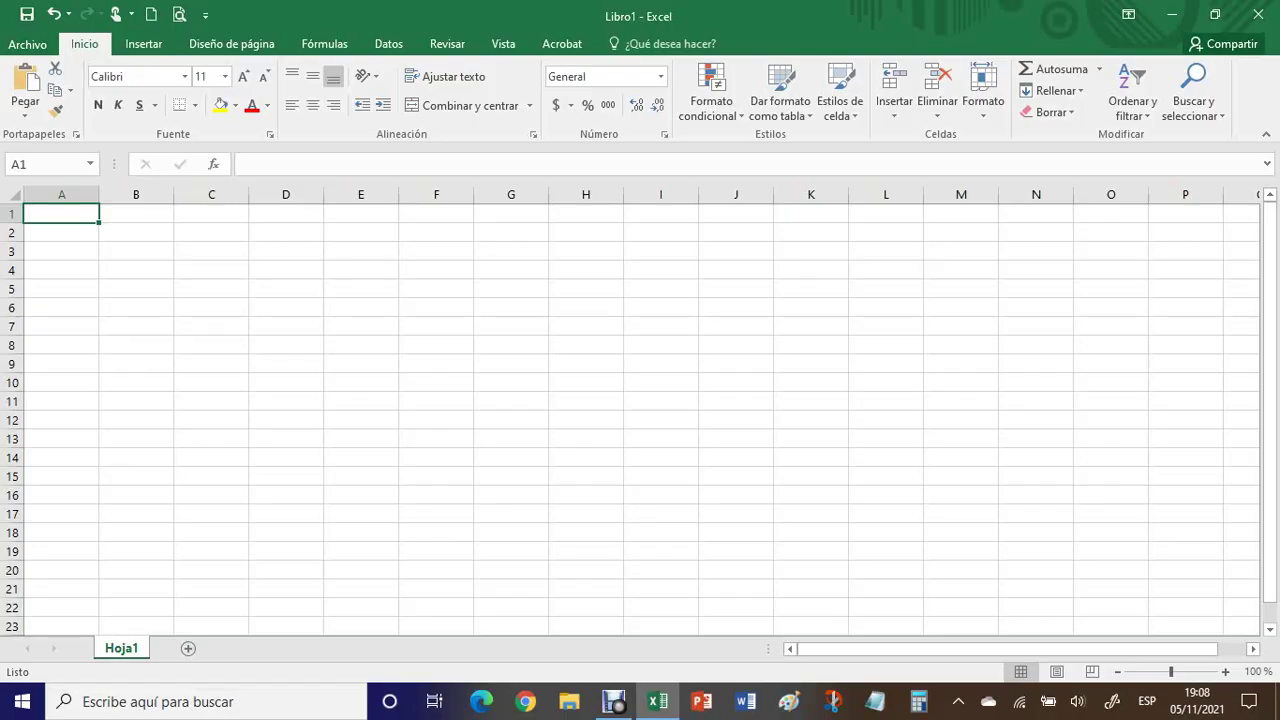
Highlight the cell block A1:O22, and select single cells in columns C and D, ending at D3
drag(61, 213, 1110, 607)
click(211, 383)
click(211, 251)
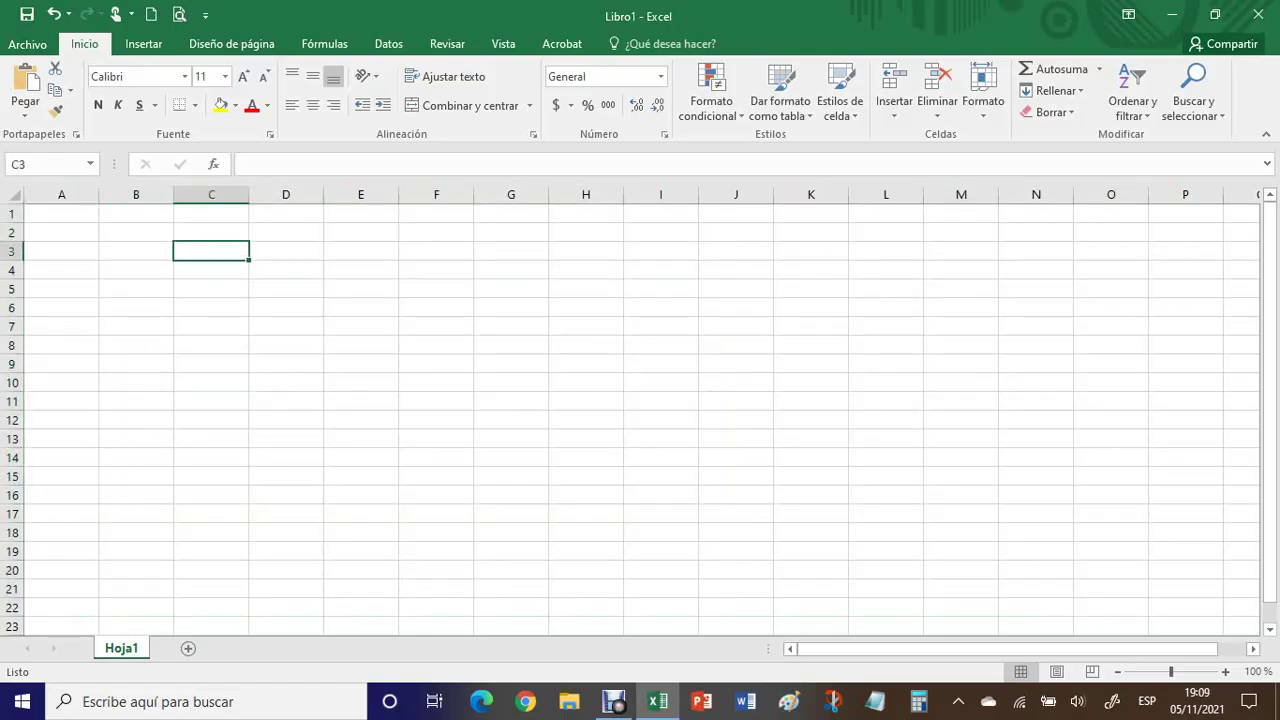
click(286, 251)
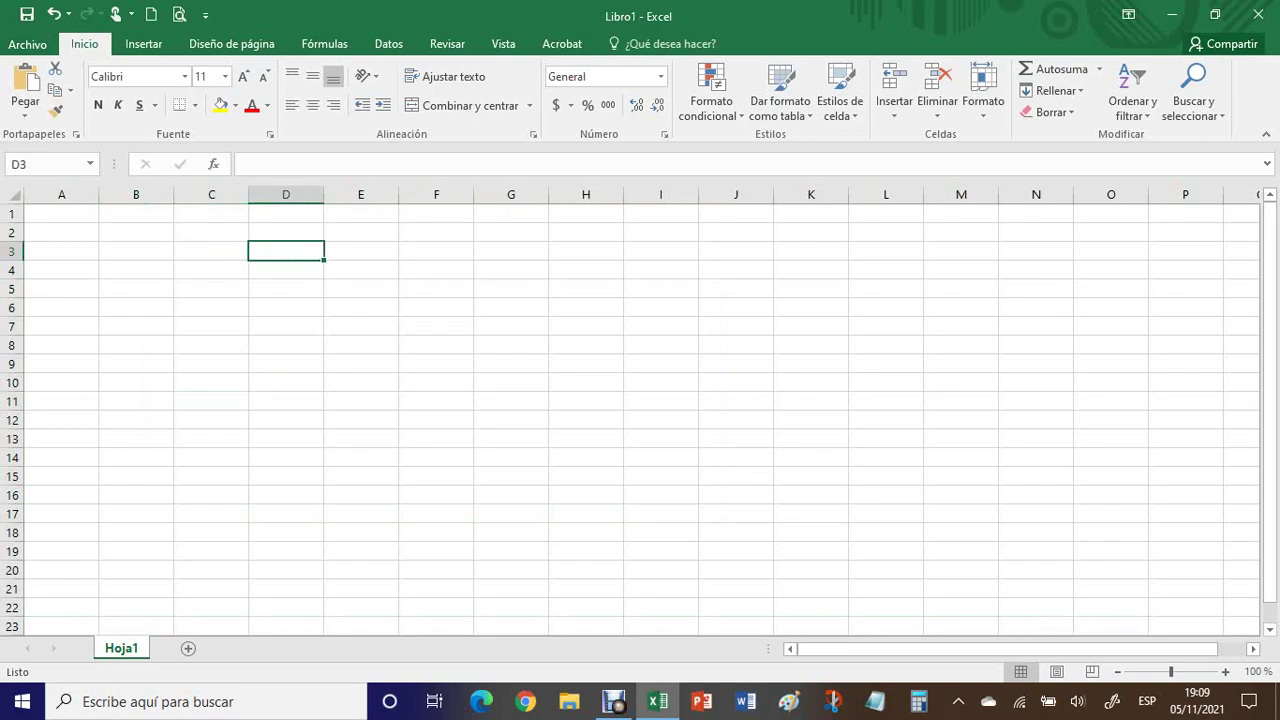
Move the active cell one cell at a time through the grid in all directions, ending at L4
key(Left)
key(Left)
key(Right)
key(Right)
key(Right)
key(Right)
key(Right)
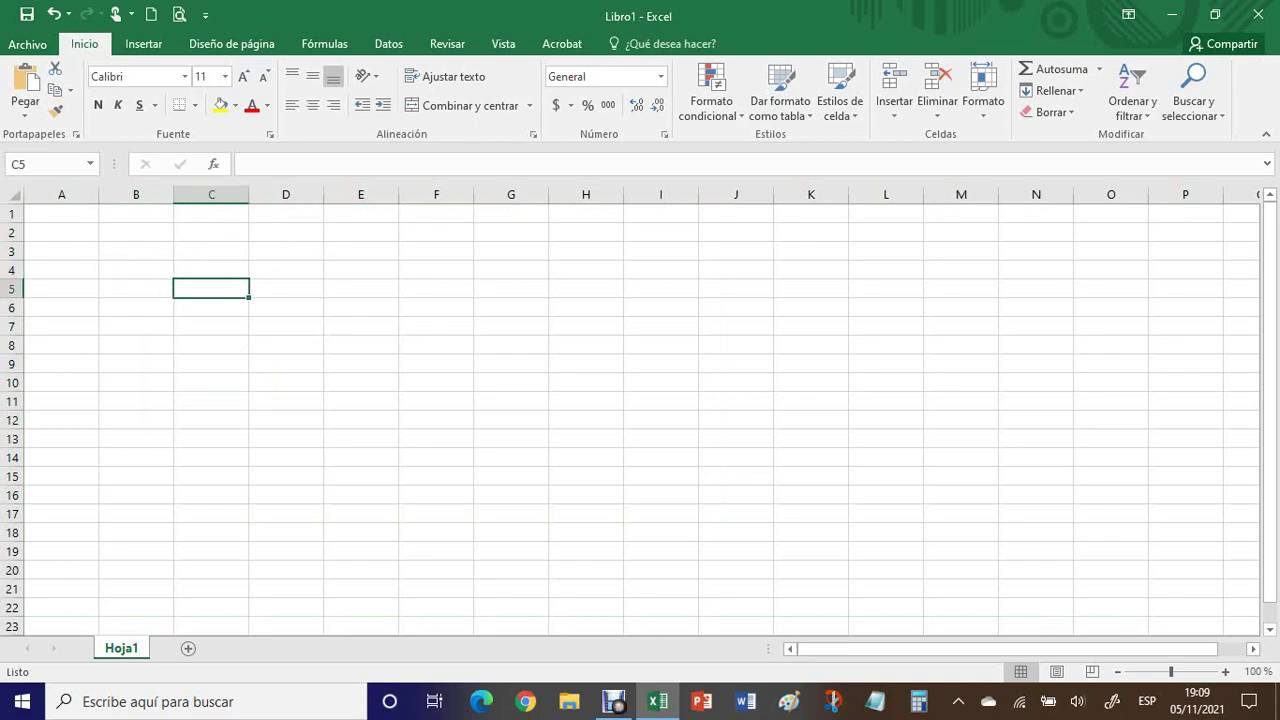
key(Down)
key(Down)
key(Down)
key(Down)
key(Down)
key(Down)
key(Down)
key(Down)
key(Right)
key(Right)
key(Up)
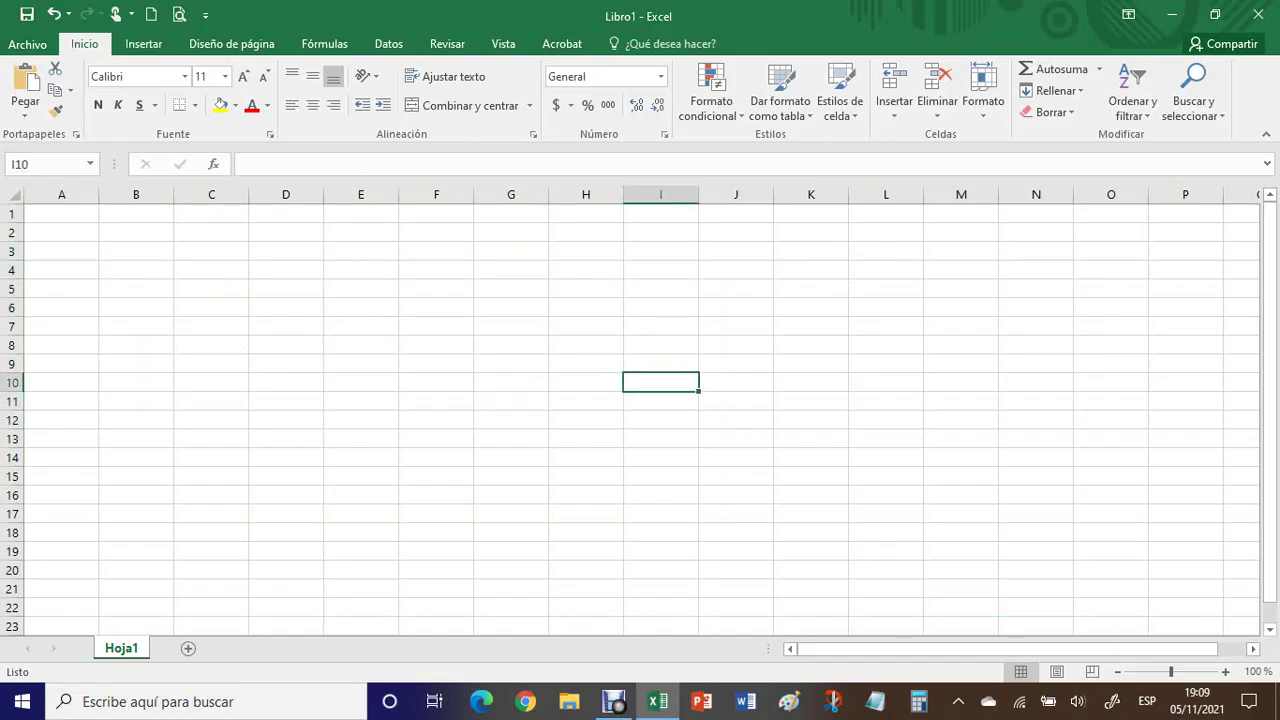
key(Right)
key(Up)
key(Up)
key(Up)
key(Up)
key(Up)
key(Up)
key(Right)
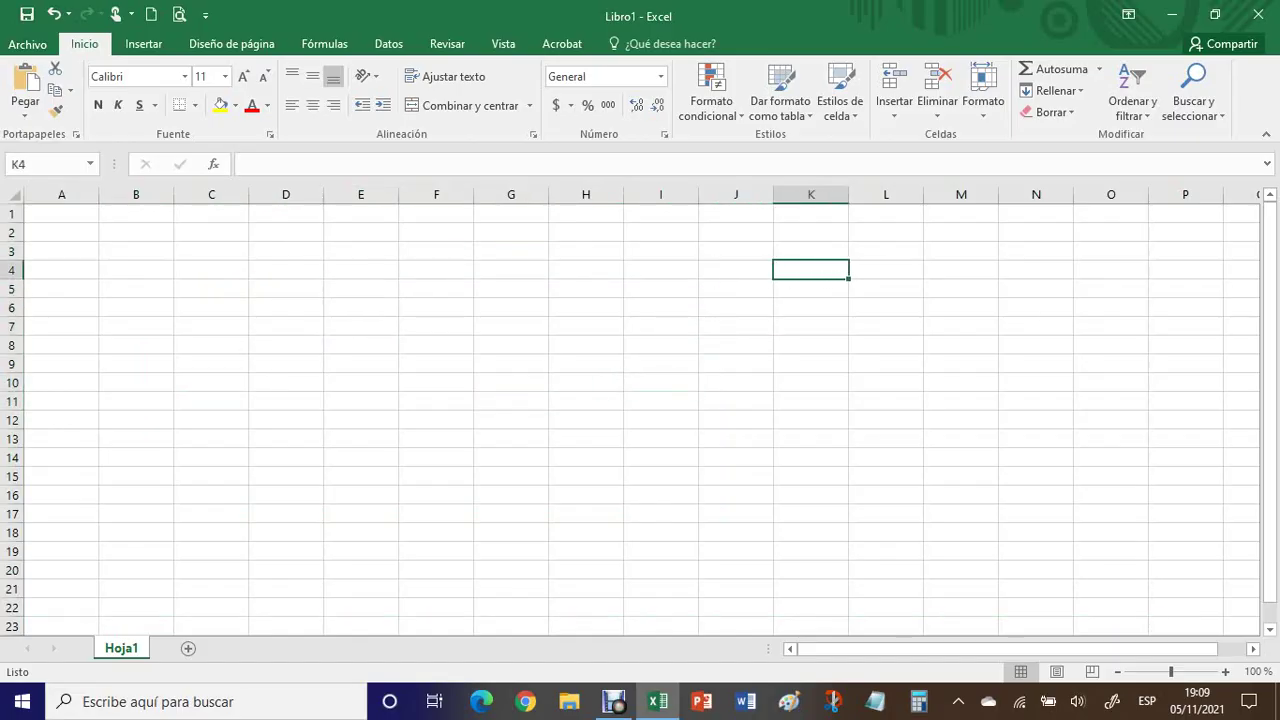
key(Right)
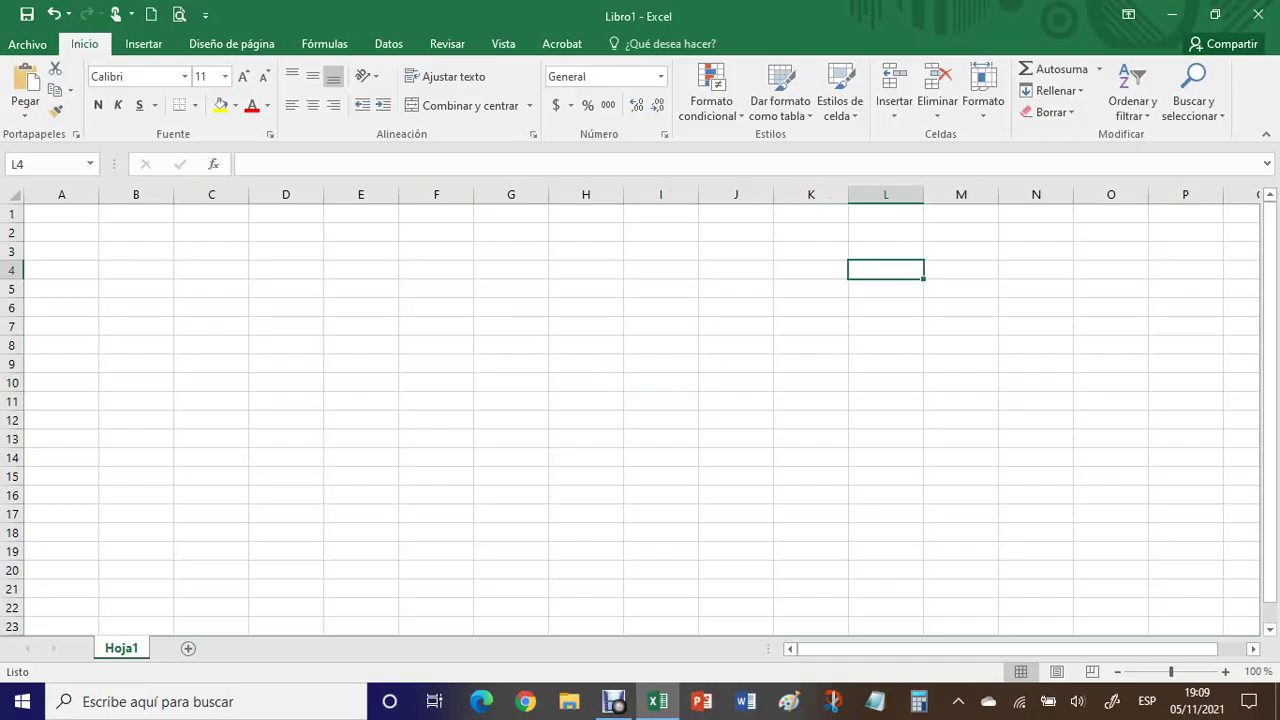
Add two new worksheets to the workbook and return to Hoja1
click(188, 648)
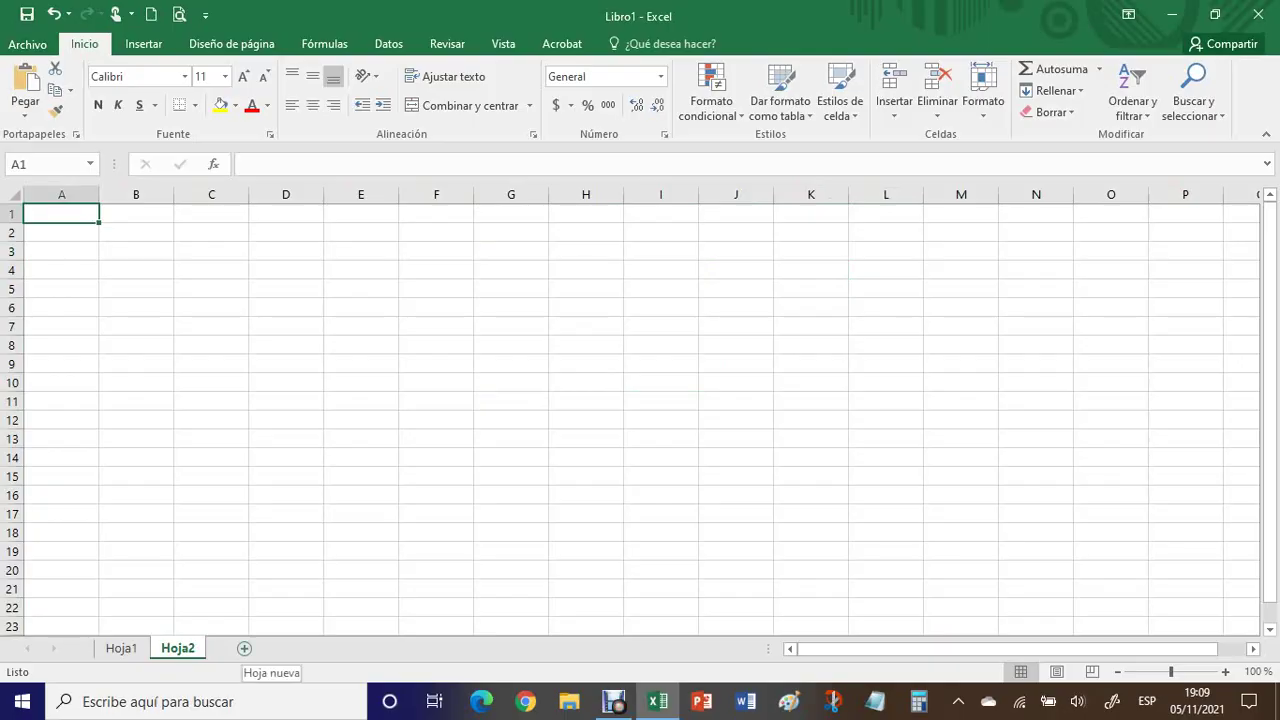
click(244, 648)
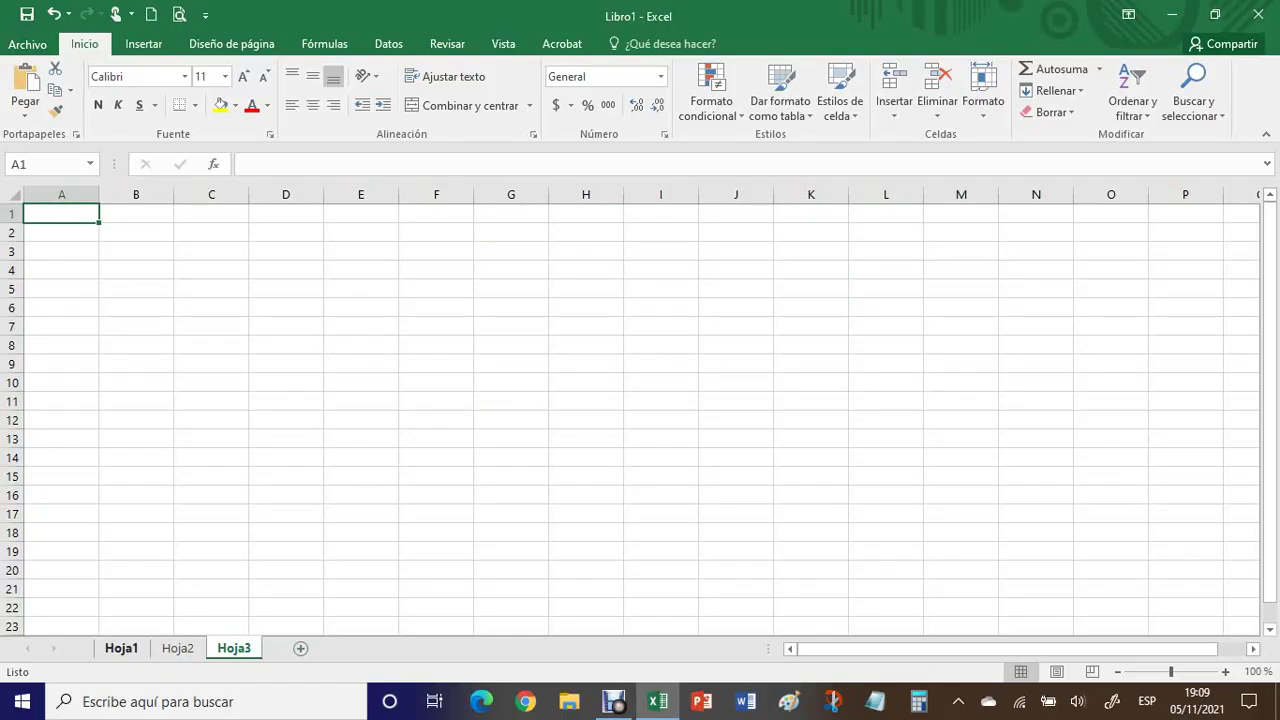
click(121, 648)
Look through Hoja1, Hoja2 and Hoja3, selecting sample cells on each sheet, and return to Hoja1
click(586, 326)
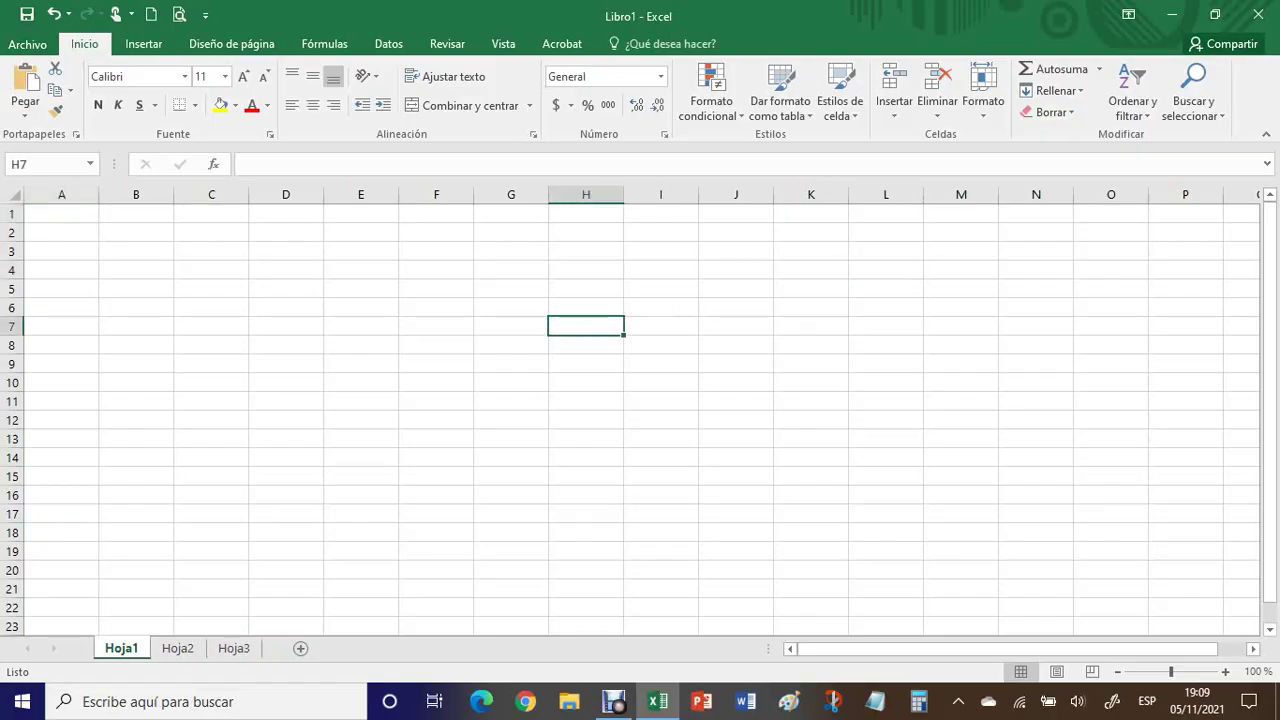
click(511, 270)
click(361, 364)
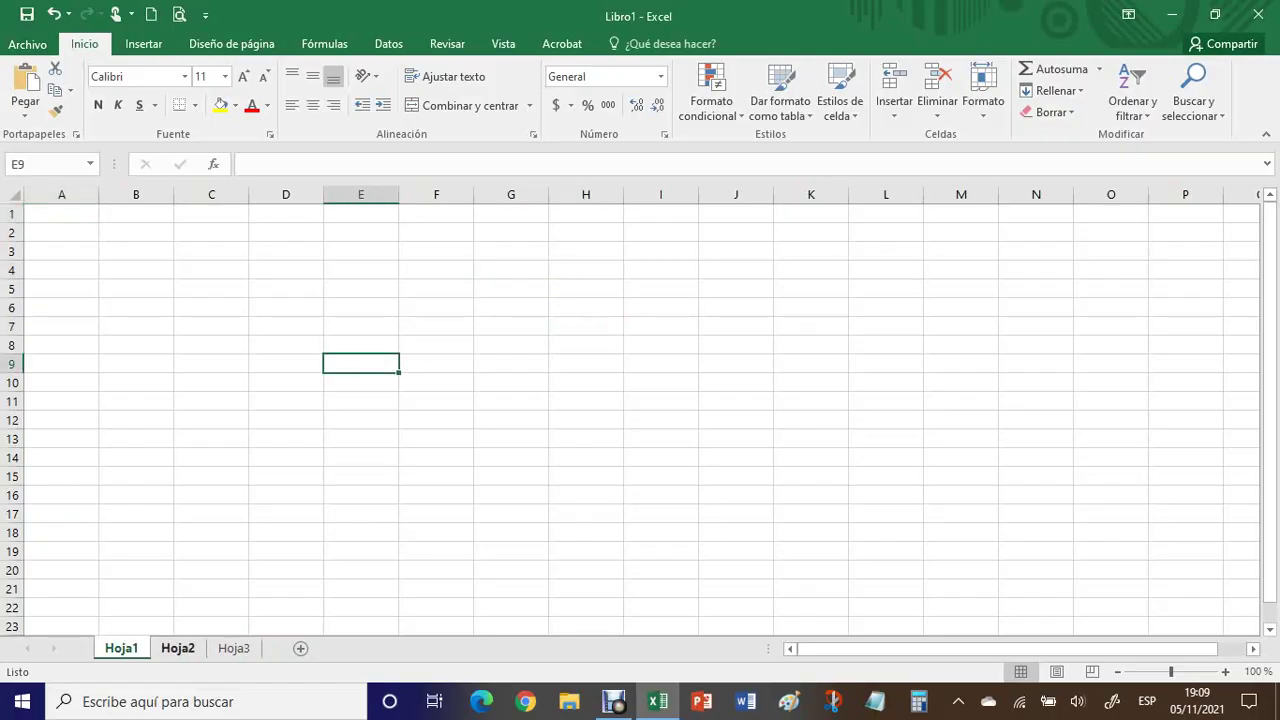
click(178, 648)
click(511, 308)
click(661, 308)
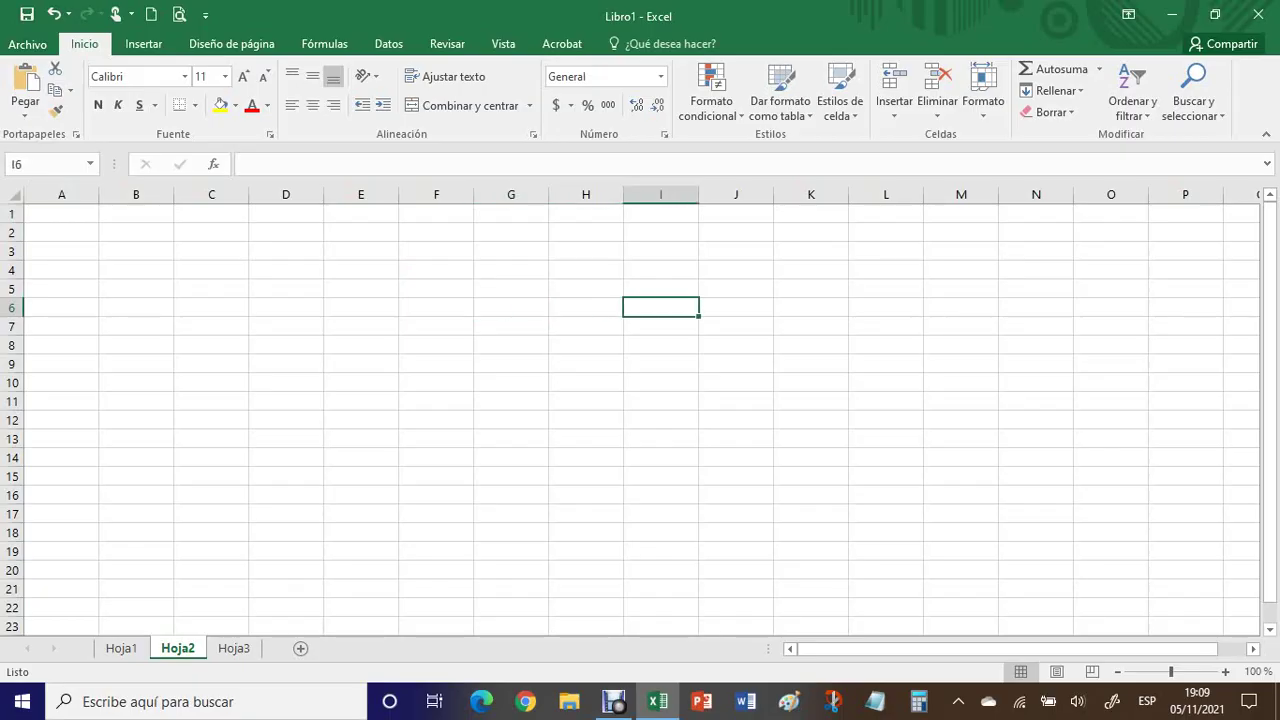
click(661, 345)
click(234, 648)
click(361, 514)
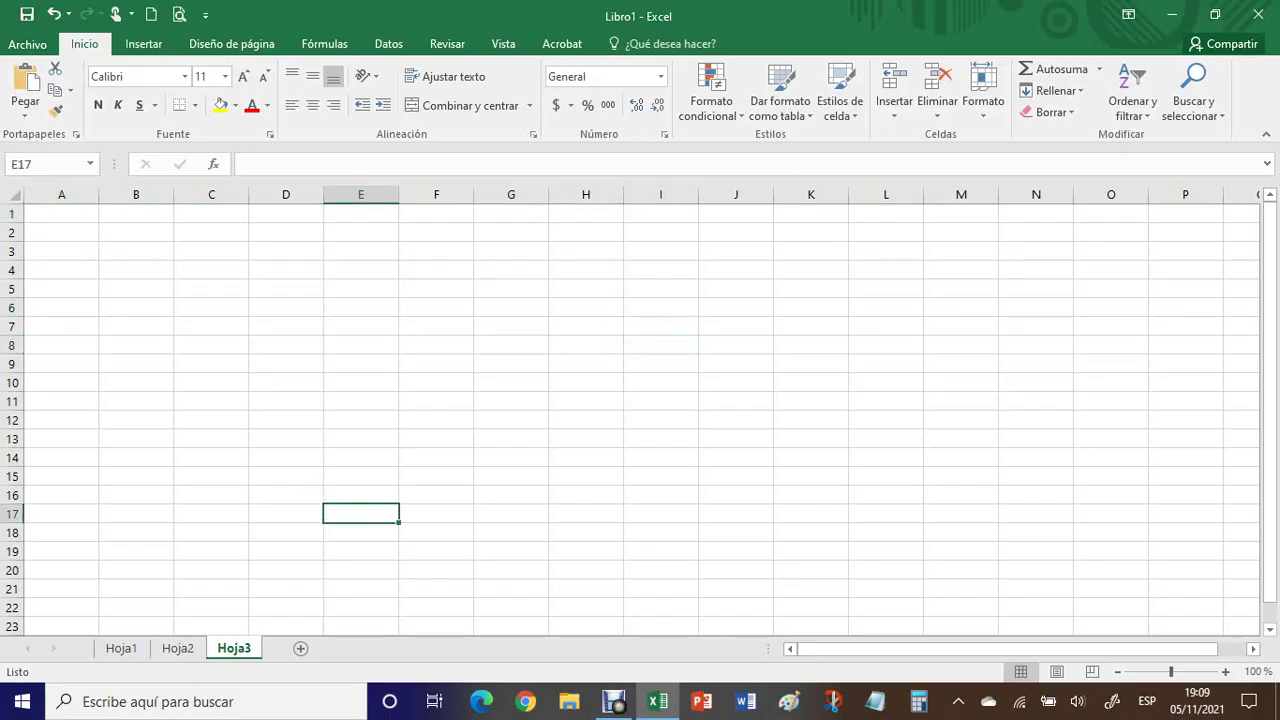
click(661, 270)
click(121, 648)
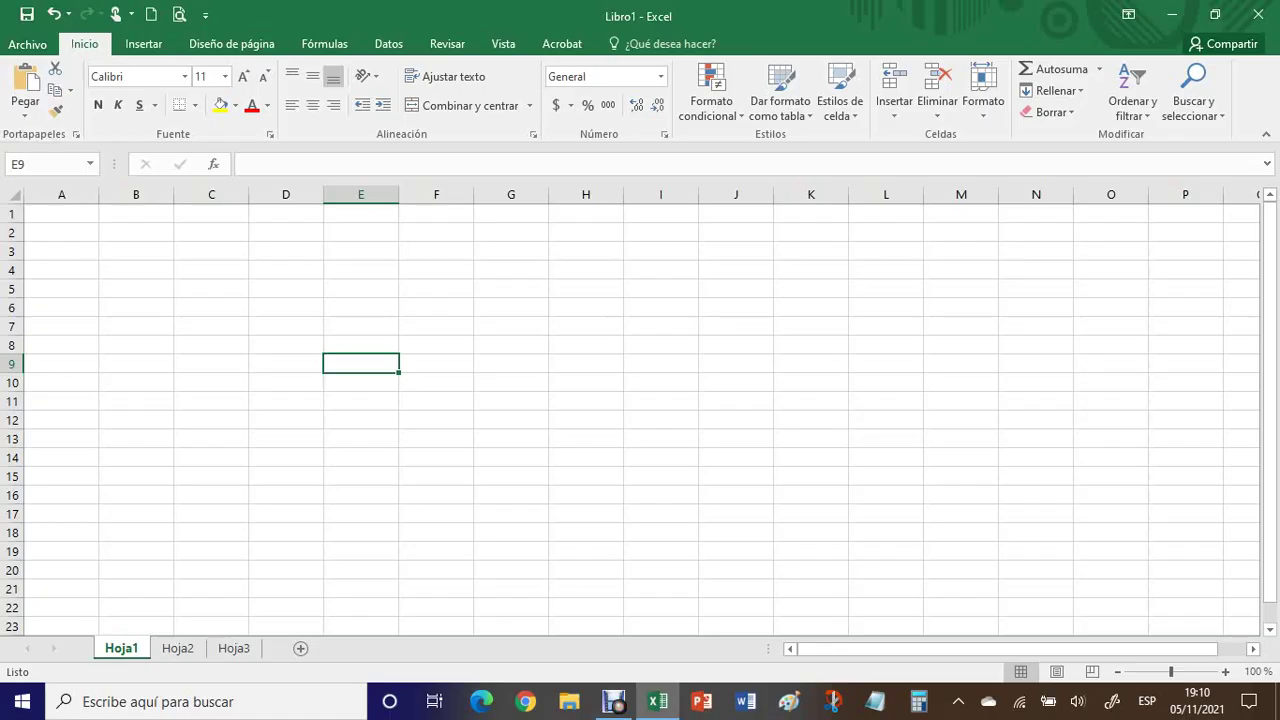
Move the active cell on Hoja1 from E9 to H4 one cell at a time
key(Right)
key(Right)
key(Up)
key(Up)
key(Up)
key(Up)
key(Up)
key(Up)
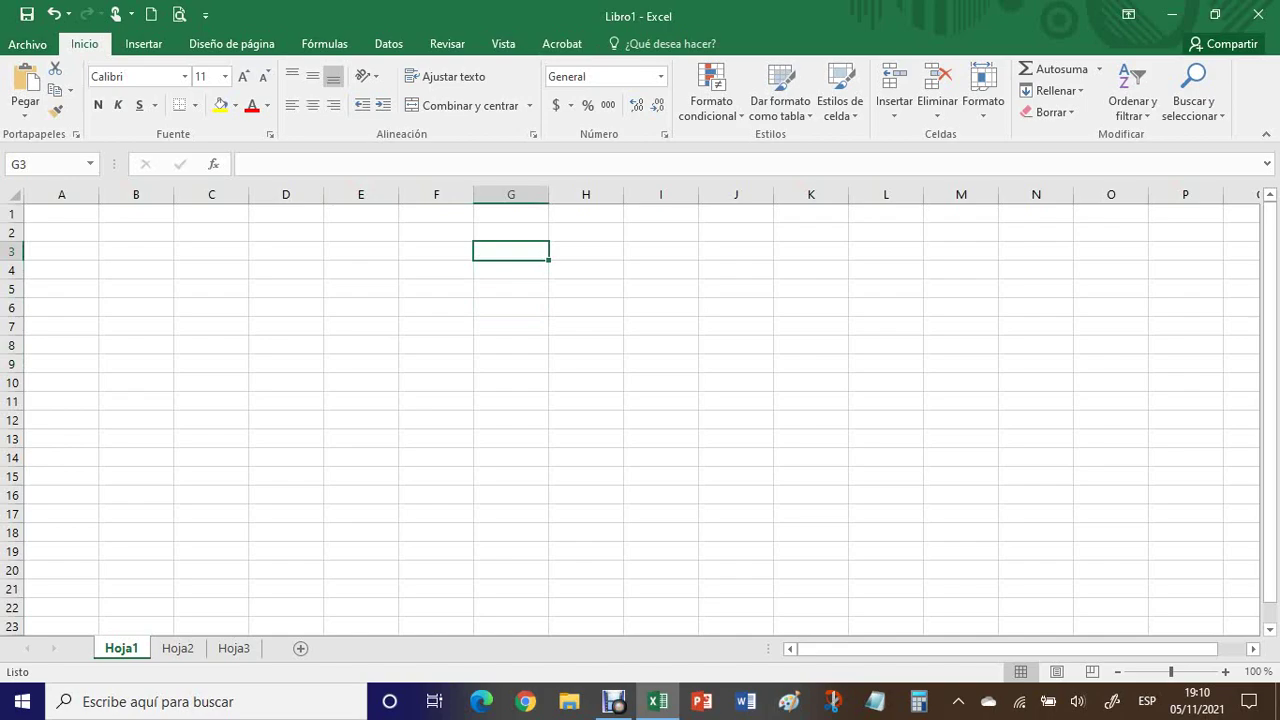
key(Right)
key(Down)
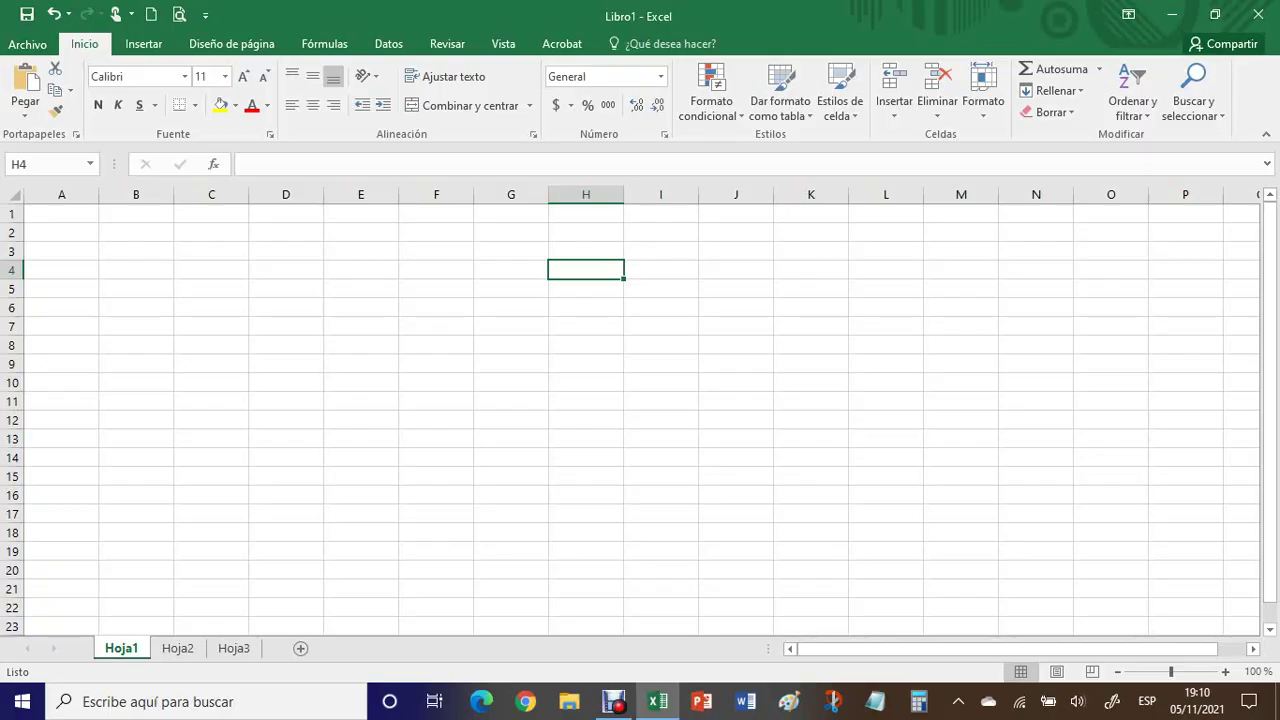
click(511, 270)
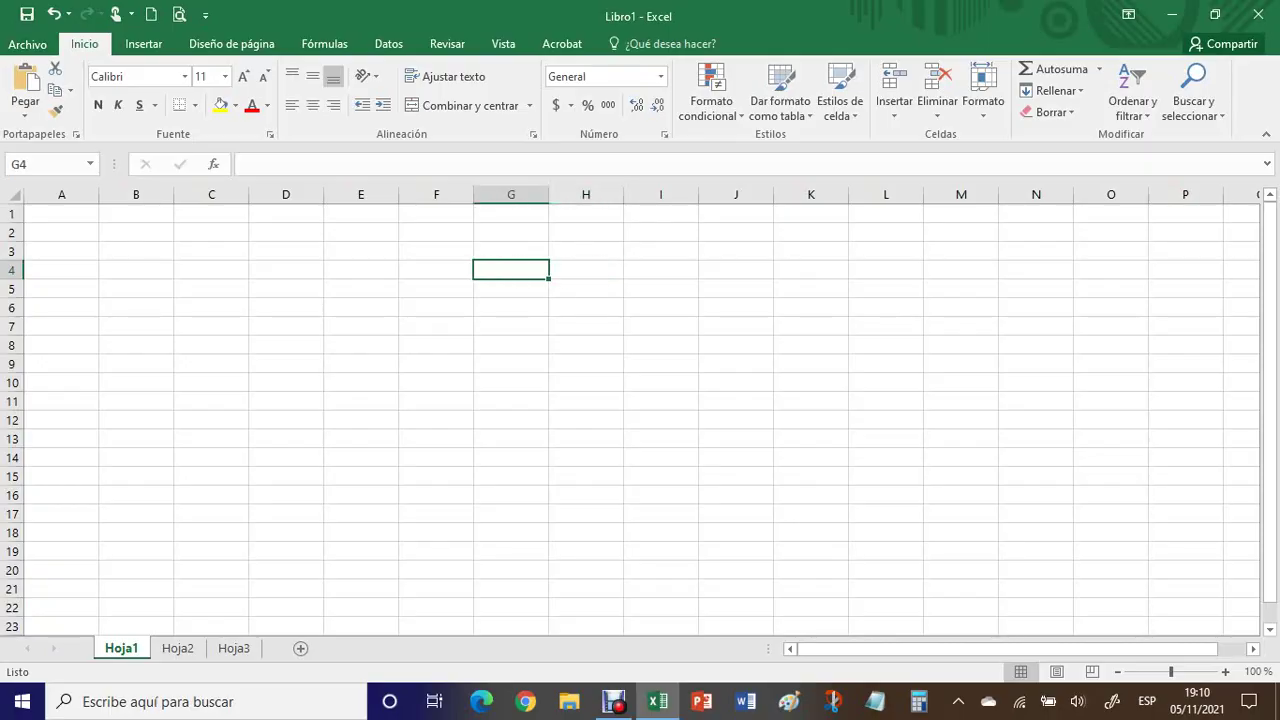
click(436, 270)
click(361, 251)
click(361, 308)
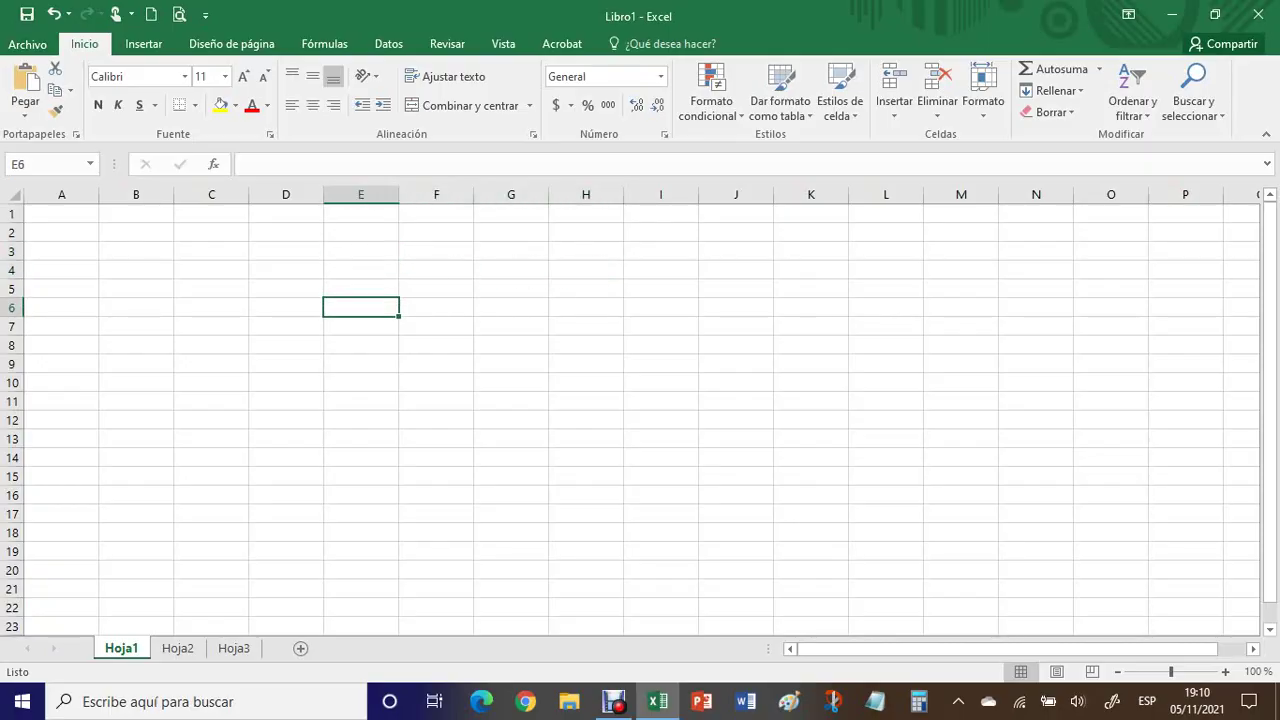
click(286, 289)
click(286, 251)
click(286, 289)
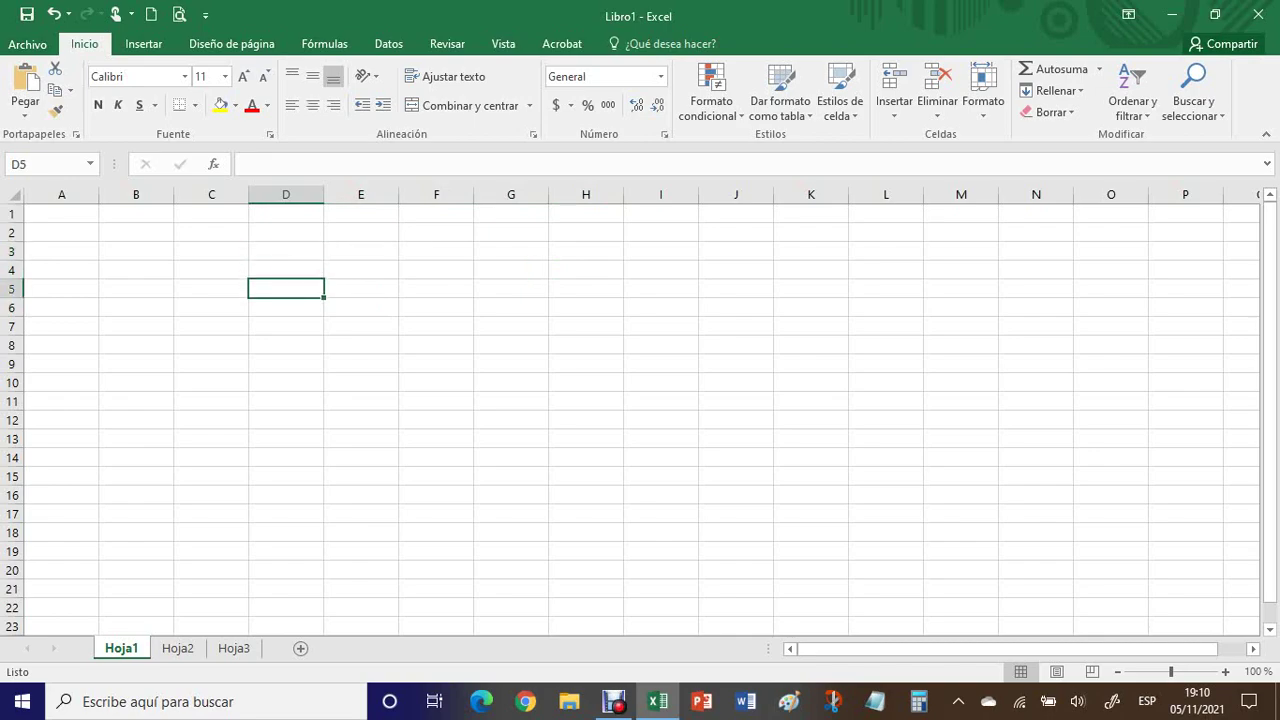
click(286, 345)
click(361, 289)
click(436, 251)
click(436, 345)
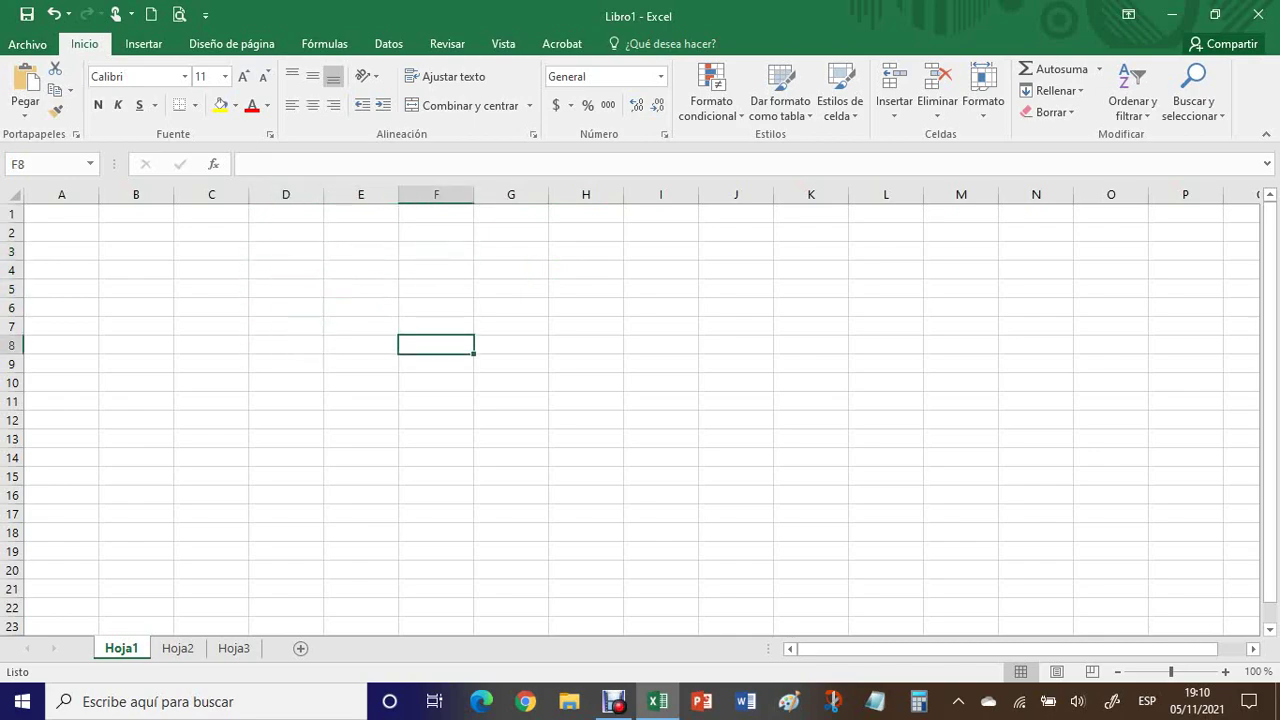
click(436, 308)
click(361, 289)
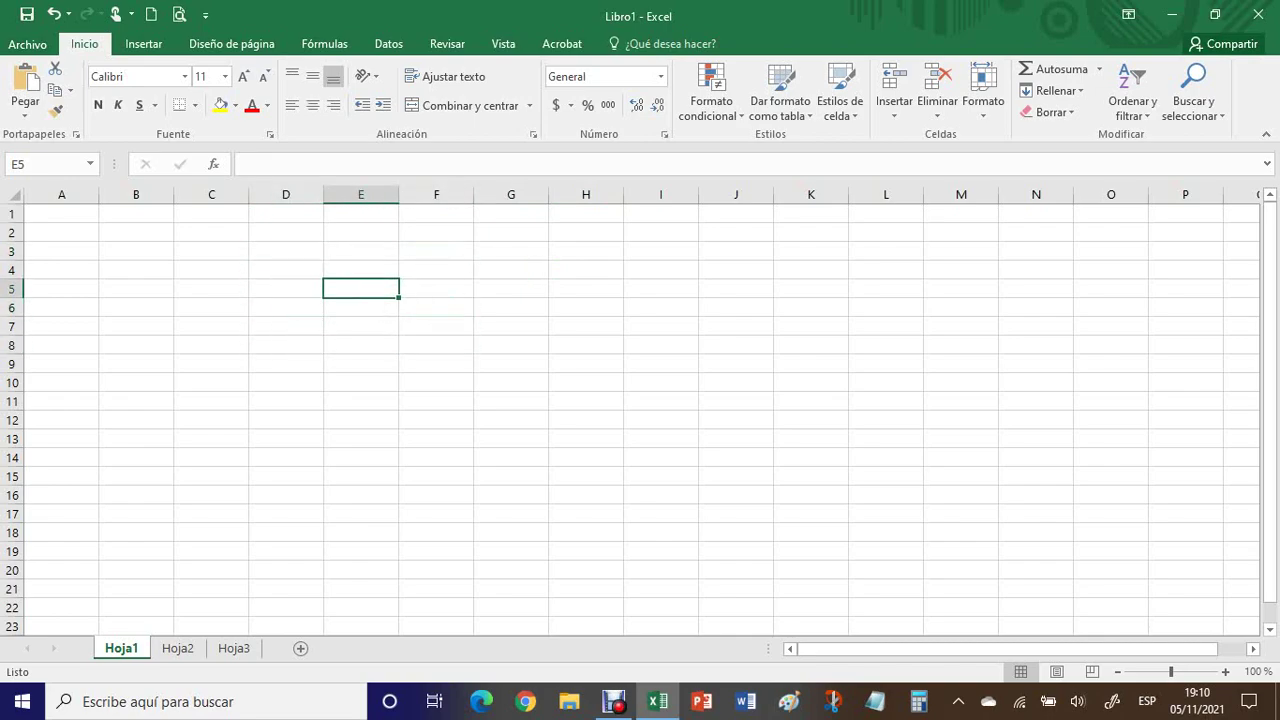
click(286, 289)
Select the entire columns D, G and I and the entire rows 4 and 8 in turn, ending on cell C7
click(286, 195)
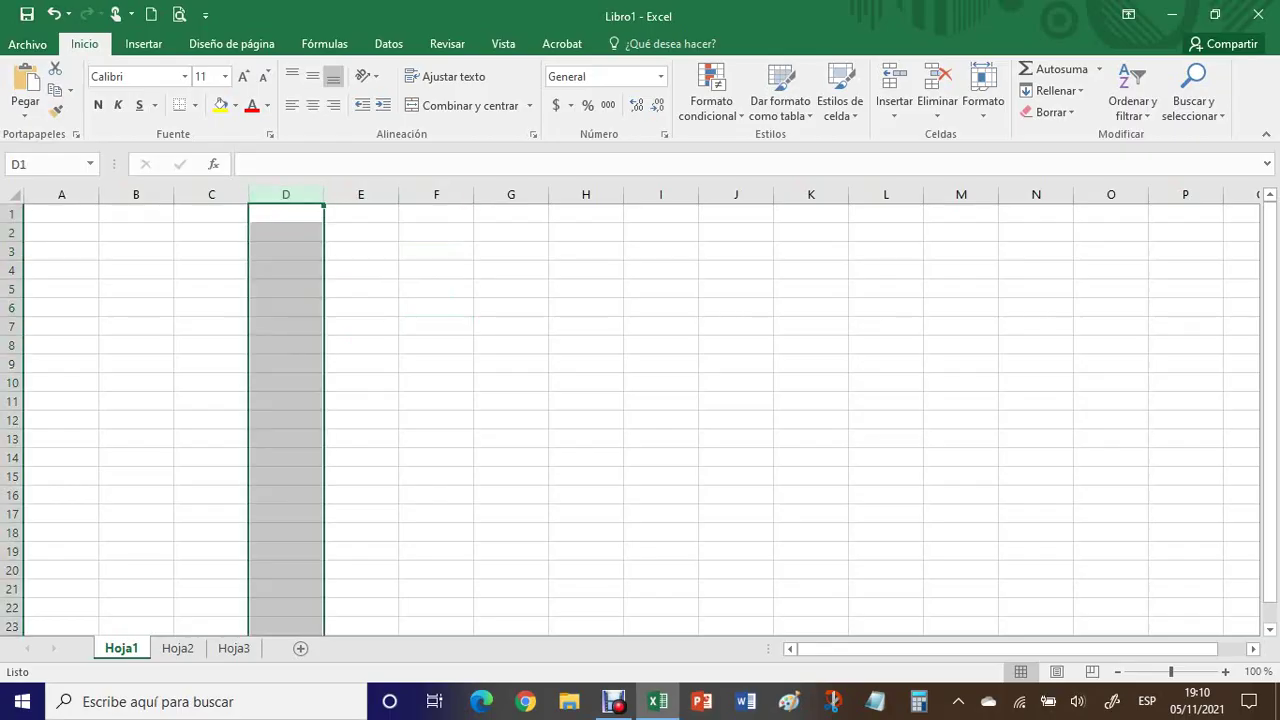
click(511, 195)
click(661, 195)
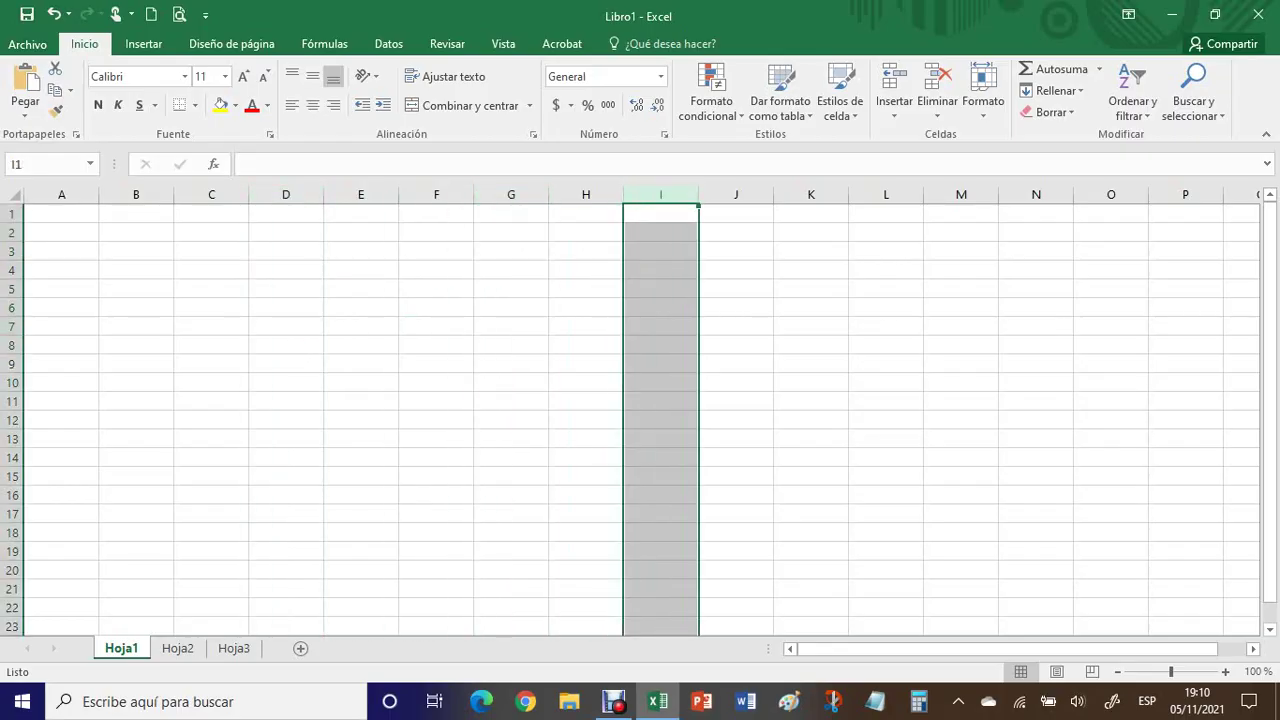
click(12, 270)
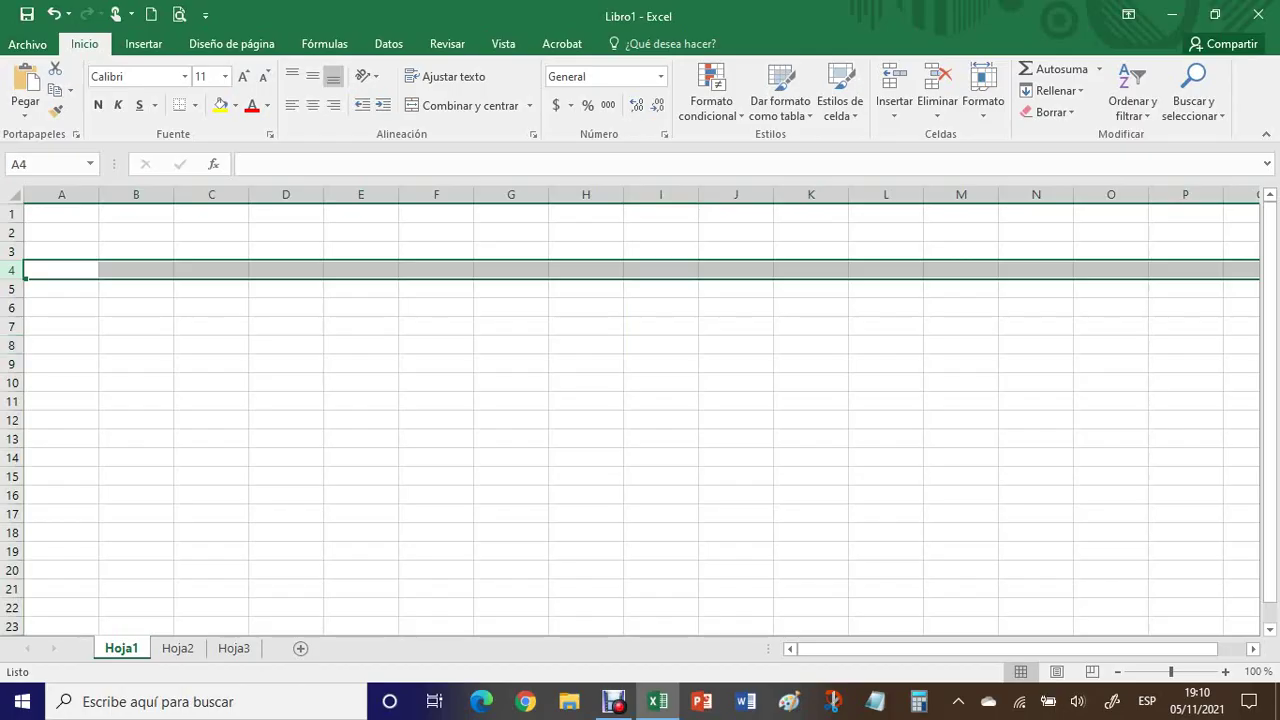
click(12, 345)
click(211, 326)
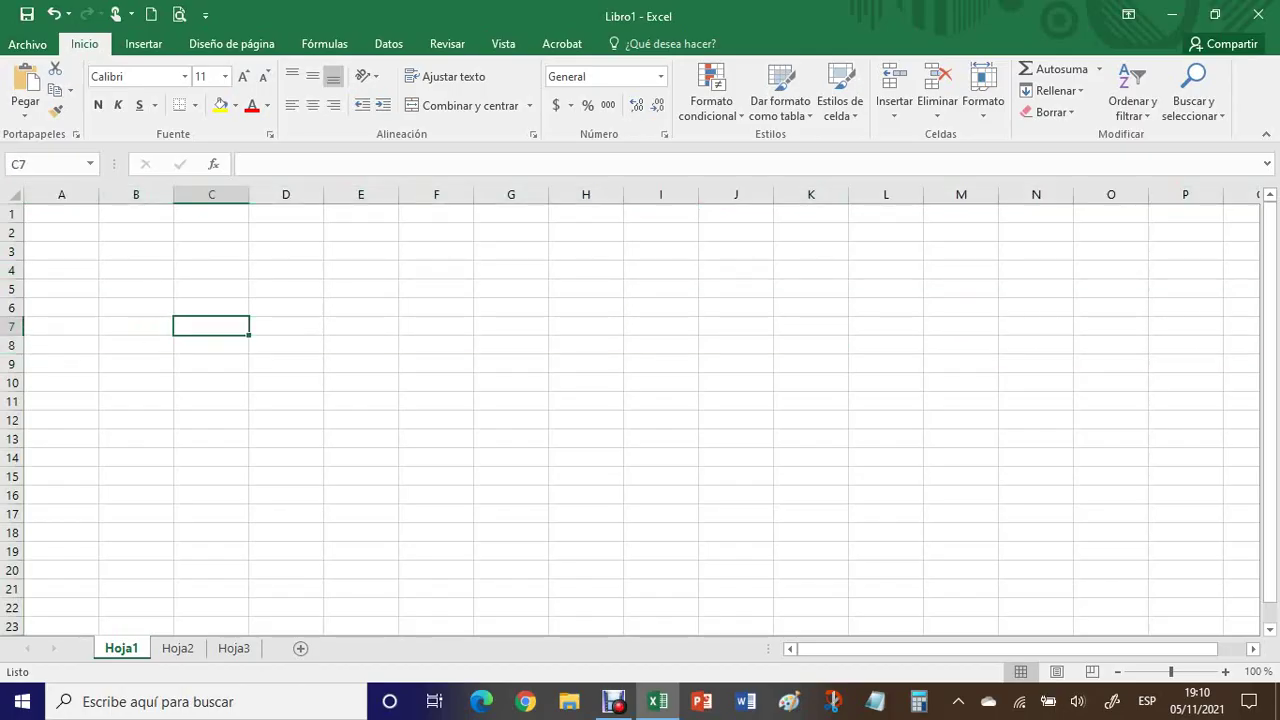
click(586, 232)
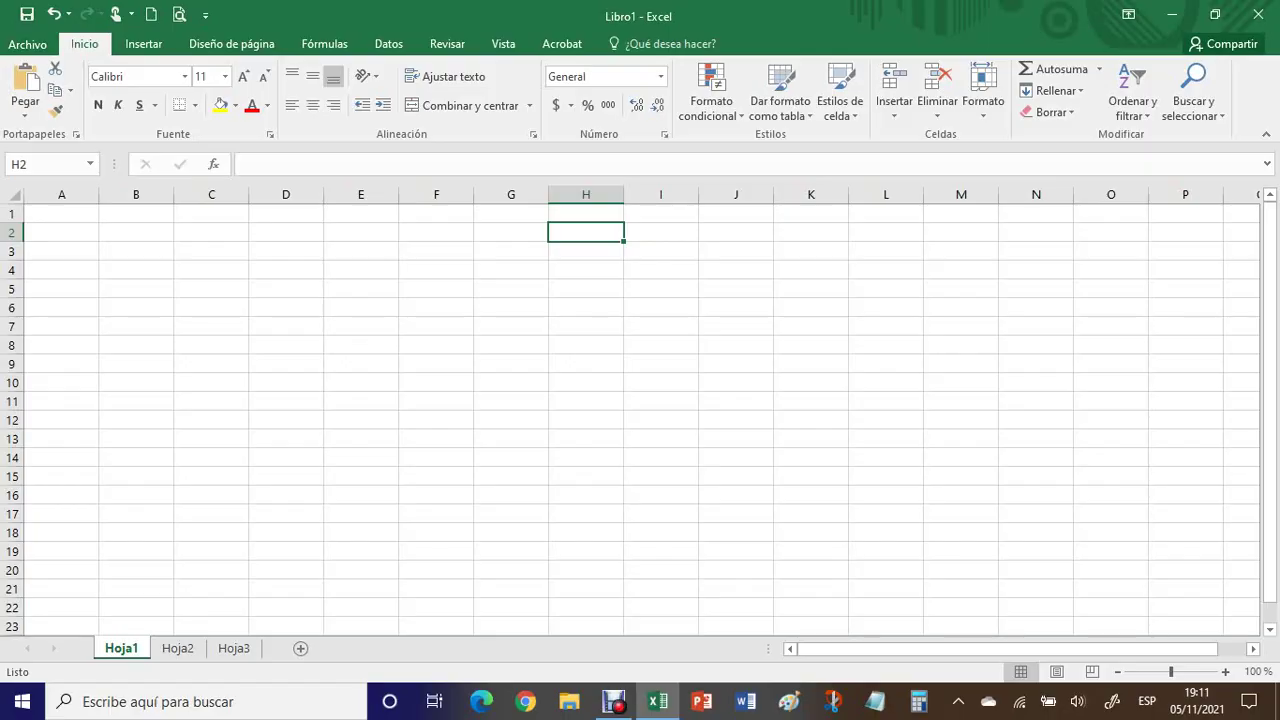
click(586, 251)
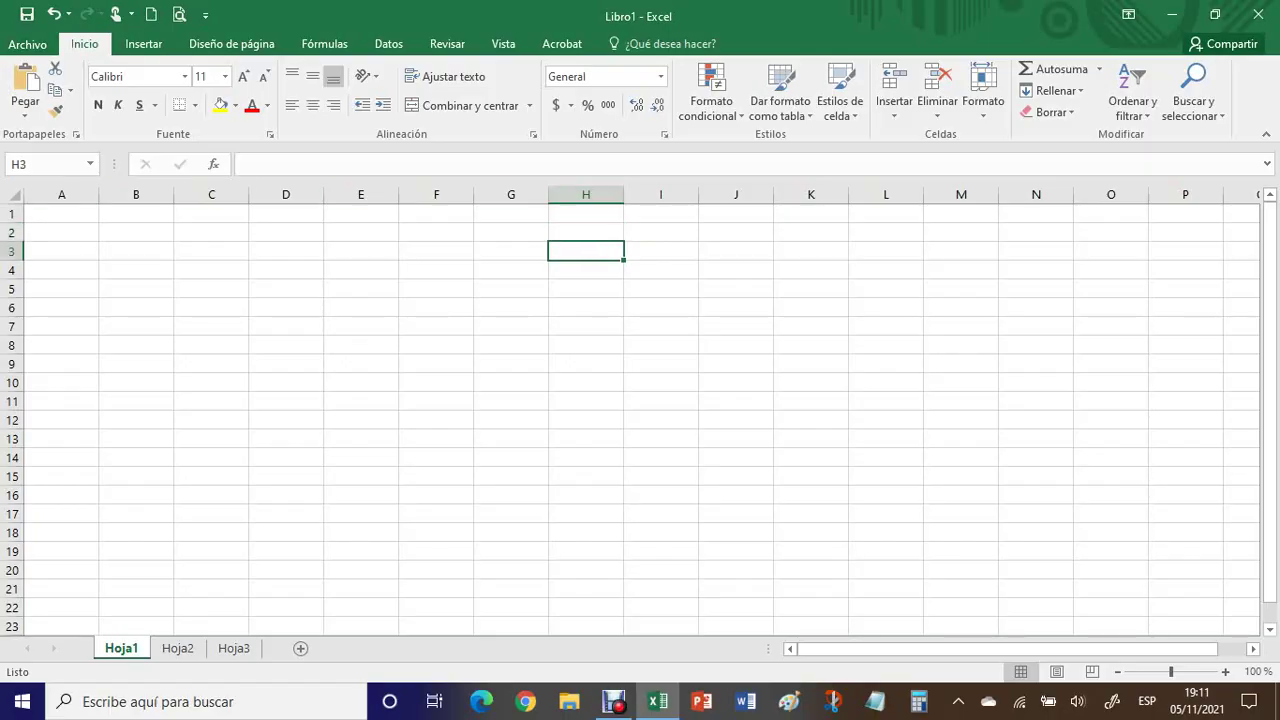
click(136, 270)
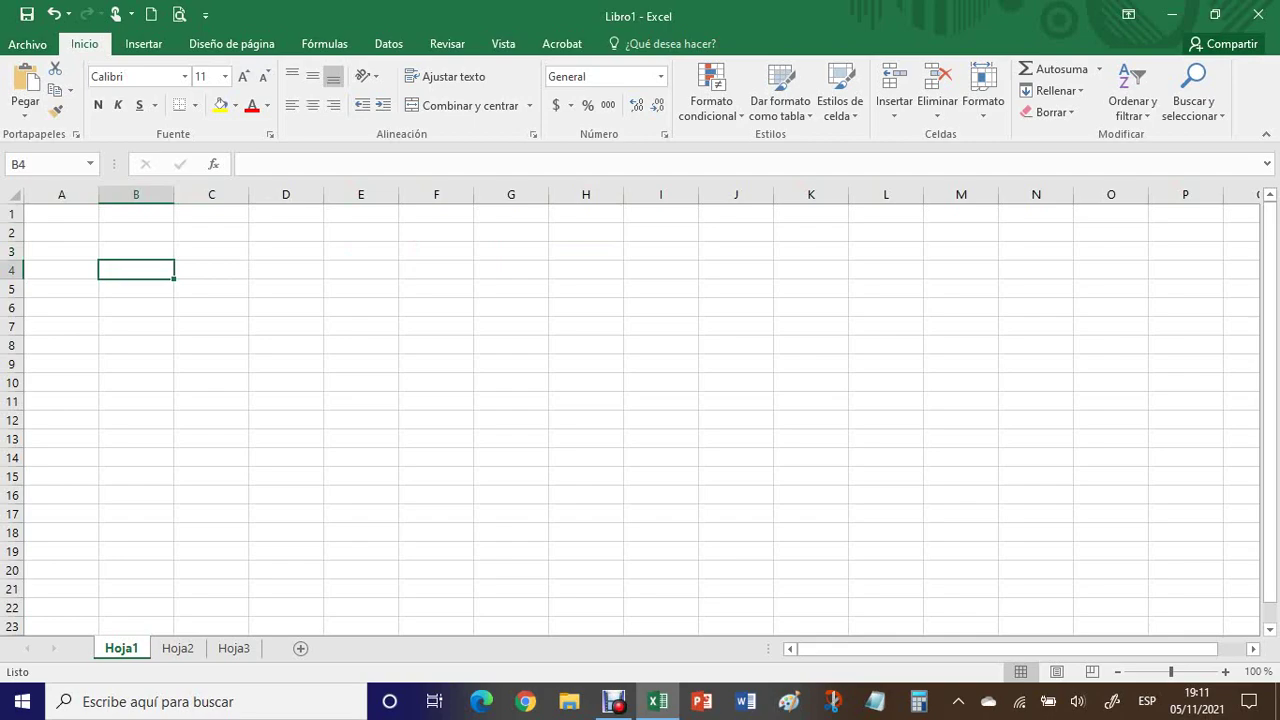
click(361, 270)
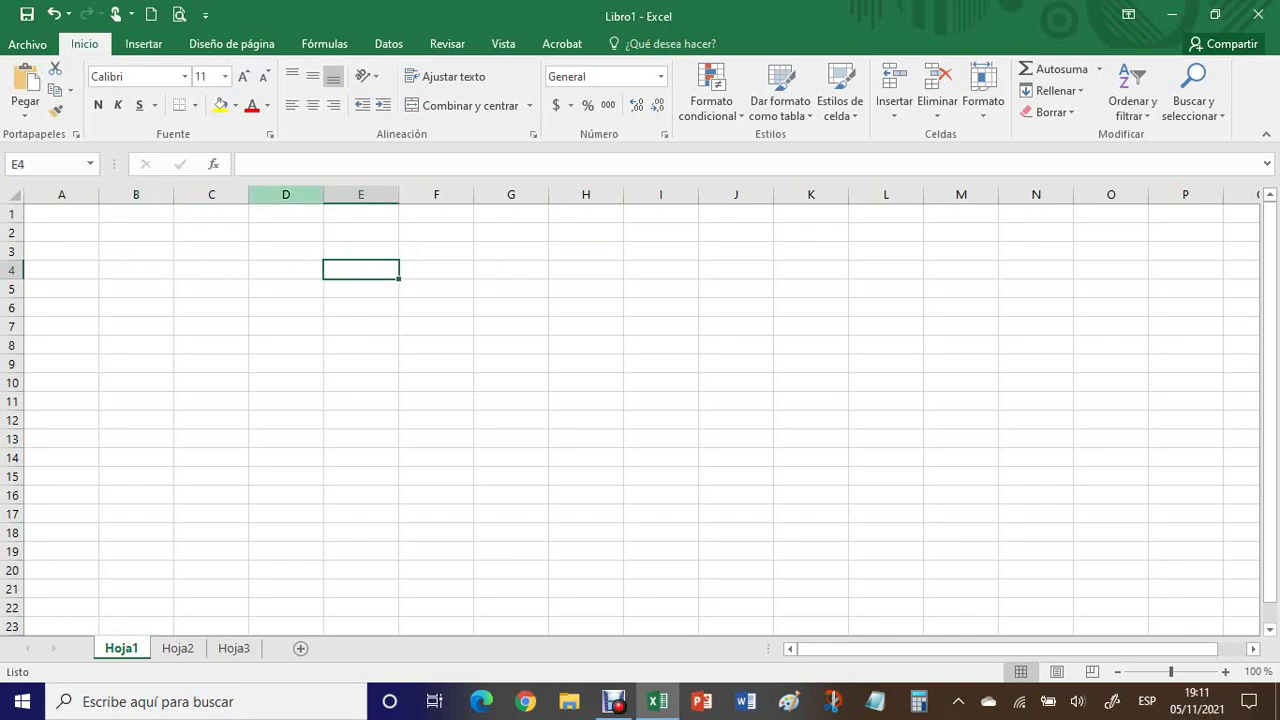
Highlight column D, row 5 and the cell block D1:E13 in turn
click(286, 195)
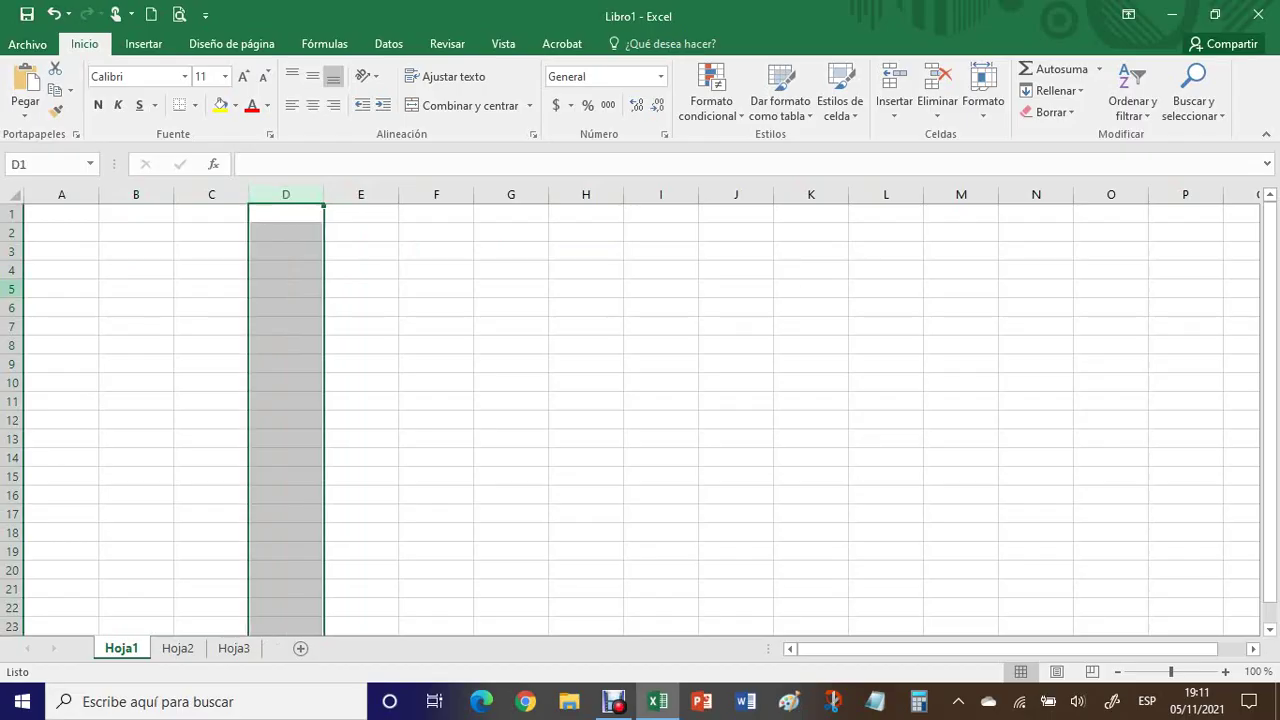
click(12, 289)
drag(361, 439, 286, 214)
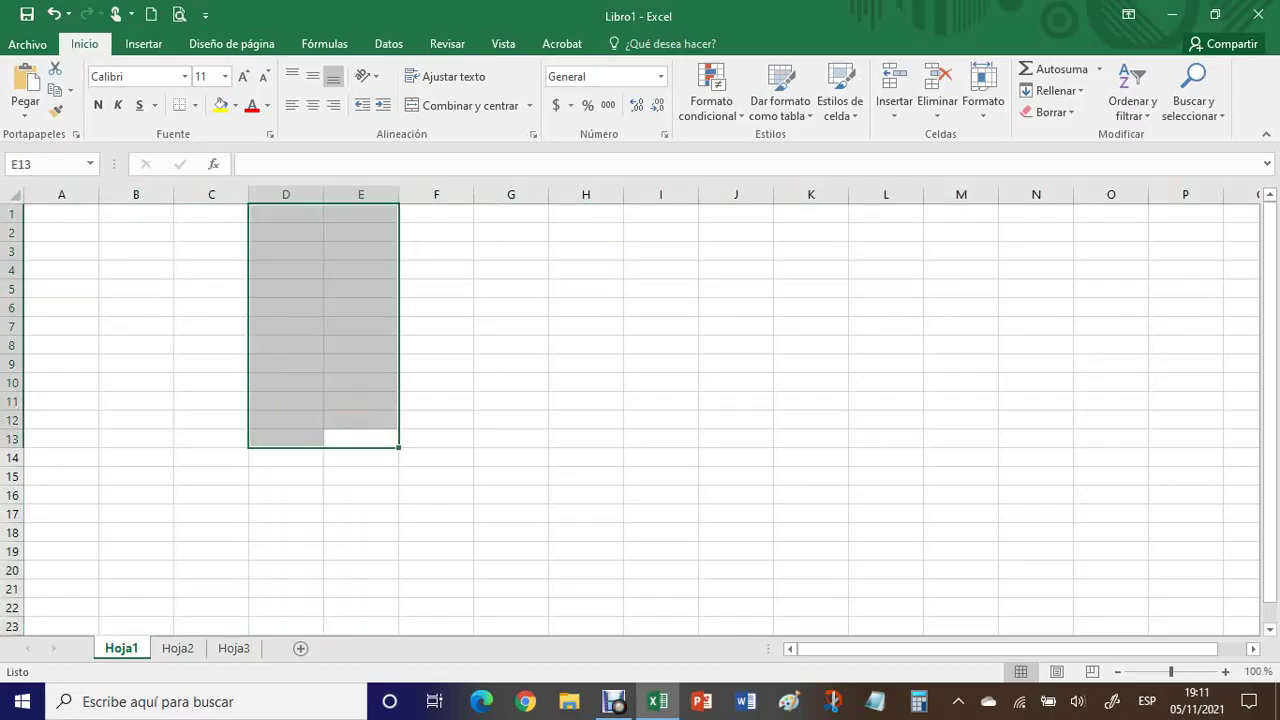
Enter the text Hola in cell H4 and the number 1234 in cell I4
click(286, 251)
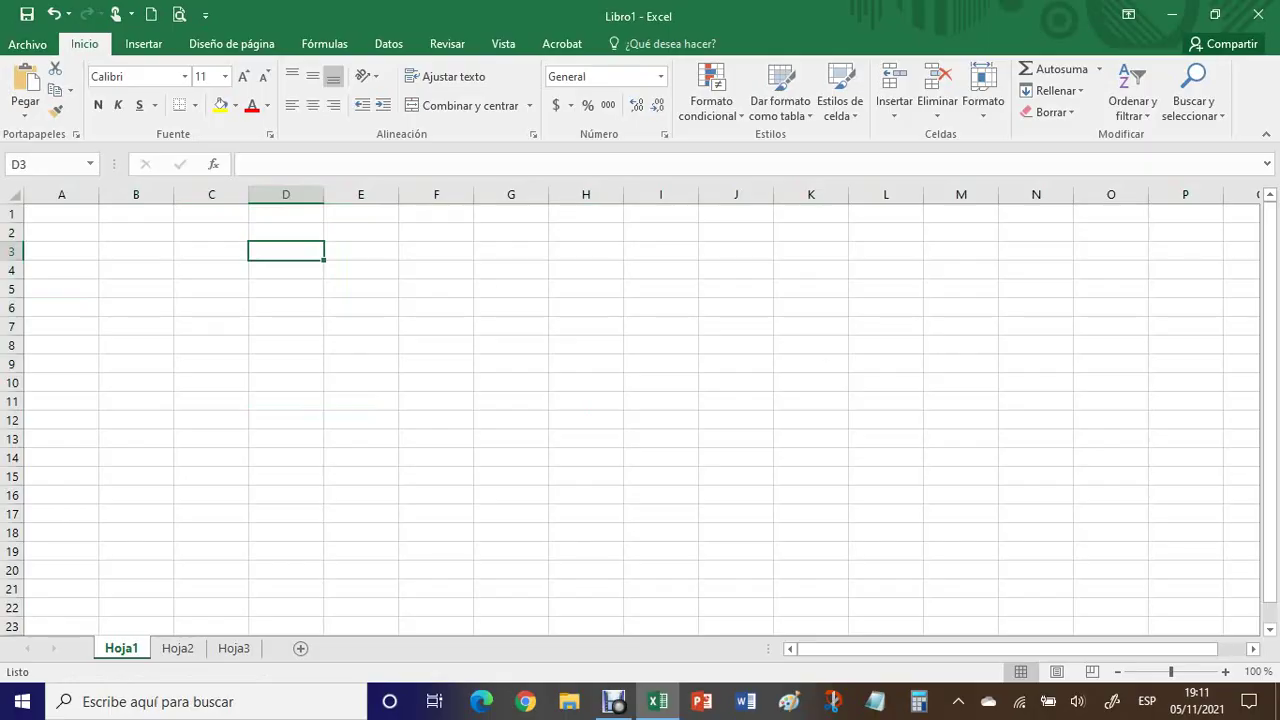
click(586, 270)
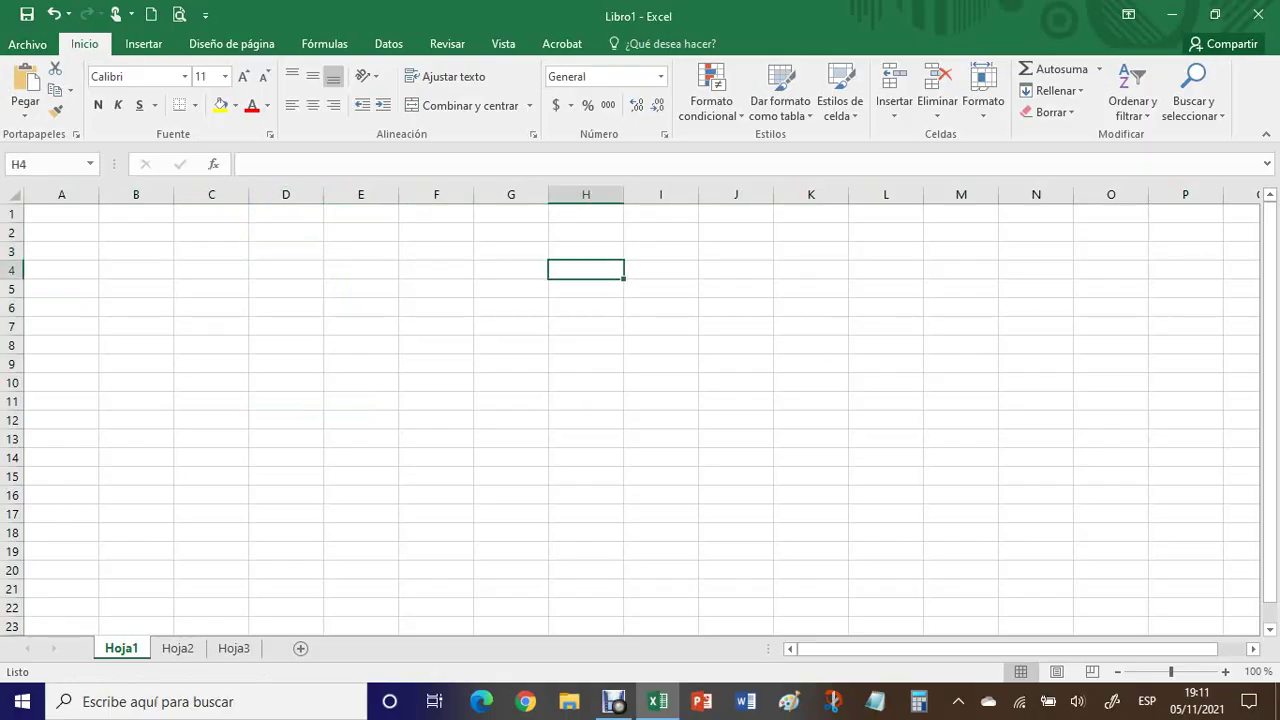
text(Hola)
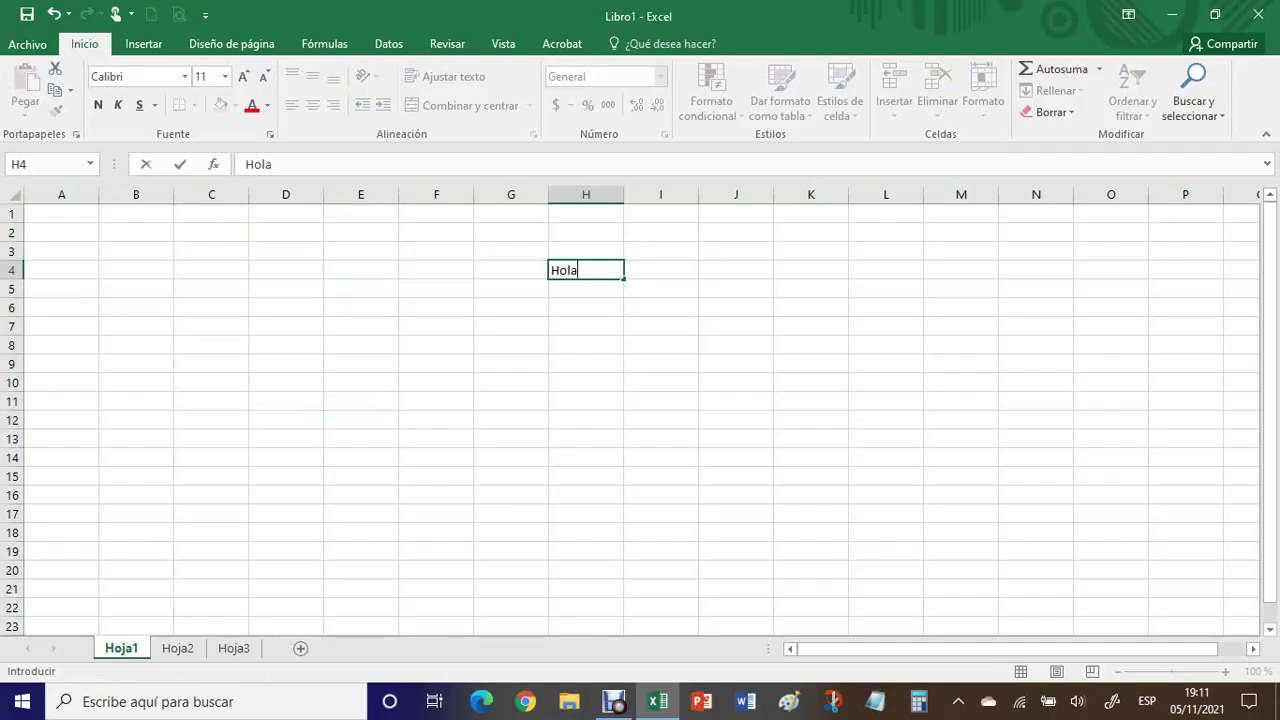
key(Return)
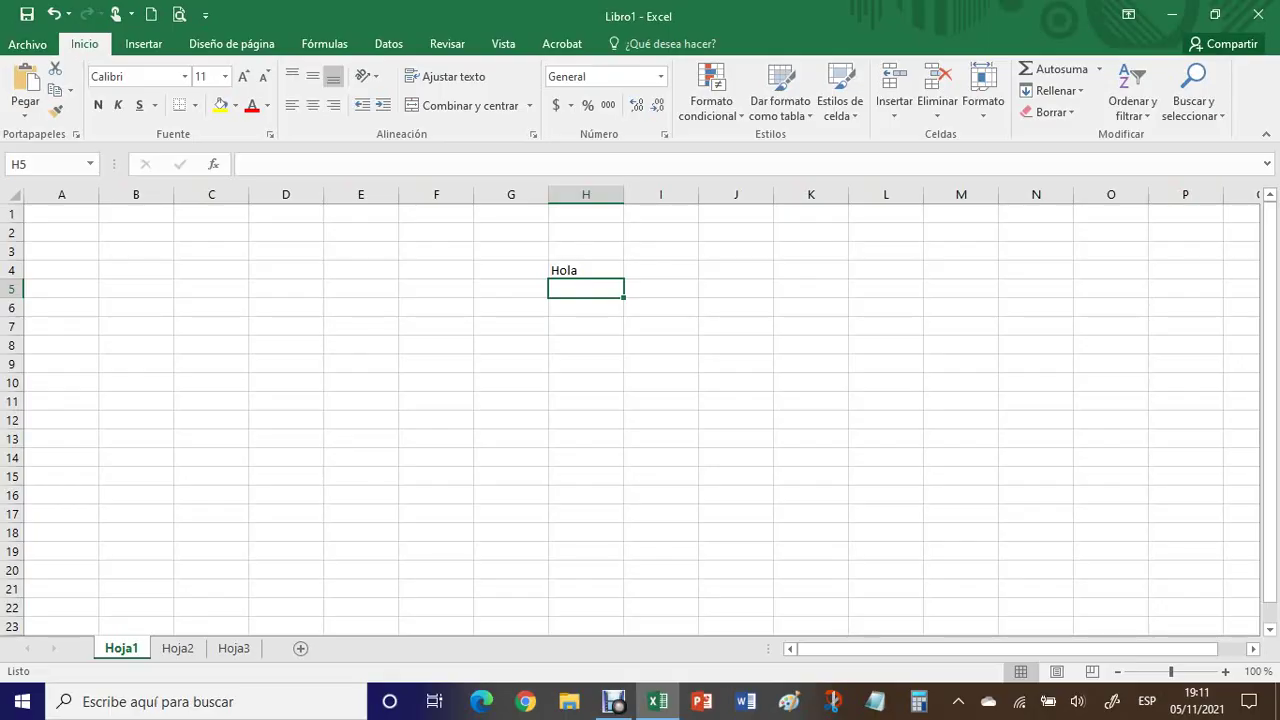
click(661, 270)
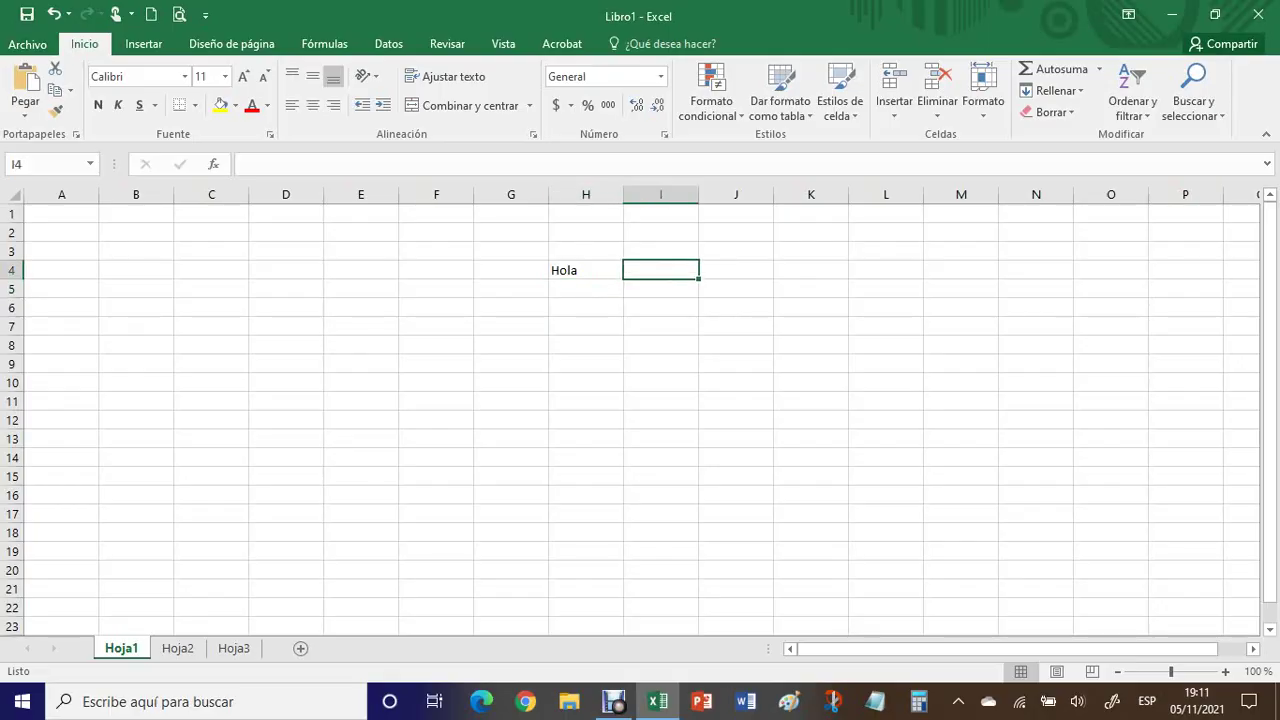
text(1234)
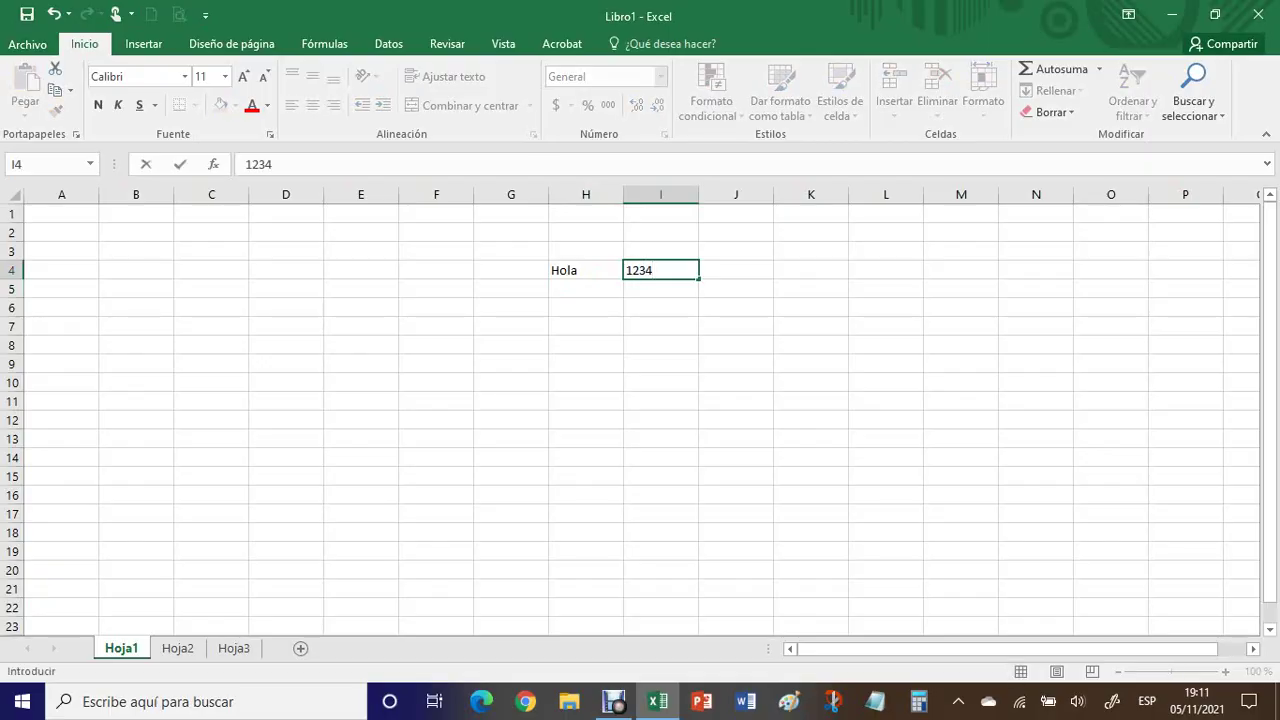
click(886, 251)
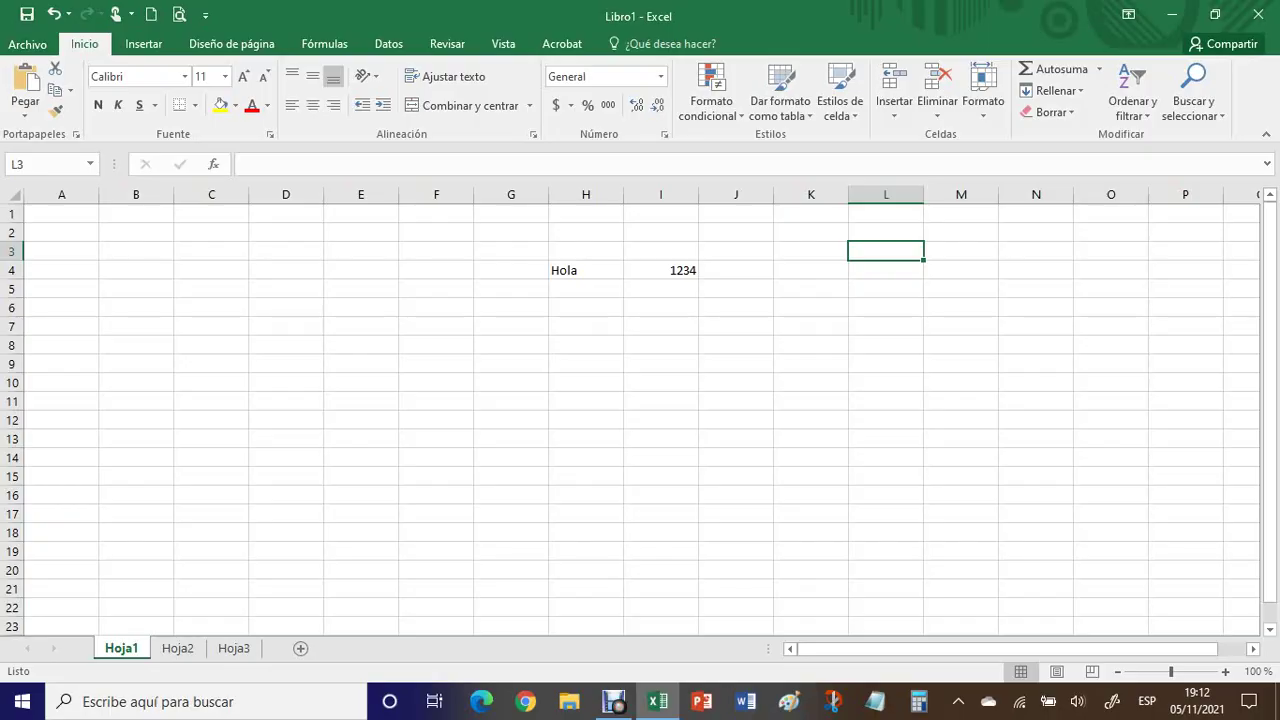
Enter the mixed value H55 in cell H6, confirm it, and clear the cell again
click(586, 308)
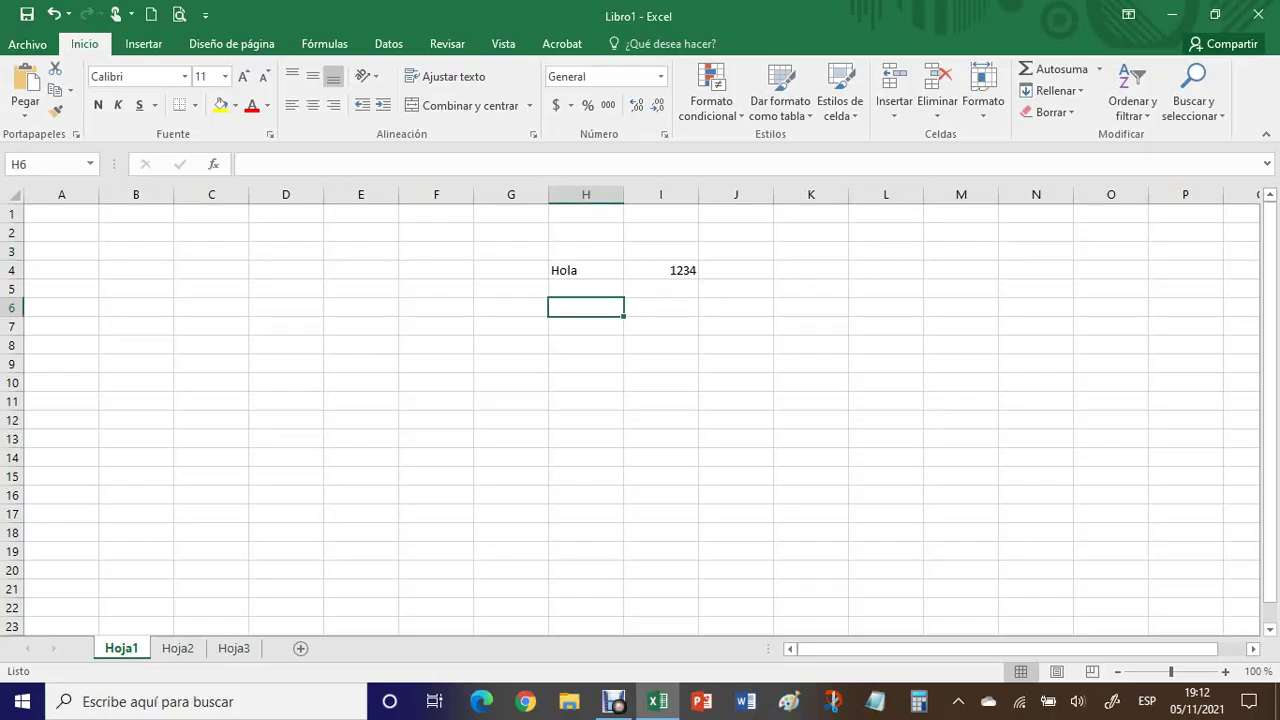
text(H55)
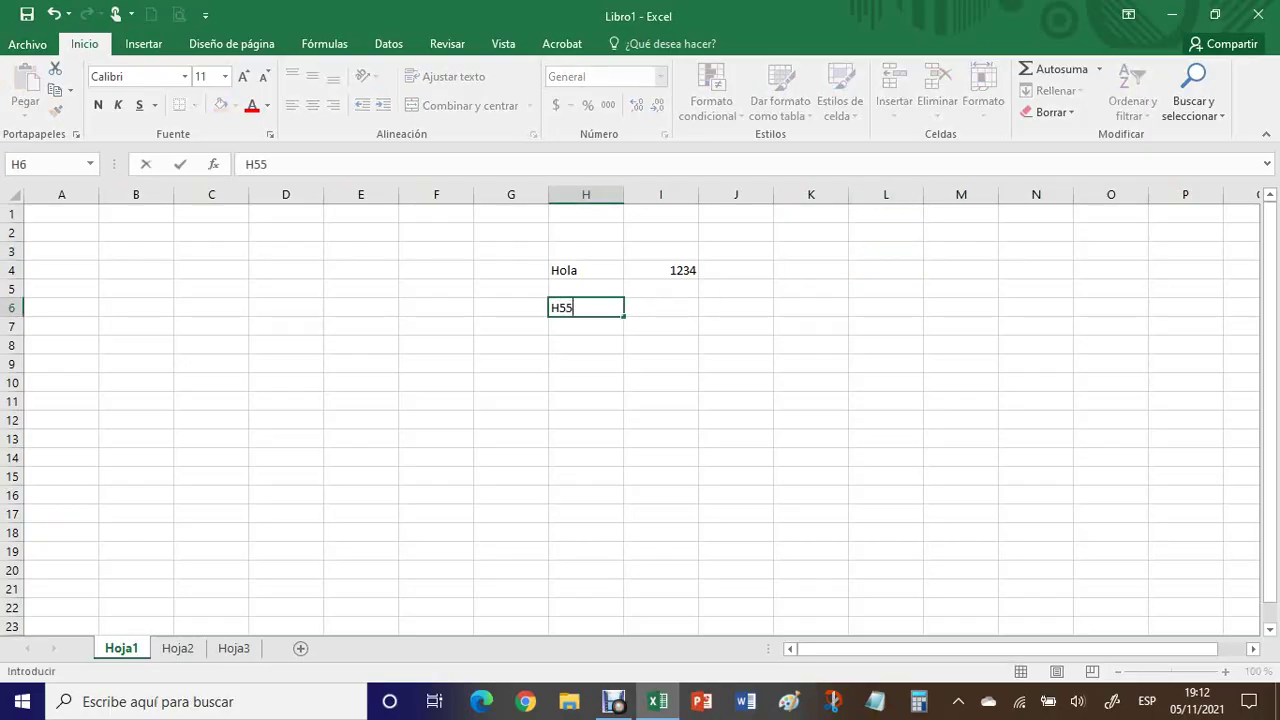
key(Return)
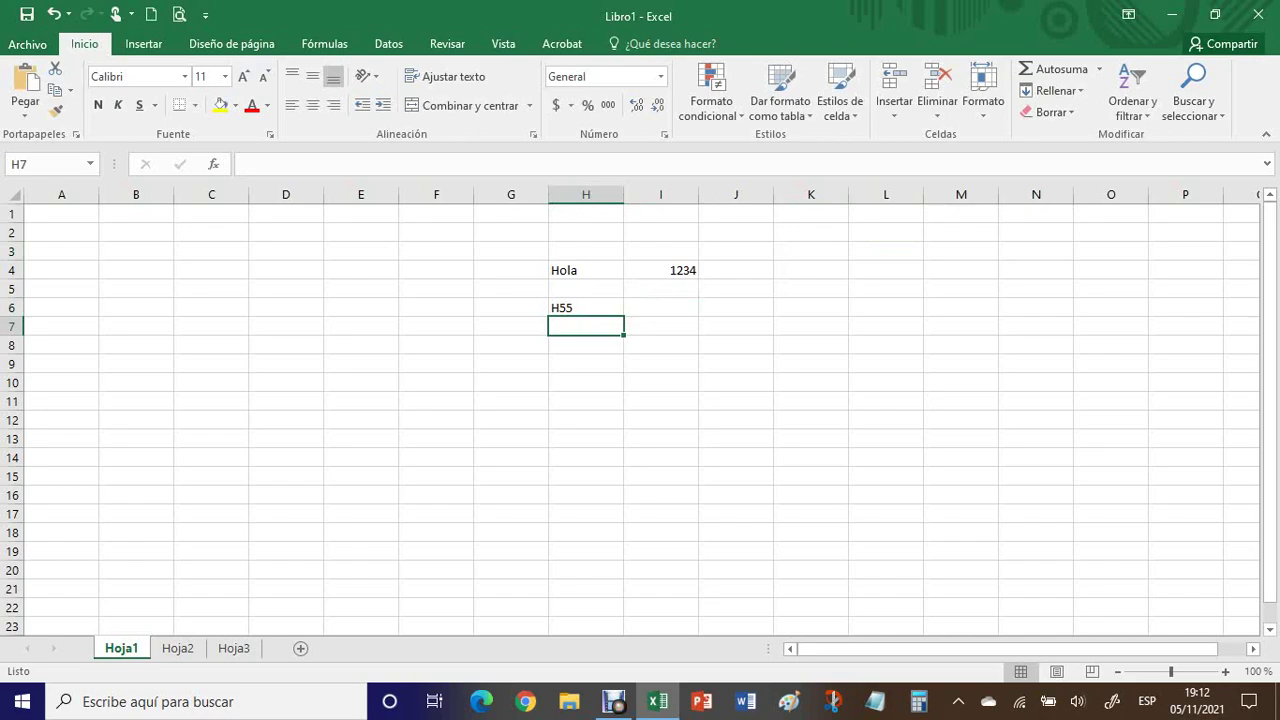
click(586, 308)
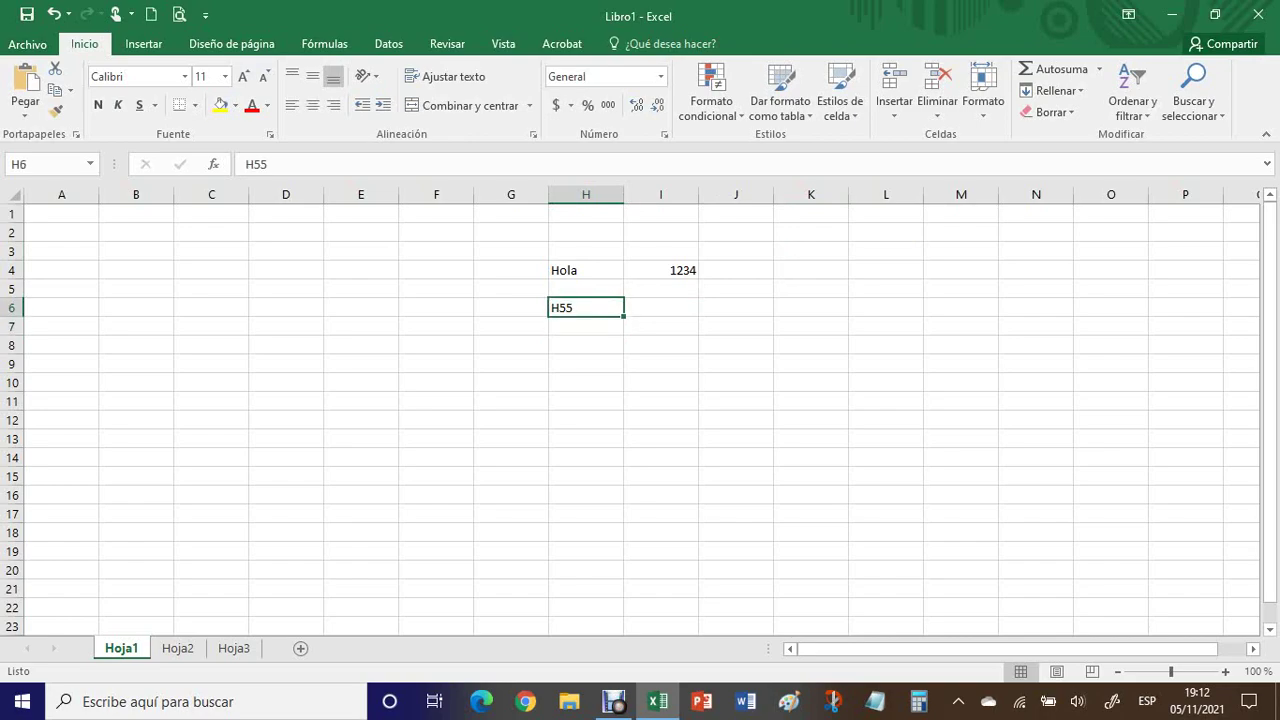
key(Delete)
Enter 1OO with two letter O's in cell H6 and the number 100 with zeros in cell H7
text(1)
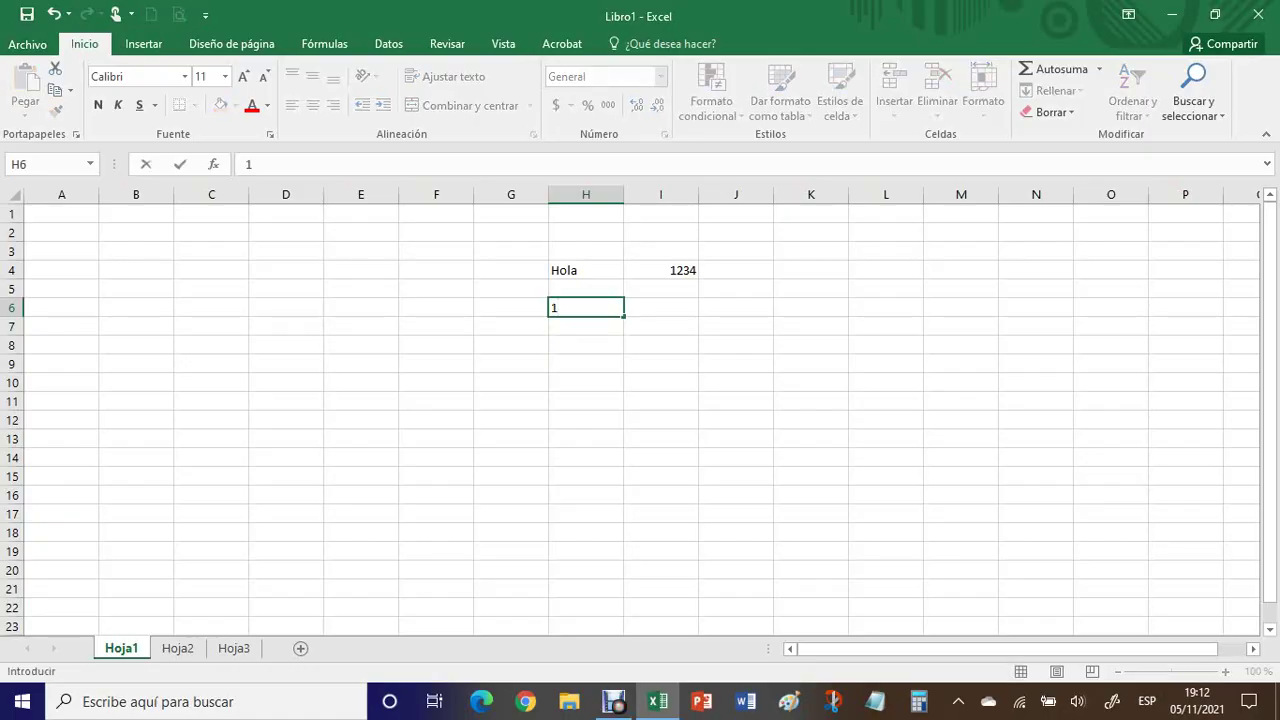
text(OO)
key(Return)
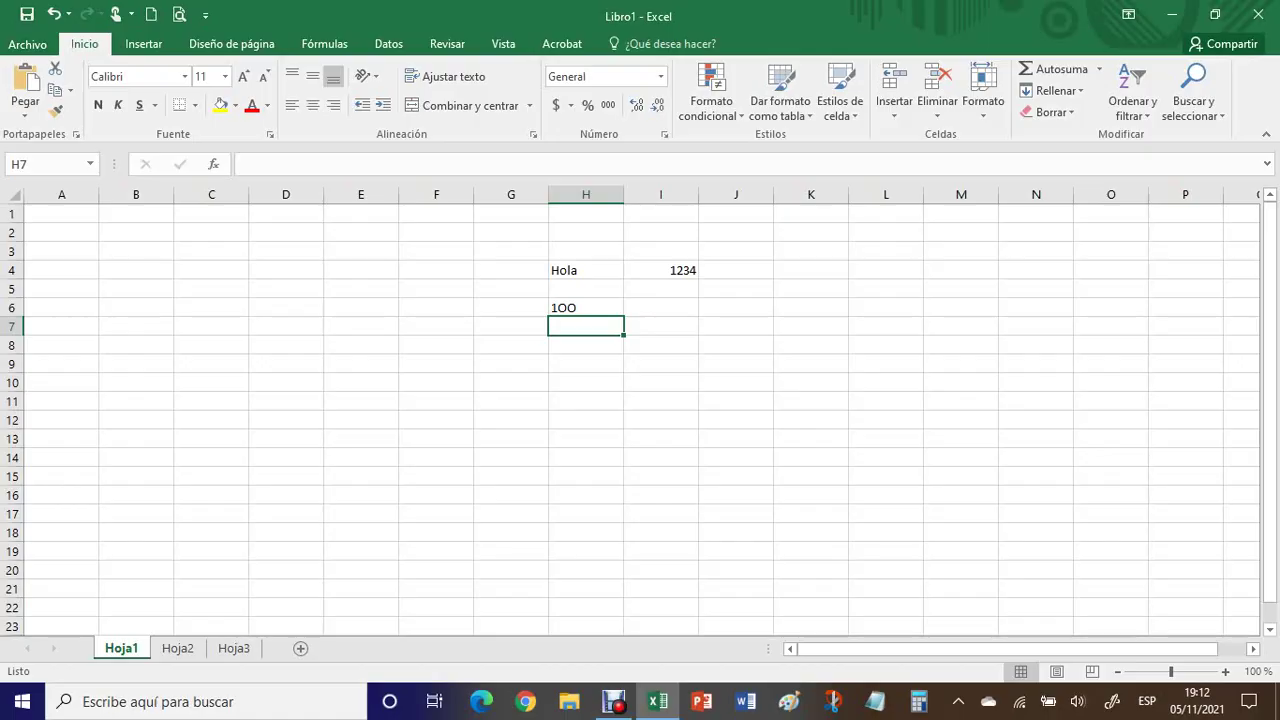
text(100)
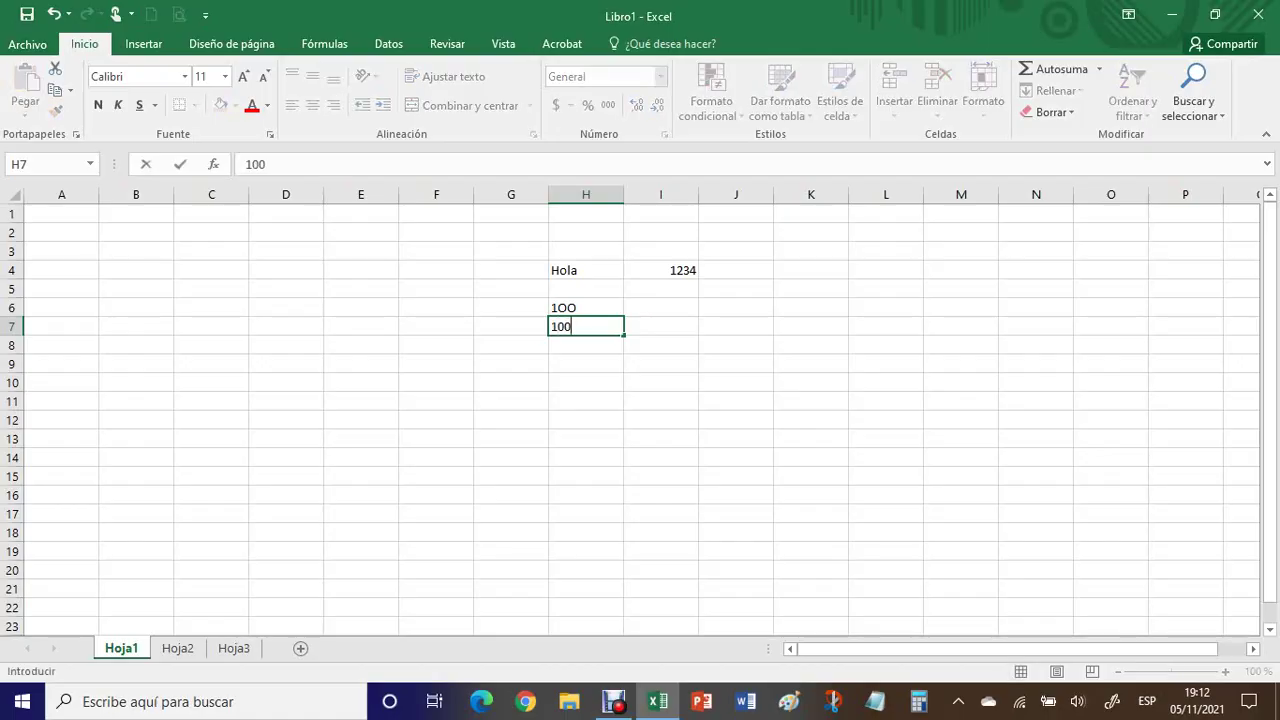
key(Return)
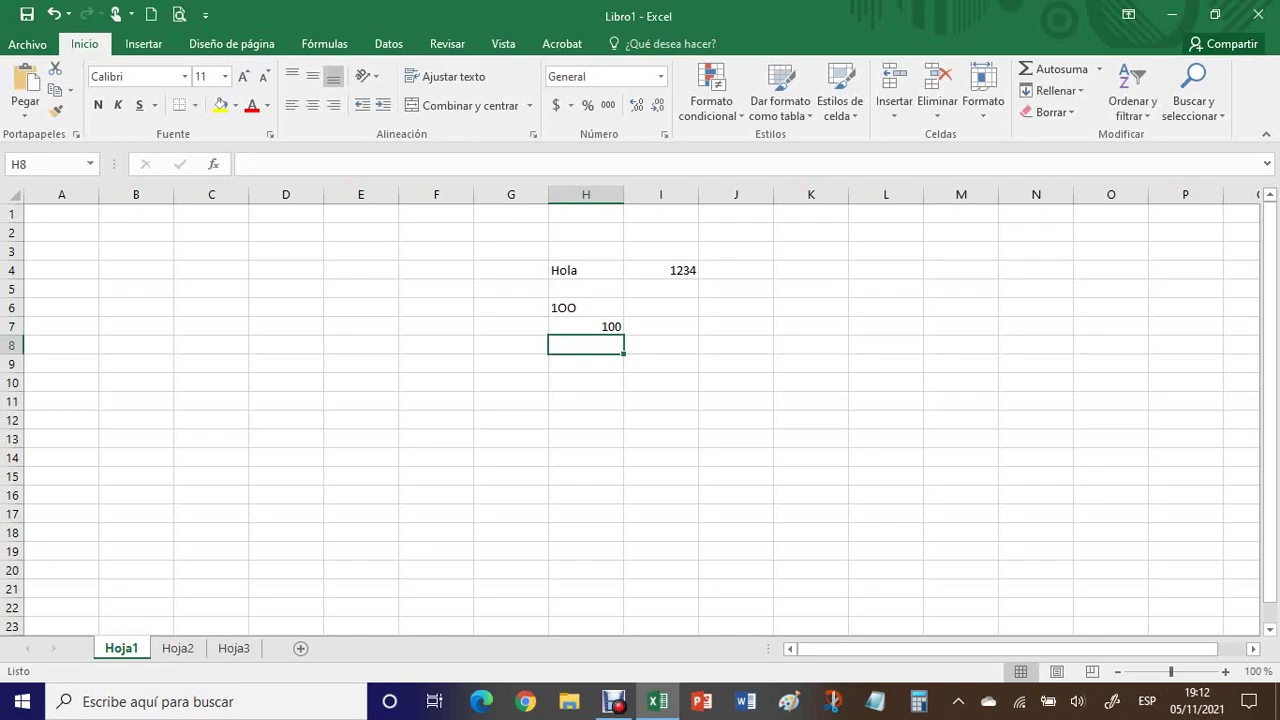
Clear the contents of cells H6 and H7
key(Up)
key(Up)
key(Delete)
key(Down)
key(Delete)
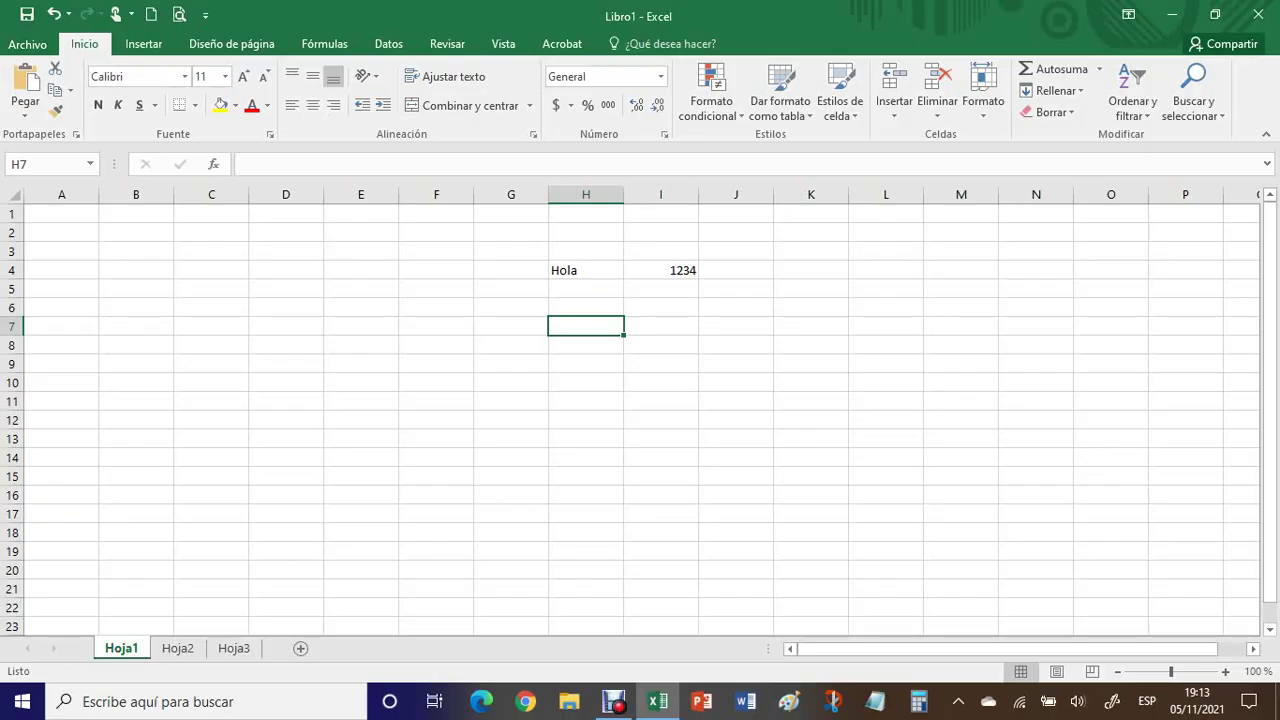
Look through the Insertar, Diseño de página, Fórmulas, Datos, Revisar, Vista and Acrobat commands and return to the Inicio commands
click(143, 44)
click(231, 44)
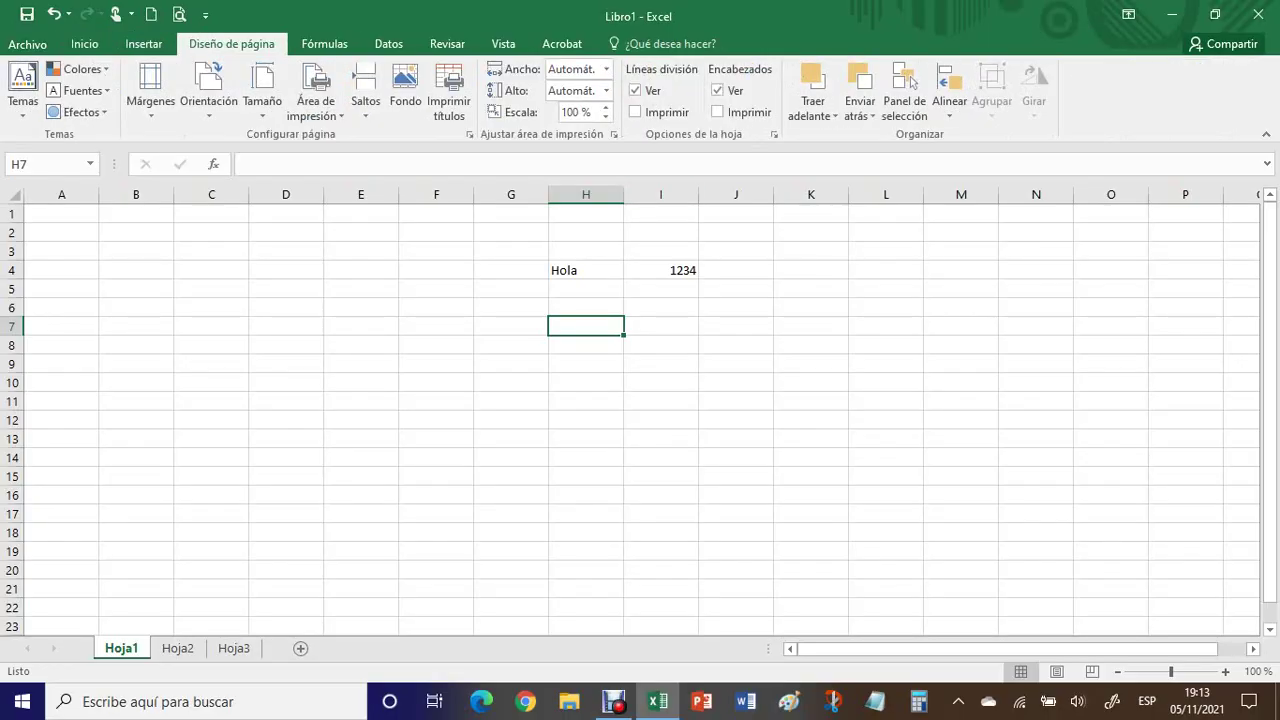
click(324, 44)
click(388, 44)
click(447, 44)
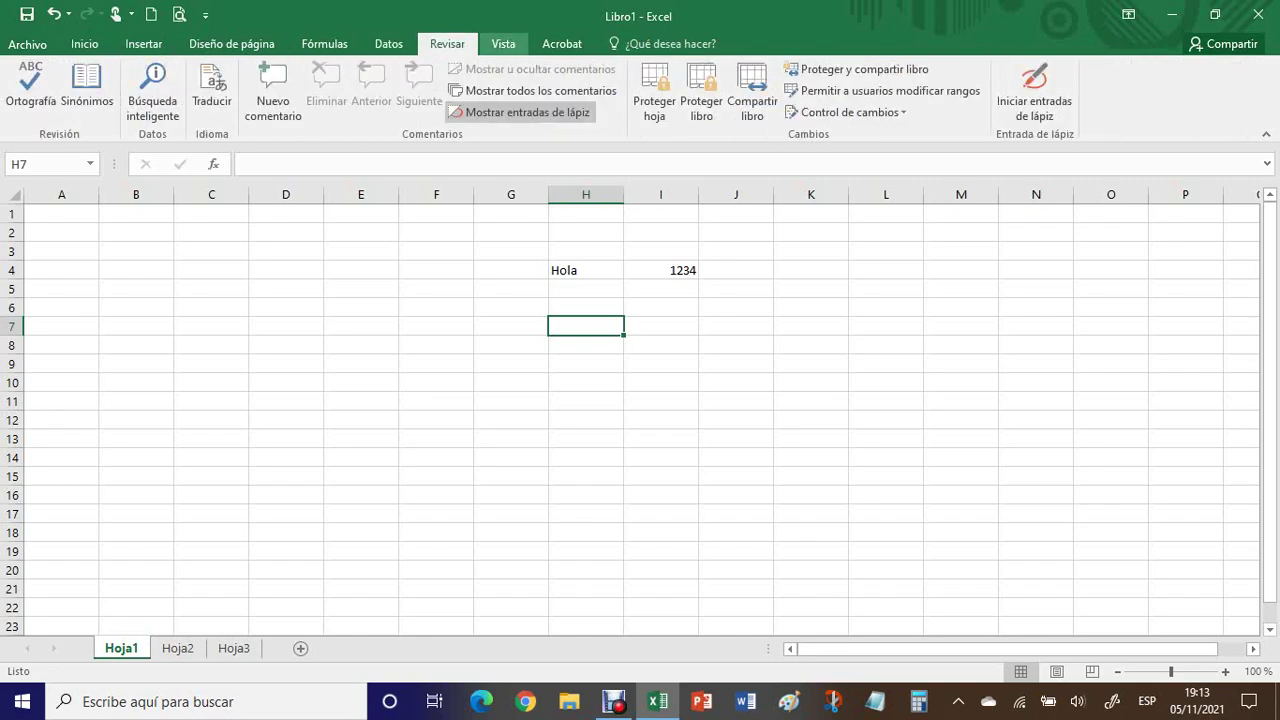
click(503, 44)
click(561, 44)
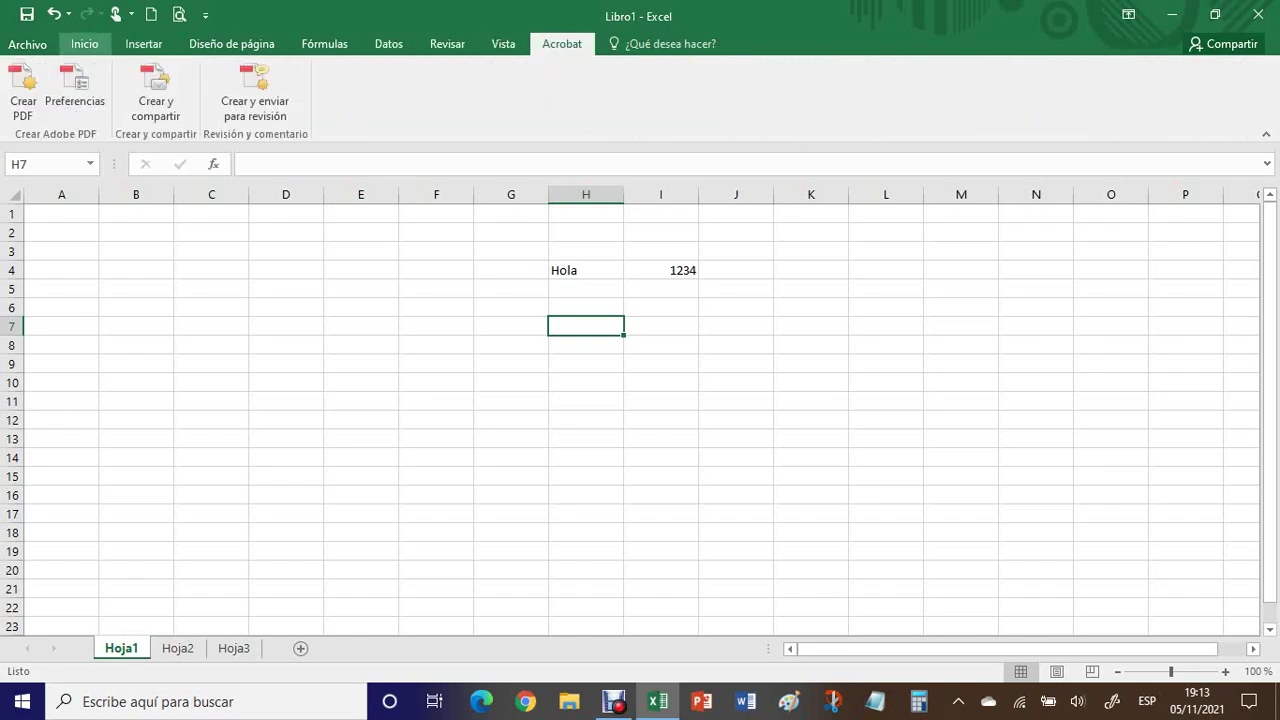
click(84, 44)
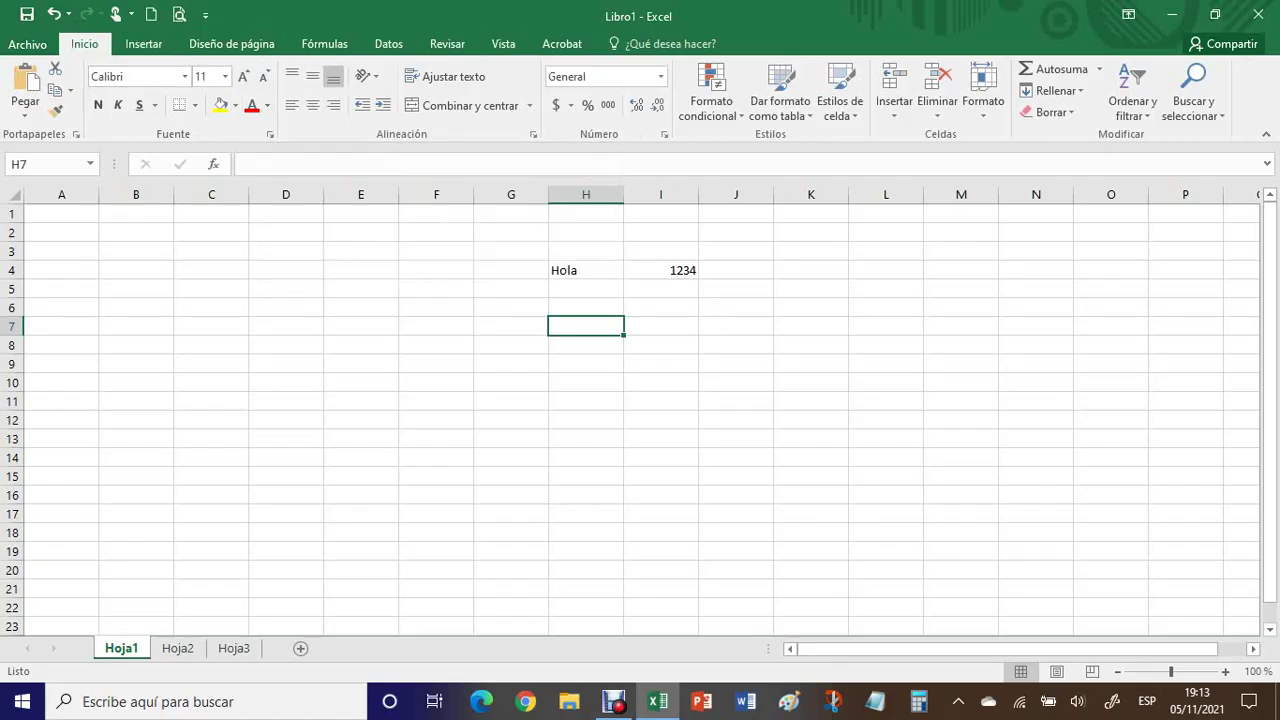
Change the font of the Hola text in cell H4 to Arial
click(436, 364)
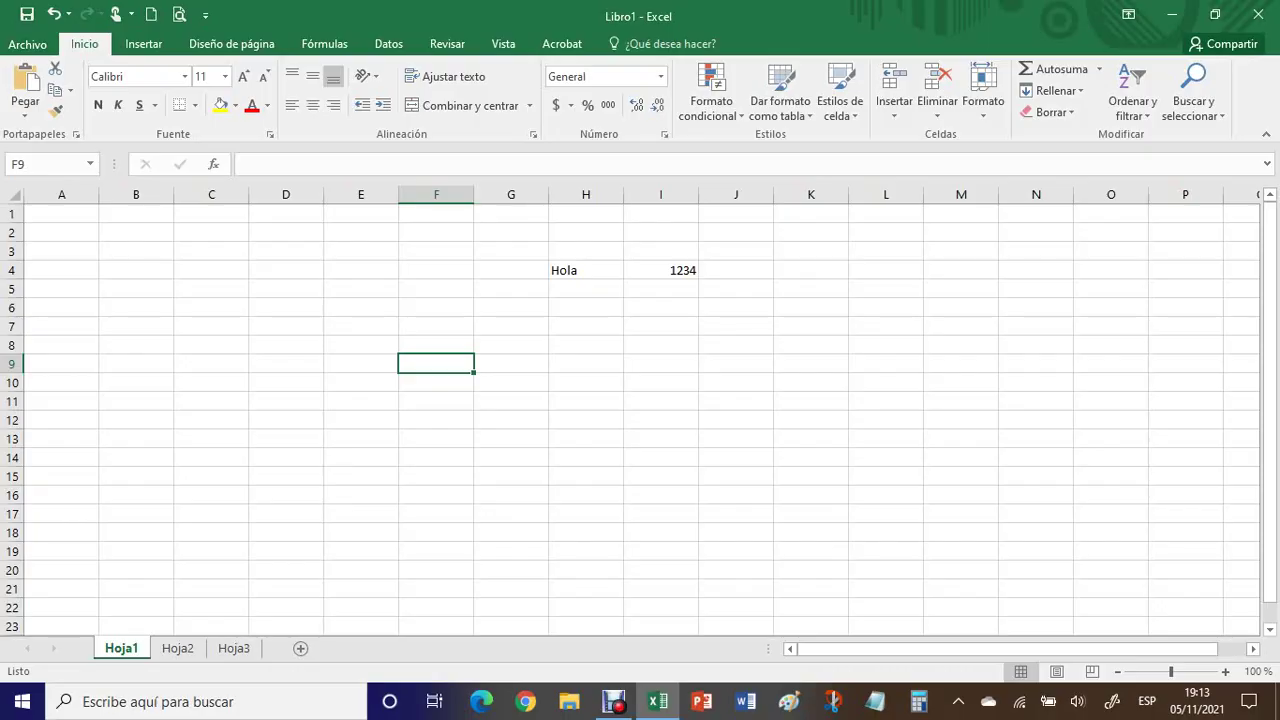
click(586, 345)
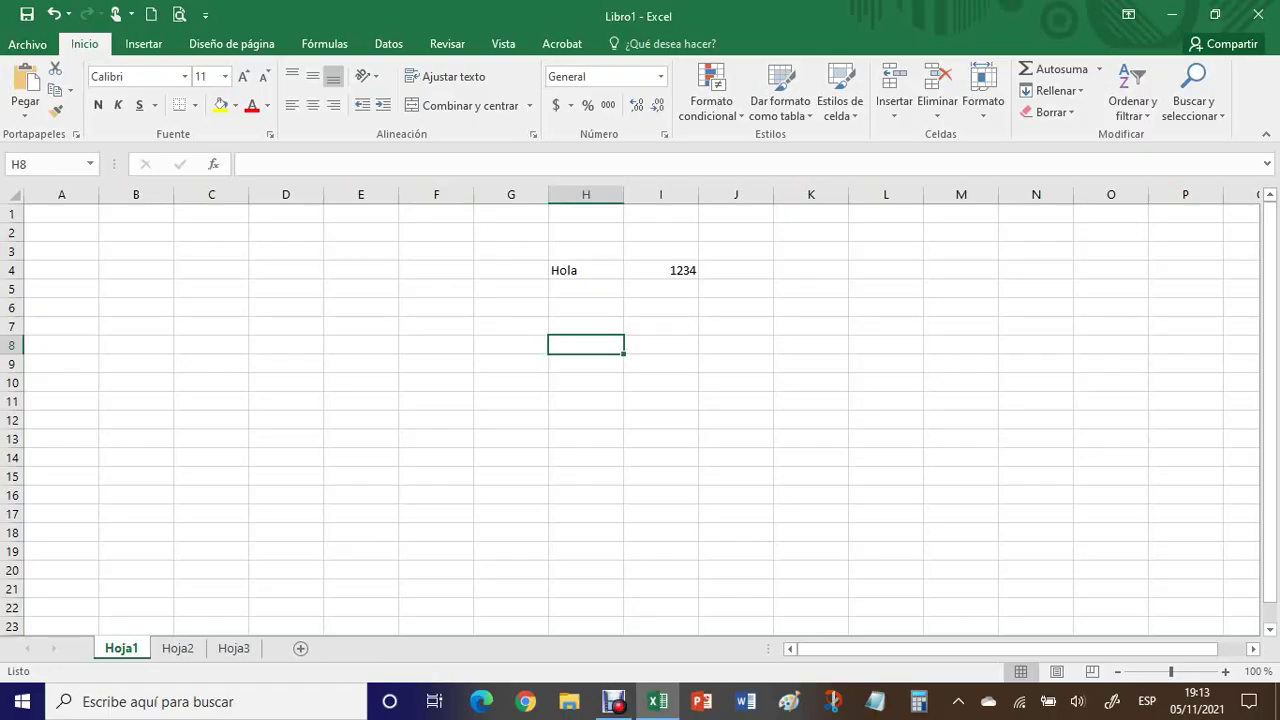
click(586, 270)
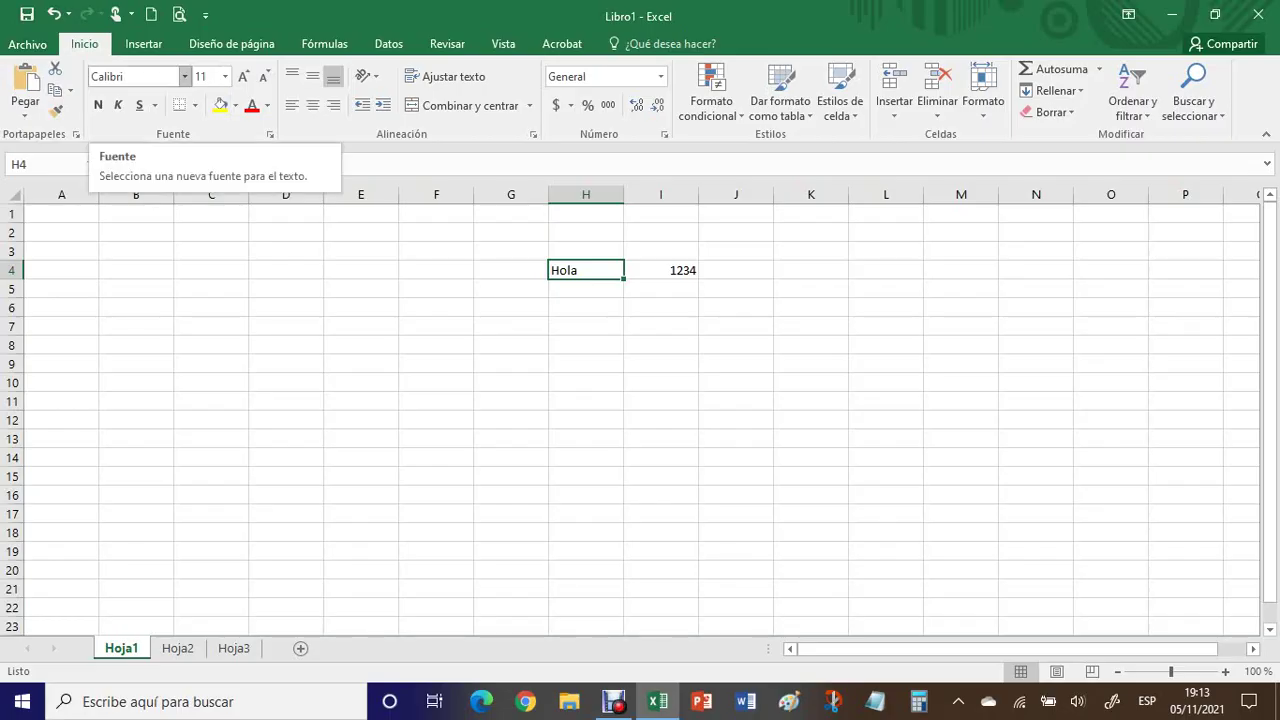
click(184, 76)
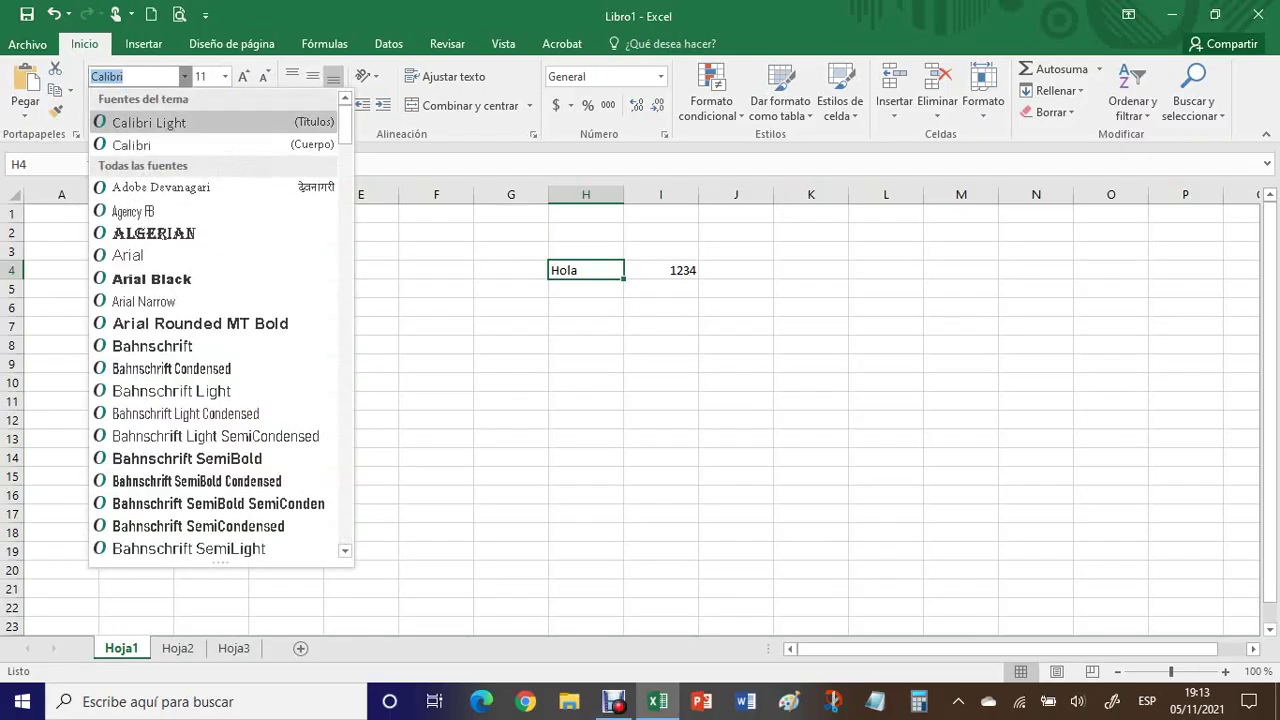
click(127, 255)
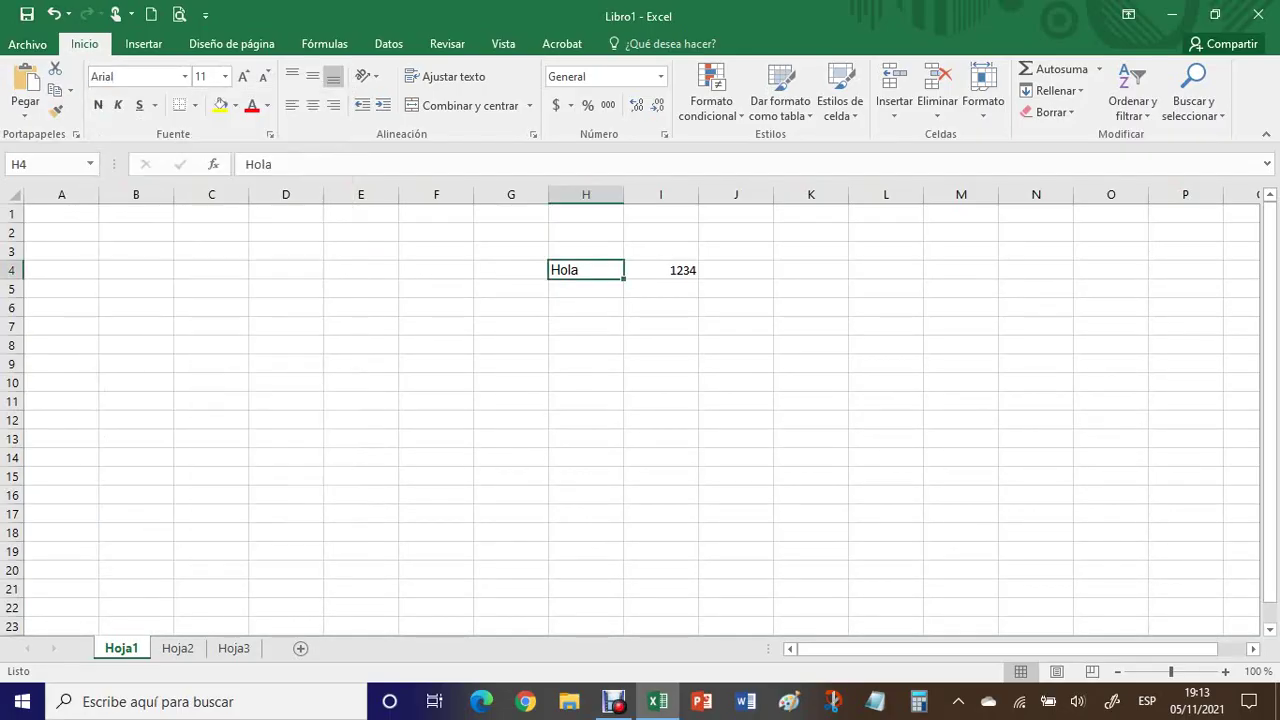
Change the font of the Hola text in cell H4 to Tahoma
click(184, 76)
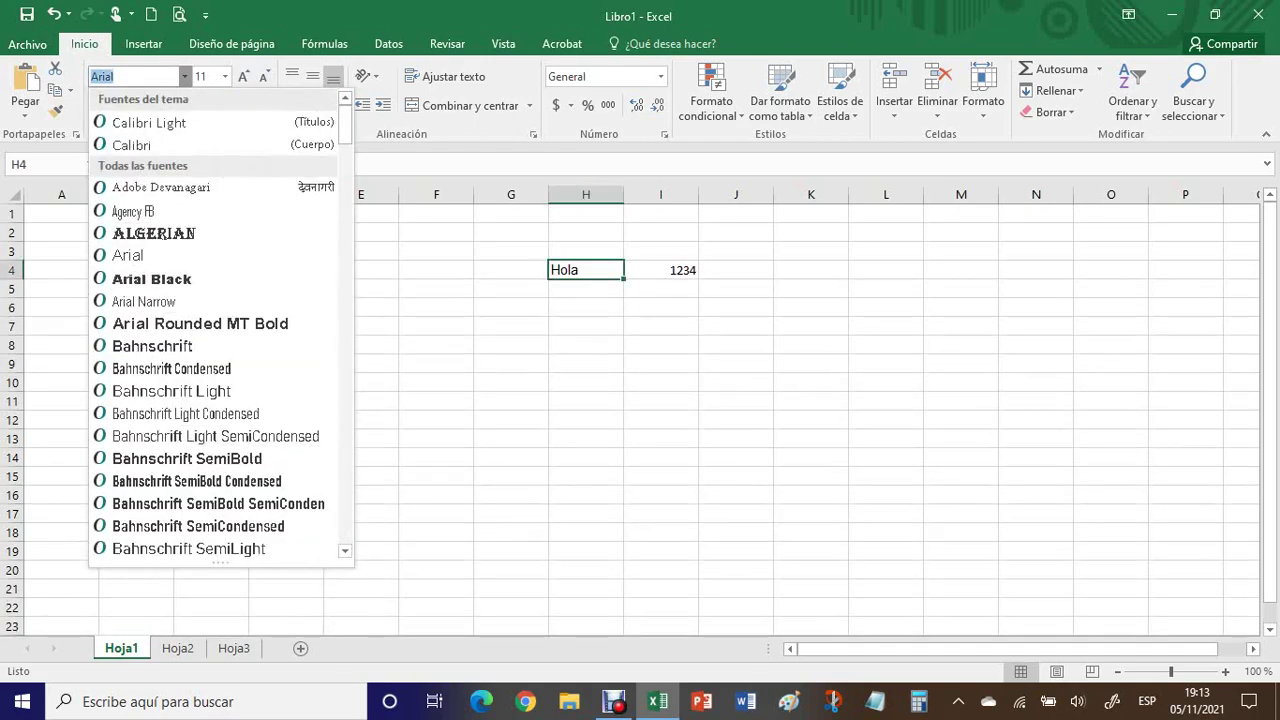
scroll(200, 440, down, 5)
scroll(220, 330, down, 20)
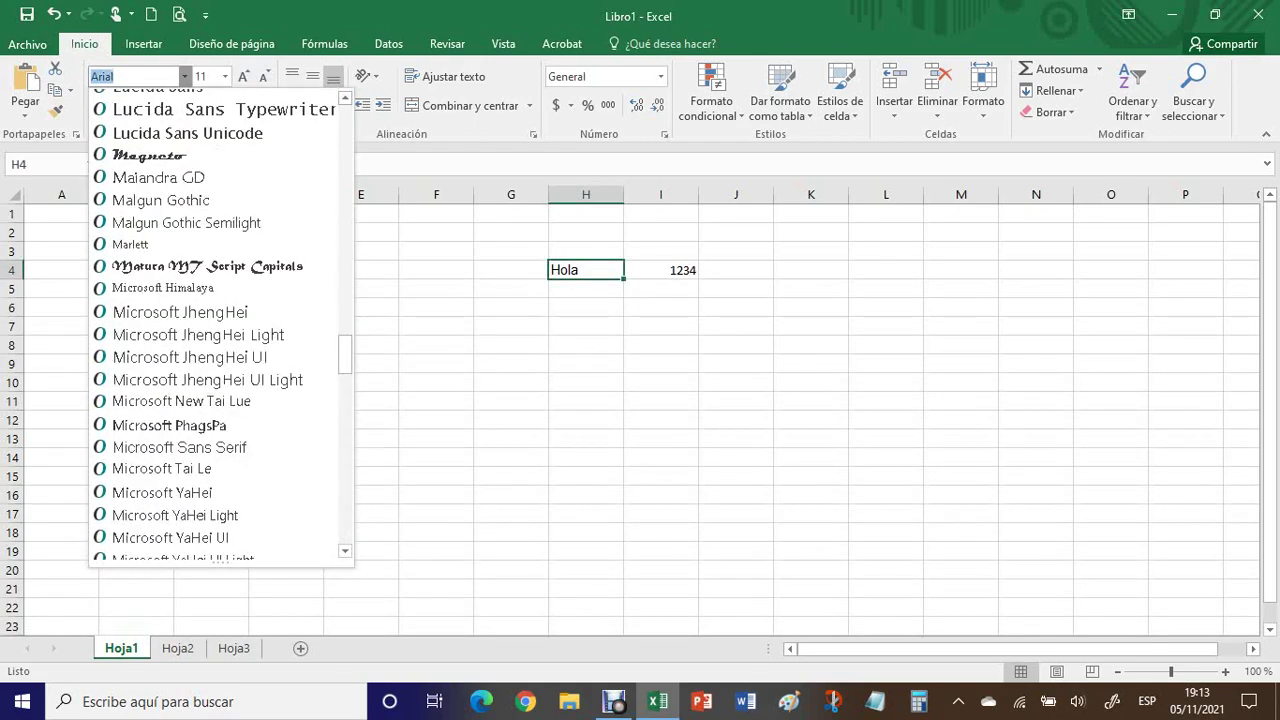
scroll(220, 330, down, 15)
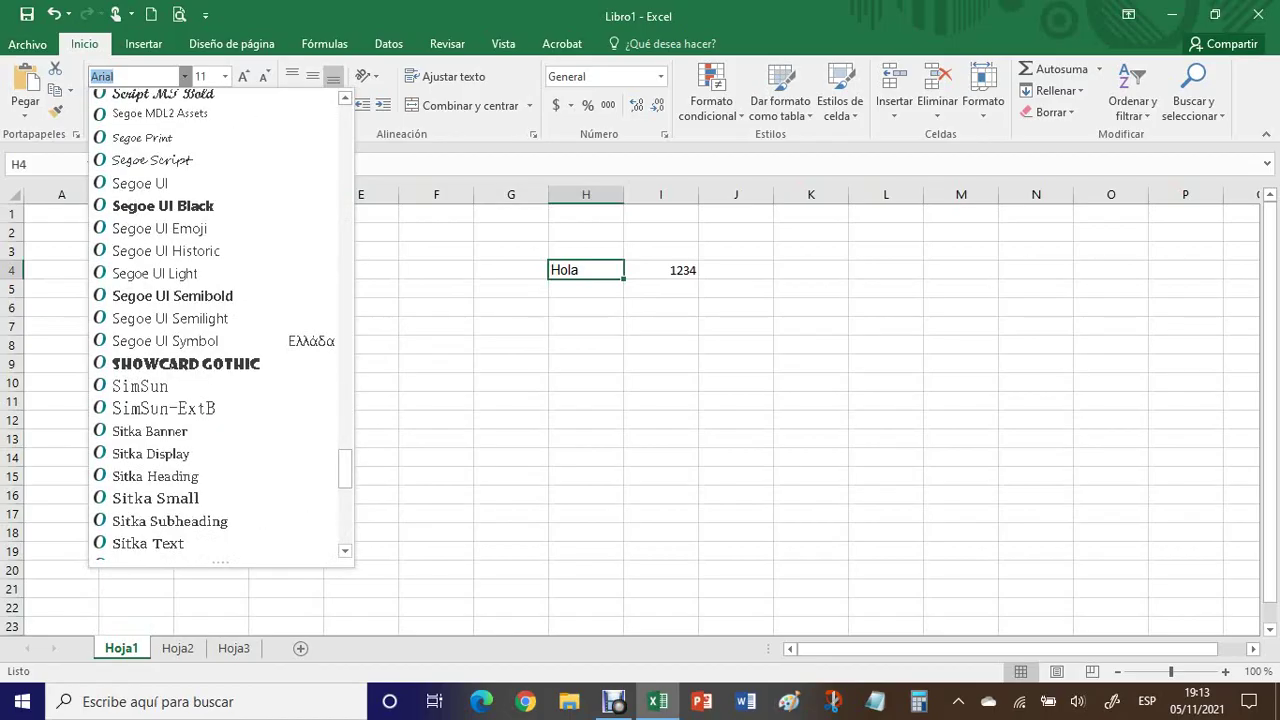
scroll(220, 330, down, 2)
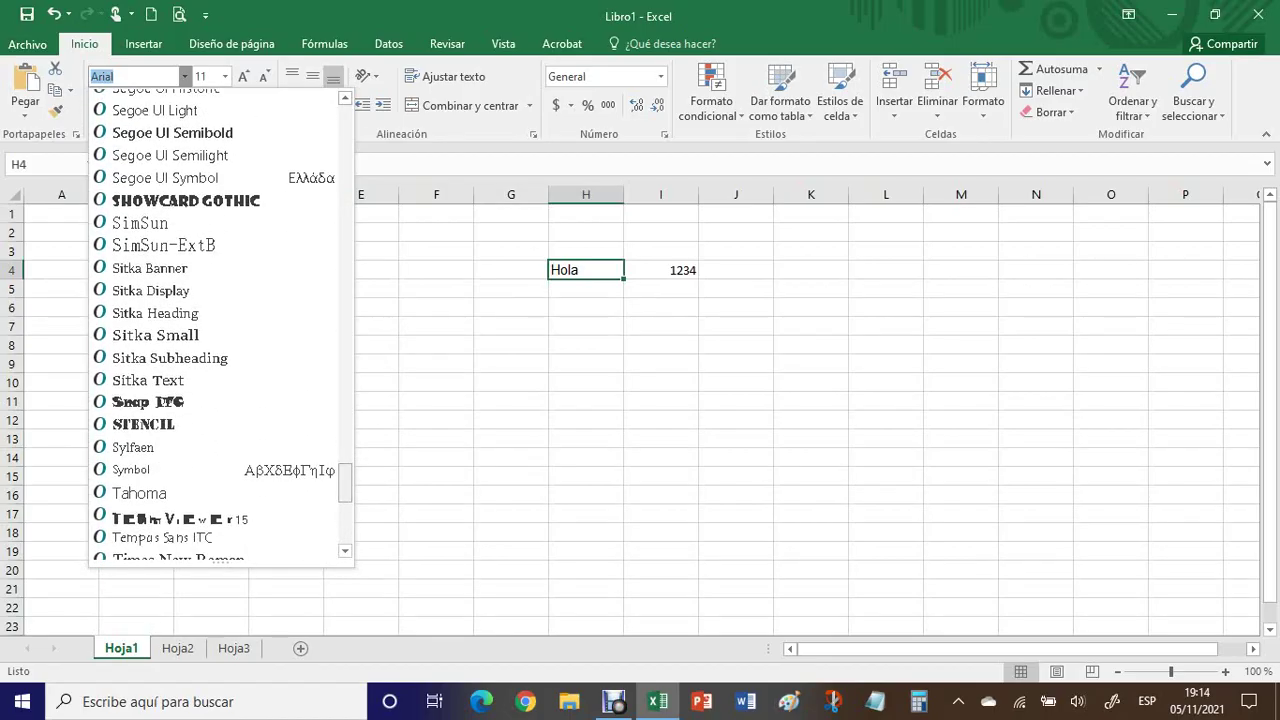
click(139, 493)
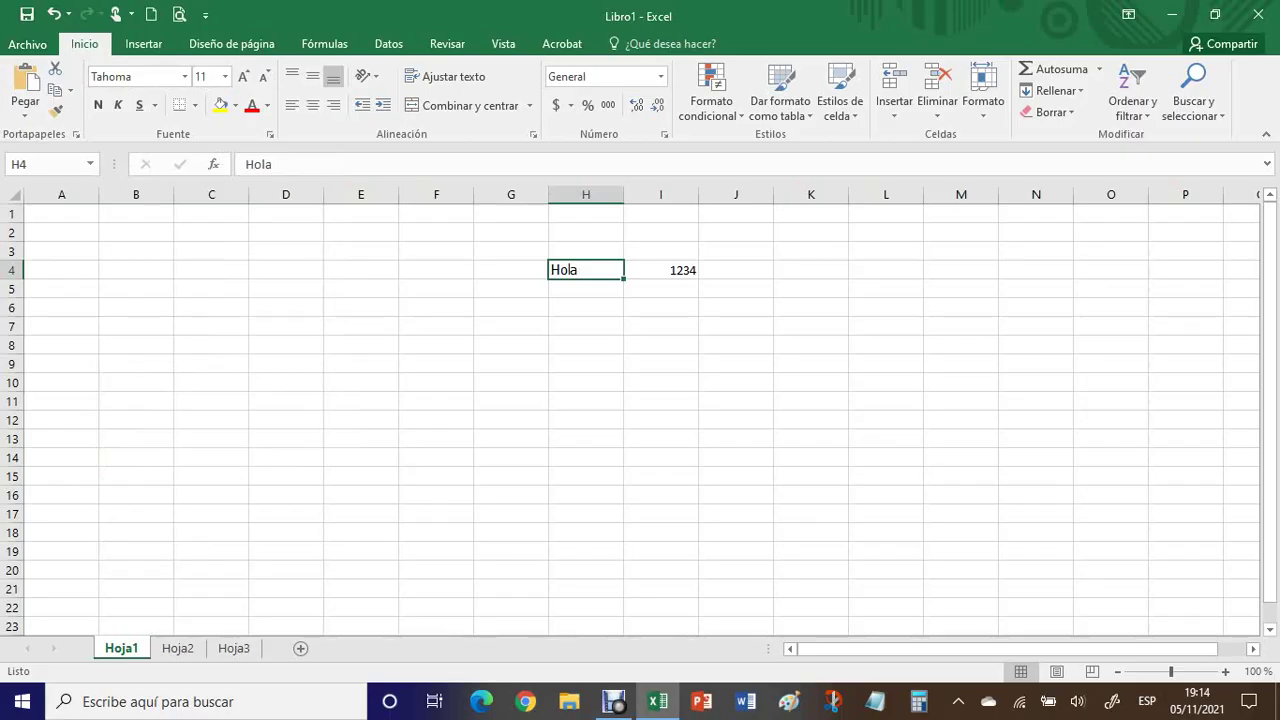
Set the font of the Hola text in cell H4 to Times New Roman
click(184, 76)
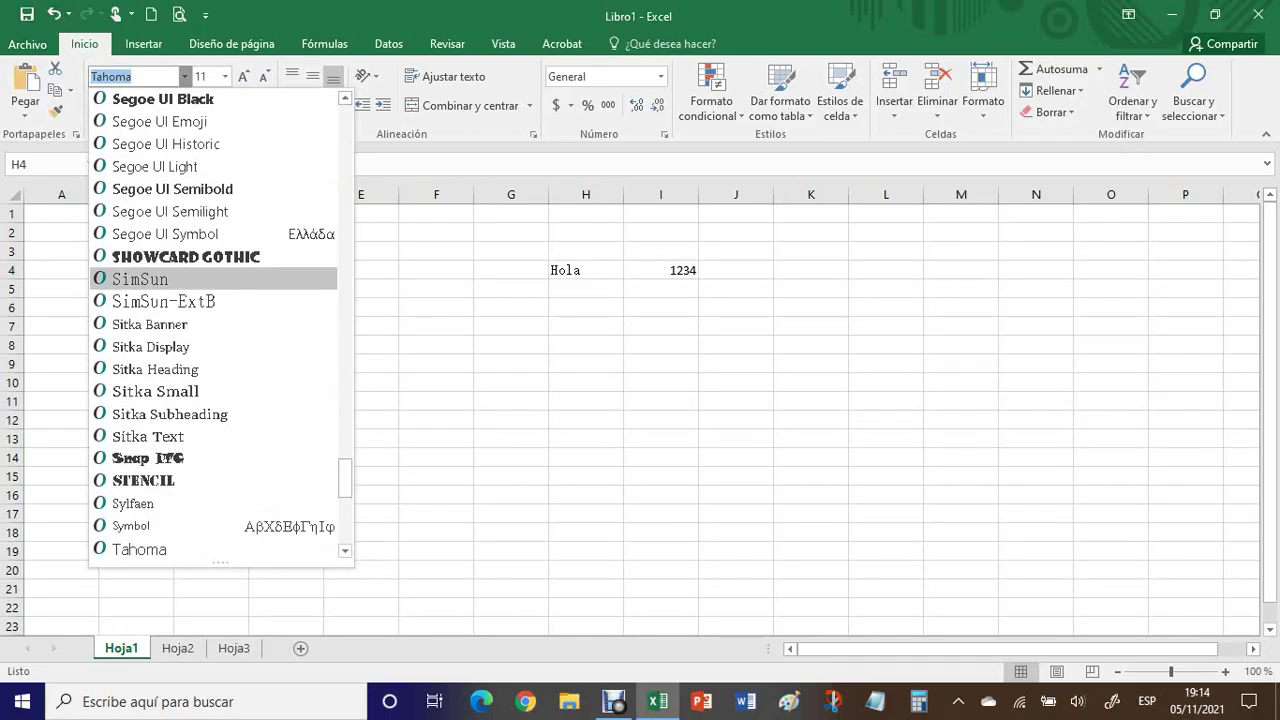
click(345, 551)
click(345, 551)
click(345, 551)
click(345, 551)
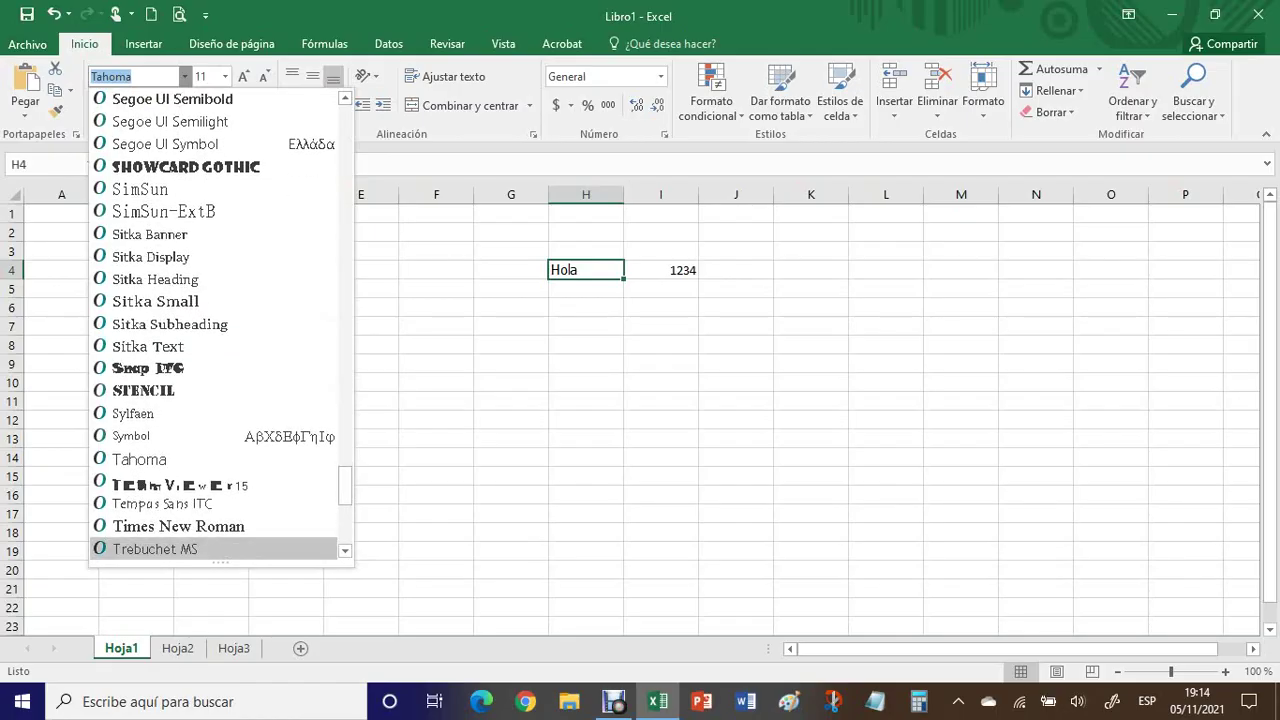
click(178, 526)
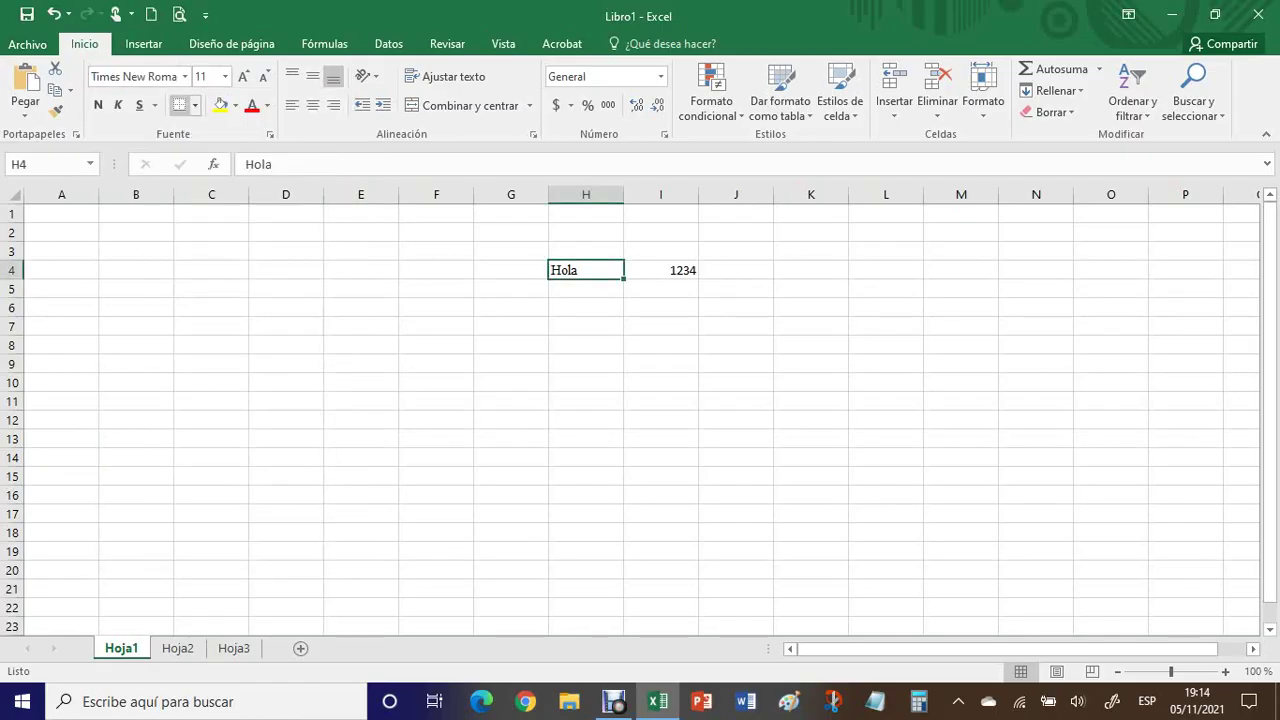
Set the font of the Hola text in cell H4 to Verdana
click(184, 76)
scroll(180, 455, down, 1)
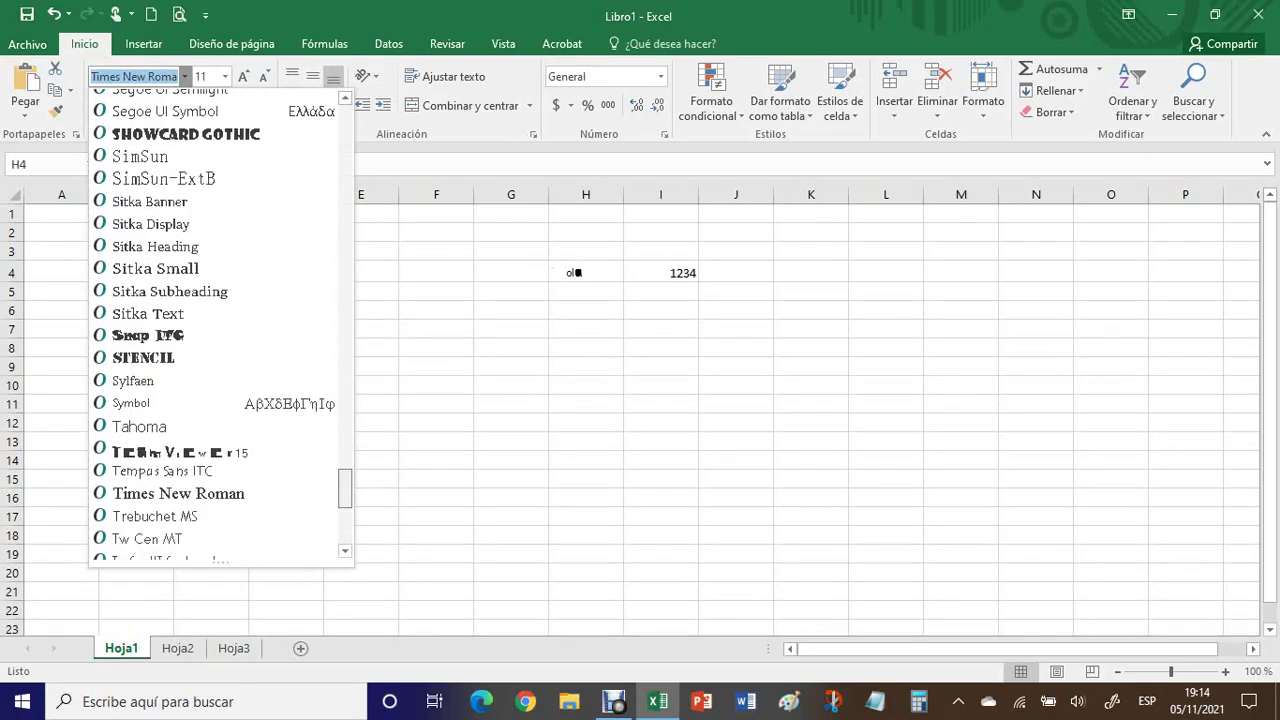
scroll(180, 470, down, 2)
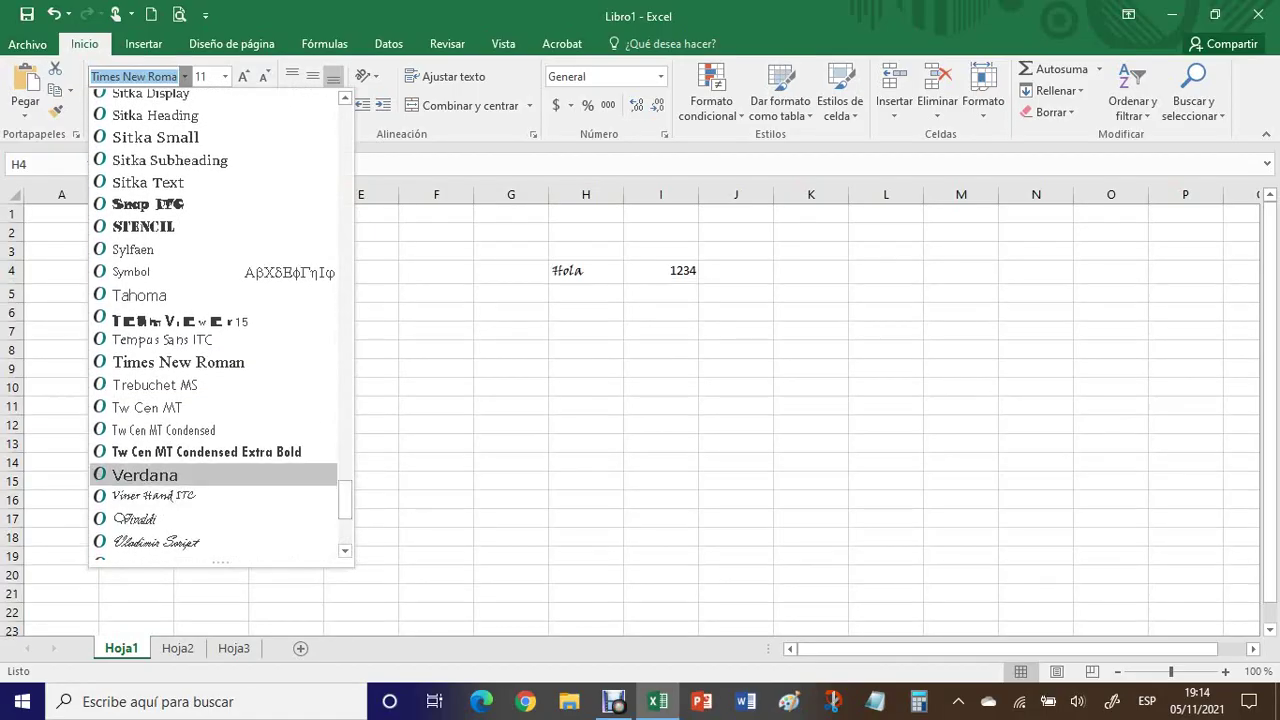
click(145, 475)
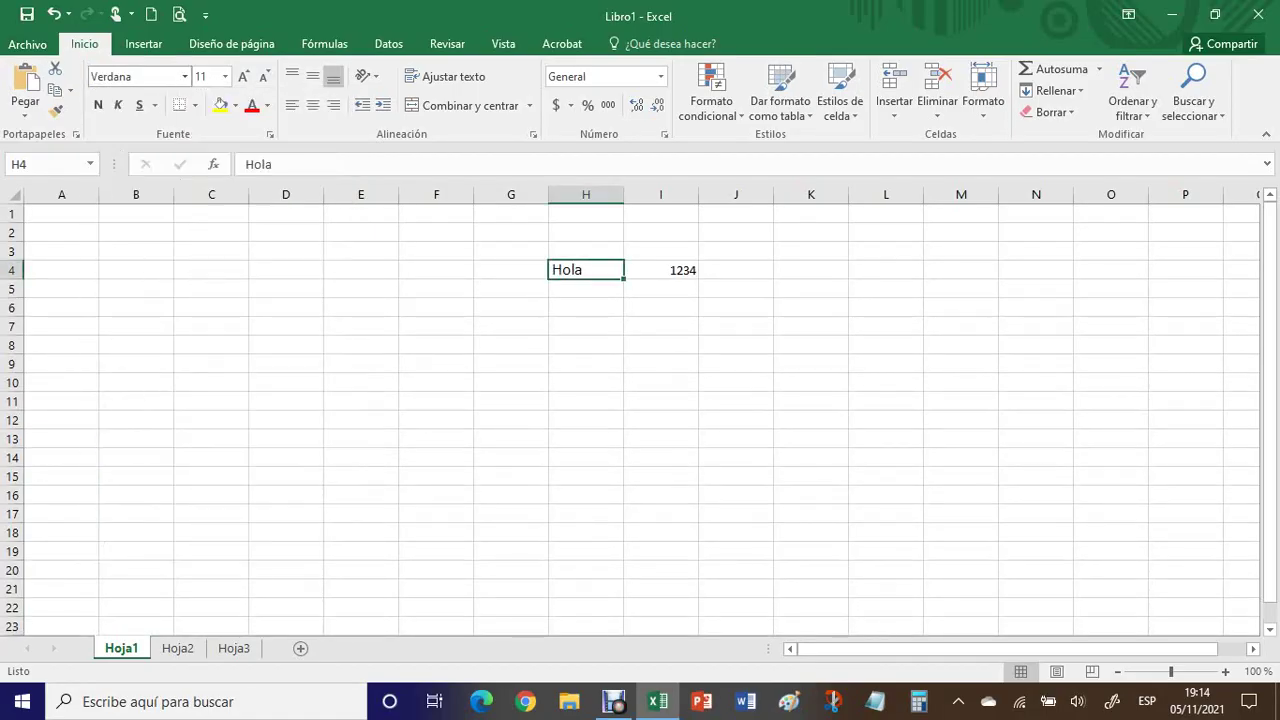
Find a font starting with K and apply Kristen ITC to the Hola text in cell H4
click(184, 76)
text(k)
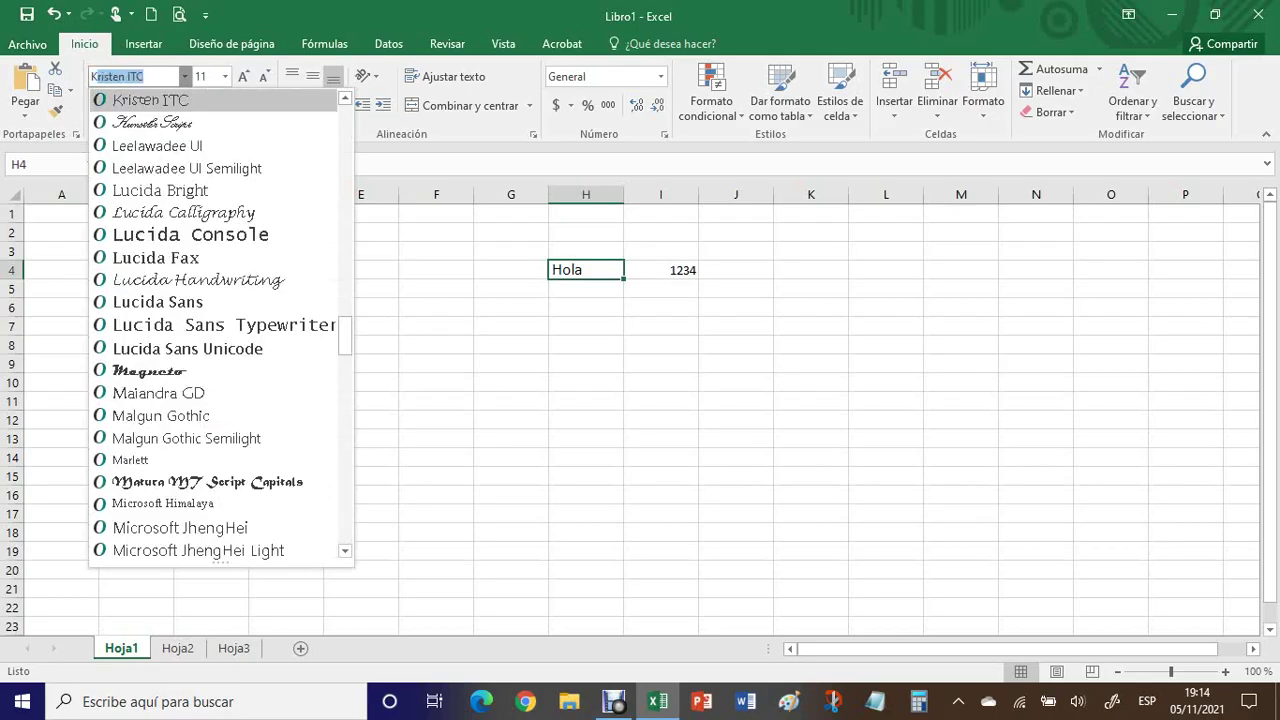
key(Return)
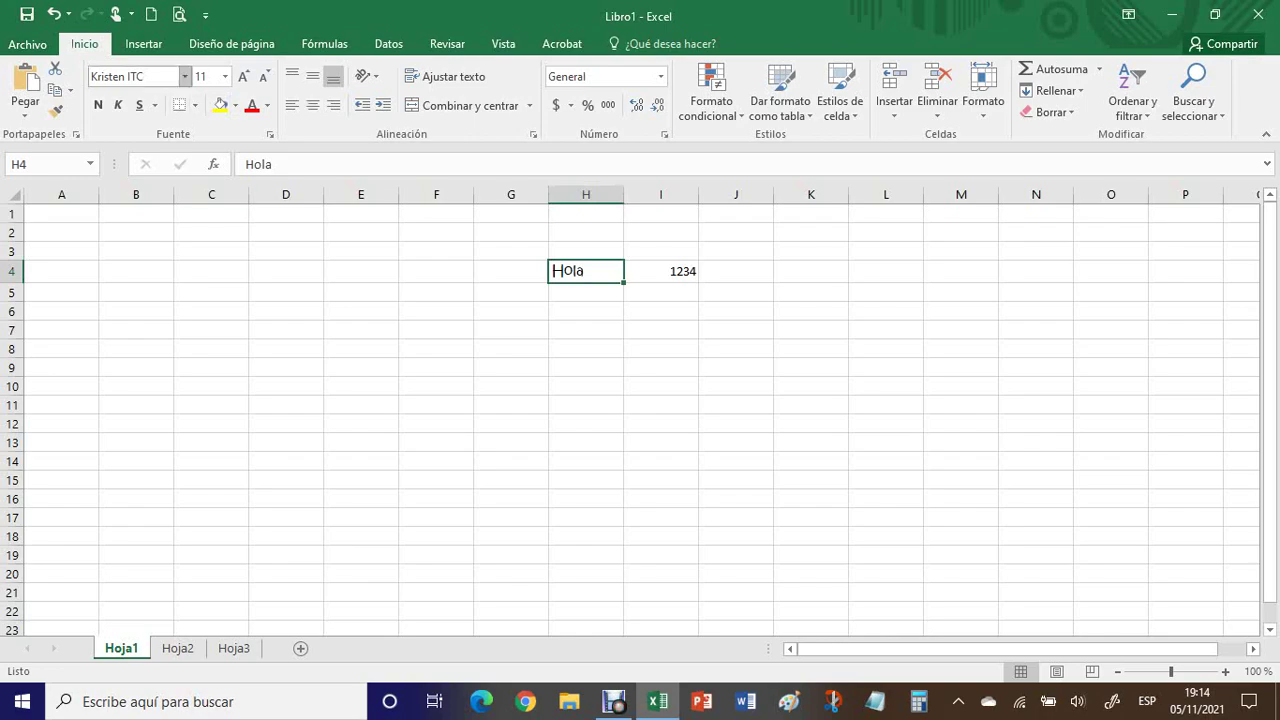
Preview the Arial and Bahnschrift font variants on the Hola text in cell H4 and set its font to Calibri
click(184, 76)
drag(345, 297, 345, 118)
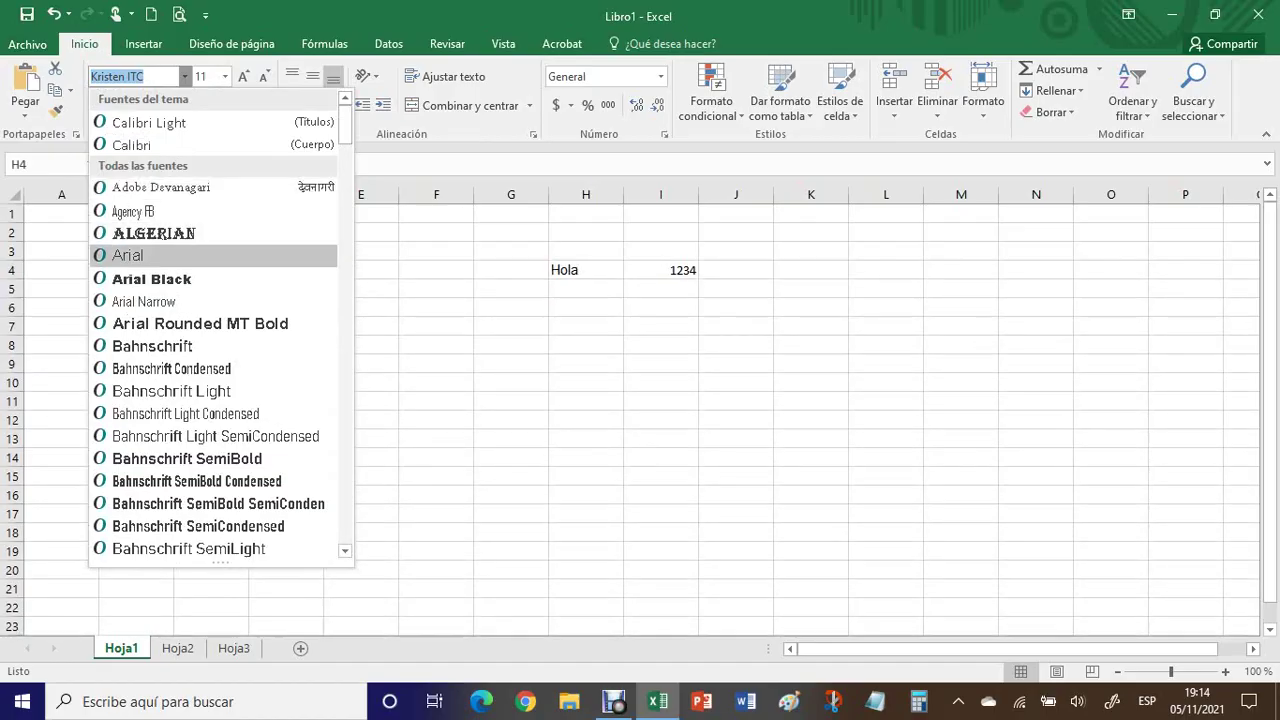
key(Down)
key(Down)
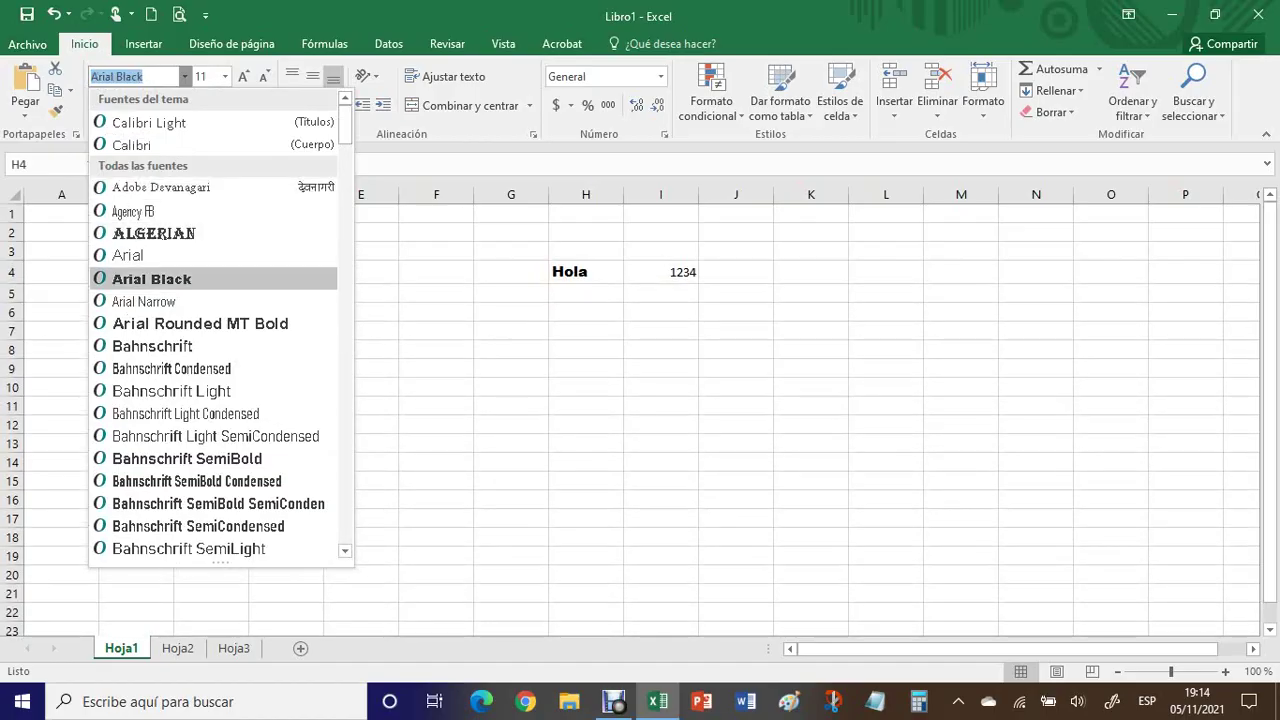
key(Down)
key(Down)
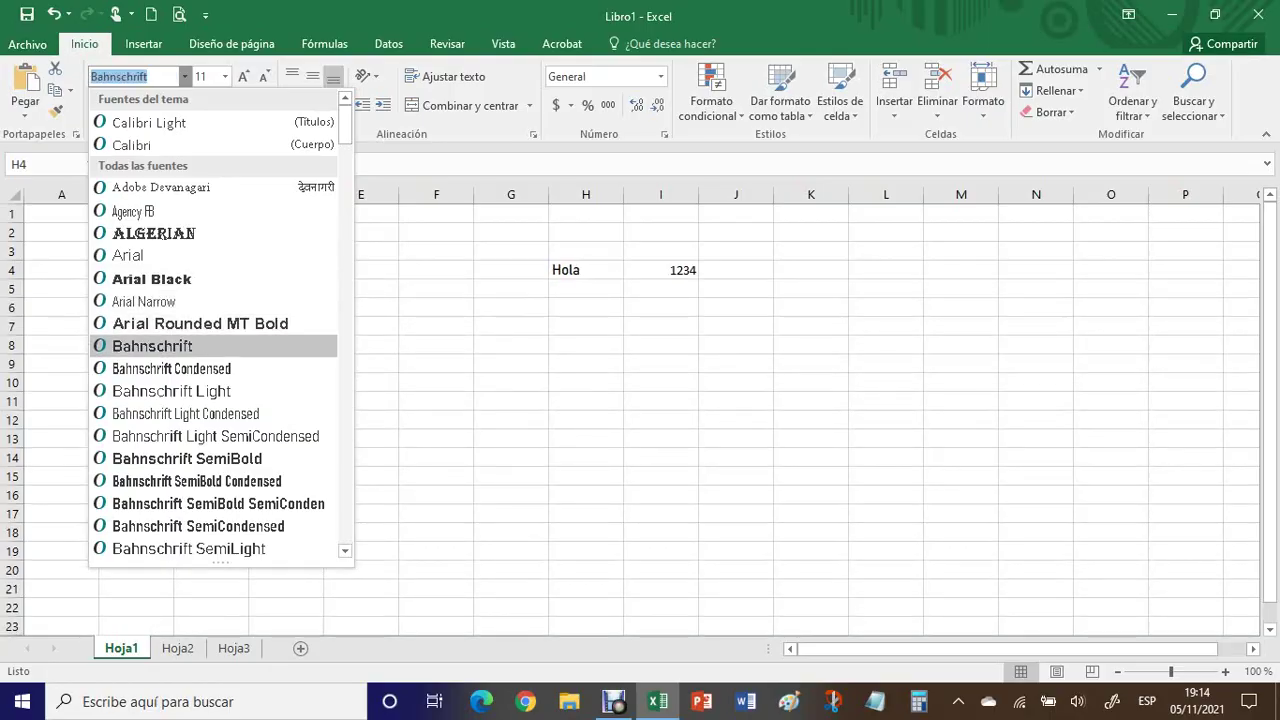
key(Down)
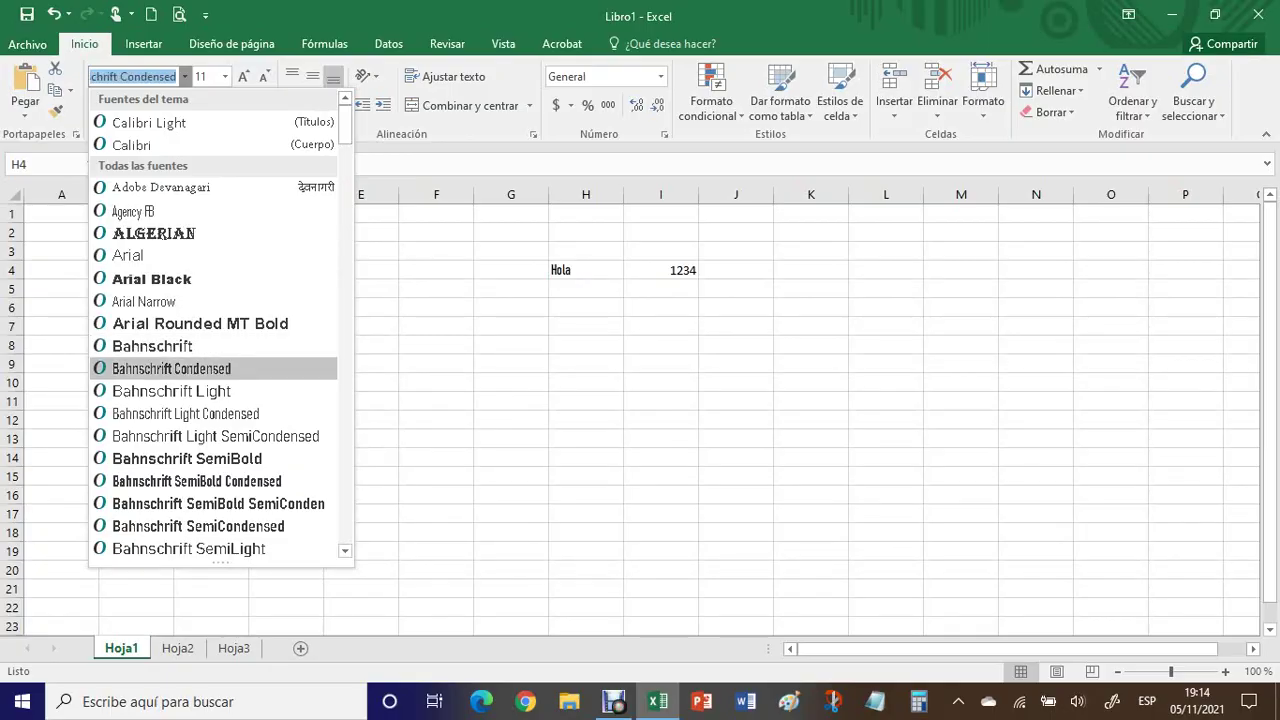
key(Down)
key(Down)
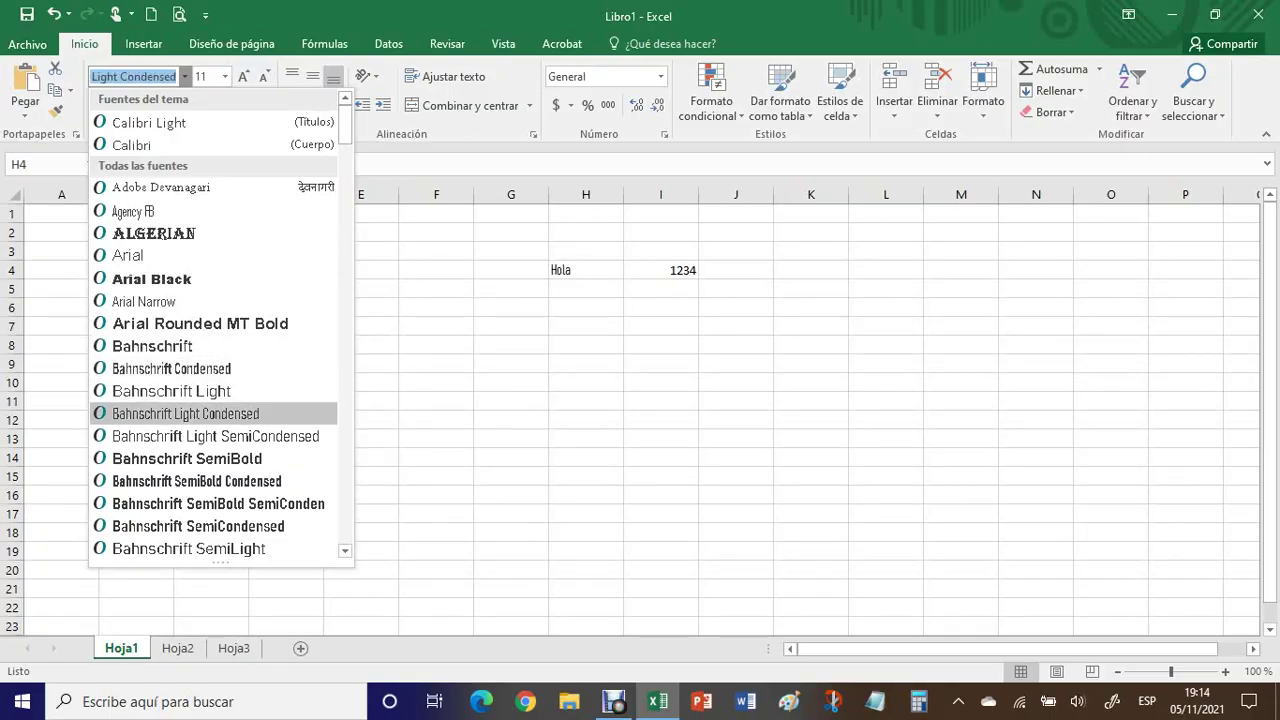
key(Down)
key(Down)
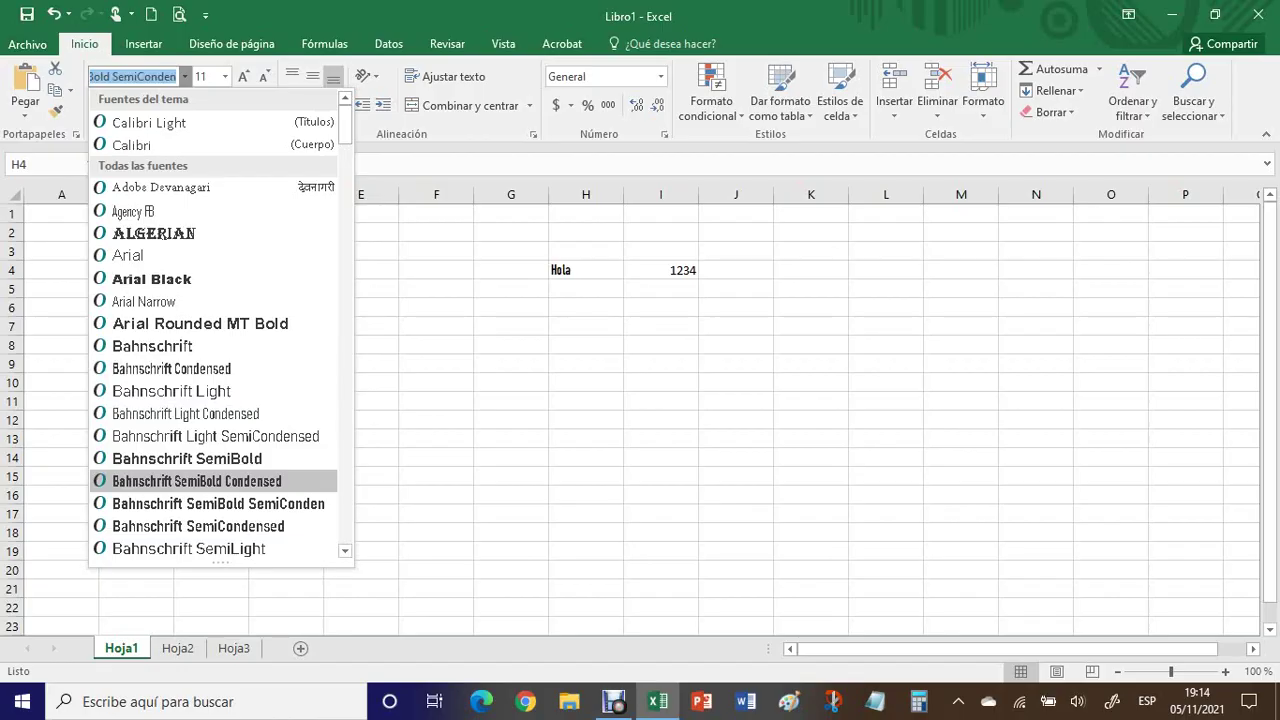
key(Down)
key(Down)
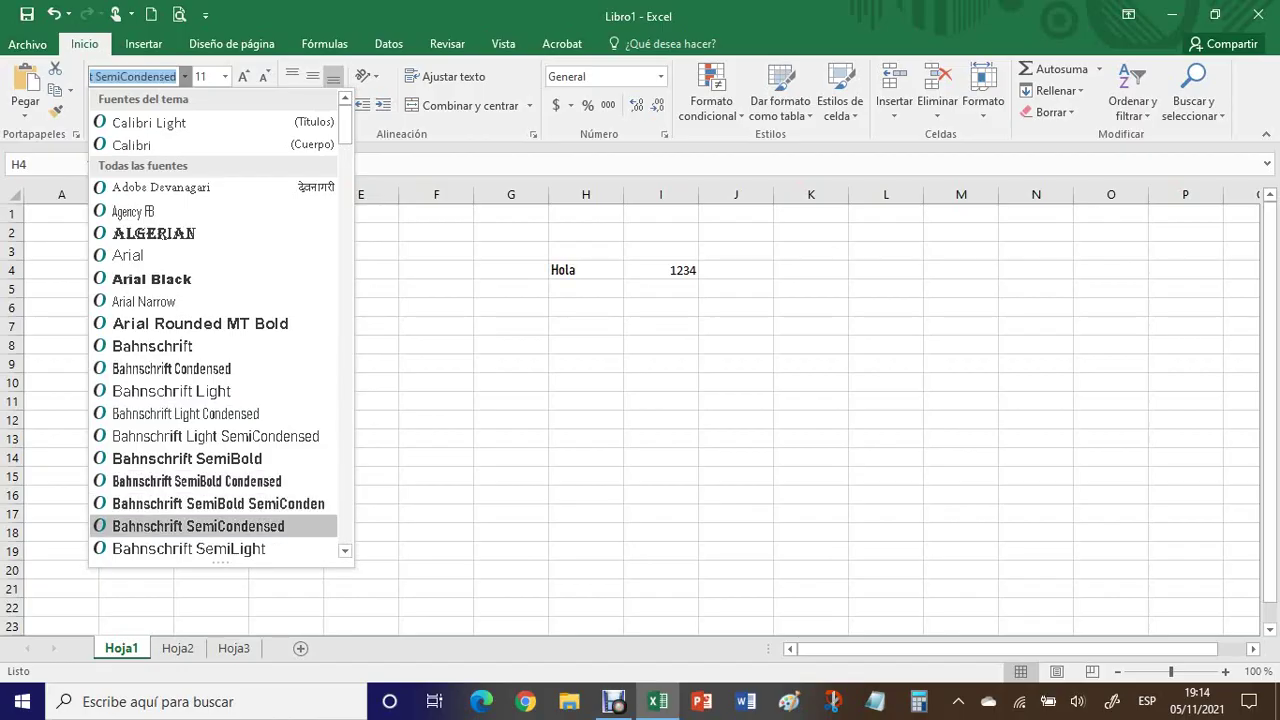
click(132, 145)
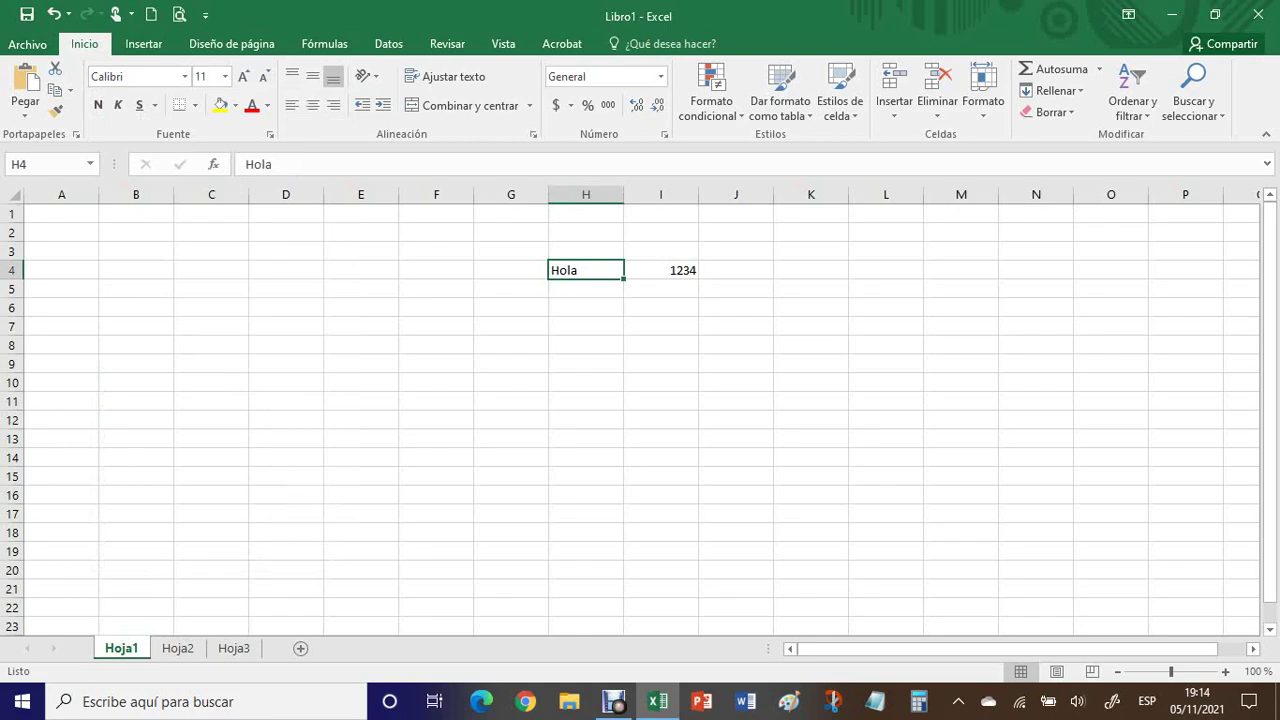
Check the available font sizes and increase the font size of cells H4:I4 stepwise to 20
click(225, 76)
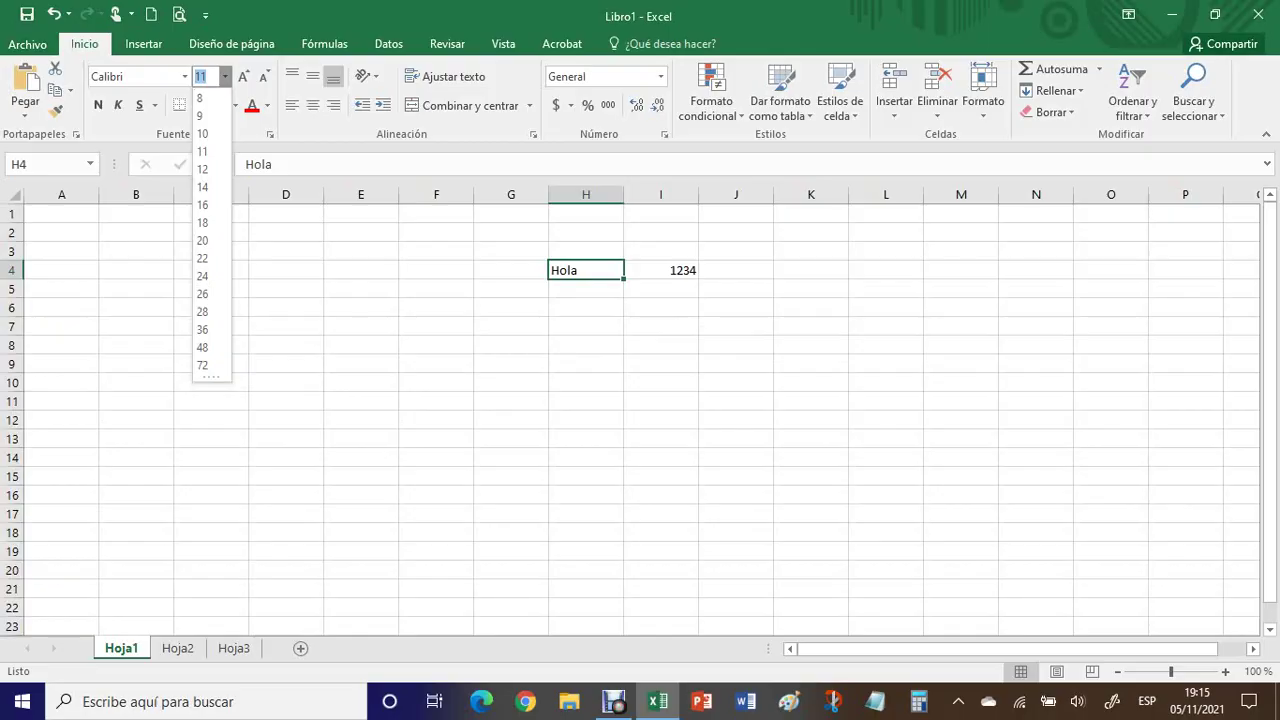
key(Escape)
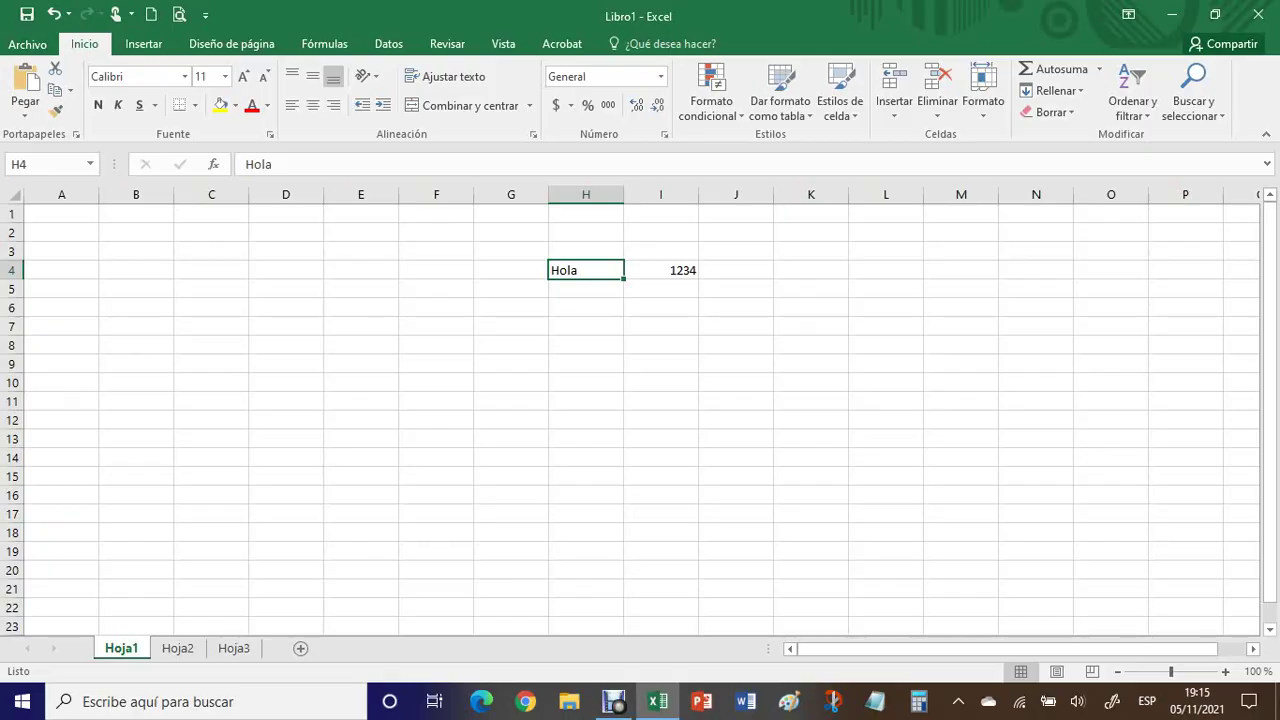
drag(586, 270, 662, 270)
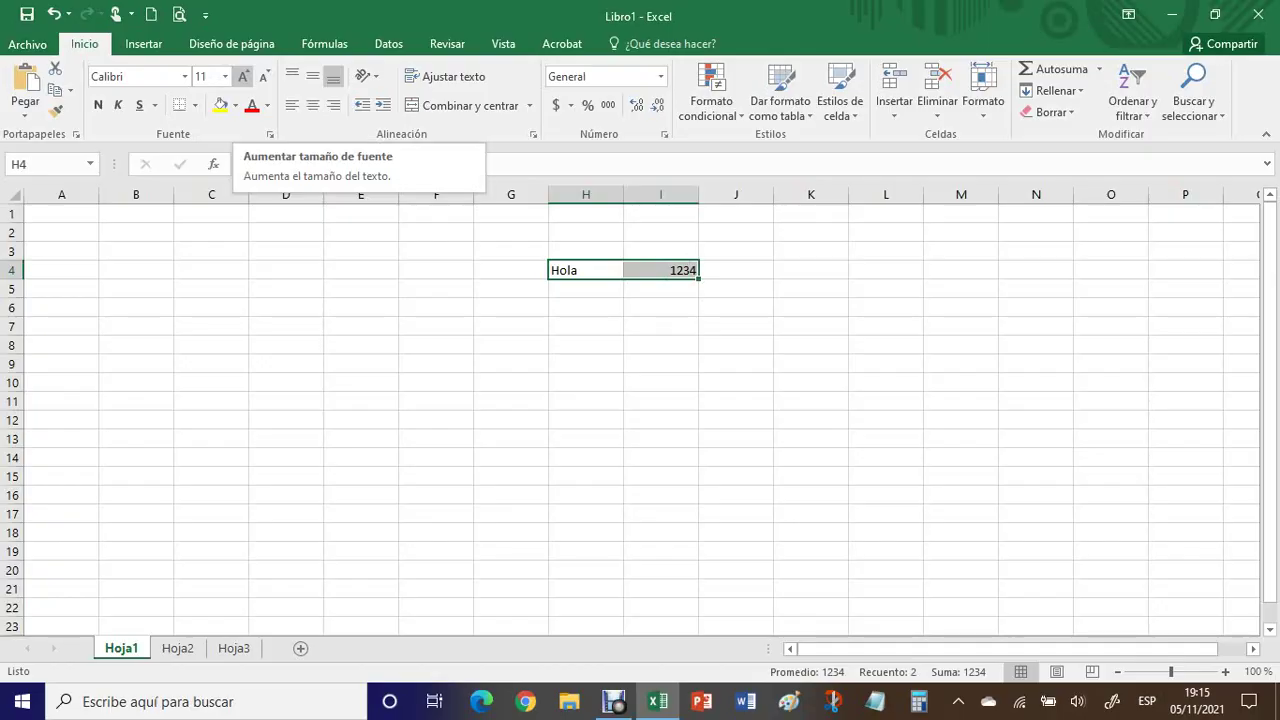
click(243, 76)
click(243, 76)
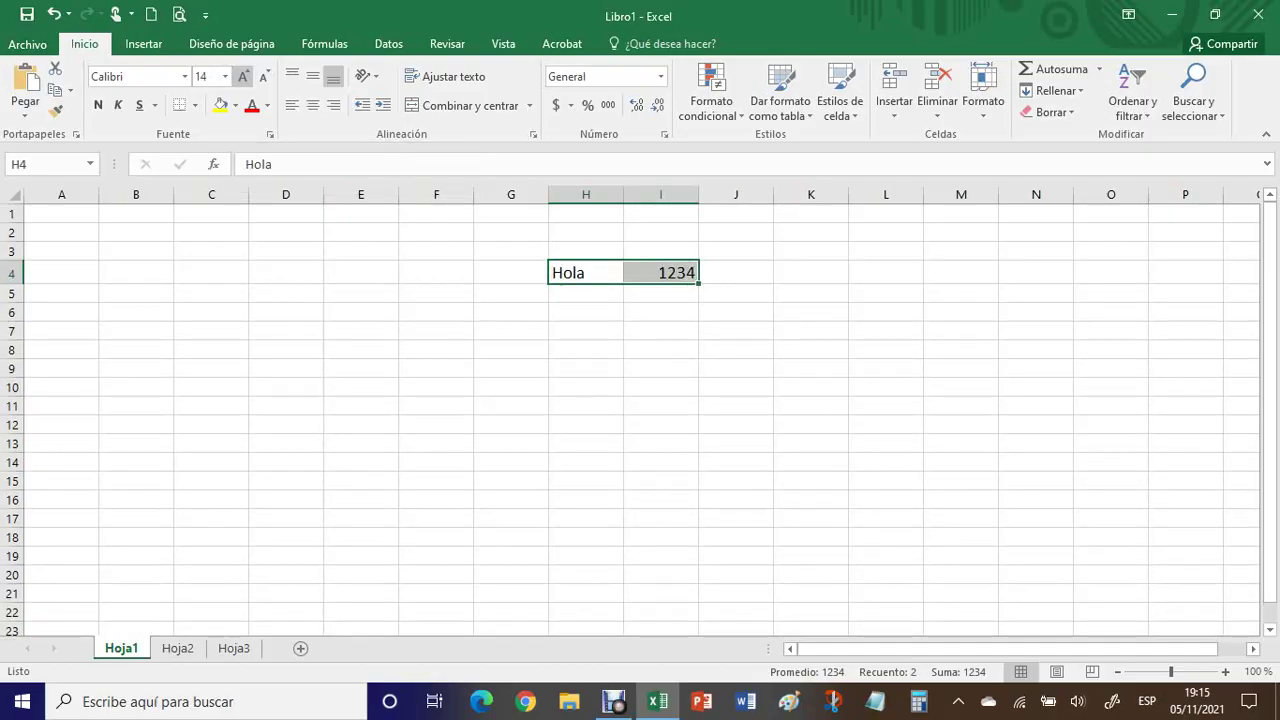
click(243, 76)
click(243, 76)
click(243, 76)
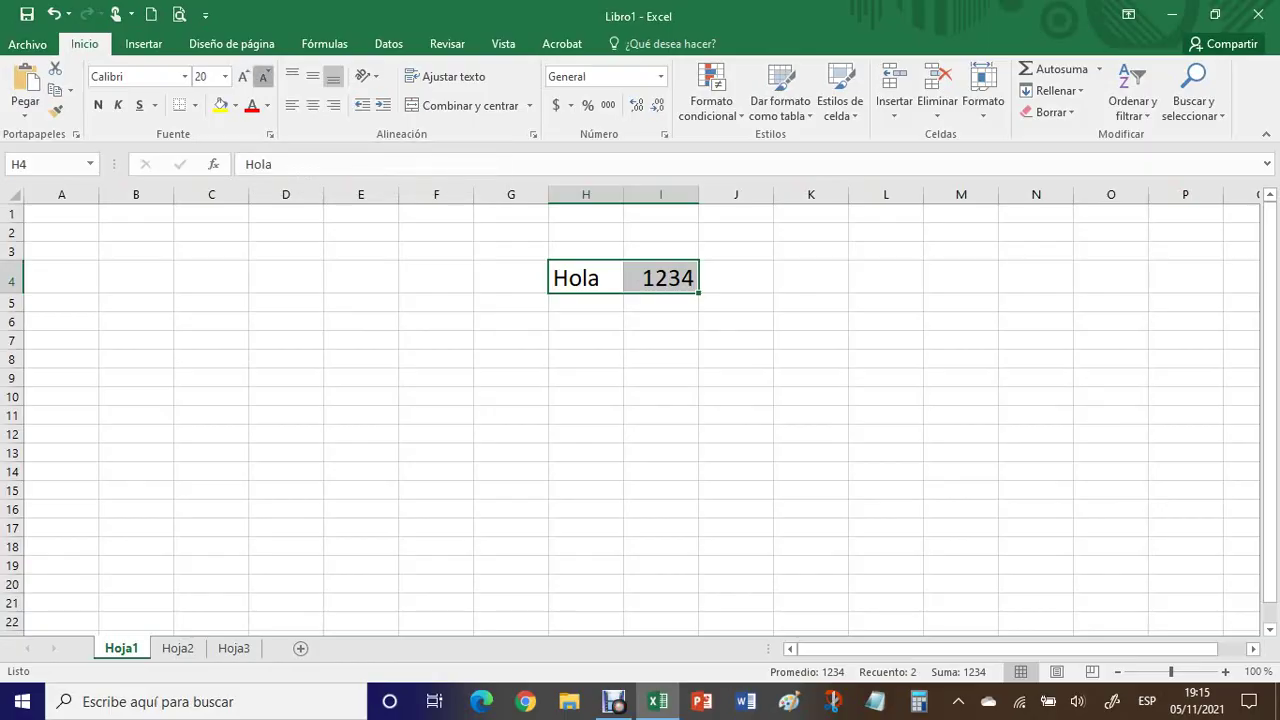
Decrease the font size of cells H4:I4 stepwise to 11 and deselect them
click(263, 76)
click(263, 76)
click(263, 76)
click(263, 76)
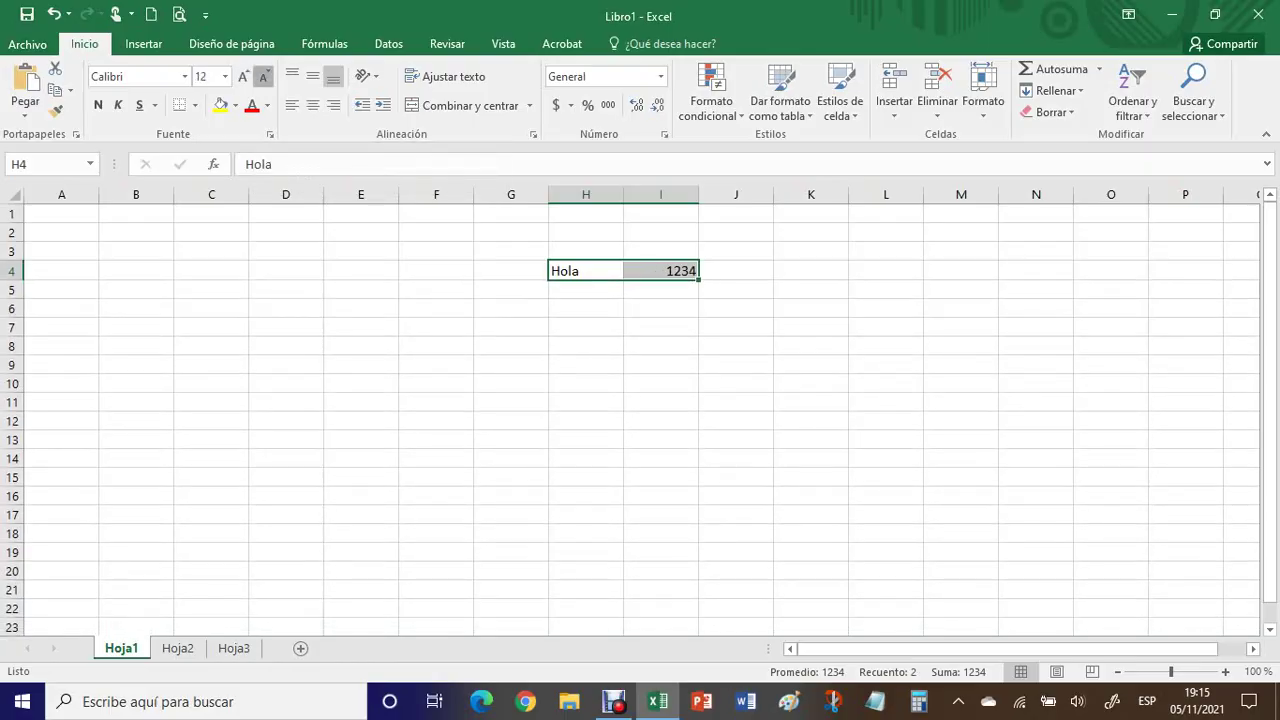
click(263, 76)
click(286, 288)
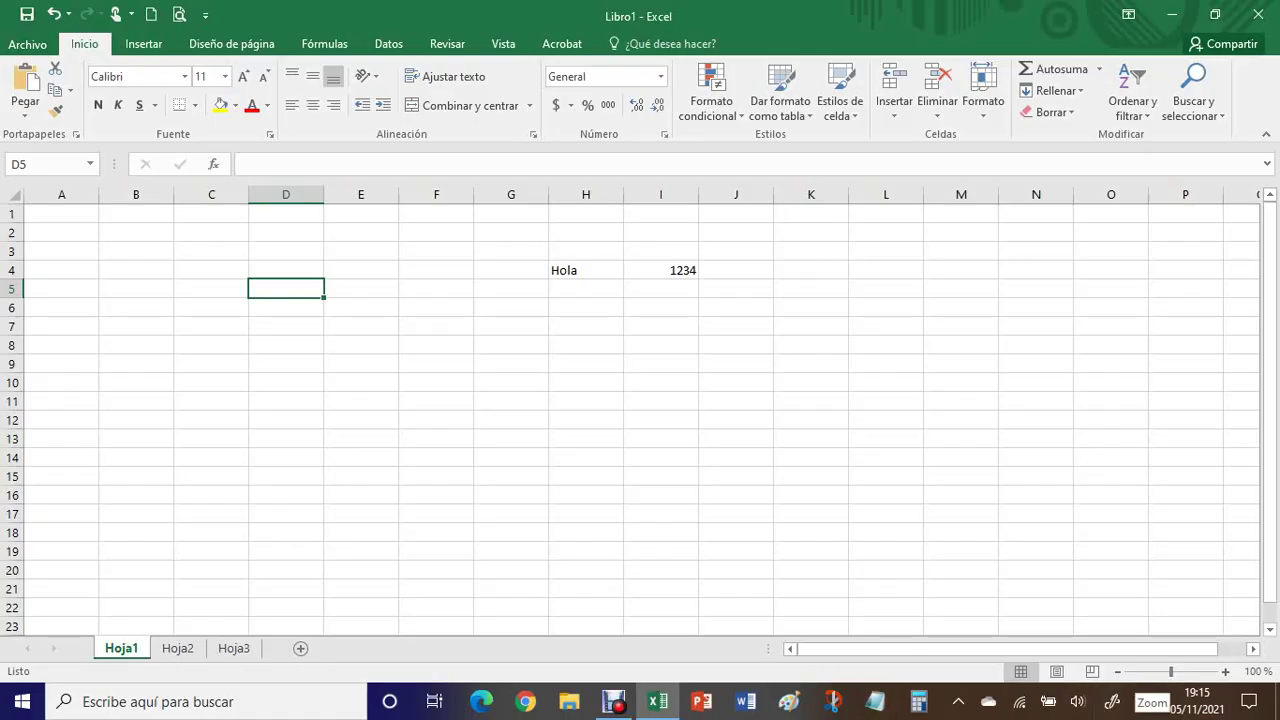
Zoom the sheet in to 160% and select the Hola cell H4
click(1225, 672)
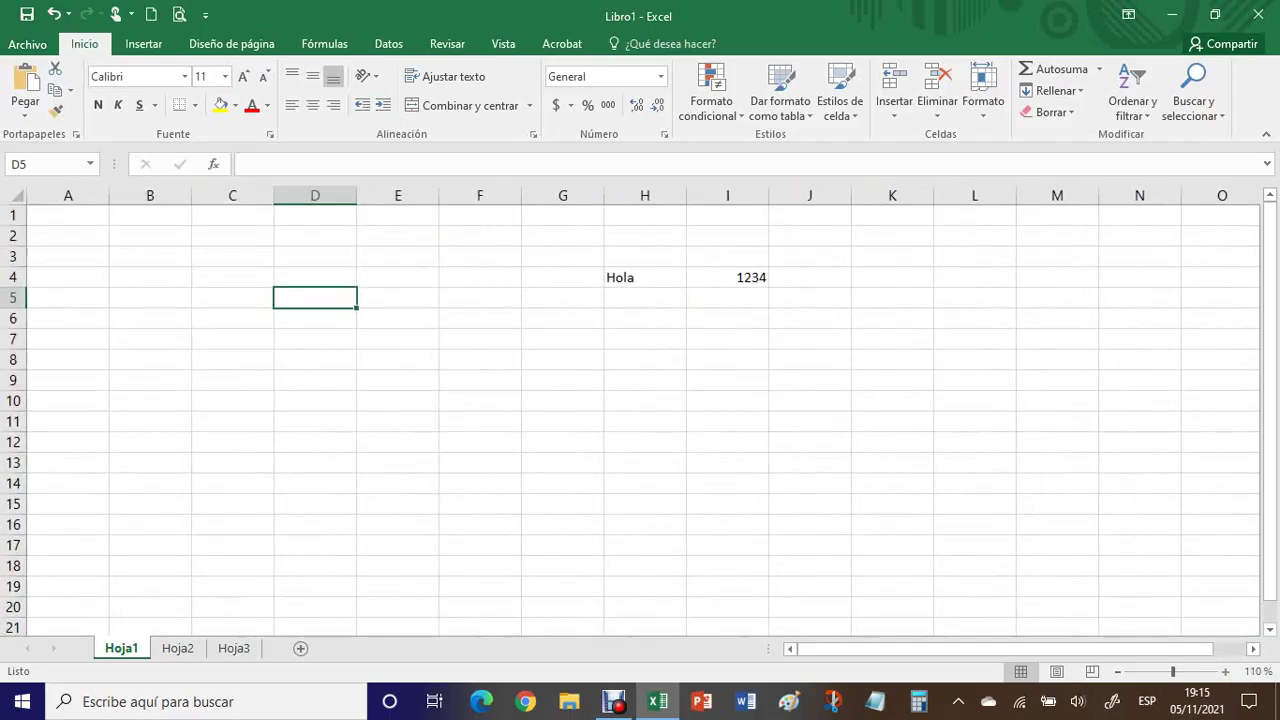
click(1225, 672)
click(1225, 672)
click(1225, 672)
click(1225, 672)
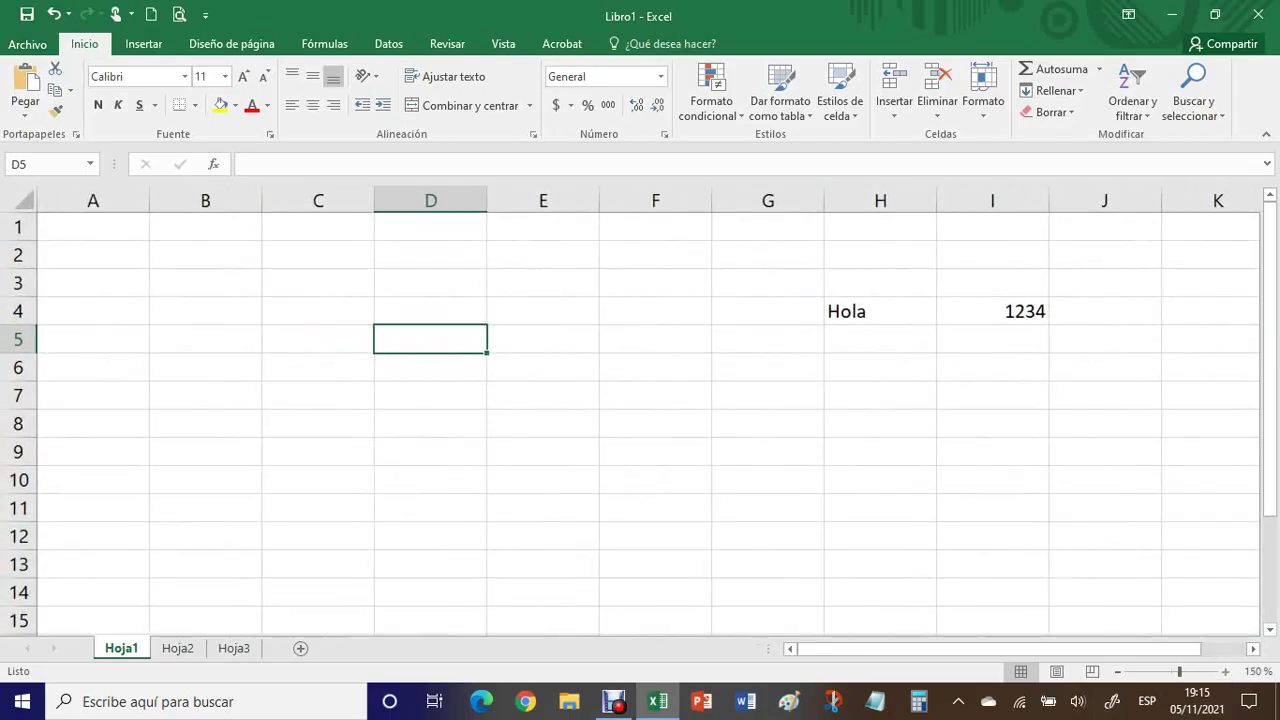
click(1225, 672)
drag(939, 439, 830, 410)
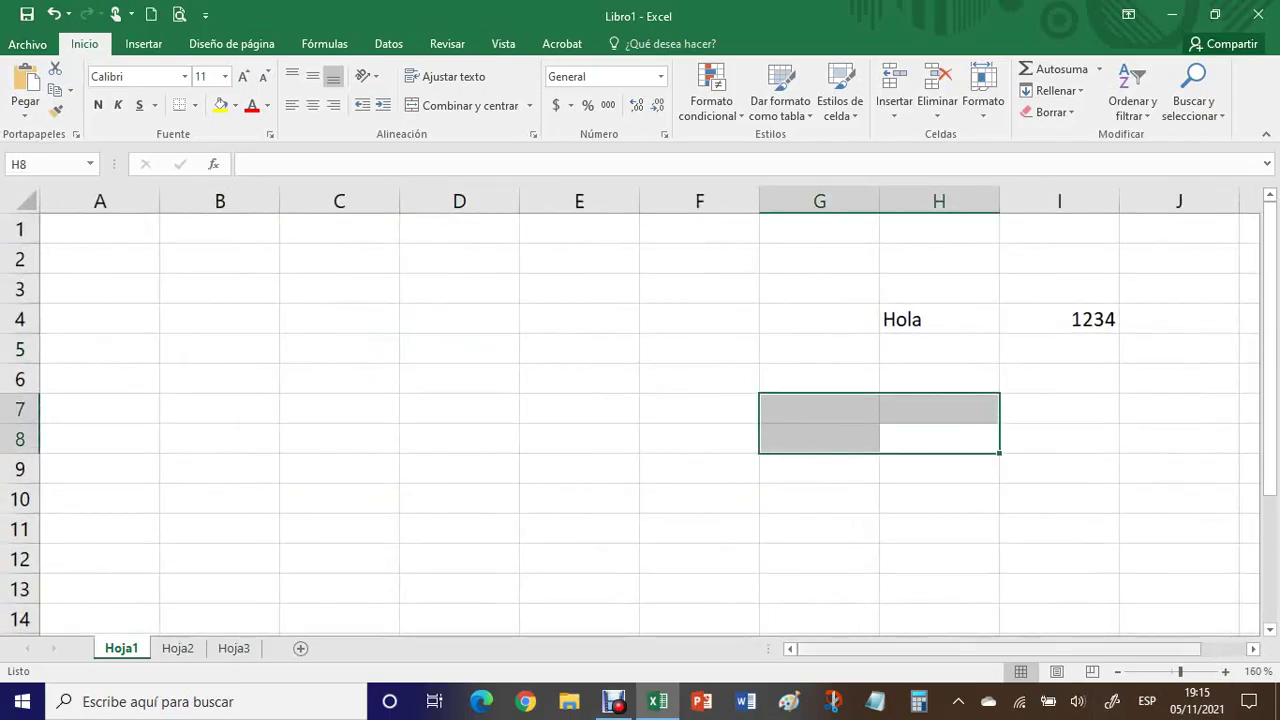
drag(1083, 649, 1124, 649)
click(819, 319)
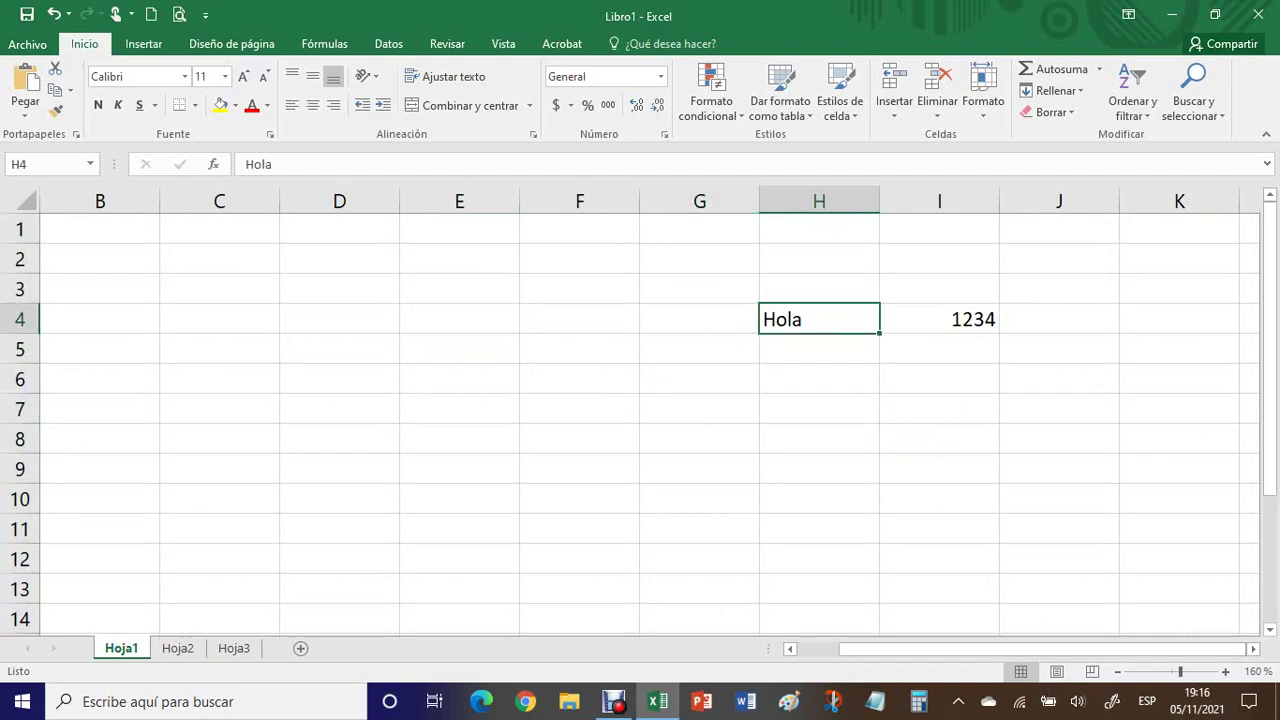
Zoom the sheet out stepwise to 60%
click(1117, 672)
click(1117, 672)
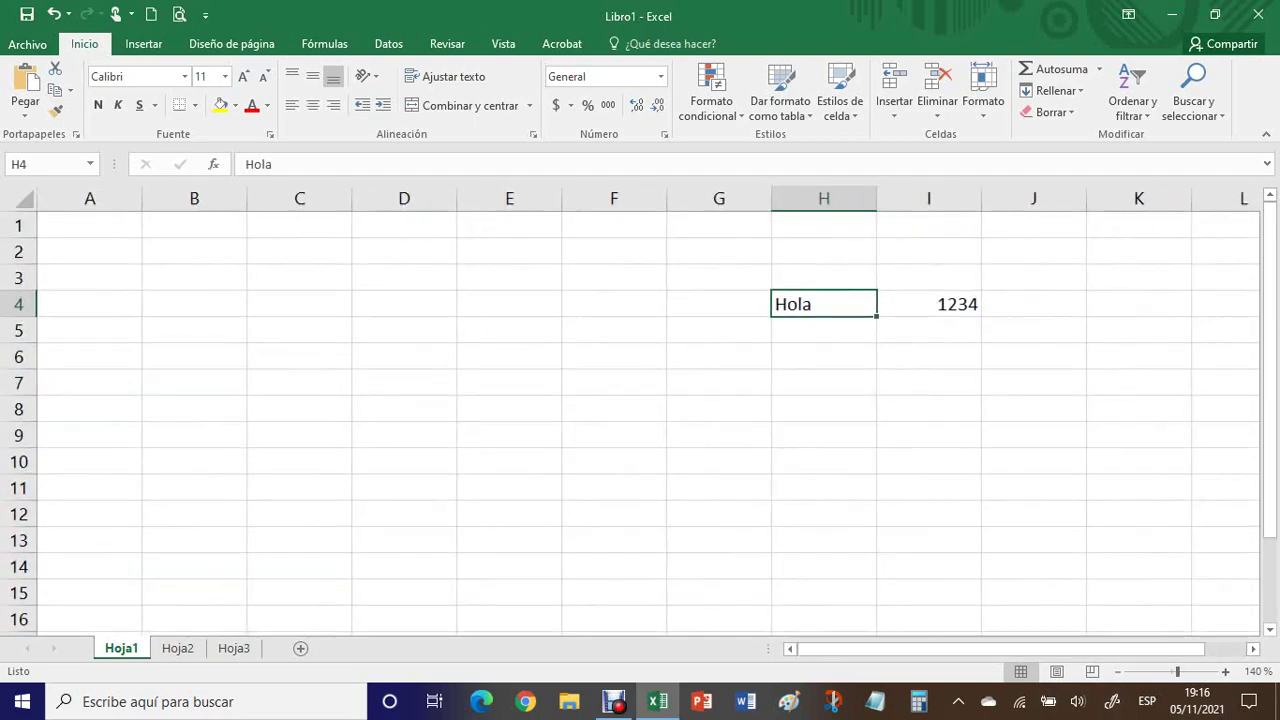
click(1117, 672)
click(1117, 672)
click(1117, 672)
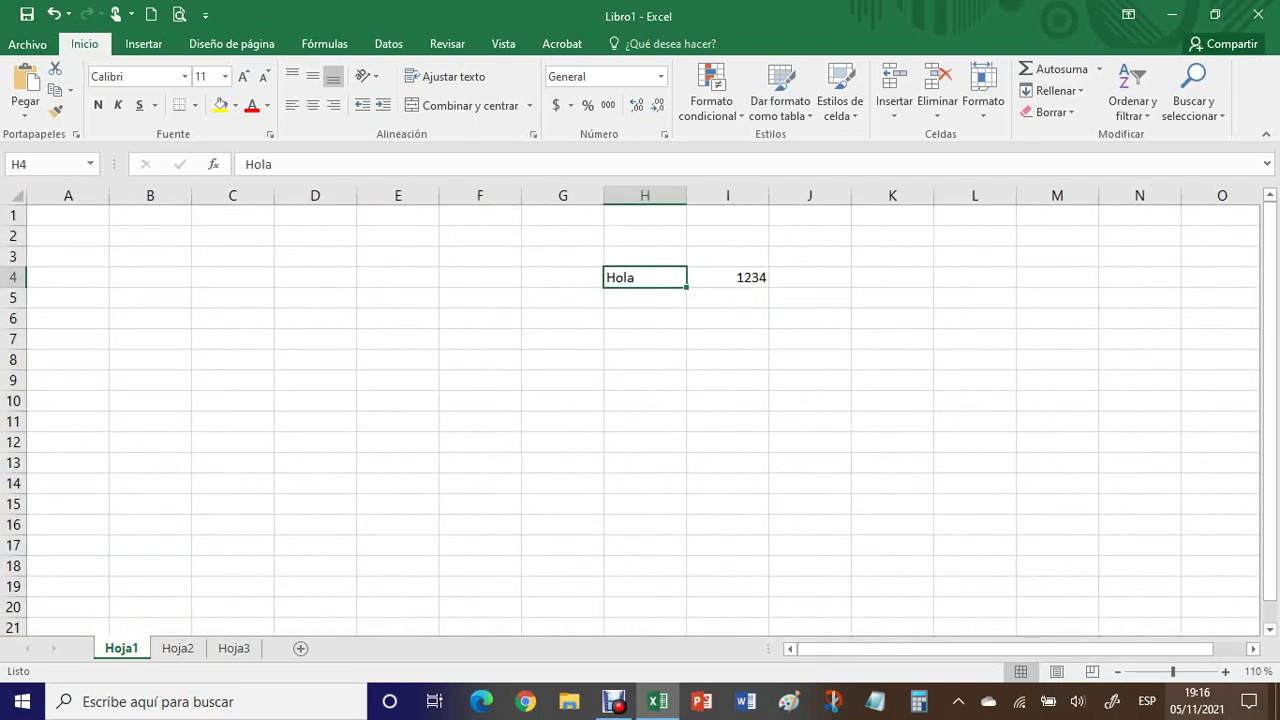
click(1117, 672)
click(1117, 672)
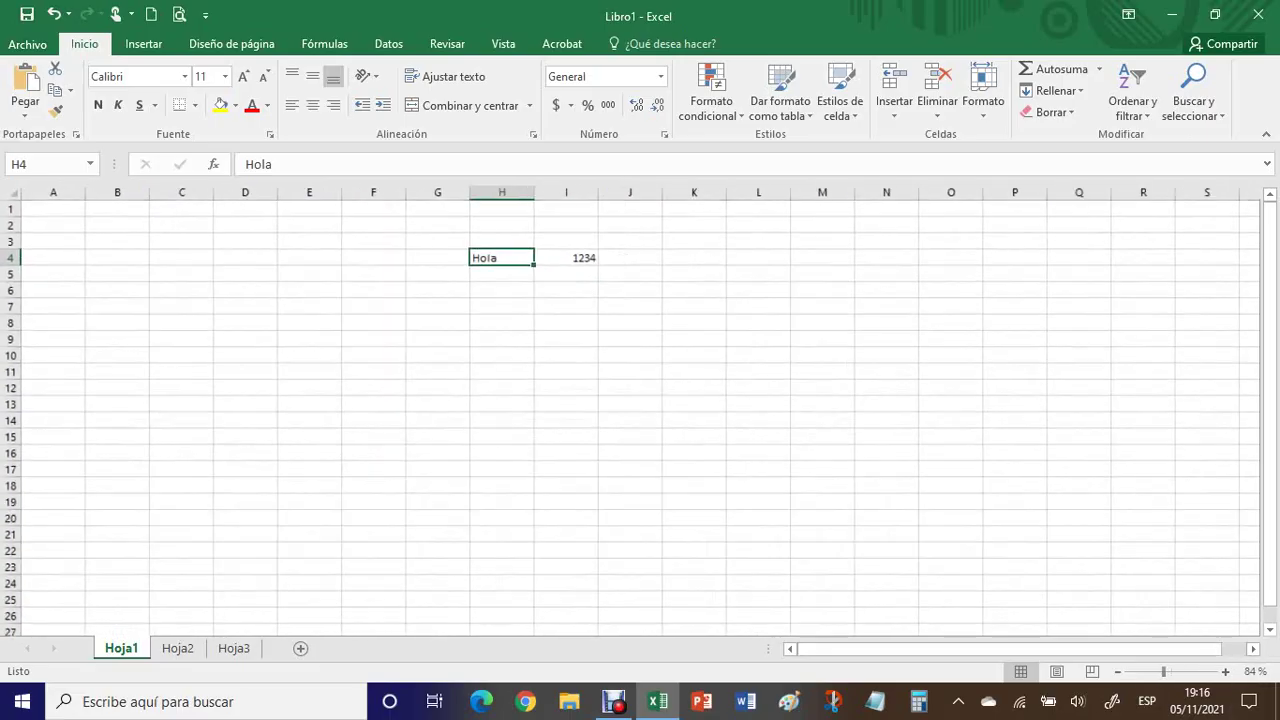
click(1117, 672)
click(1117, 672)
click(1117, 672)
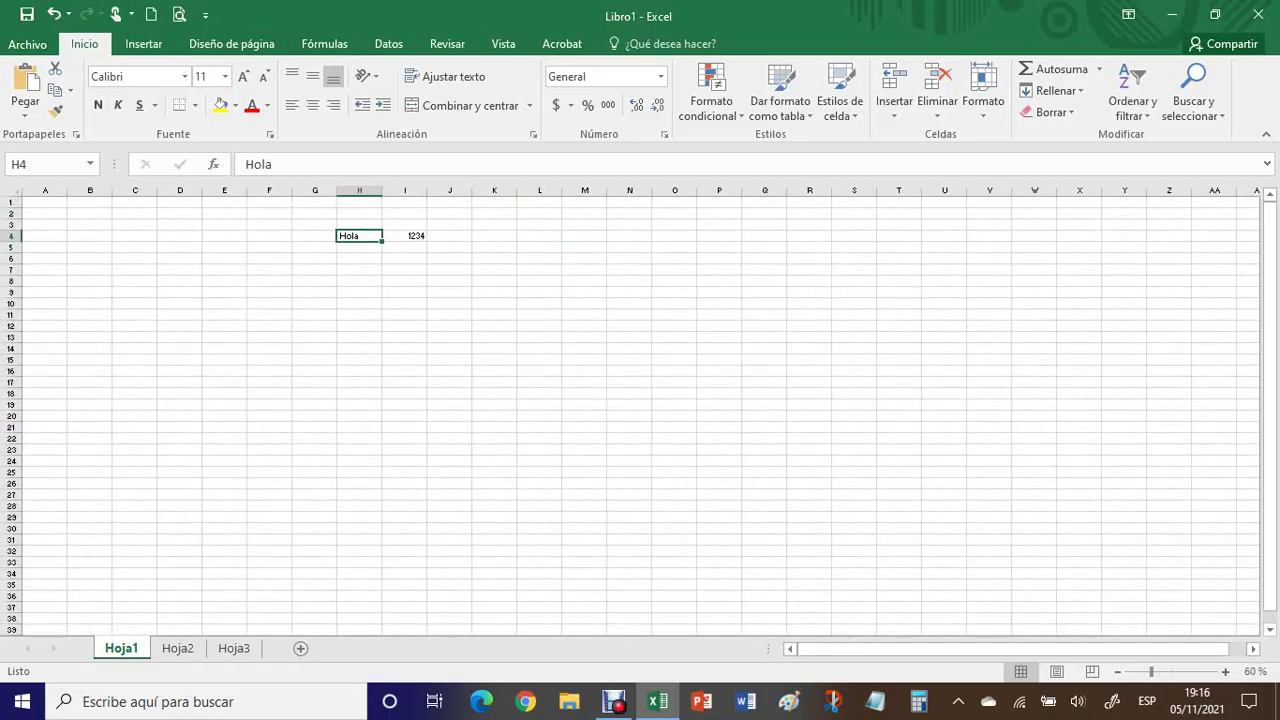
Enlarge the sheet zoom to 286% and reset it to 100%, showing the sheet from column A
click(1199, 672)
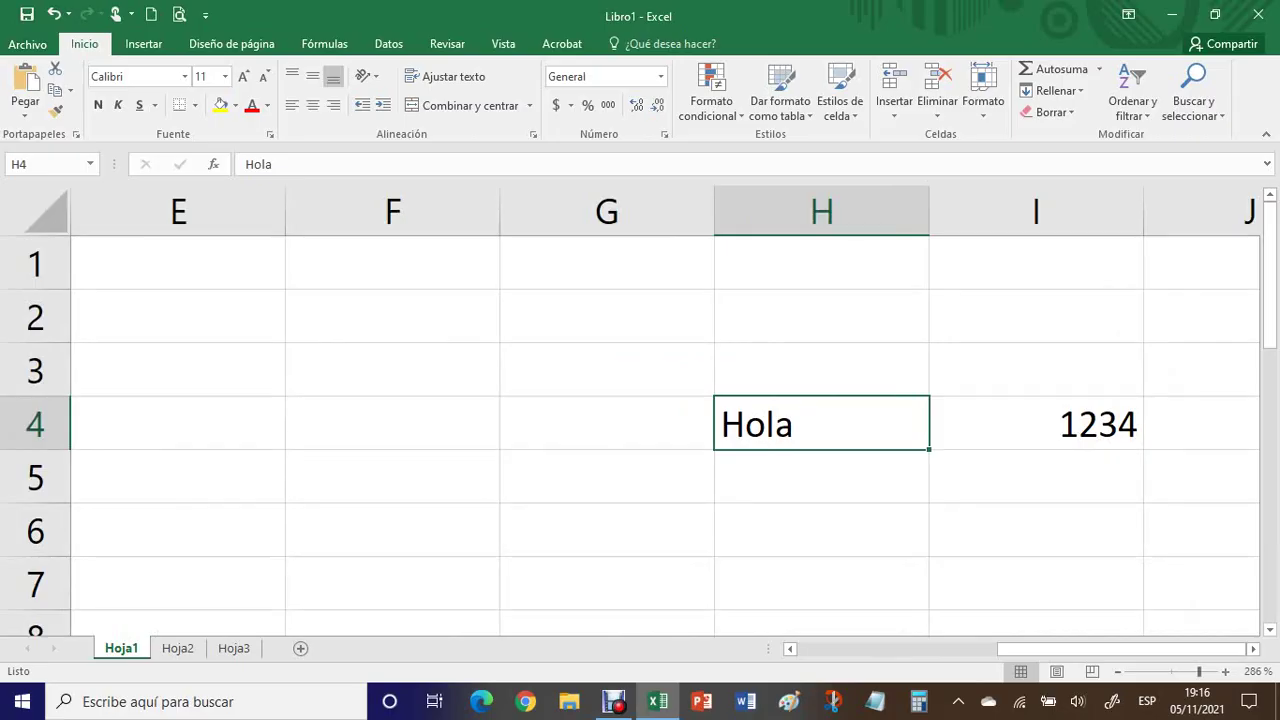
click(1257, 672)
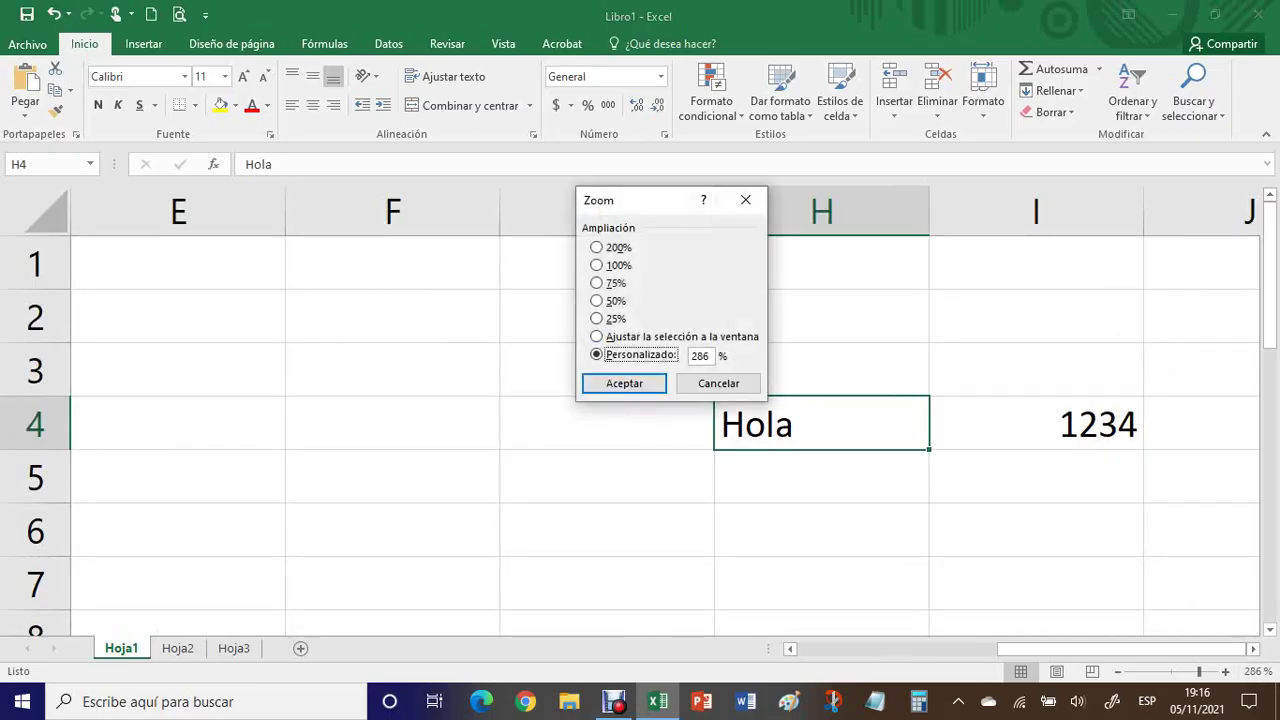
click(598, 265)
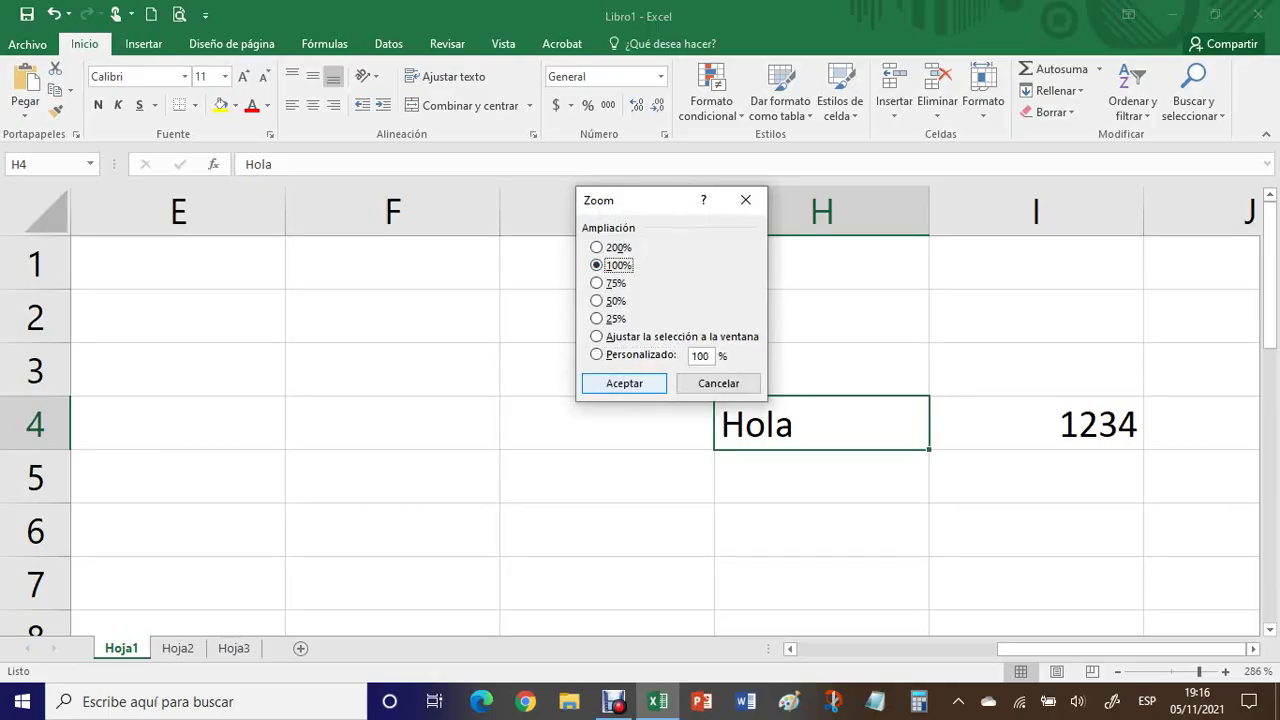
click(624, 384)
click(661, 532)
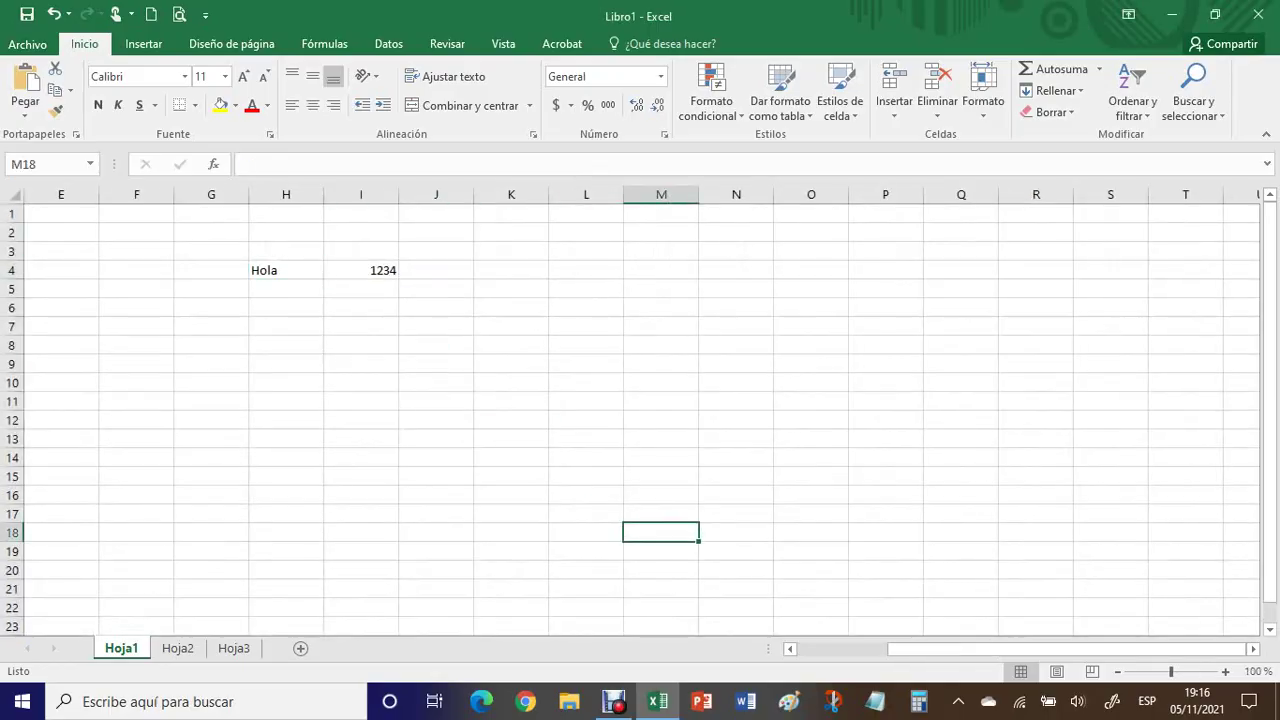
drag(640, 327, 40, 327)
click(660, 420)
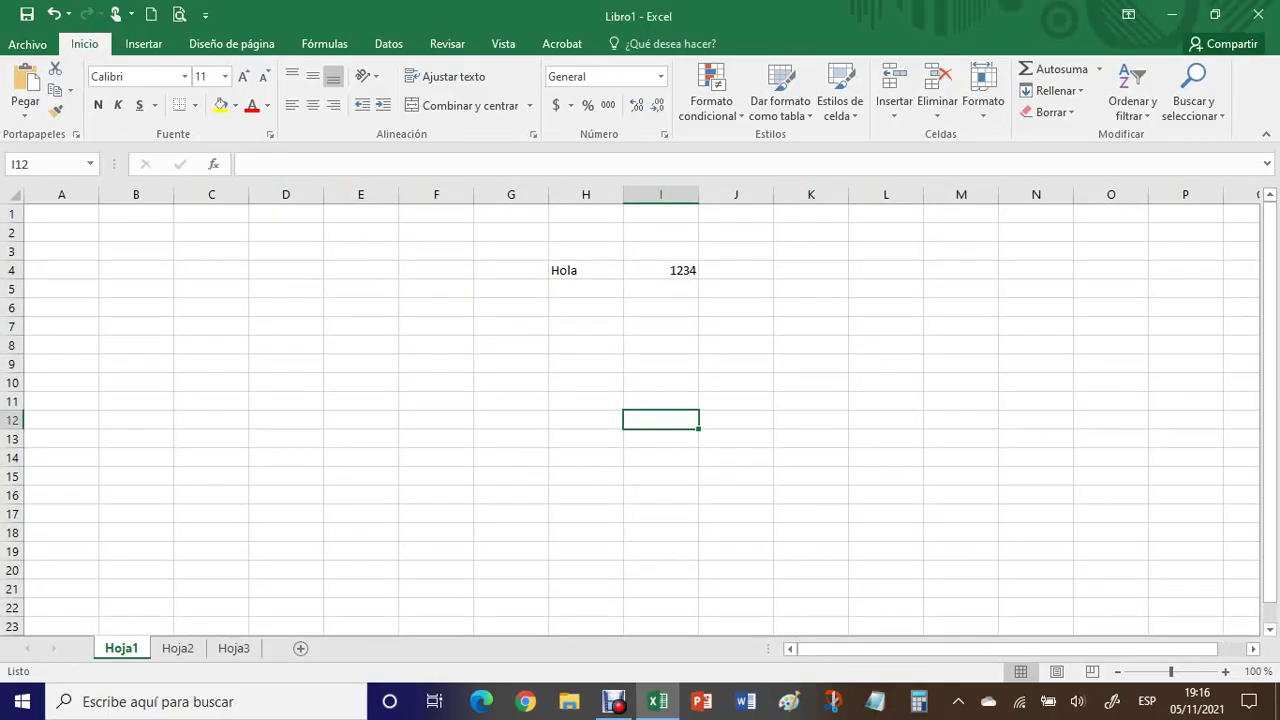
Turn bold on and off for cells H4:I4, and do the same with italic
click(586, 270)
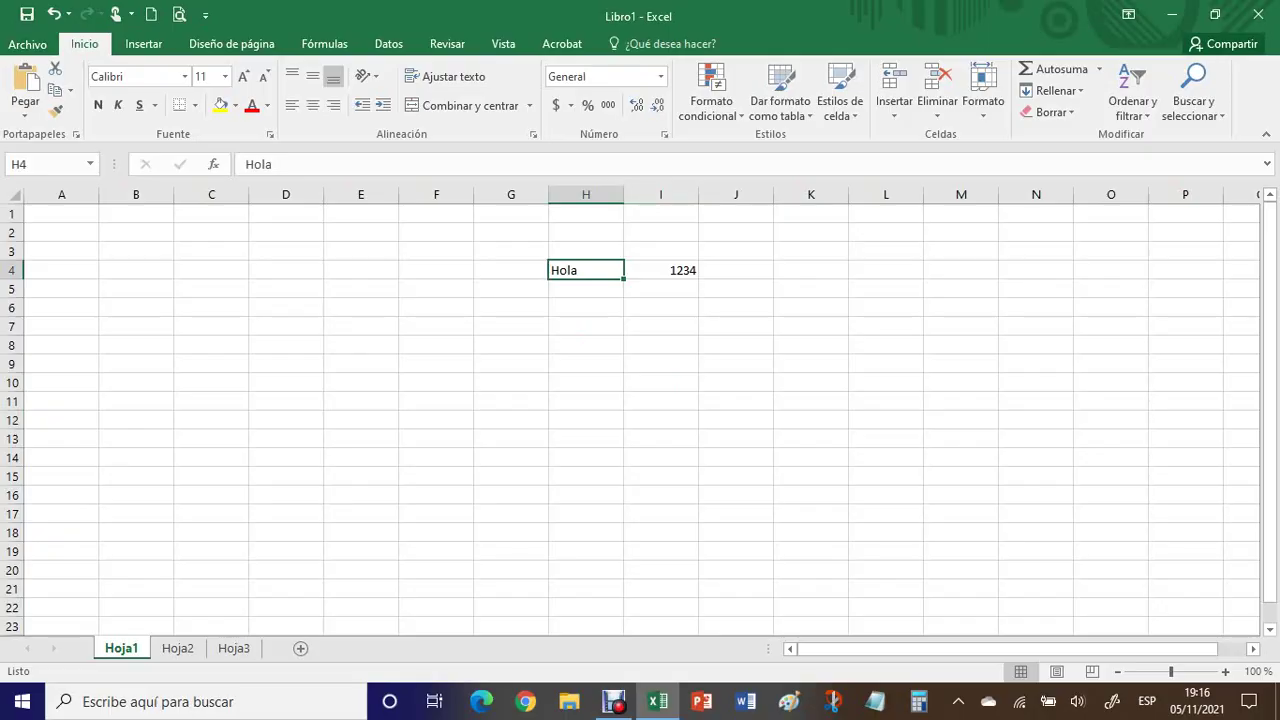
drag(586, 270, 660, 270)
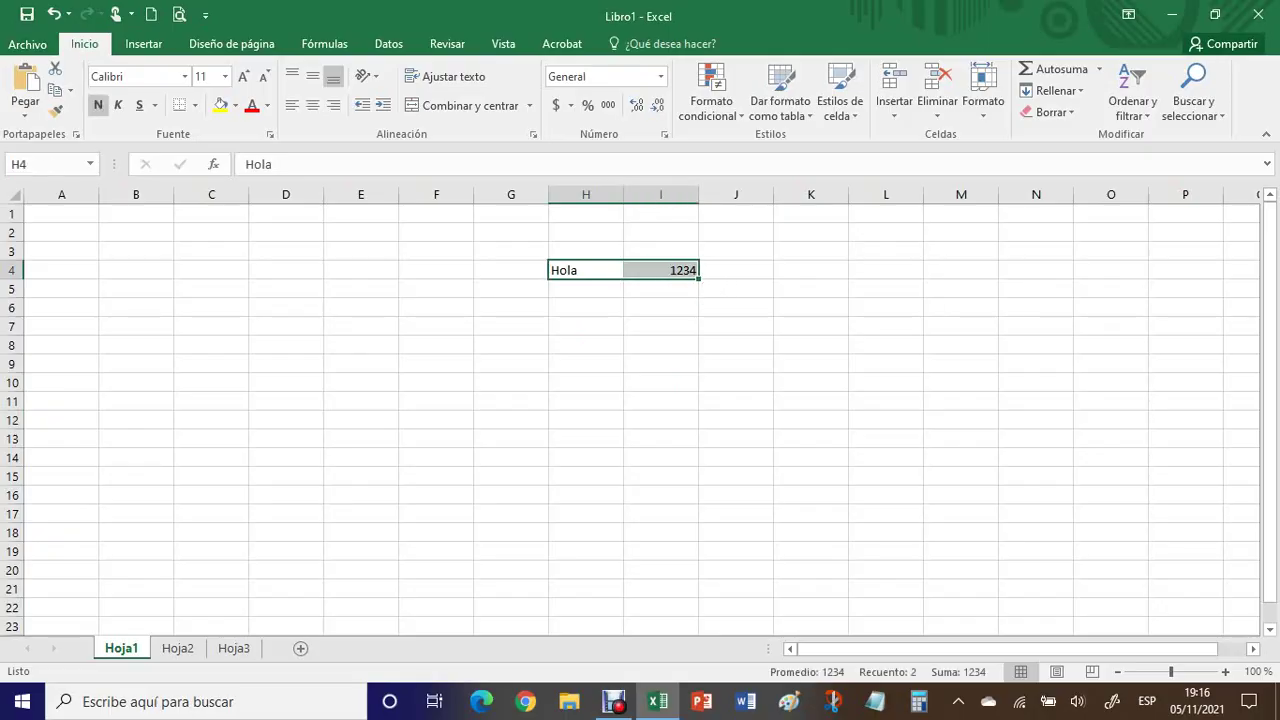
key(ctrl+n)
key(ctrl+n)
key(ctrl+k)
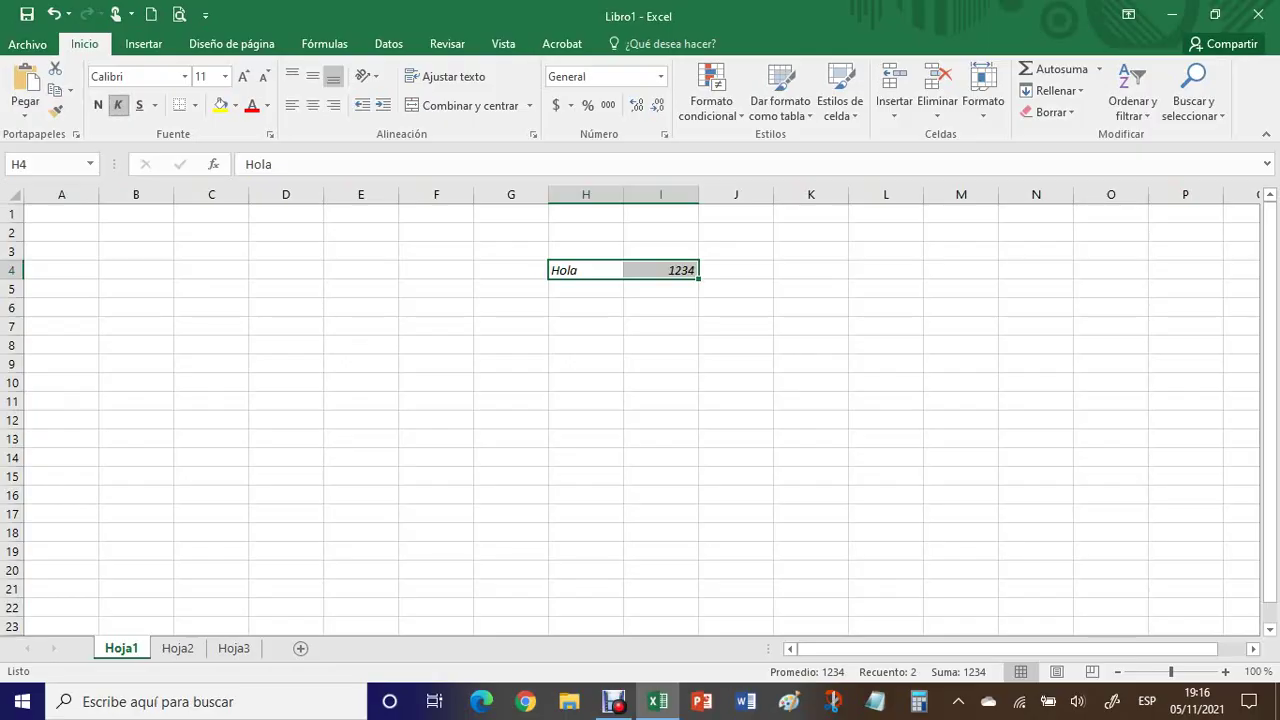
key(ctrl+k)
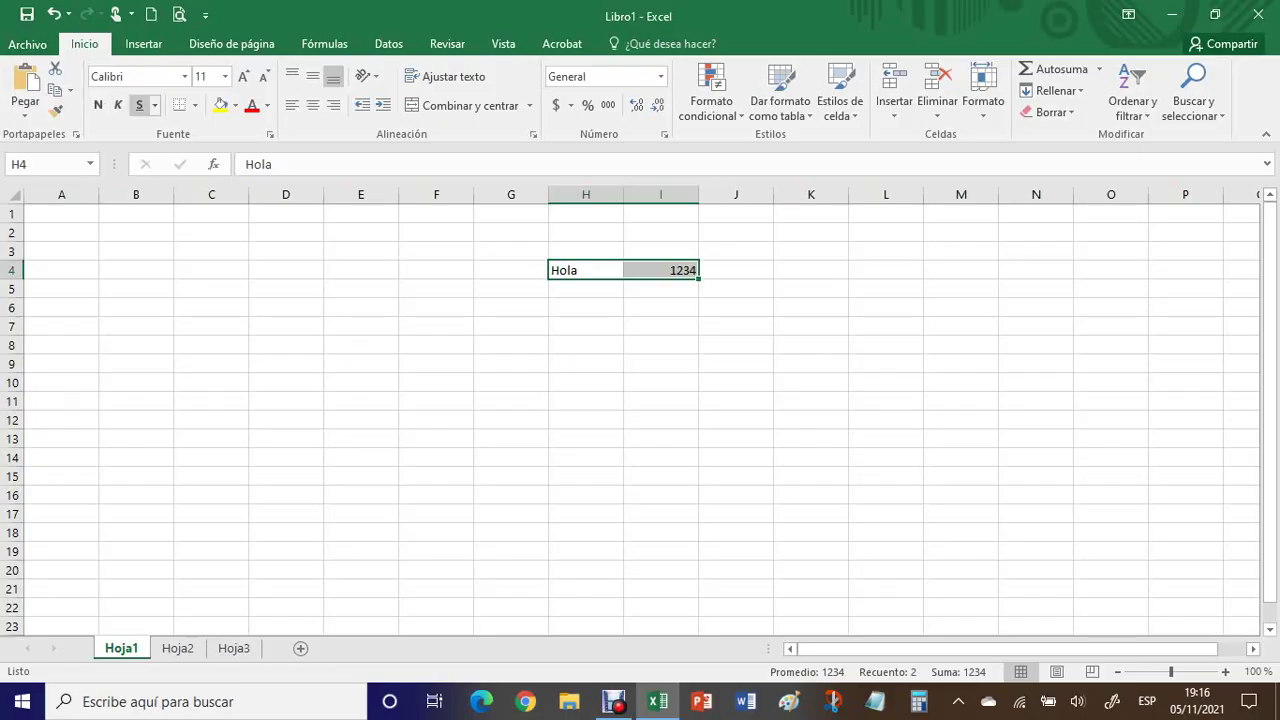
Underline the contents of cells H4:I4 and undo the underline
click(140, 105)
click(436, 364)
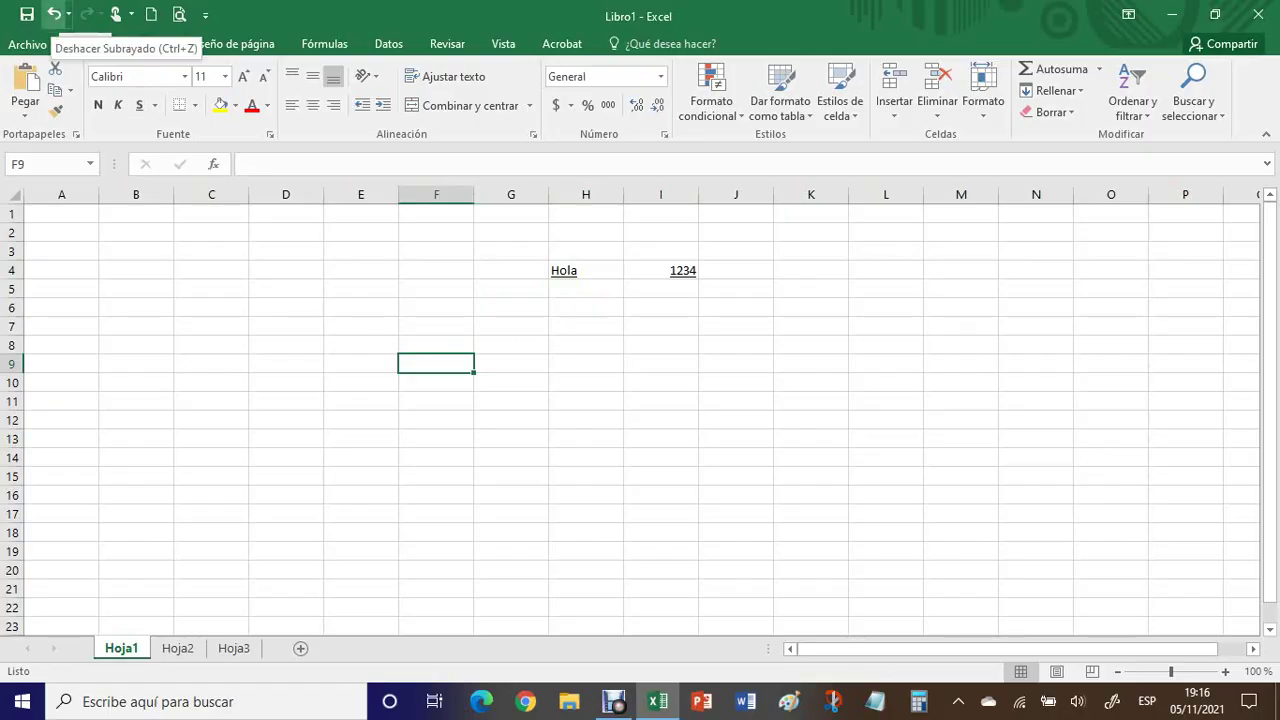
click(54, 14)
click(286, 420)
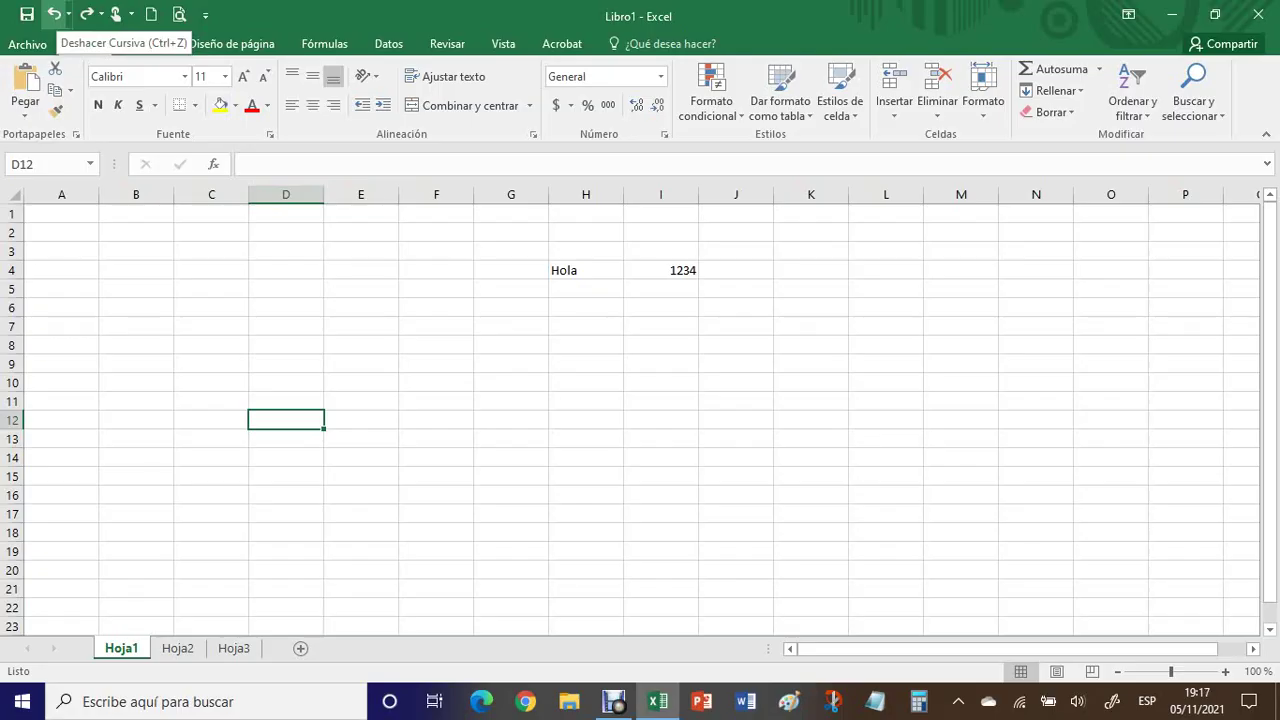
click(660, 420)
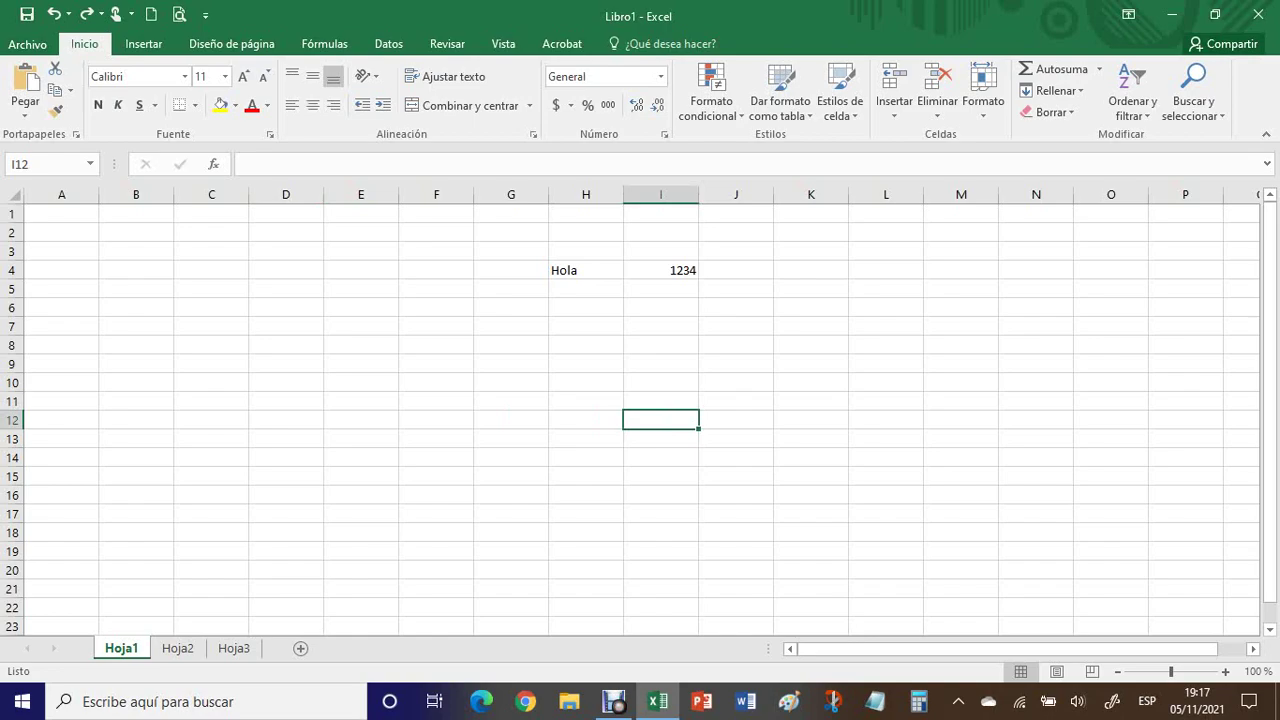
click(511, 476)
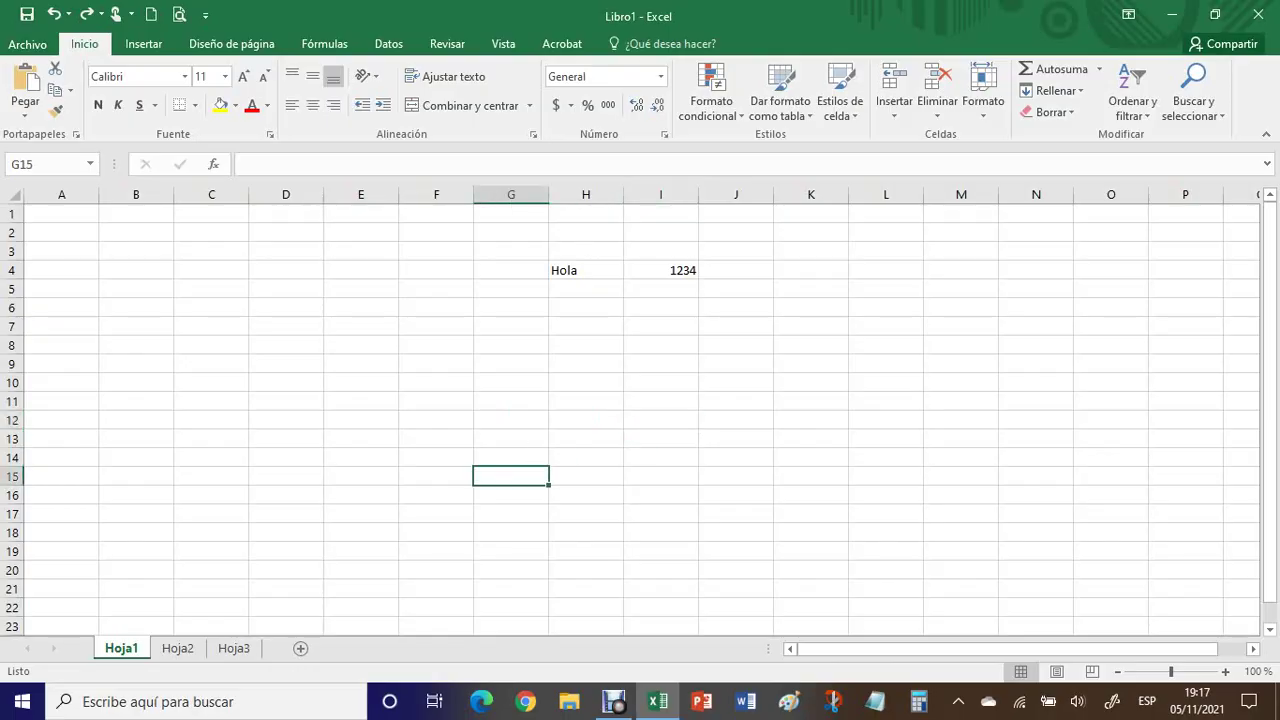
Colour the text of cells H4:I4 red, and recolour it with the standard dark red
drag(586, 270, 661, 270)
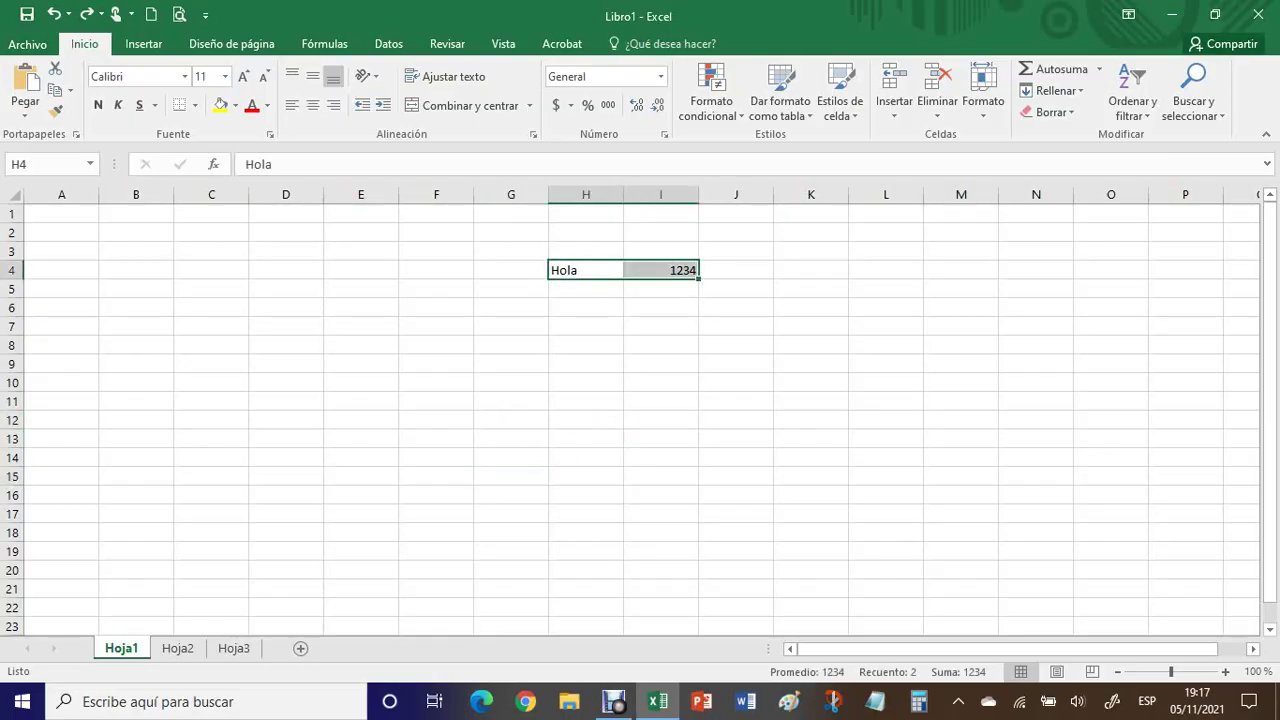
click(252, 106)
click(436, 363)
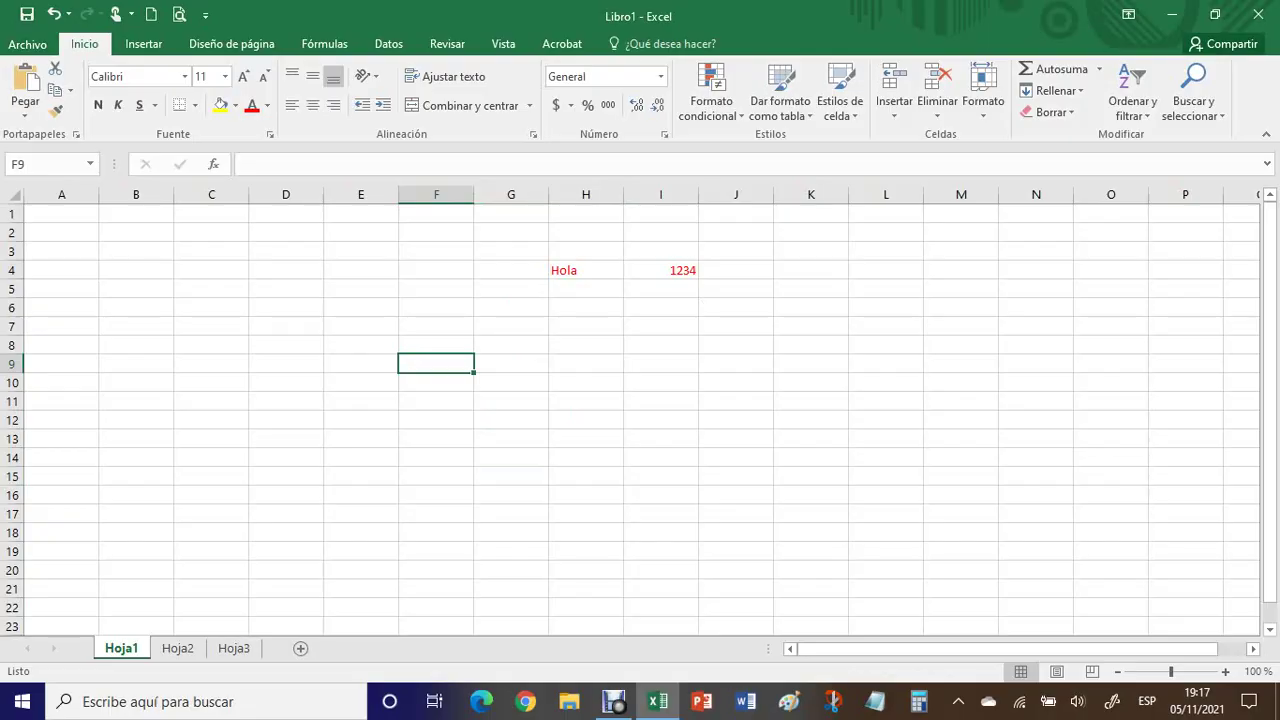
drag(586, 270, 661, 270)
click(267, 106)
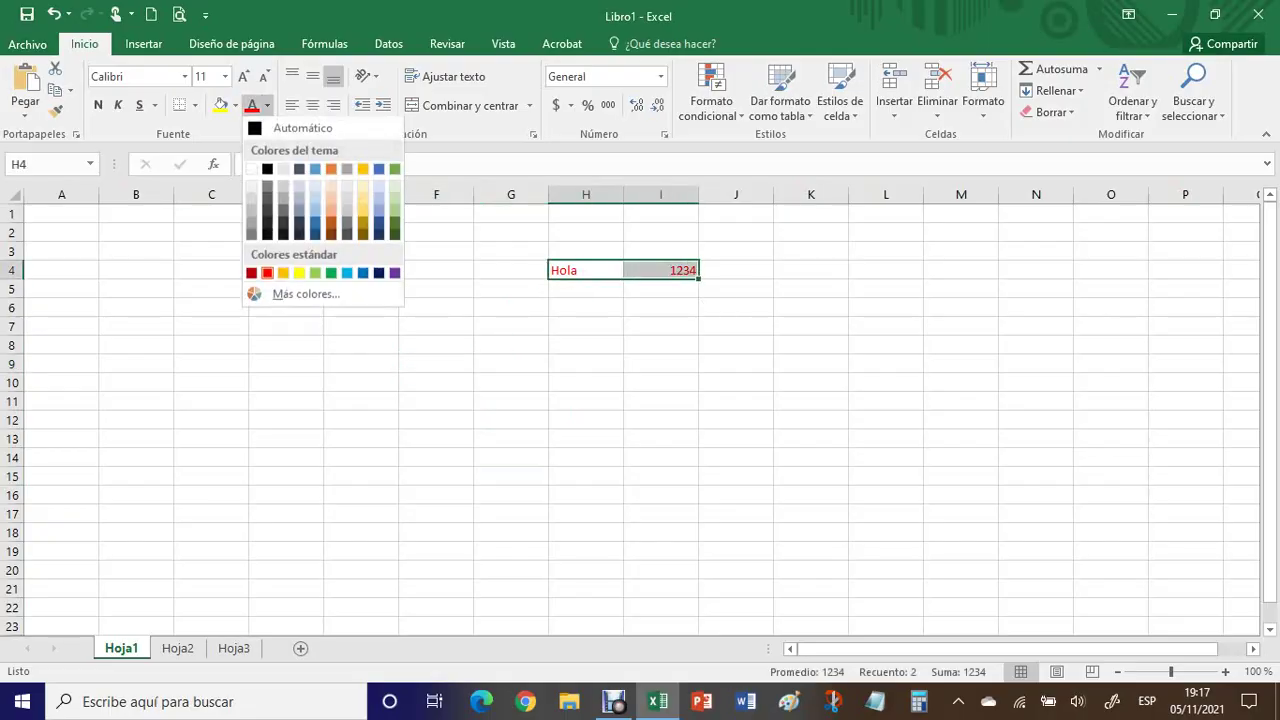
click(252, 275)
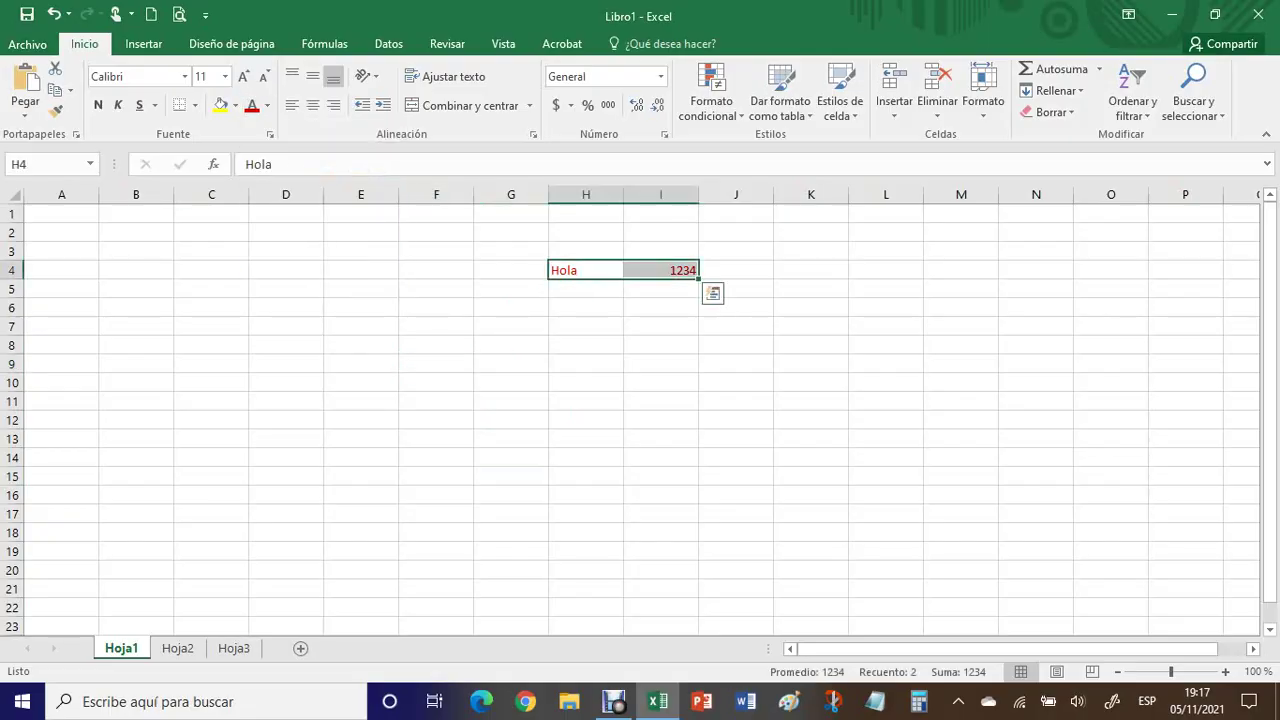
click(661, 383)
Change the font colour of cells H4:I4 to the darker theme blue and deselect them
drag(586, 270, 661, 270)
click(267, 106)
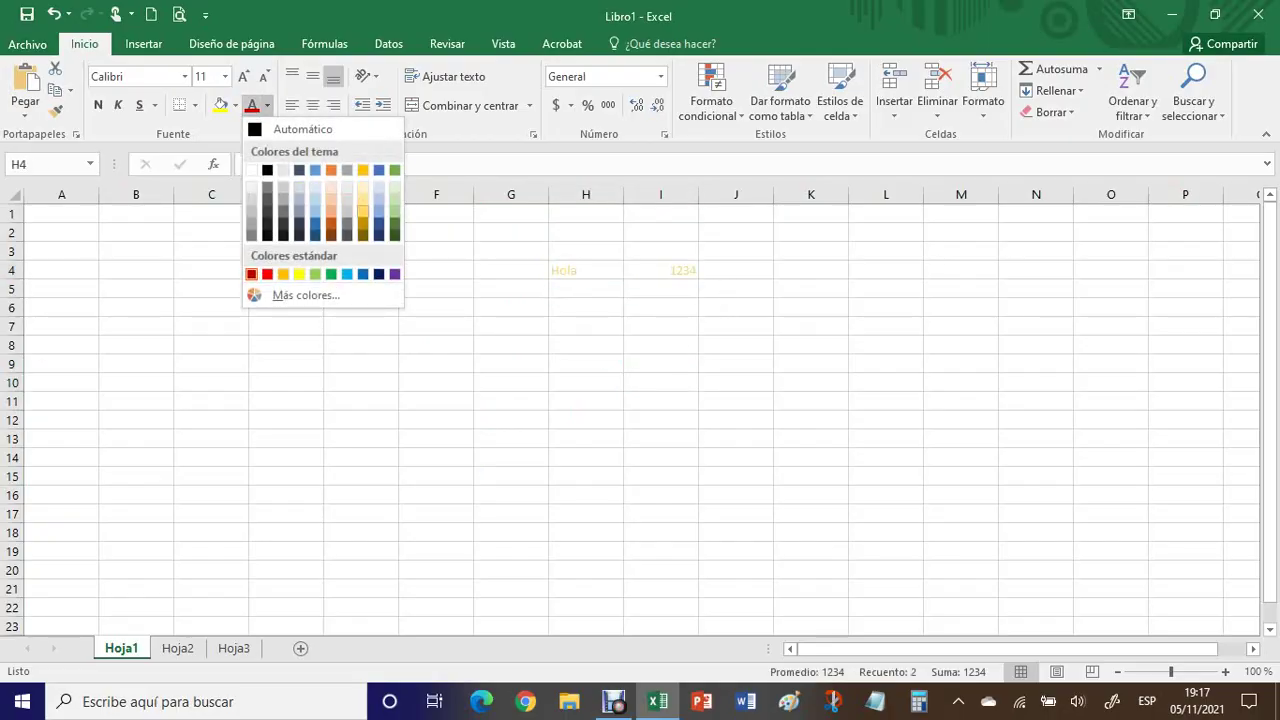
click(377, 275)
click(511, 364)
Recolour the text of cells H4:I4 orange-red using the standard palette of the additional colours, after trying a custom purple
drag(586, 270, 661, 270)
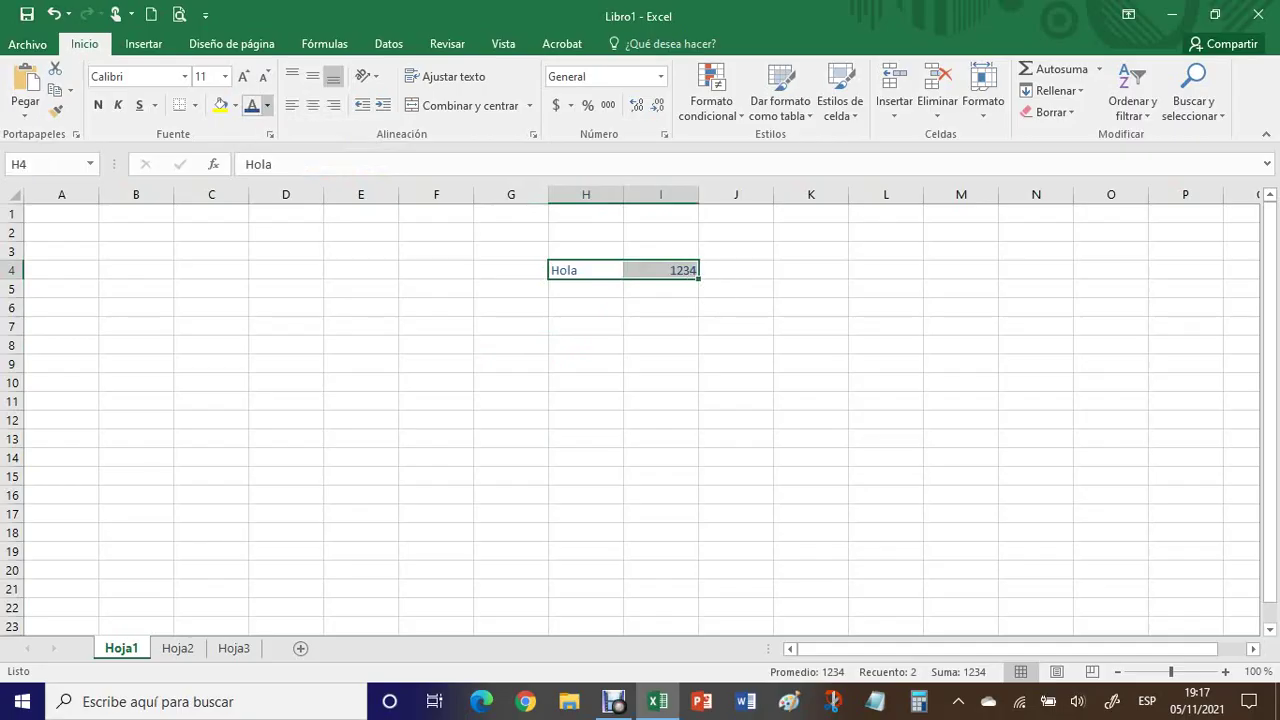
click(267, 106)
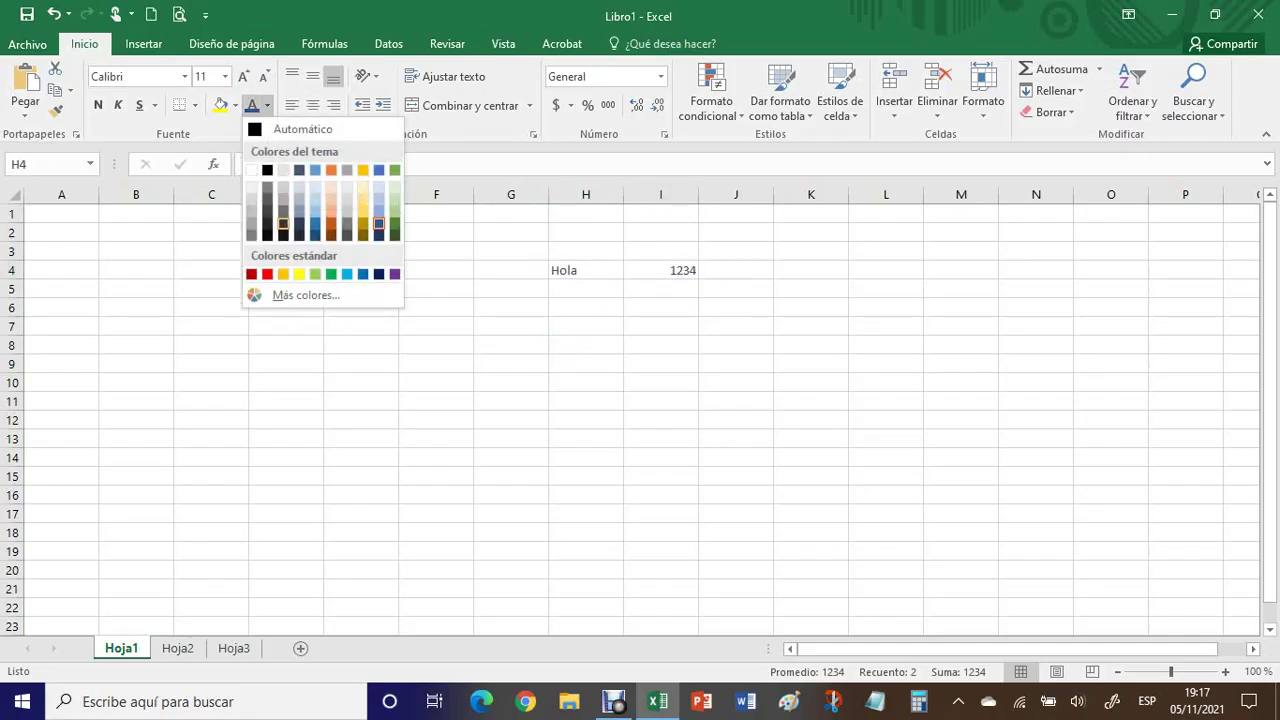
click(300, 295)
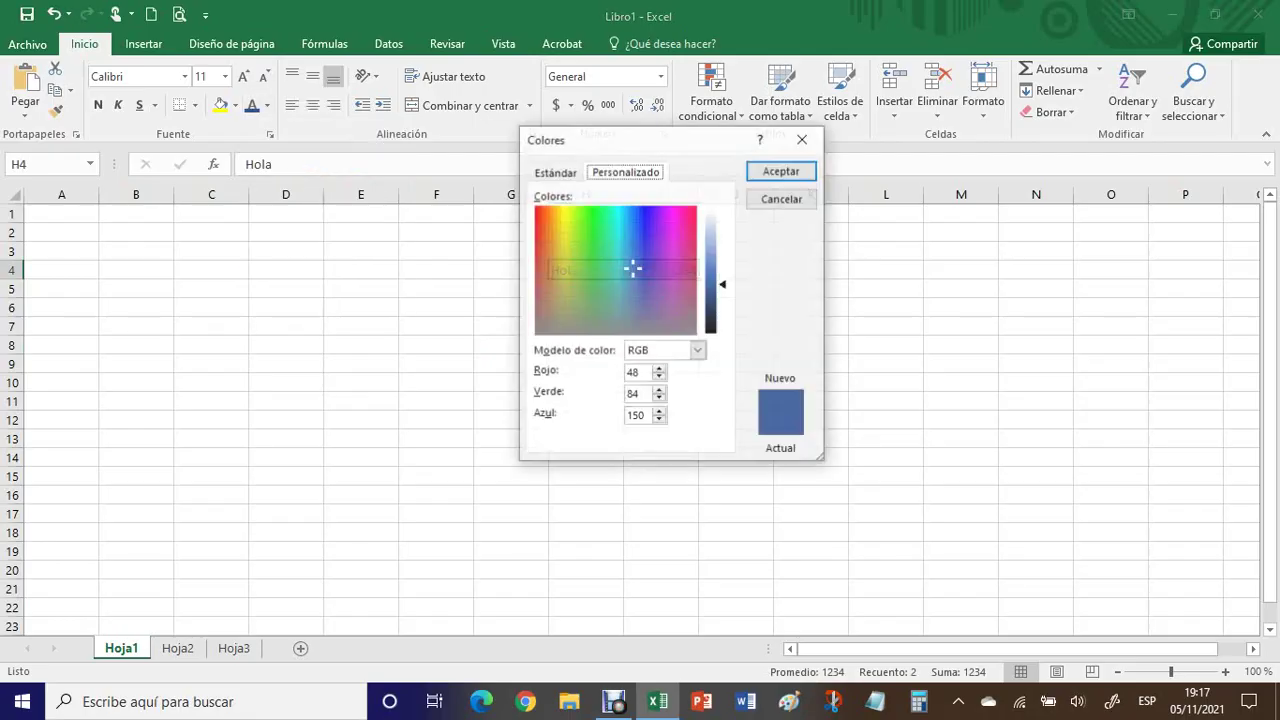
mouse_move(633, 267)
mouse_down()
mouse_move(623, 229)
mouse_move(594, 229)
mouse_move(591, 260)
mouse_move(616, 280)
mouse_move(651, 250)
mouse_up()
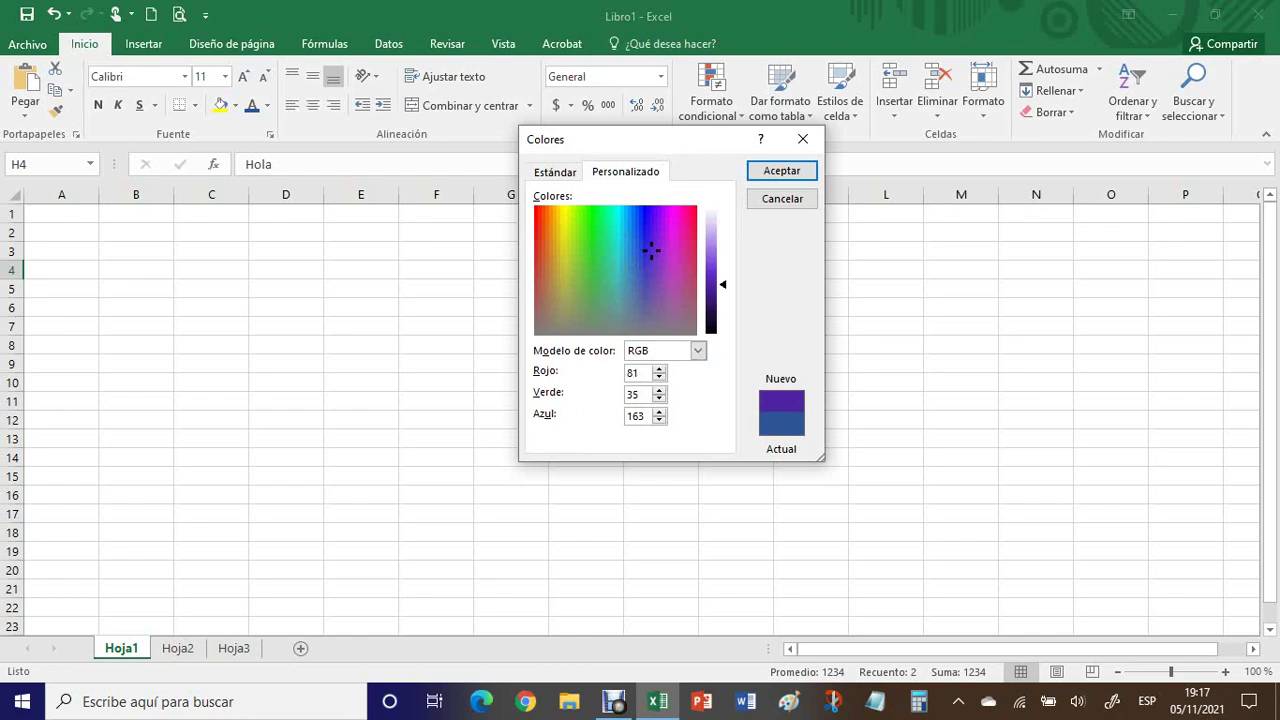
click(555, 172)
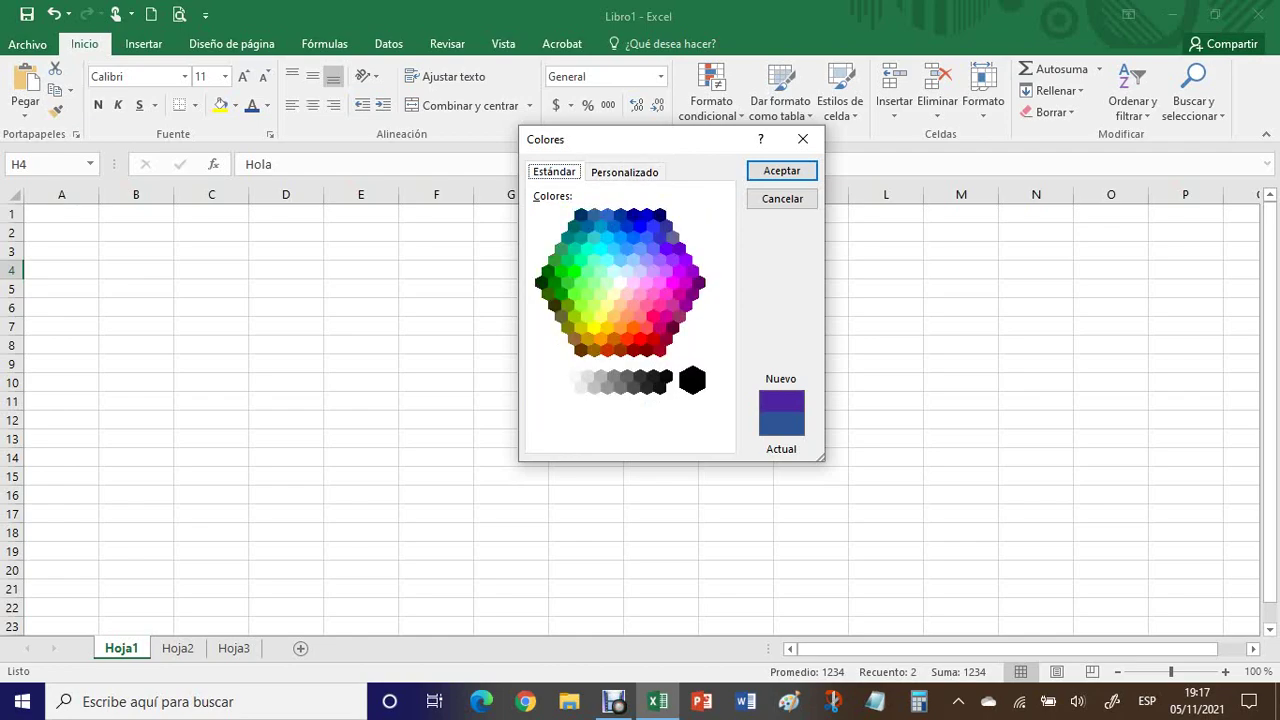
click(607, 349)
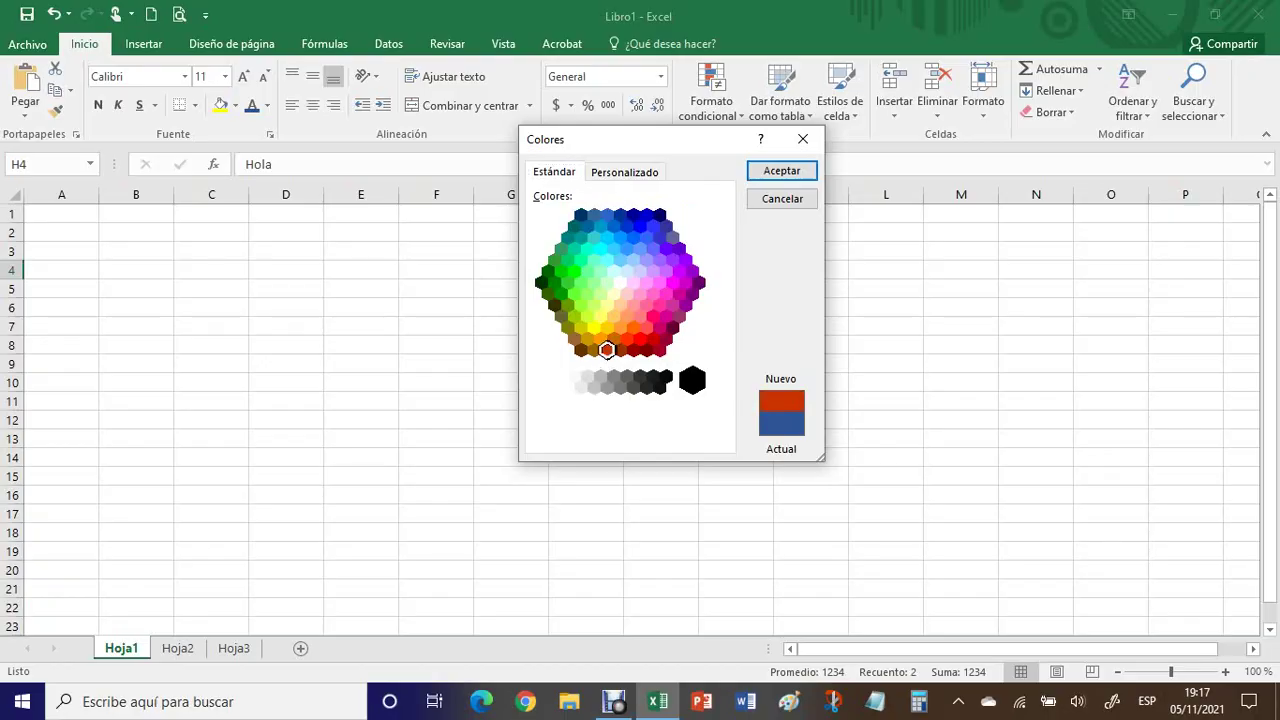
key(Return)
click(961, 401)
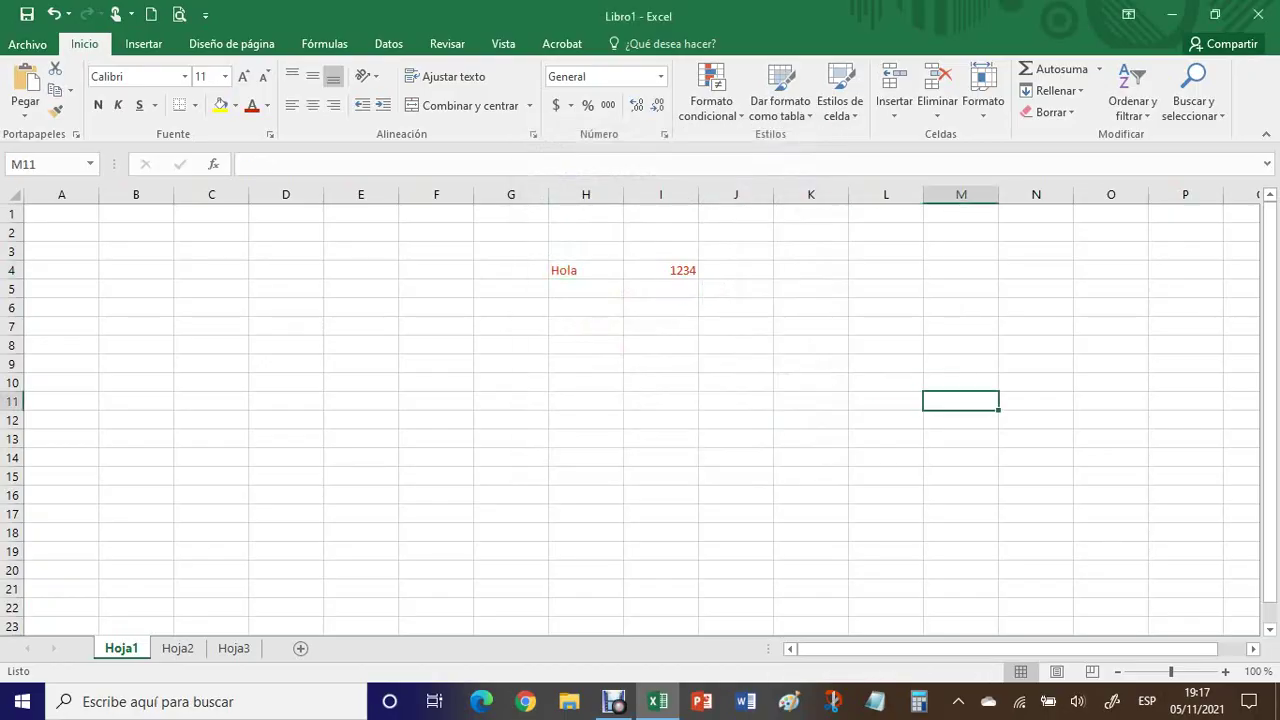
Reset the font colour of cells H4:I4 to automatic and deselect them
drag(586, 270, 662, 270)
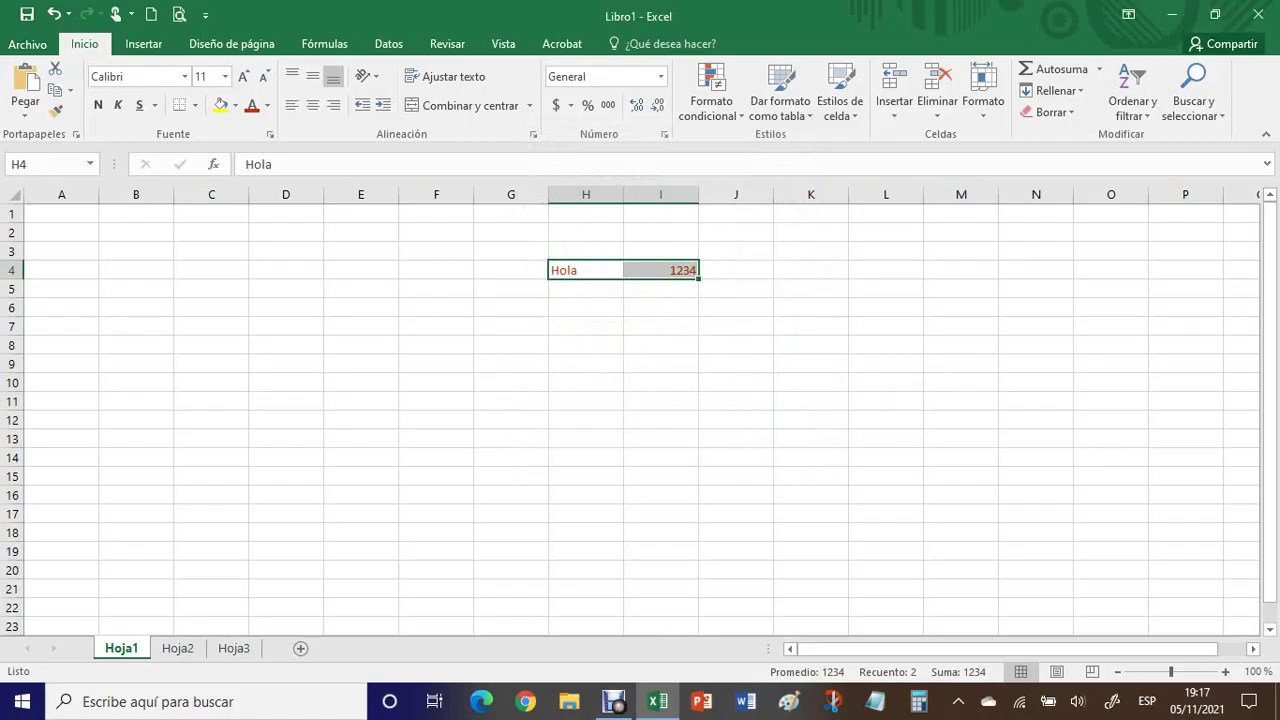
click(267, 105)
click(320, 129)
click(436, 382)
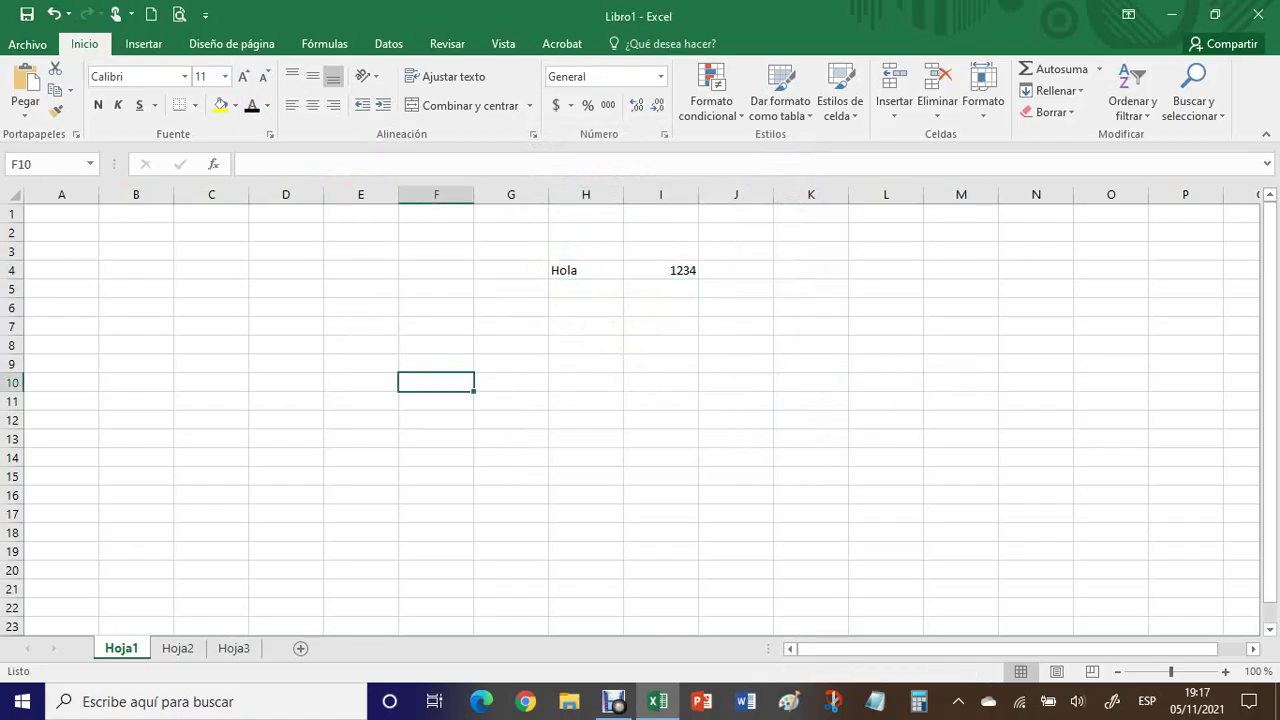
Fill cells H4:I4 with yellow and deselect them
drag(580, 270, 662, 270)
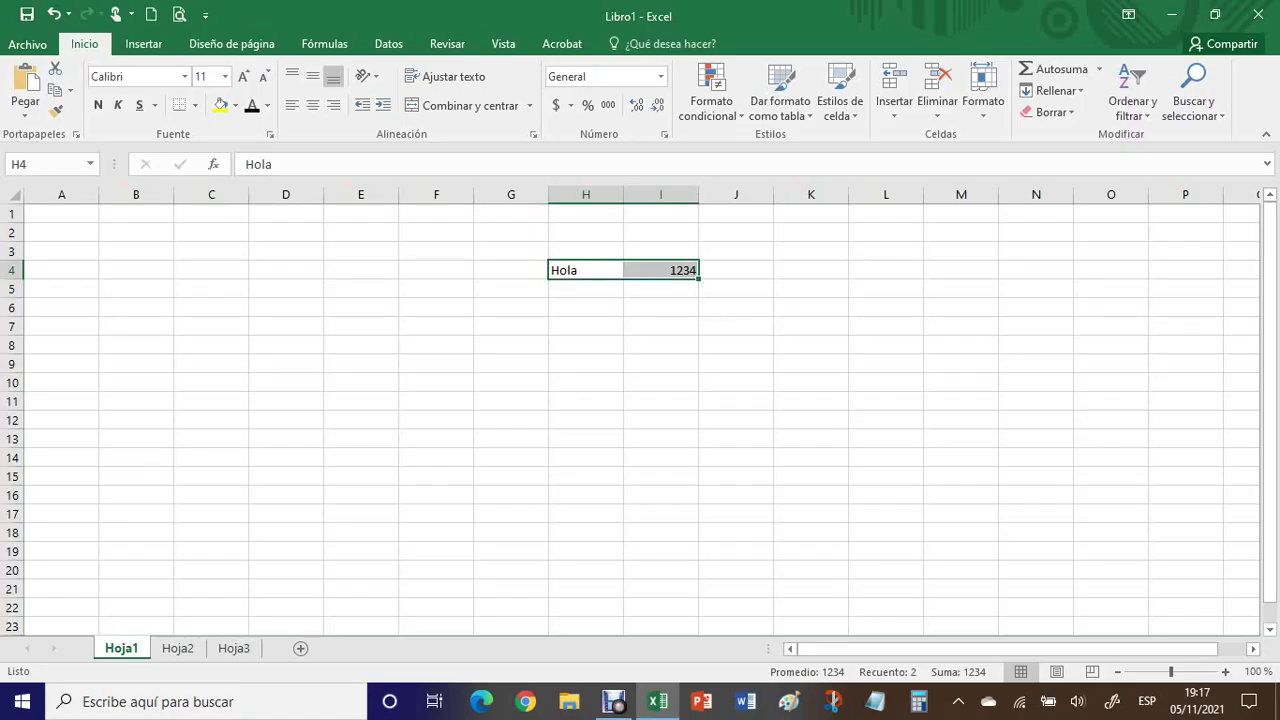
click(220, 105)
click(361, 382)
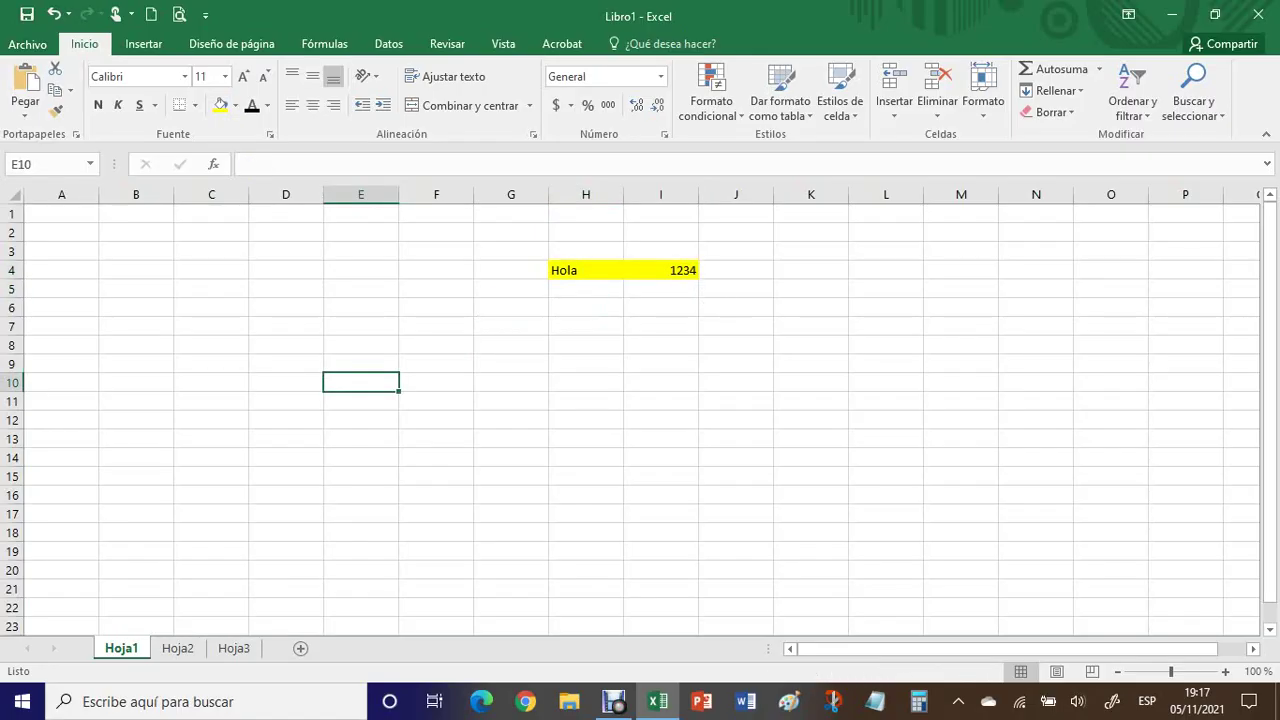
Give the 1234 cell I4 a standard dark red fill and a white font colour
click(661, 270)
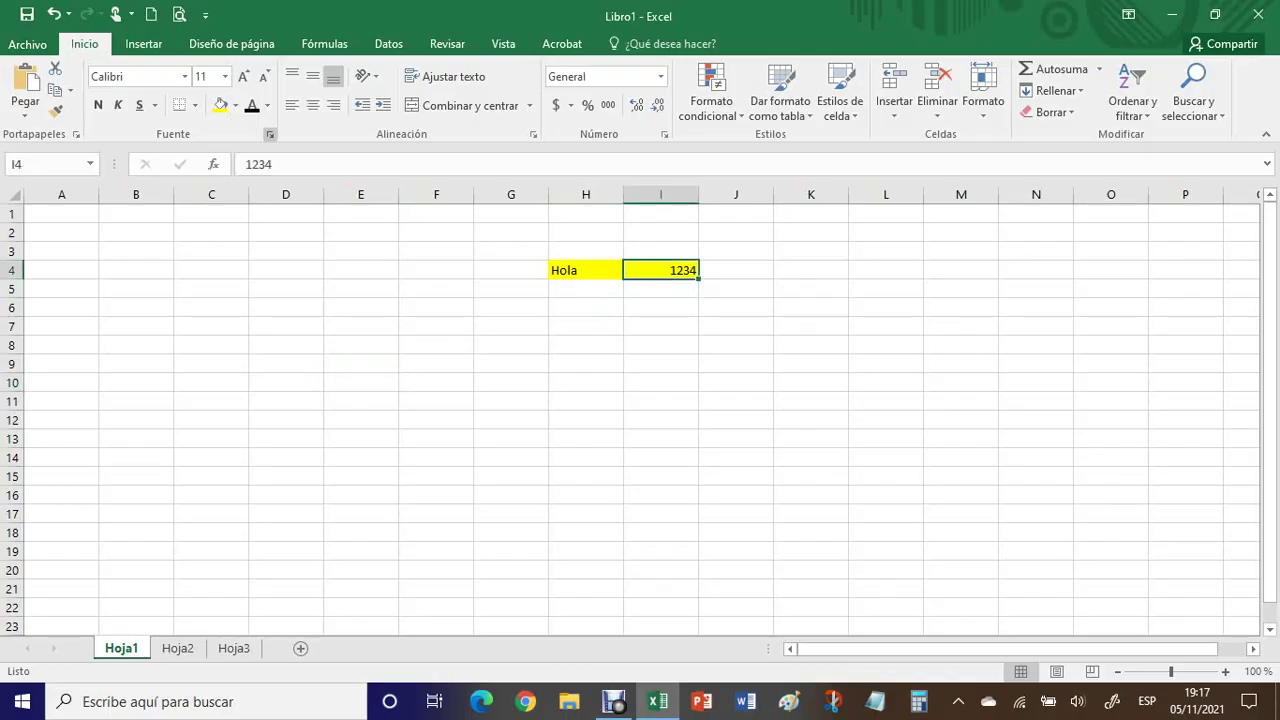
click(235, 105)
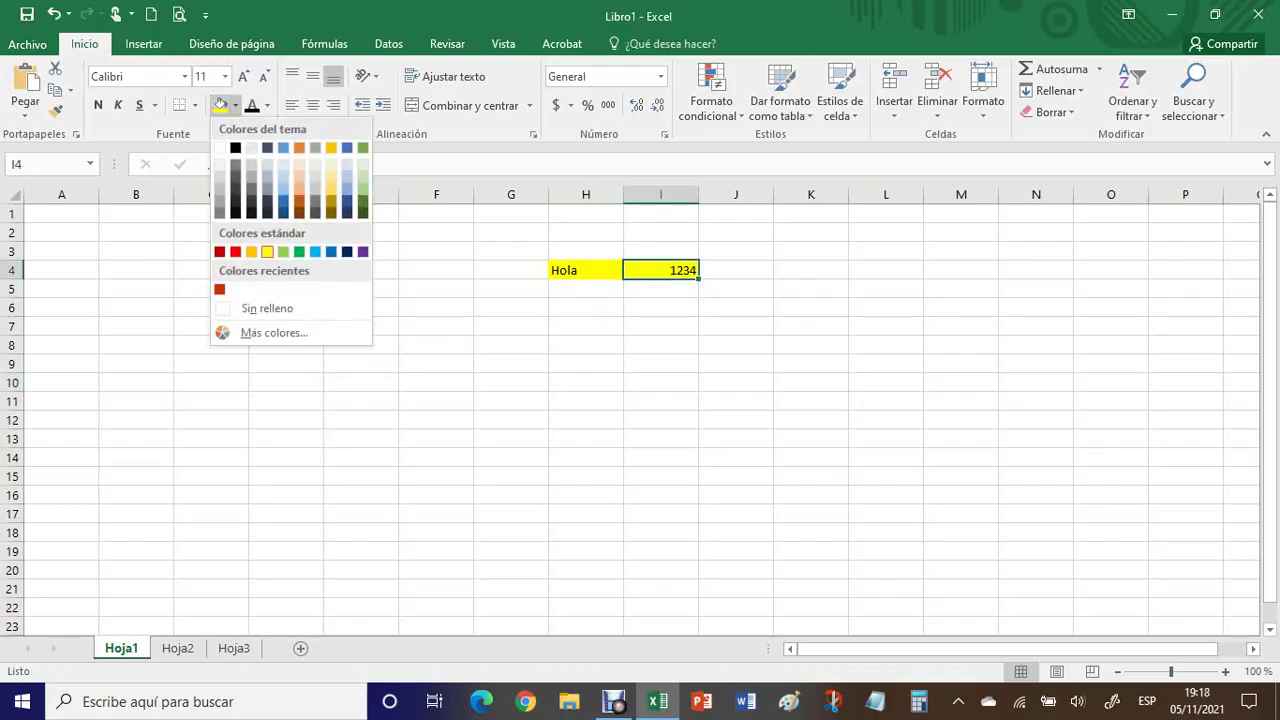
click(219, 251)
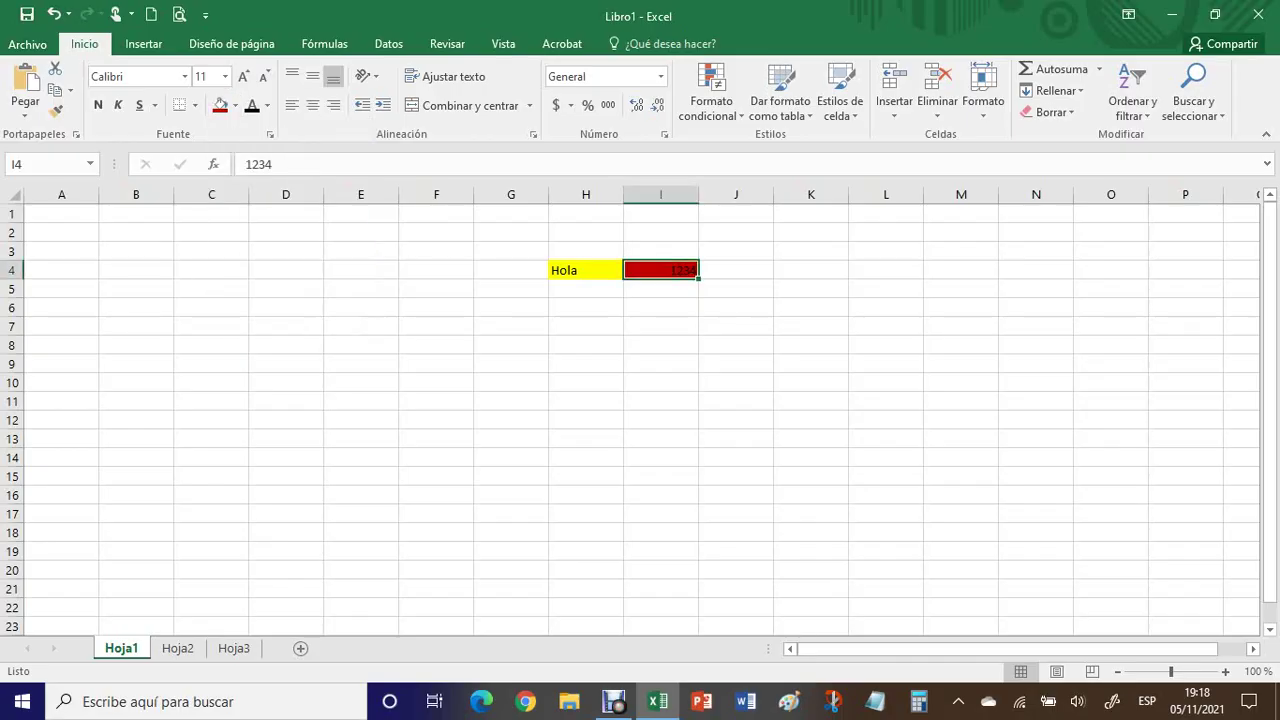
click(267, 105)
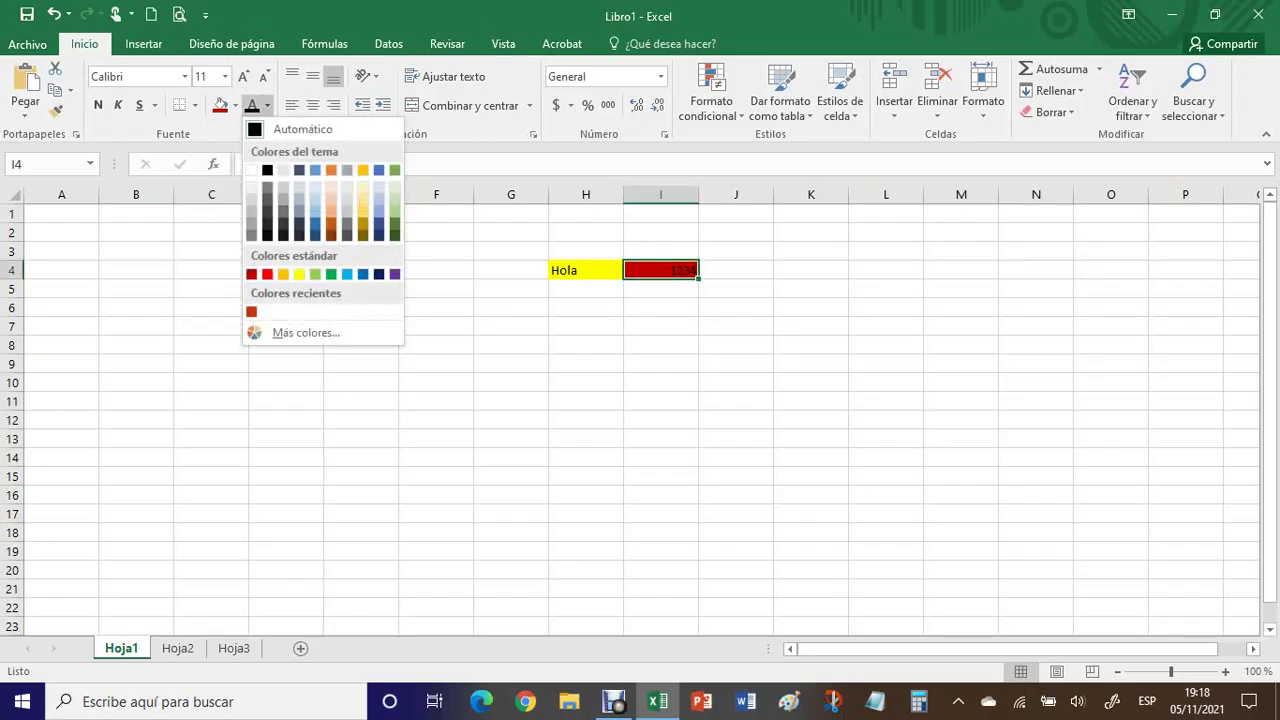
click(251, 170)
click(436, 401)
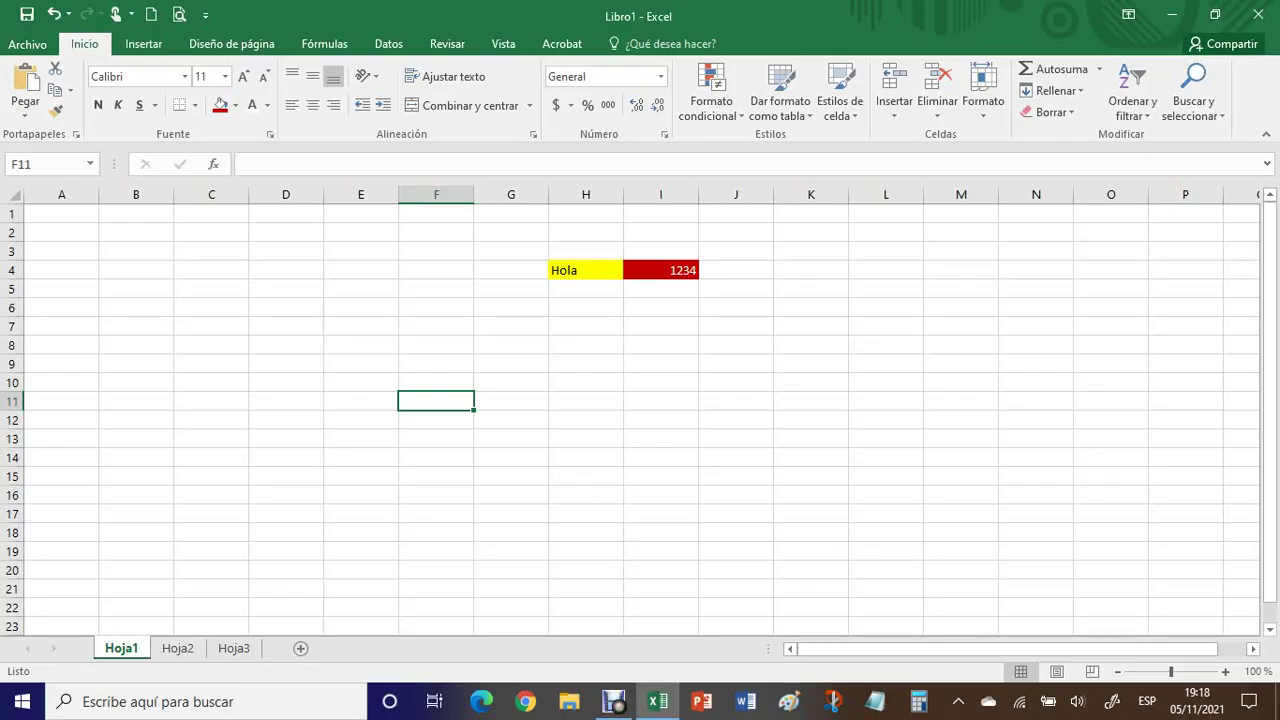
Restore cells H4:I4 to the automatic font colour and no fill
click(586, 383)
drag(586, 270, 660, 270)
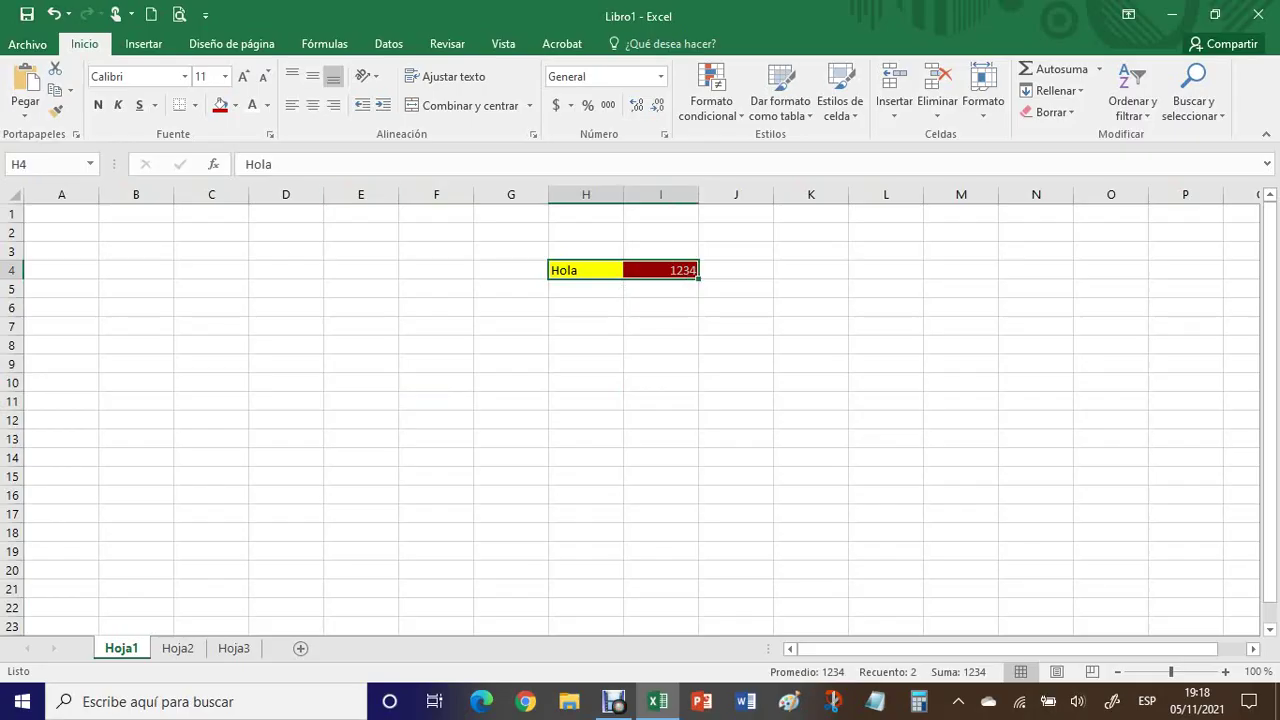
click(267, 105)
click(290, 129)
click(235, 105)
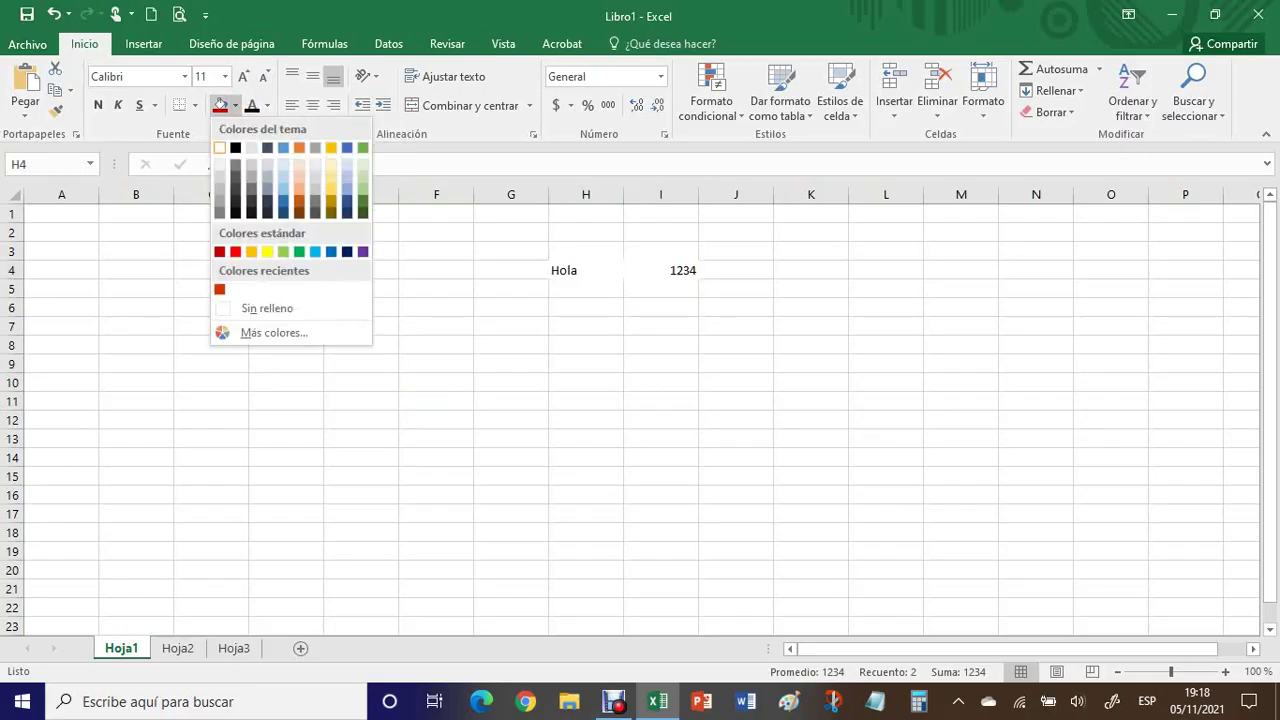
click(267, 308)
click(436, 401)
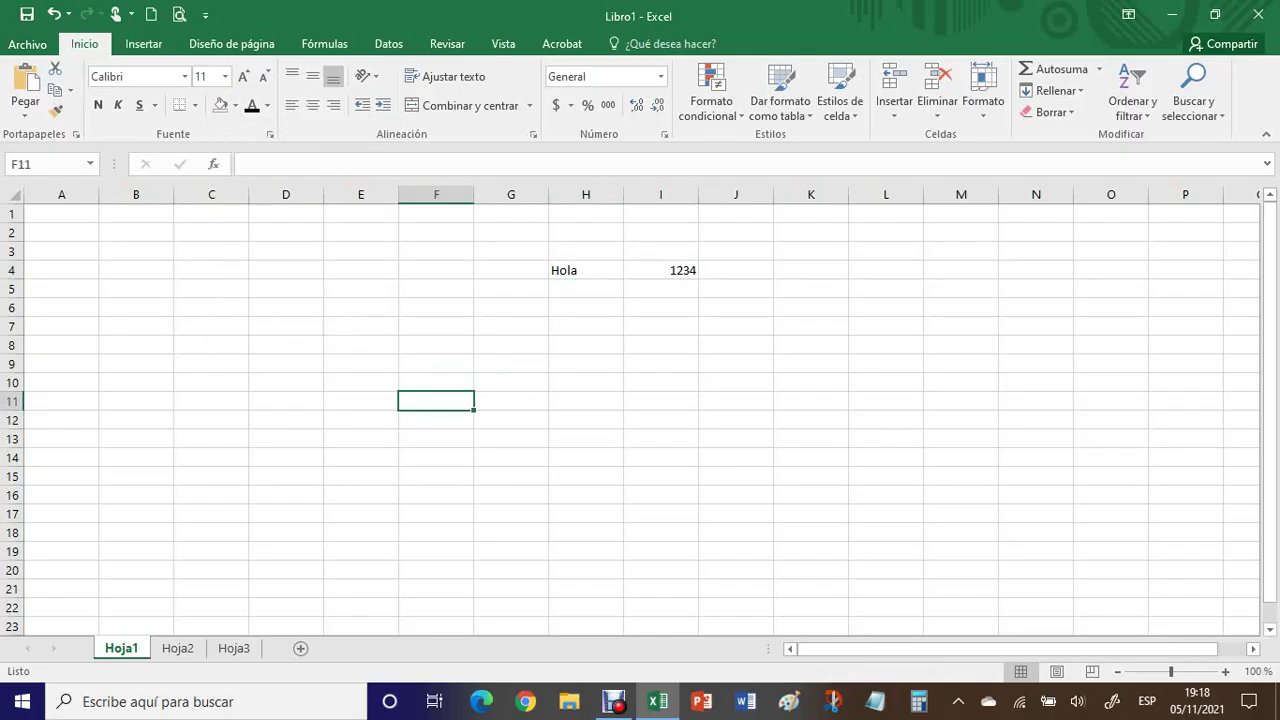
Apply all borders to cells H4:I4 and deselect them
click(586, 270)
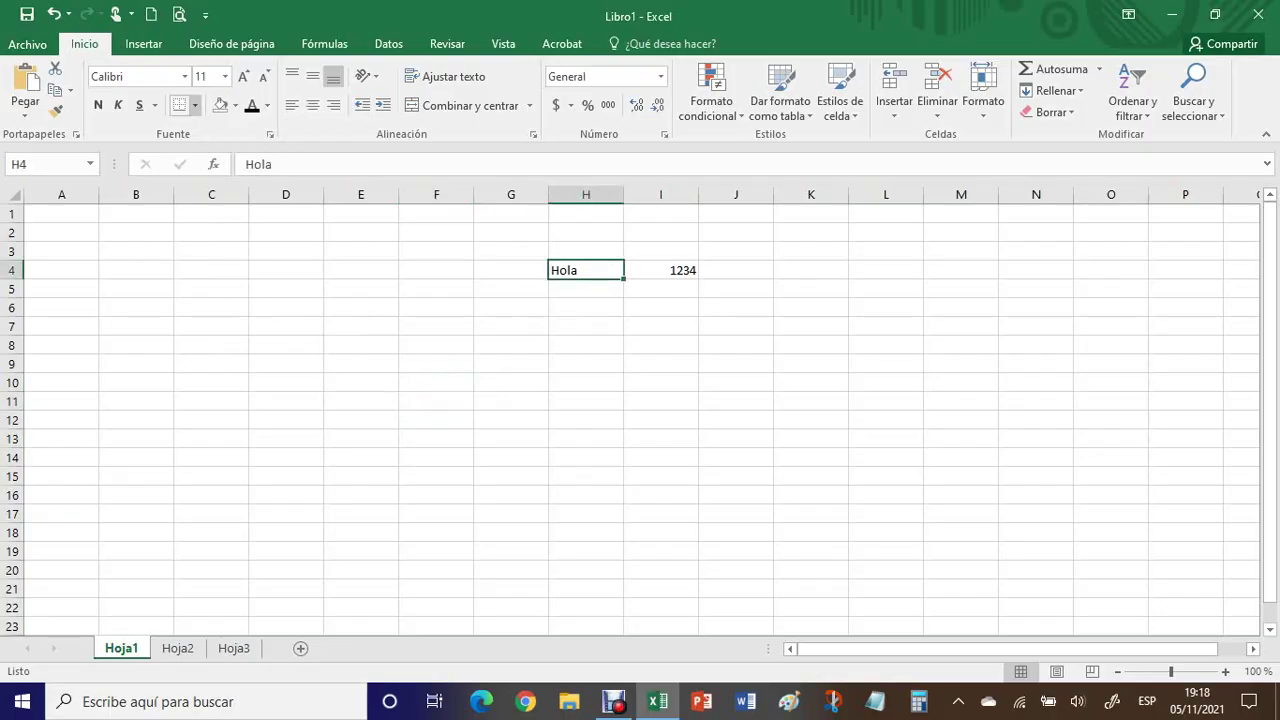
click(511, 345)
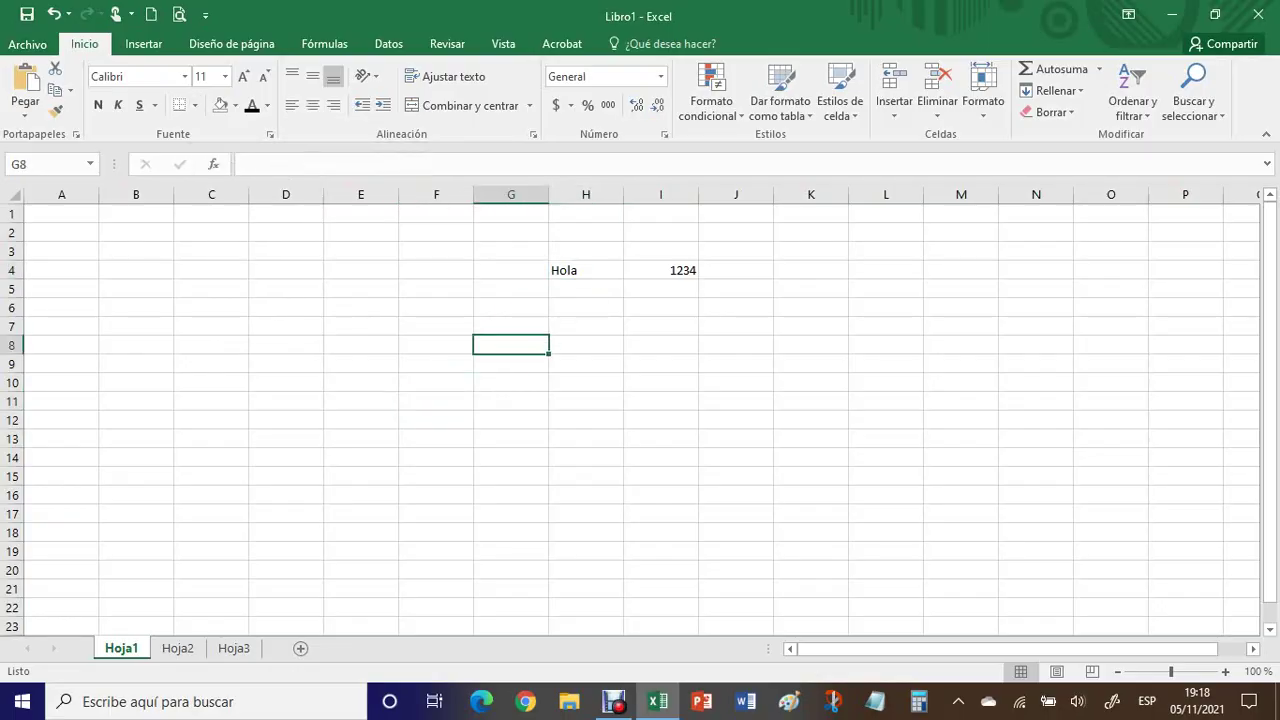
drag(586, 270, 660, 270)
click(194, 105)
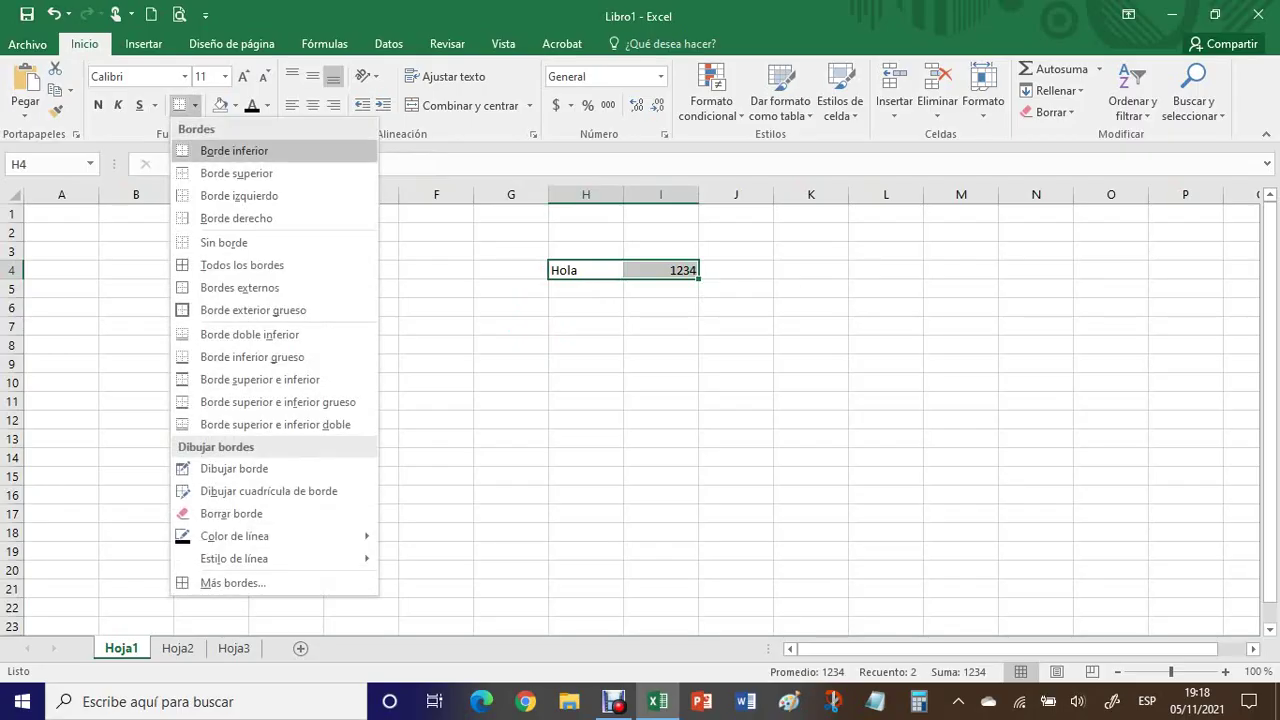
click(242, 265)
click(436, 420)
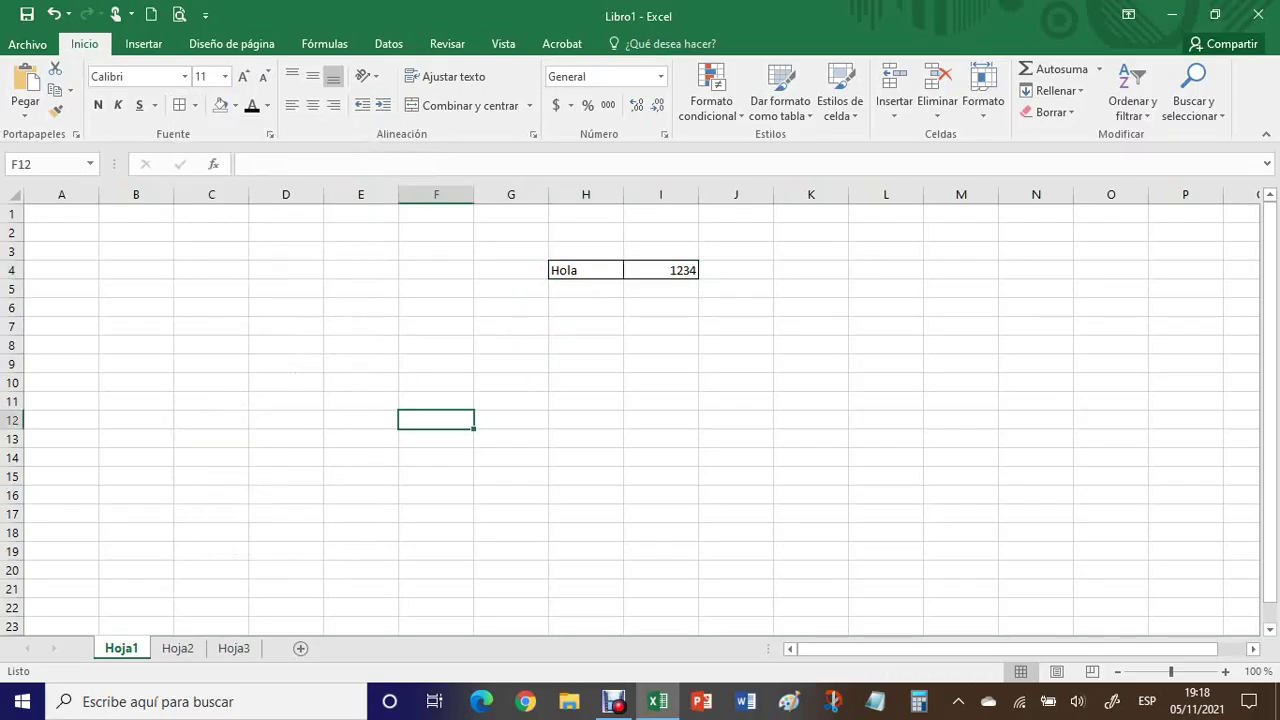
Apply all borders to the empty range C4:E16 and deselect it
drag(211, 270, 370, 495)
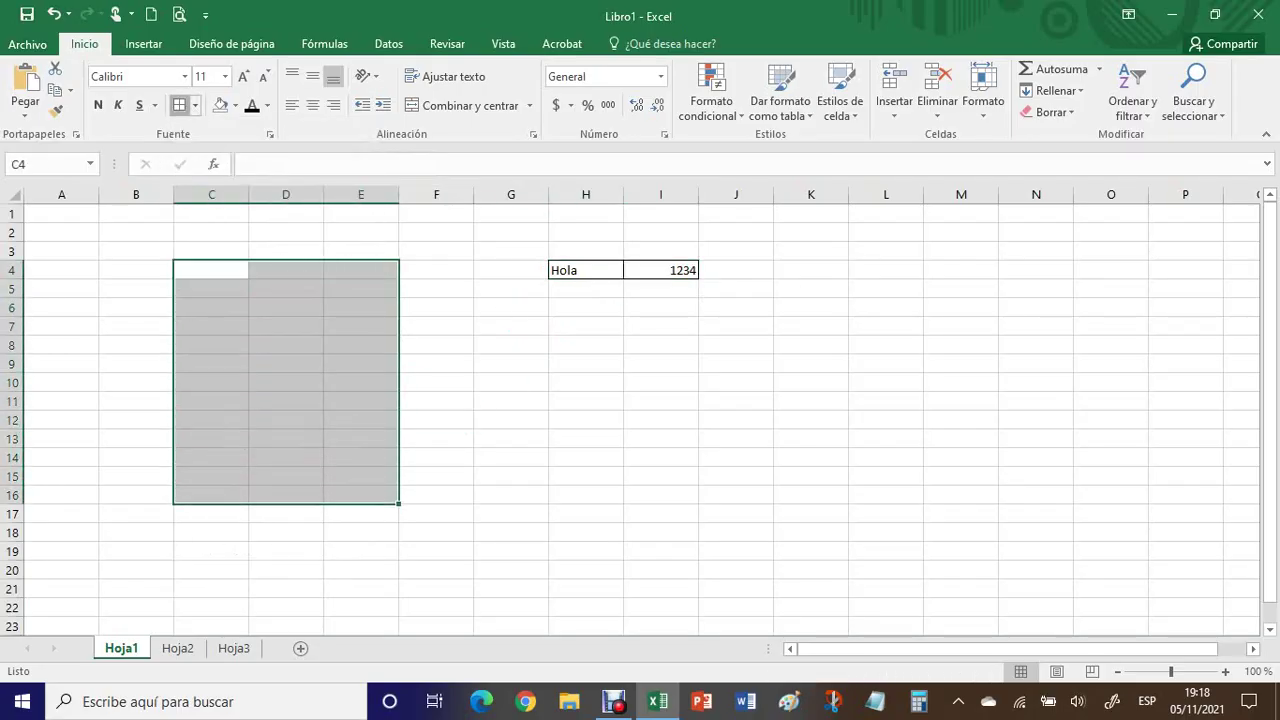
click(179, 105)
click(436, 458)
Add a bottom border to cells H6:I6 and deselect them
drag(586, 308, 661, 308)
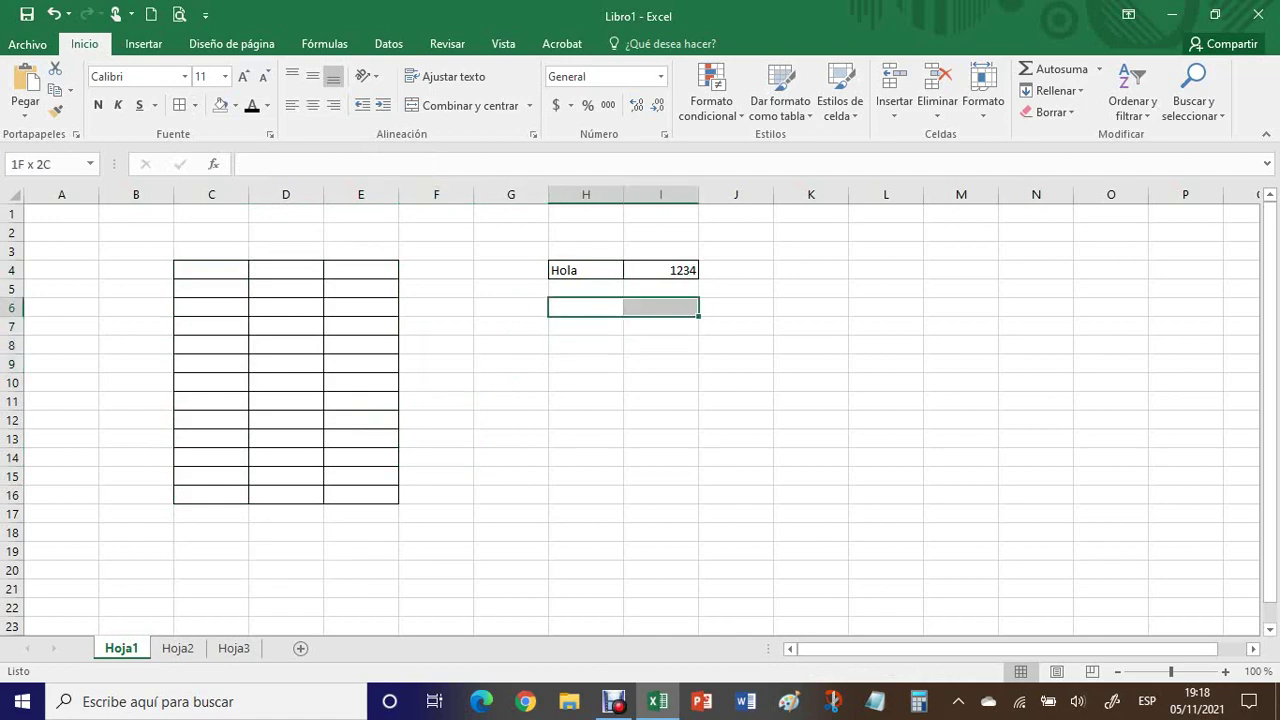
click(194, 105)
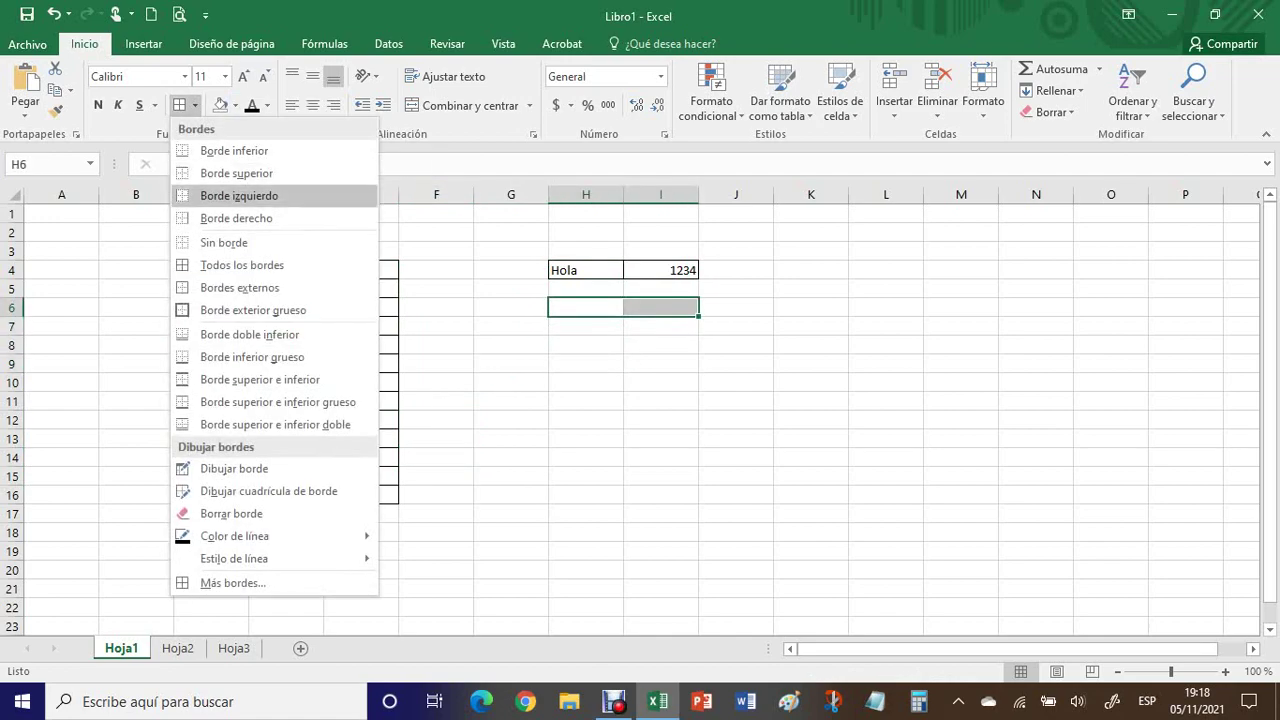
click(229, 152)
click(586, 476)
drag(586, 308, 661, 308)
click(661, 364)
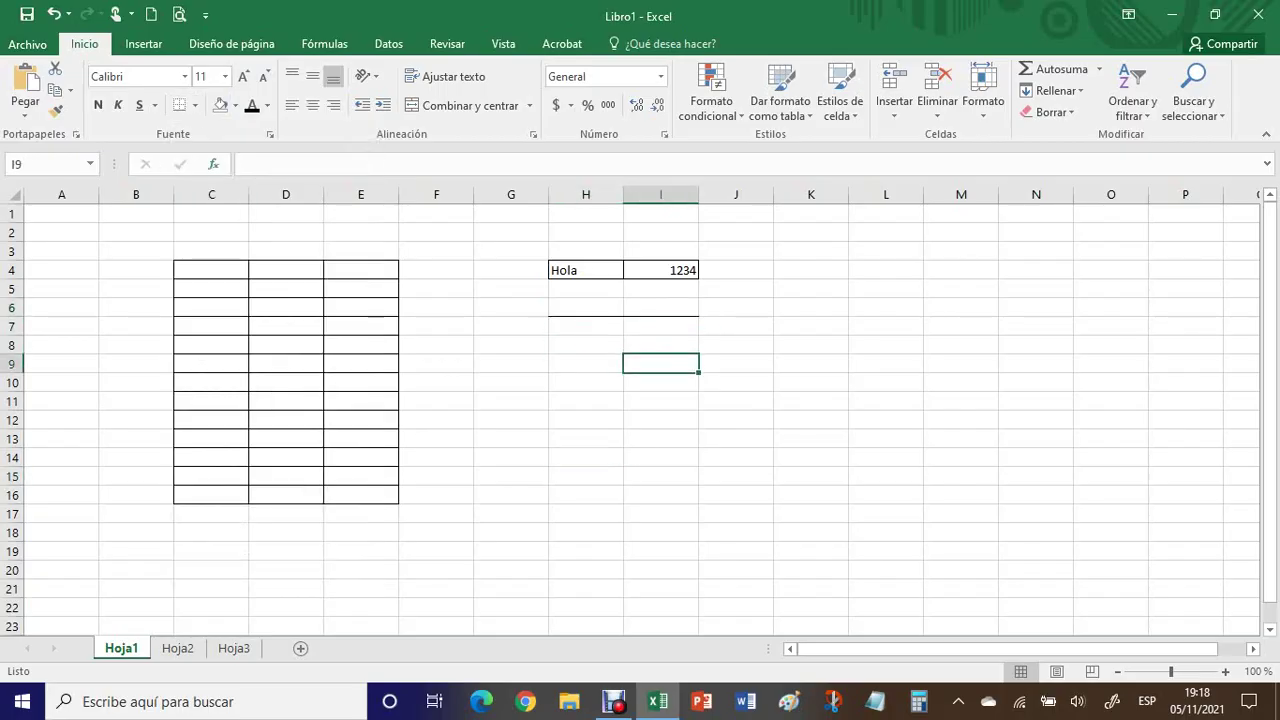
Try to add a right border to cell I9
click(194, 105)
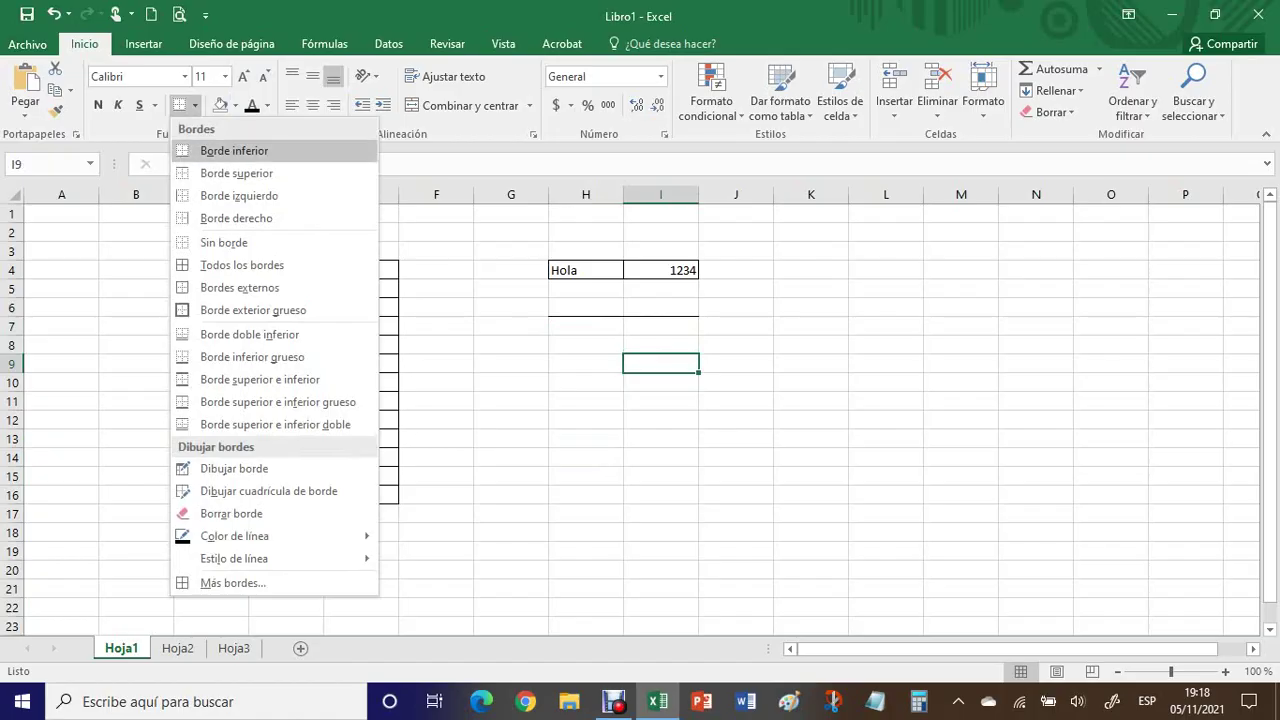
click(236, 218)
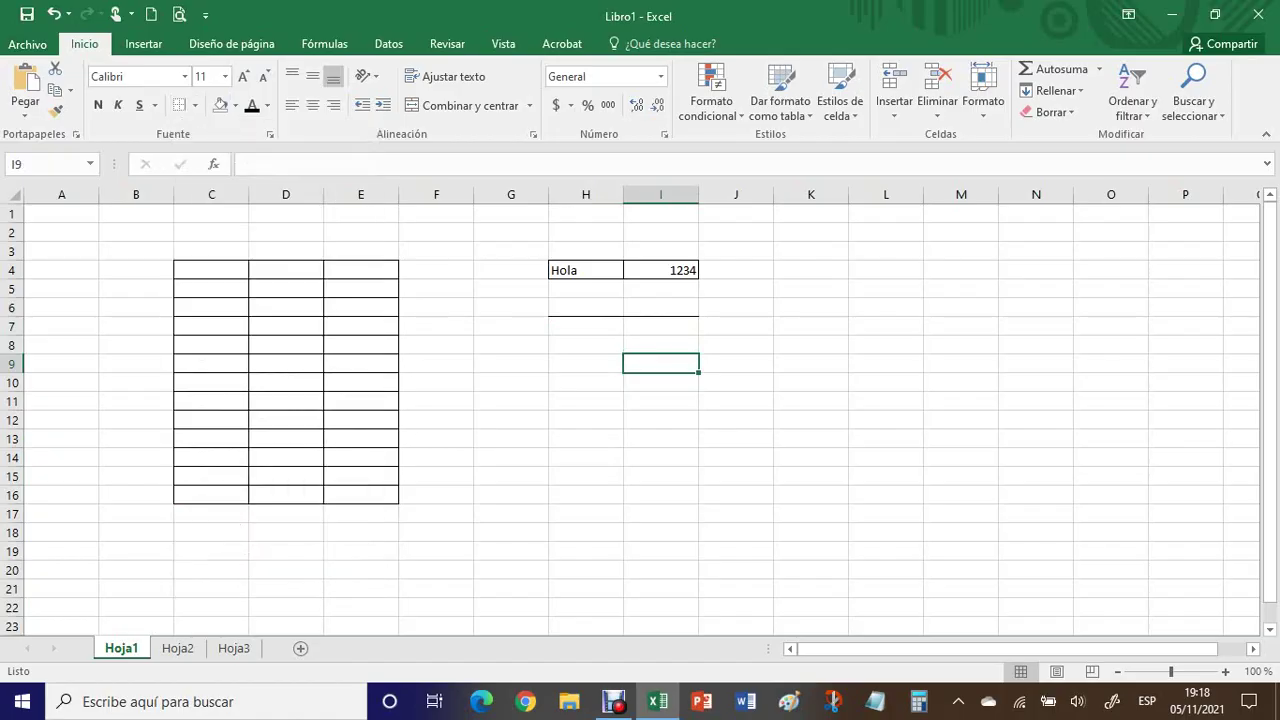
click(810, 420)
Remove every border from the range B2:I19 and deselect it
drag(136, 232, 660, 551)
click(194, 105)
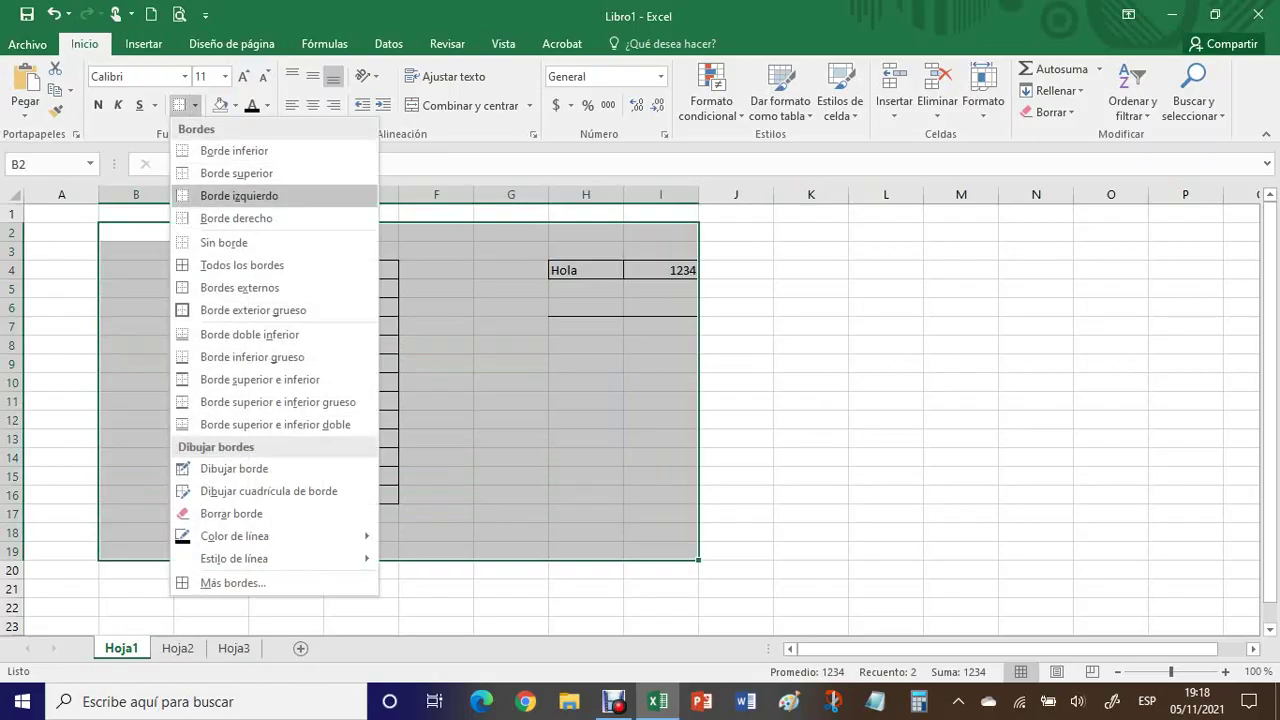
click(224, 242)
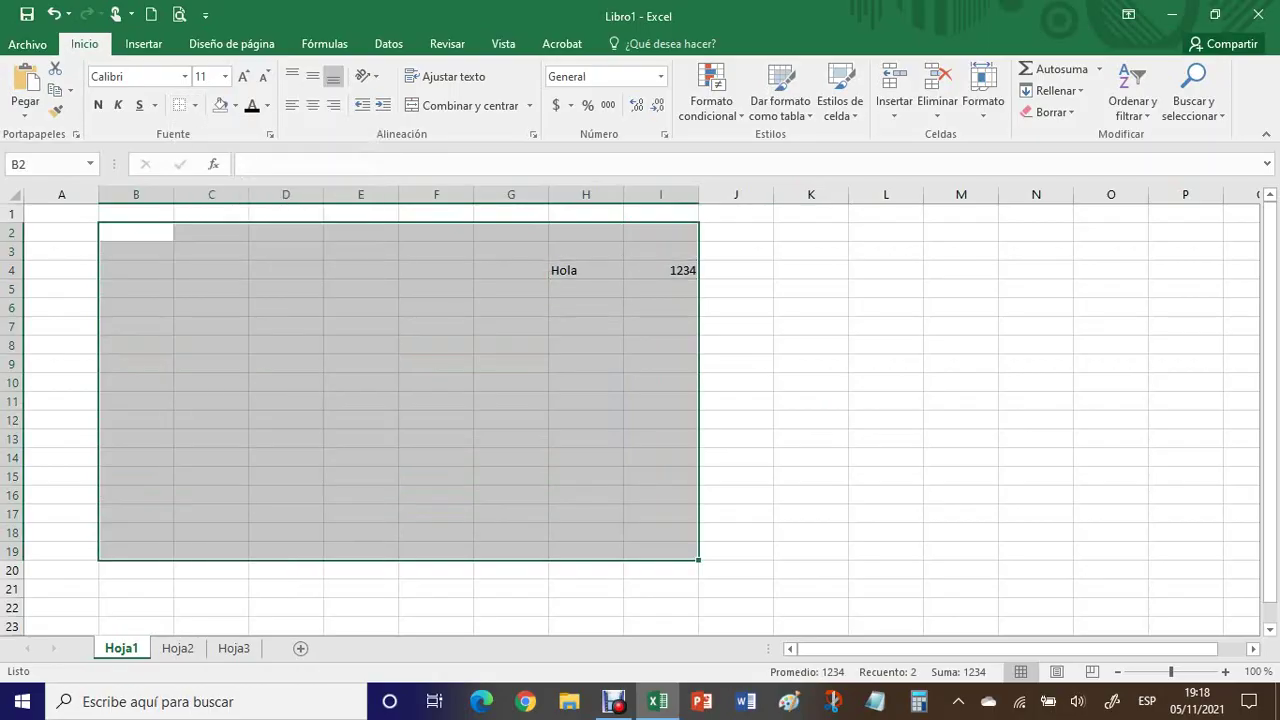
click(222, 234)
click(211, 289)
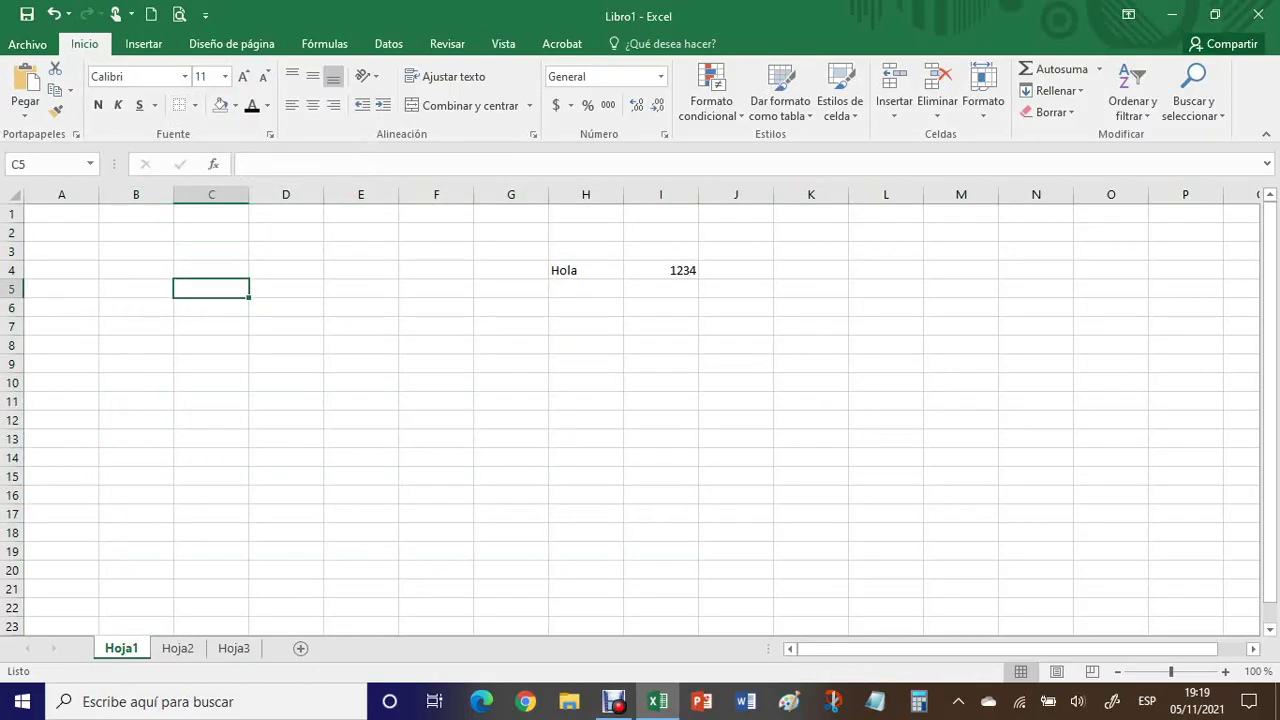
Give cells H4:I4 a thick outside border and undo it
drag(586, 270, 660, 270)
click(194, 105)
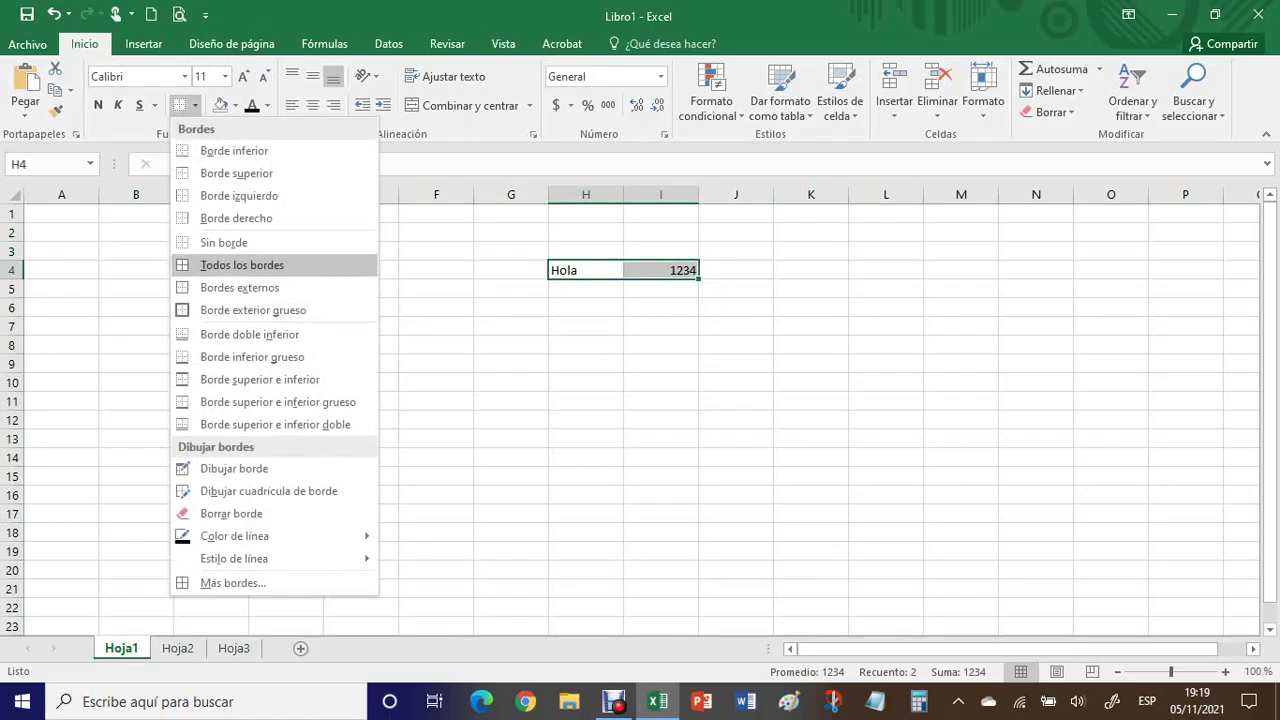
click(253, 310)
click(660, 384)
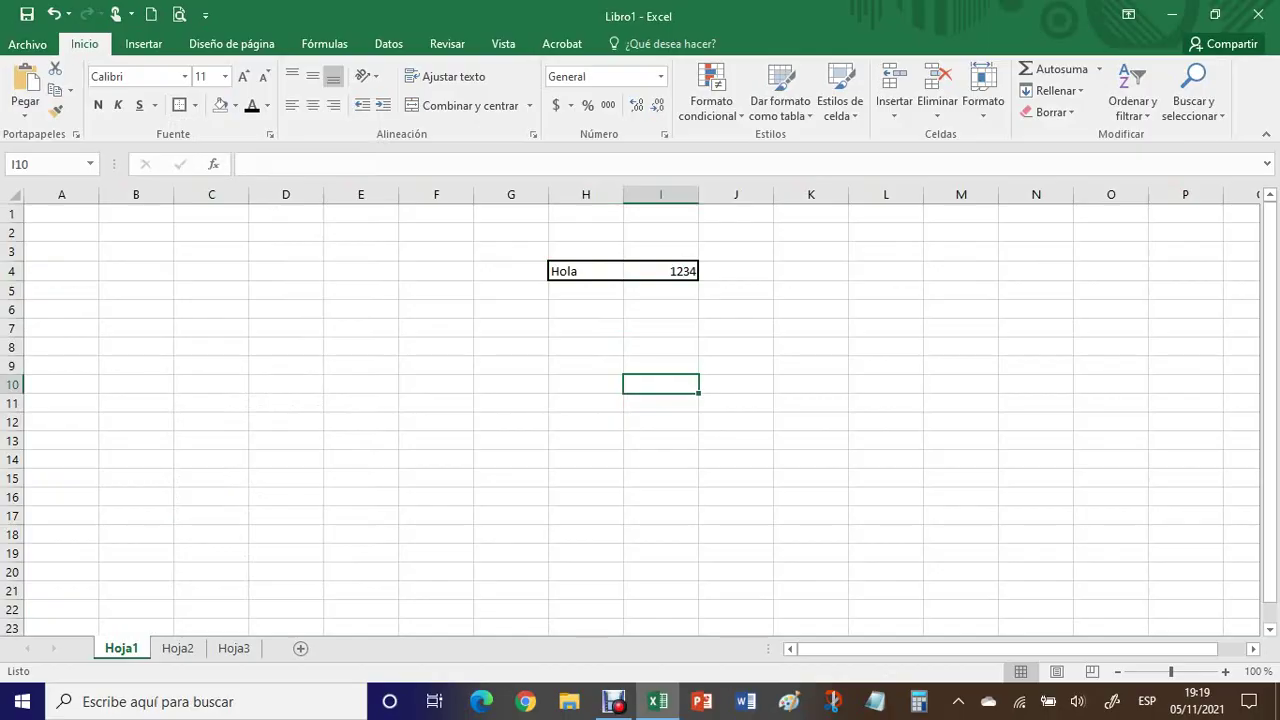
key(ctrl+z)
click(286, 251)
Look at the border line colour and line style options, and apply outside borders to cells H4:I4
drag(565, 270, 690, 270)
click(194, 105)
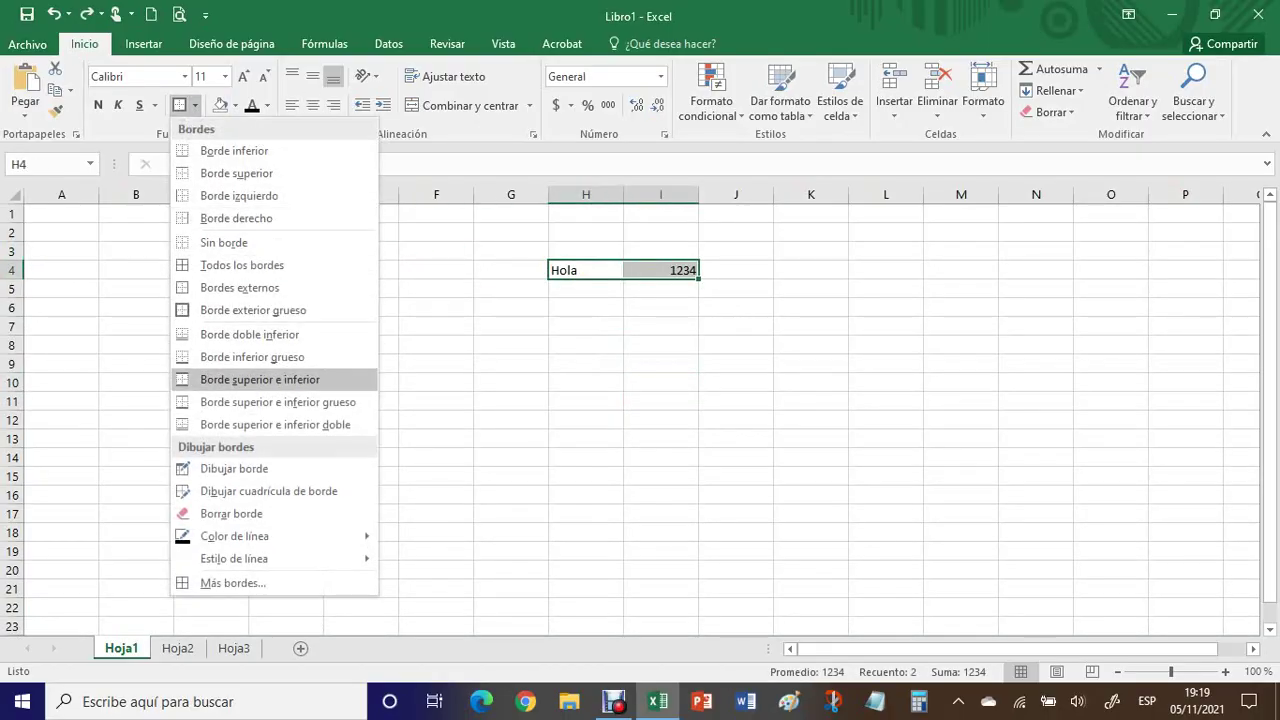
mouse_move(234, 536)
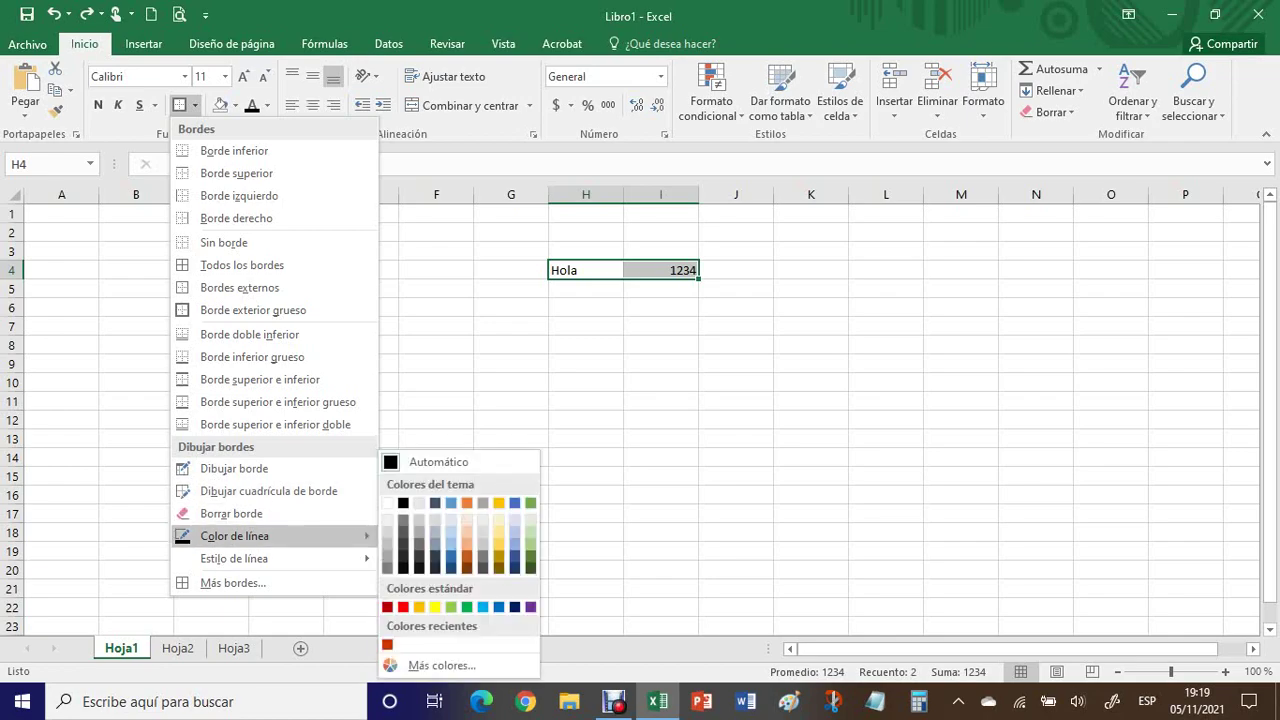
mouse_move(234, 558)
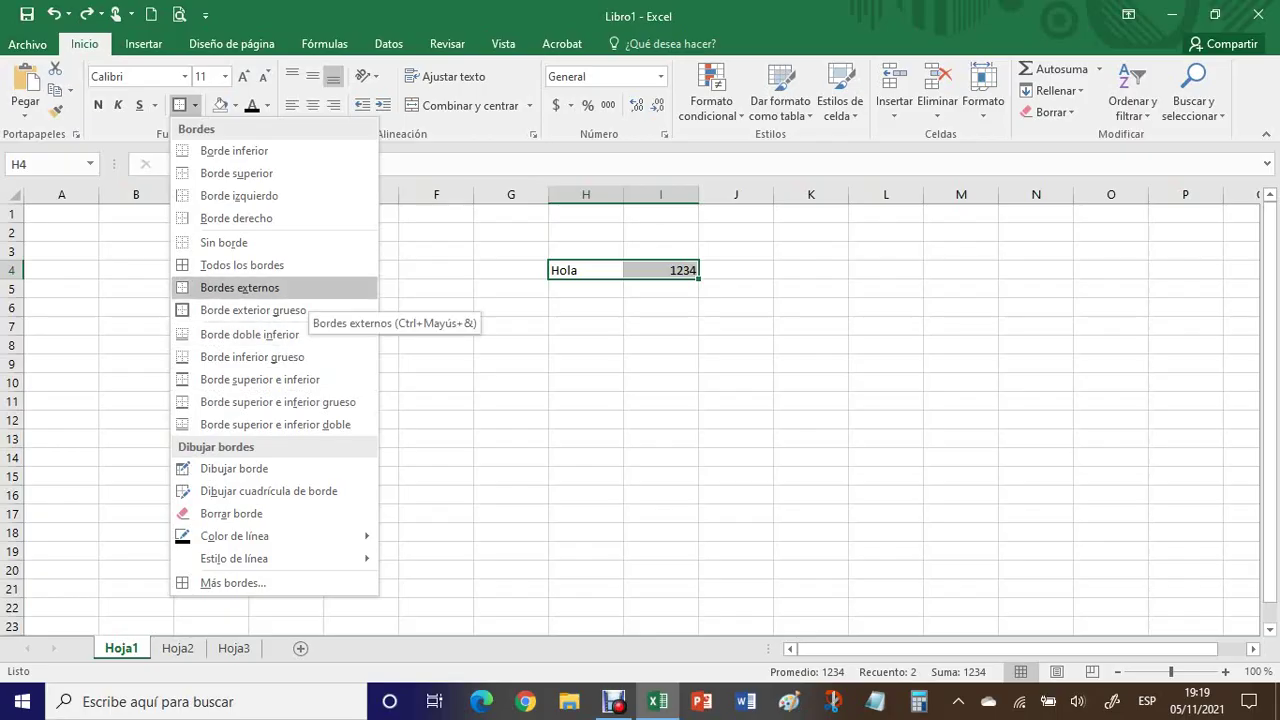
click(250, 288)
click(510, 400)
Apply outside borders to the empty range C6:F14 and deselect it
drag(211, 307, 436, 457)
click(179, 105)
click(586, 420)
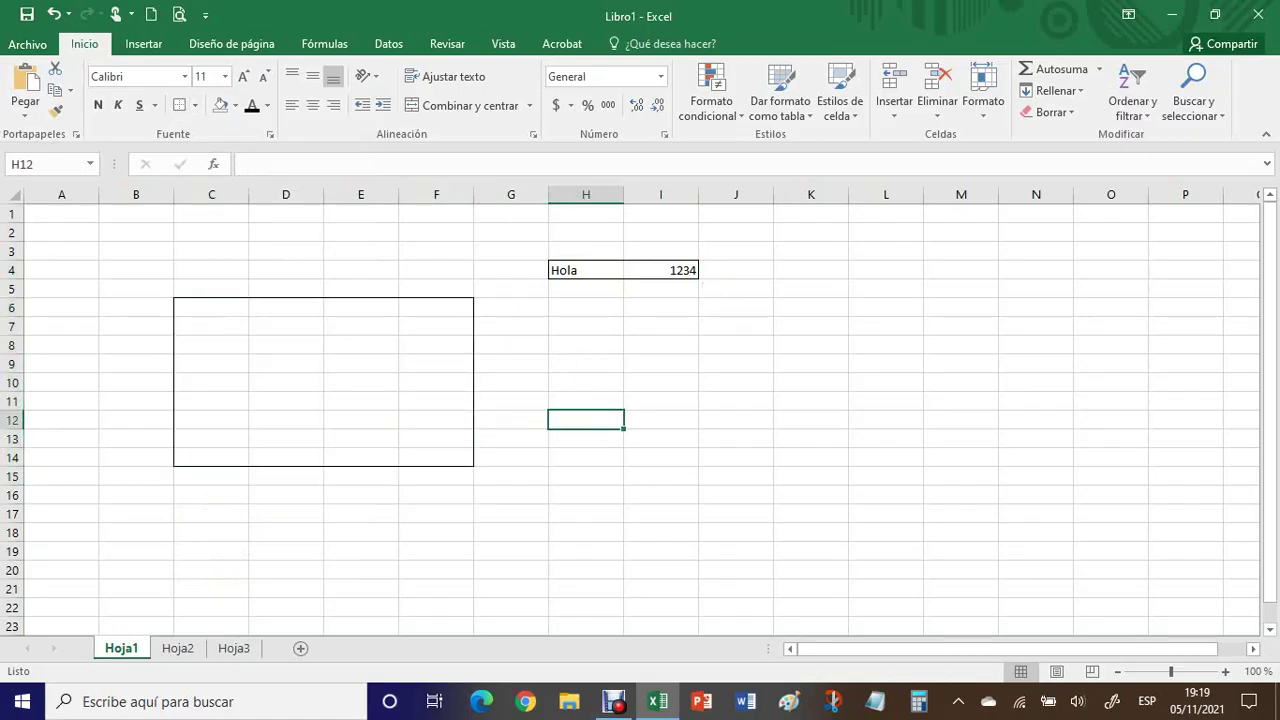
Undo the outside borders on C6:F14 and H4:I4 and deselect the cells
key(ctrl+z)
key(ctrl+z)
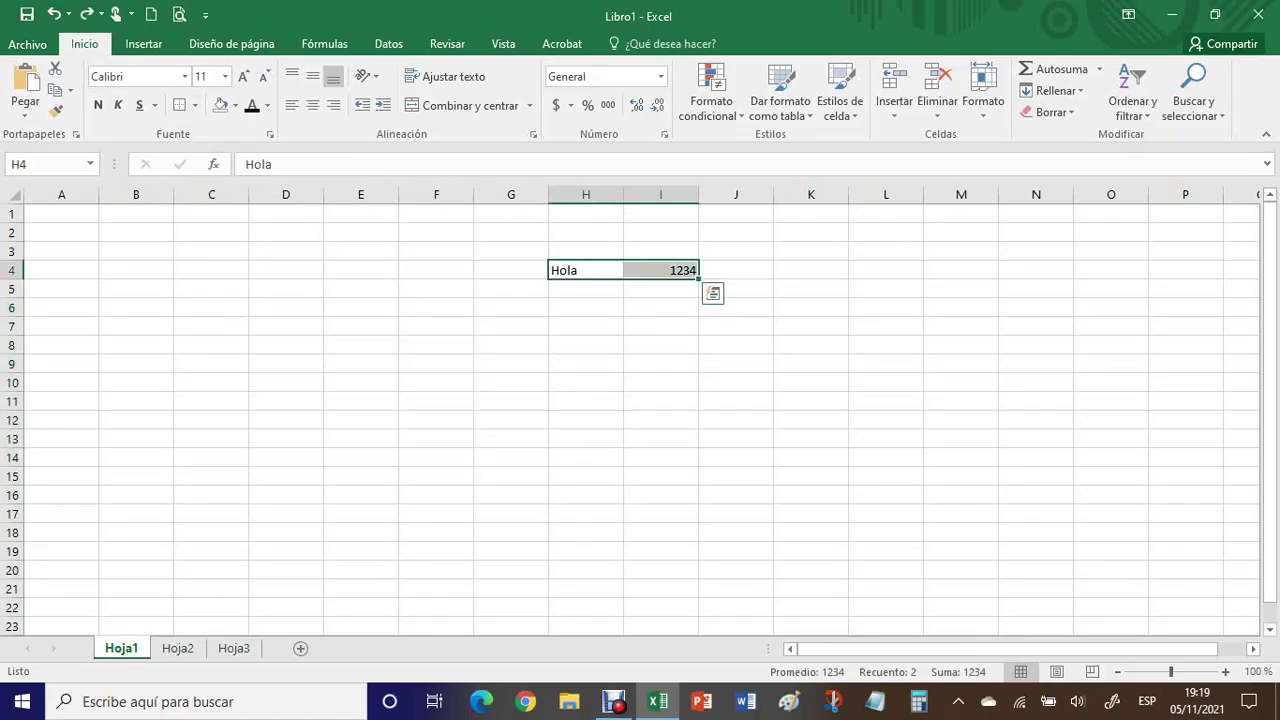
click(586, 457)
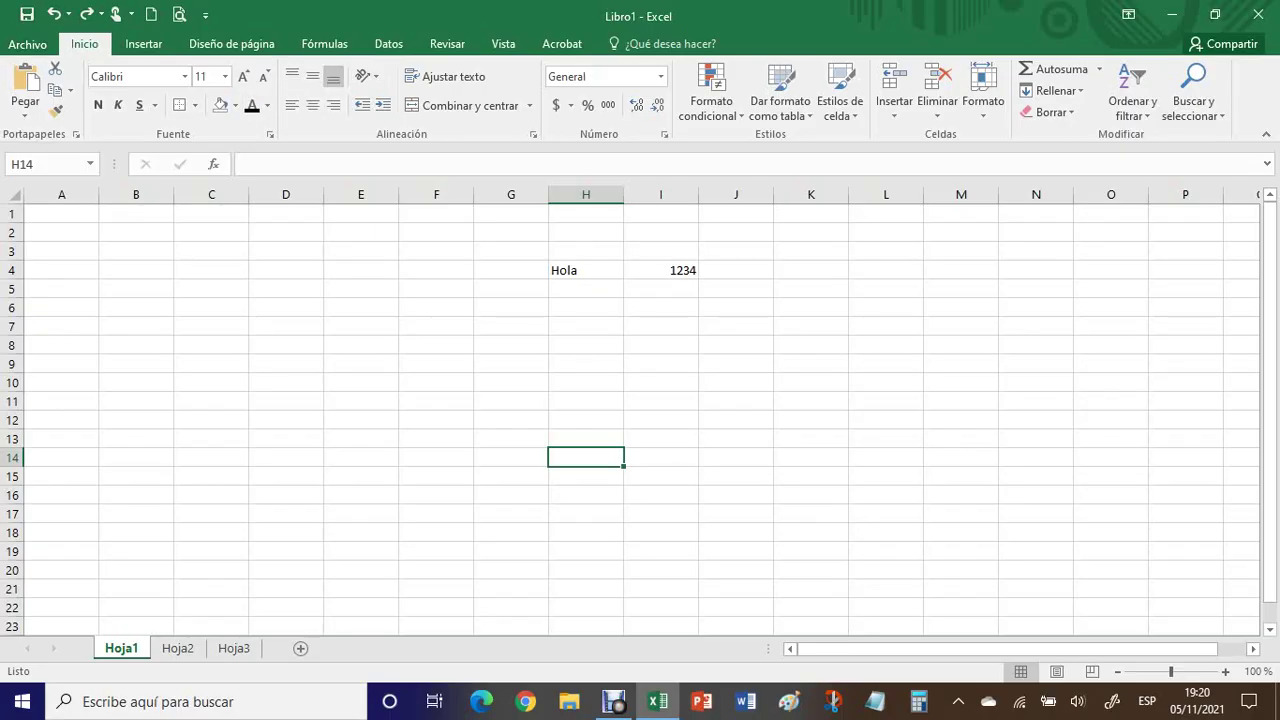
Centre the contents of cells H4:I4 horizontally and deselect them
drag(586, 270, 661, 270)
click(313, 77)
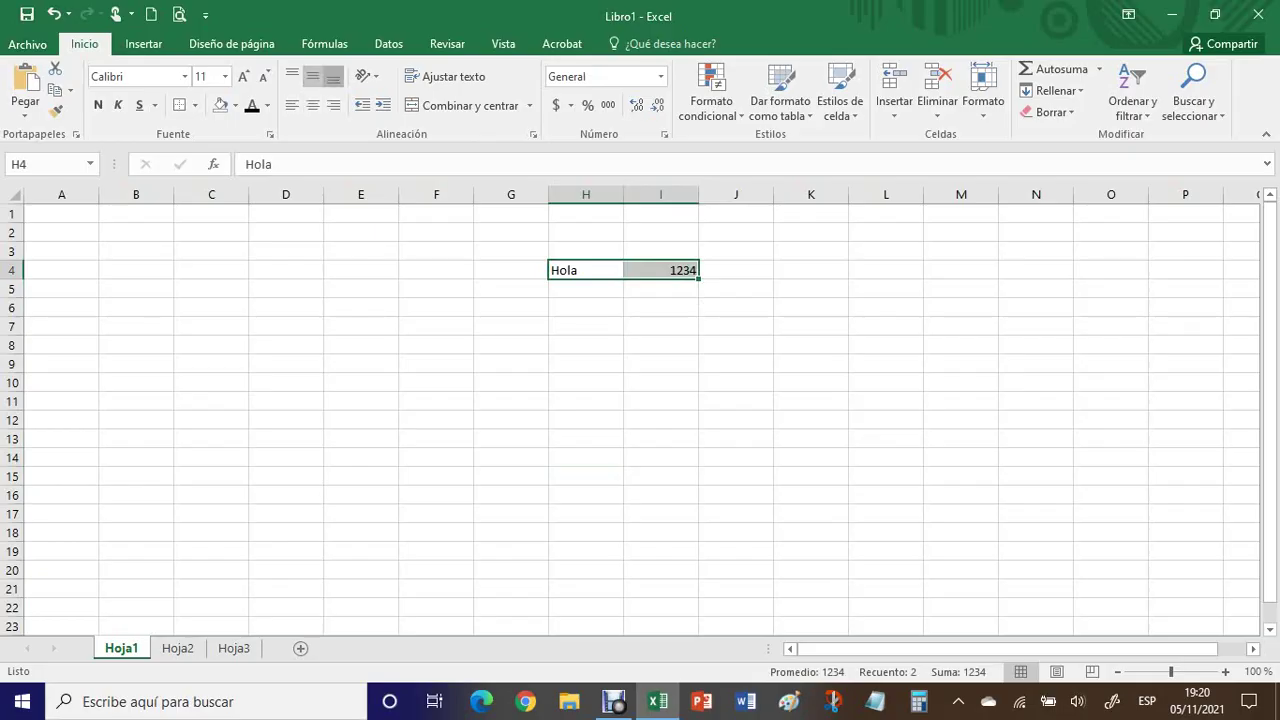
click(313, 105)
click(436, 477)
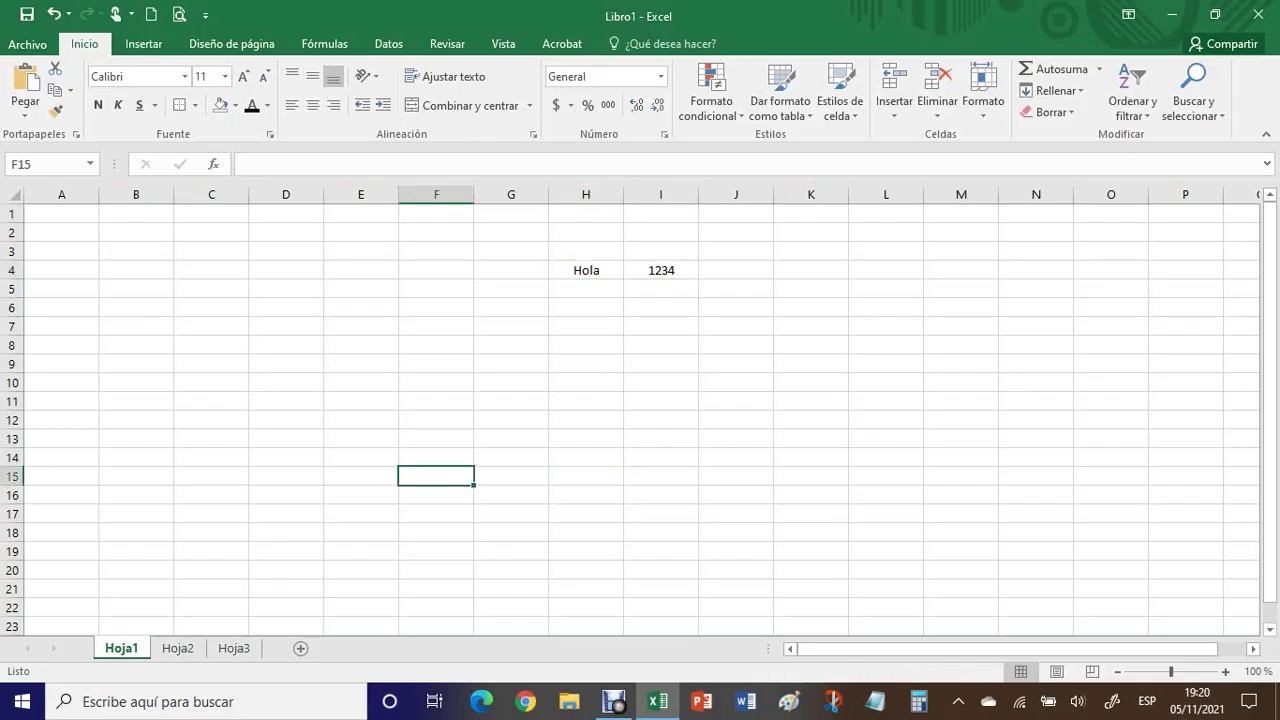
Left-align the contents of cells H4:I4
drag(586, 270, 661, 270)
click(291, 105)
click(361, 570)
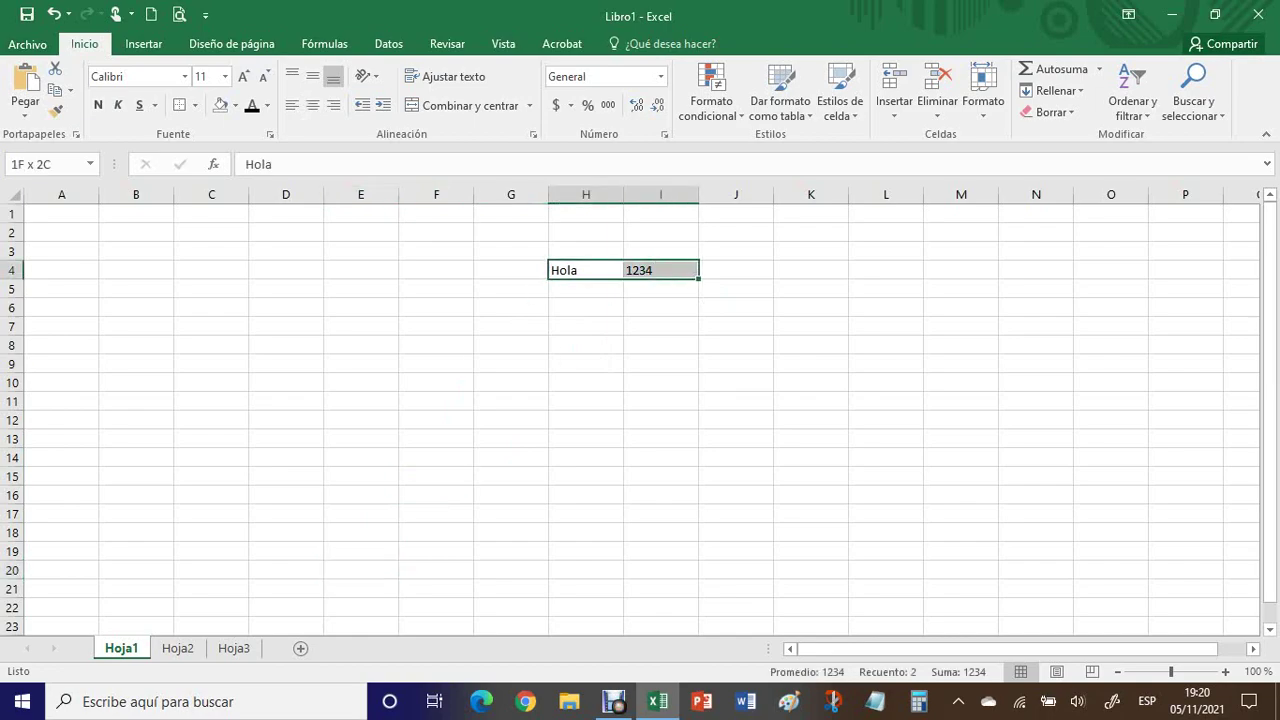
Right-align the contents of cells H4:I4 and deselect them
click(333, 105)
click(511, 439)
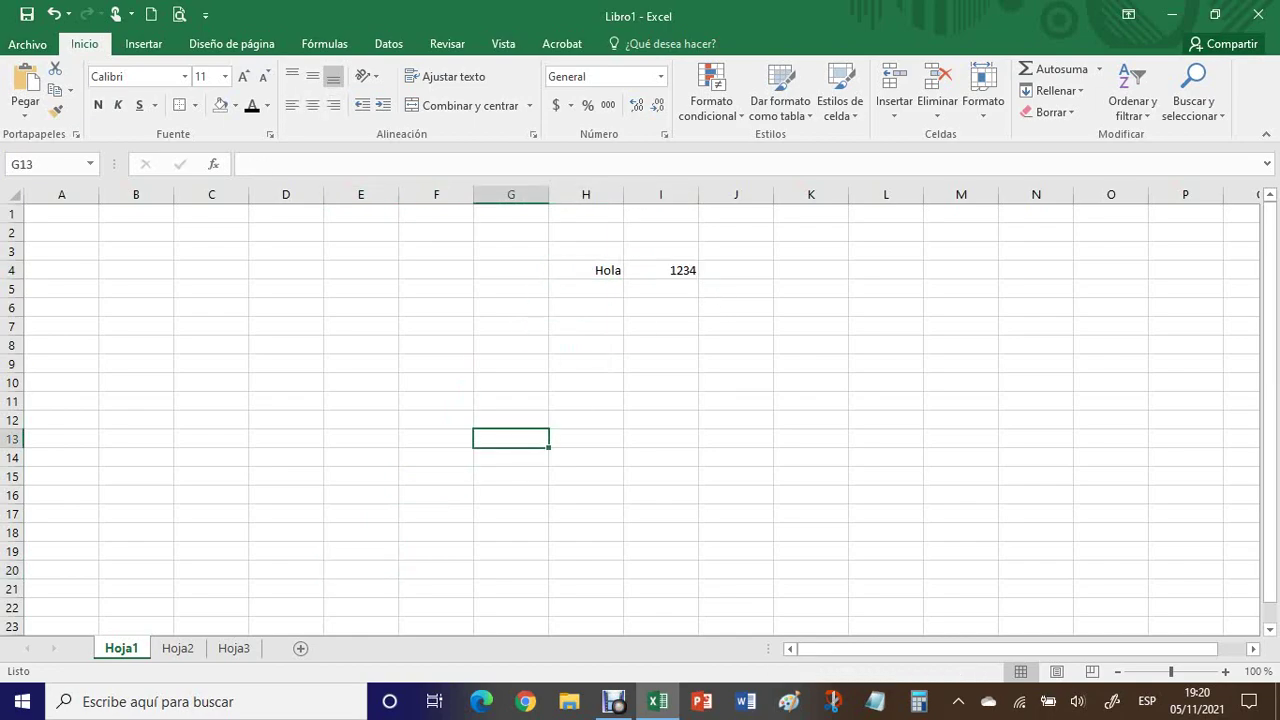
drag(586, 270, 661, 270)
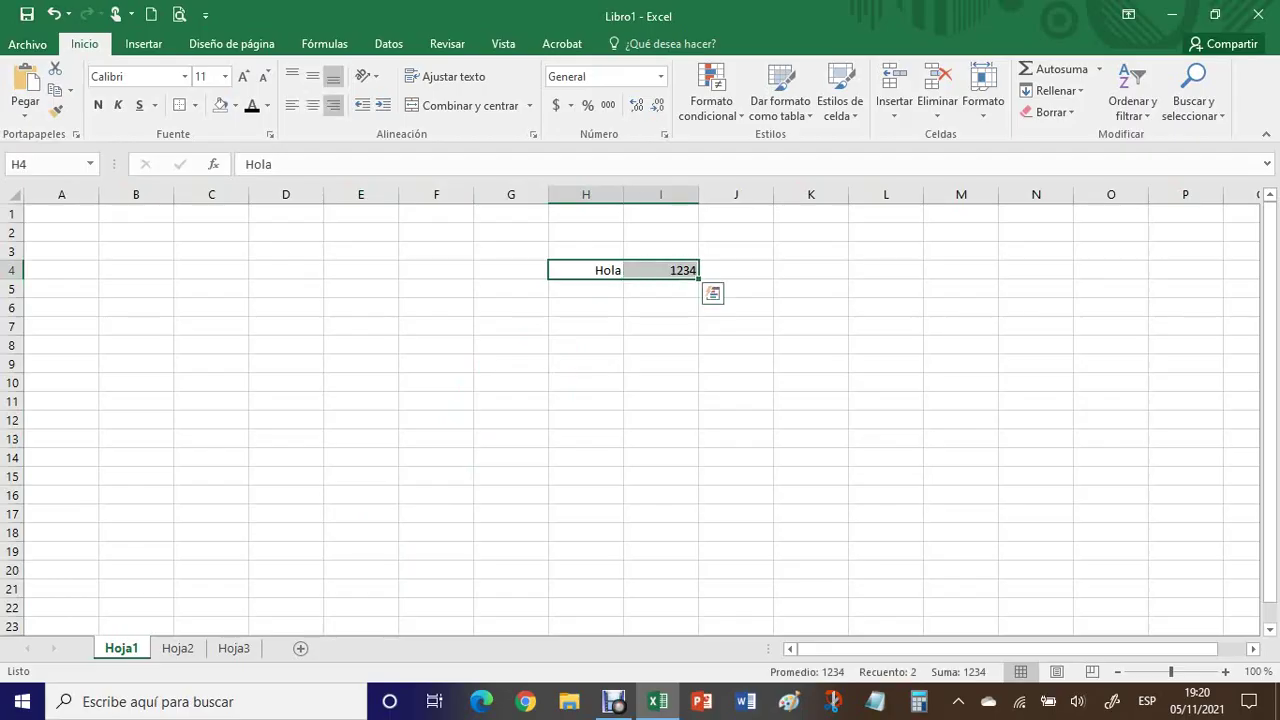
click(661, 345)
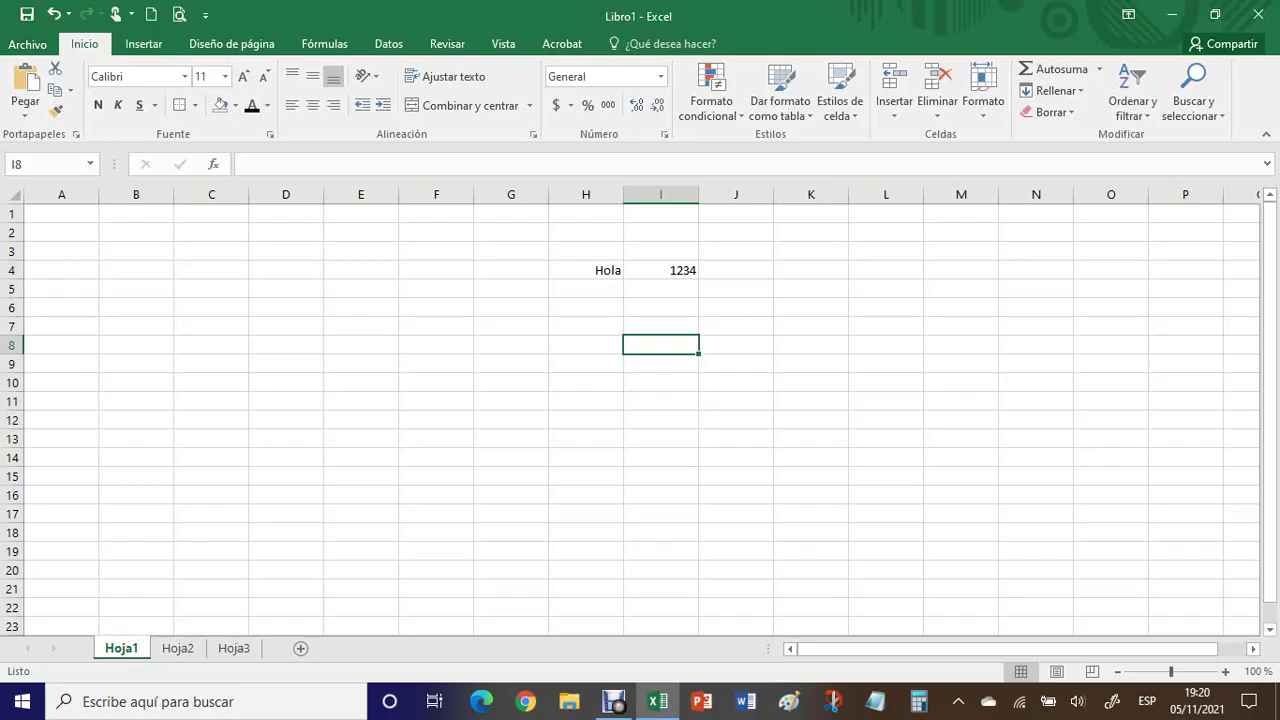
Increase the height of row 4 to about 2.5 times the other rows and enter Hola in cell E4
drag(12, 280, 12, 308)
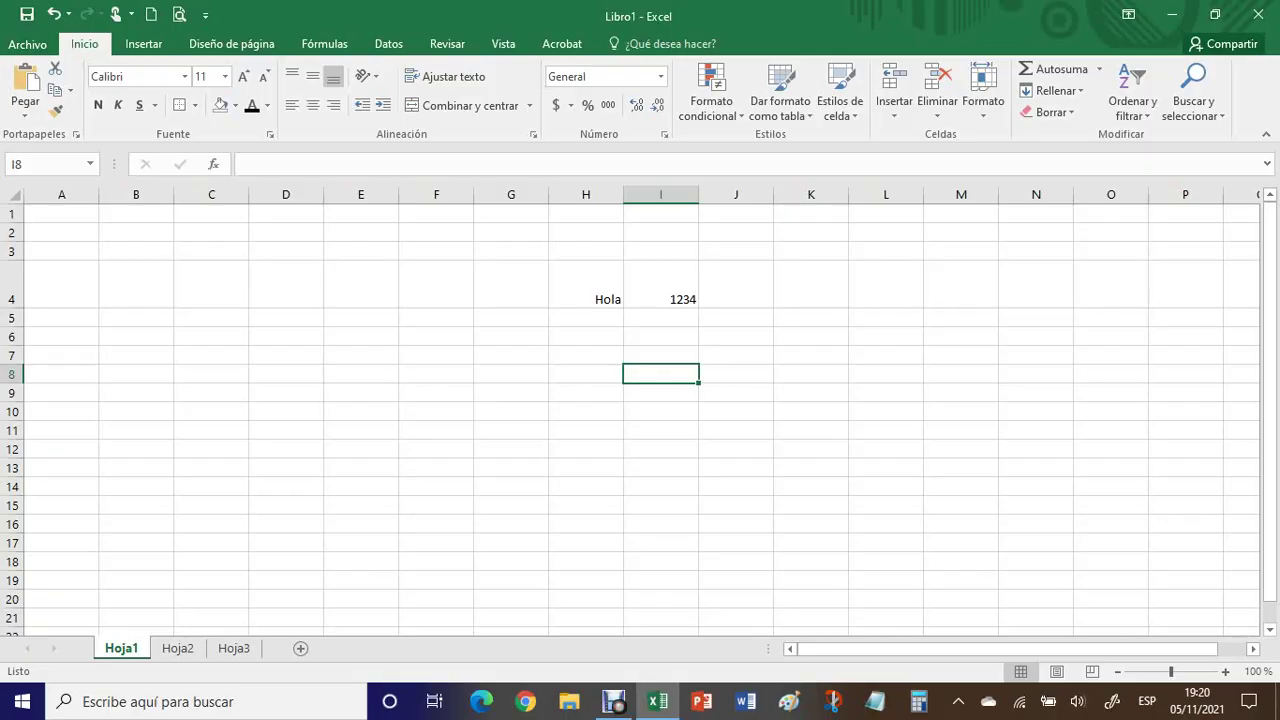
click(361, 285)
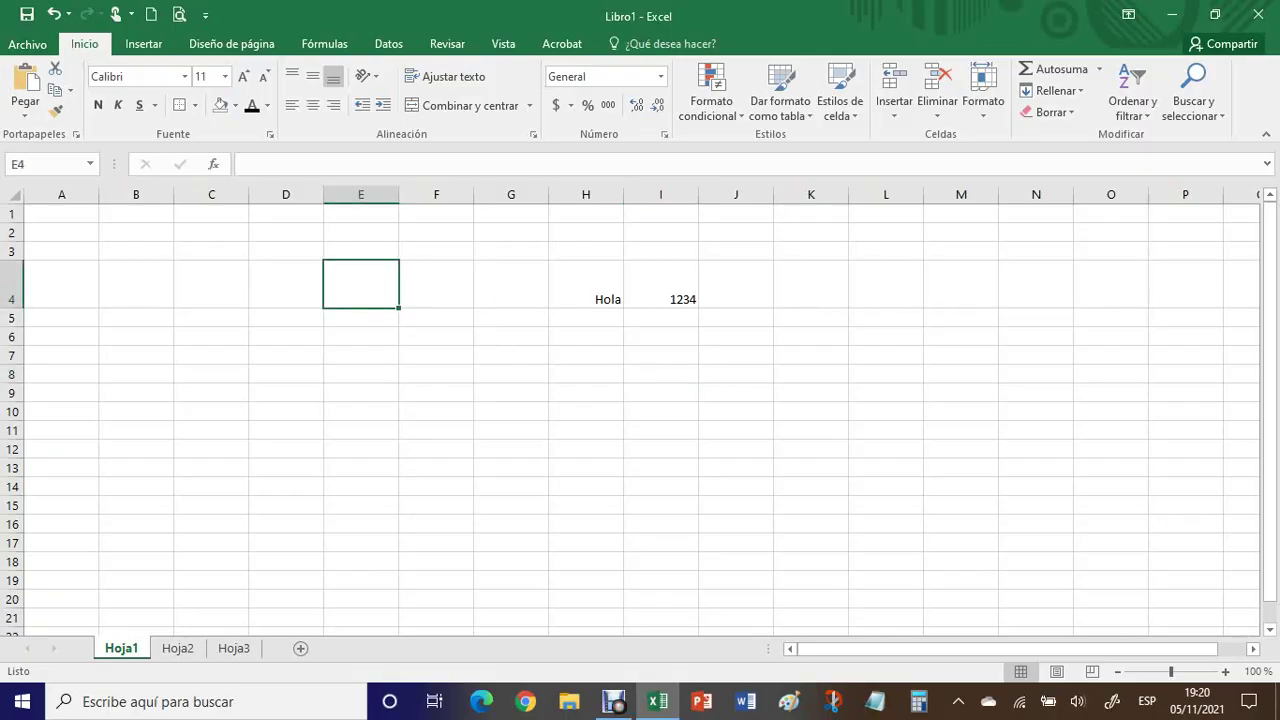
text(Hola)
key(Return)
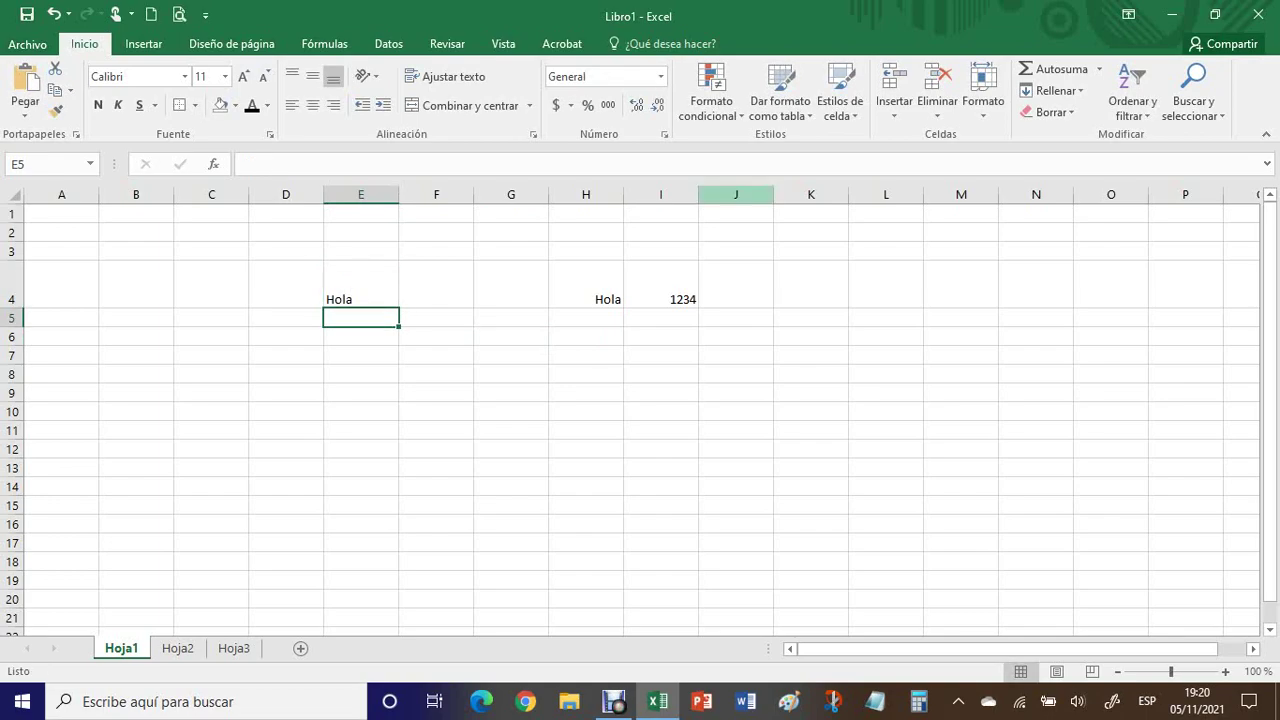
Set the vertical alignment of cell H4 to middle and finally to top
click(586, 288)
click(313, 76)
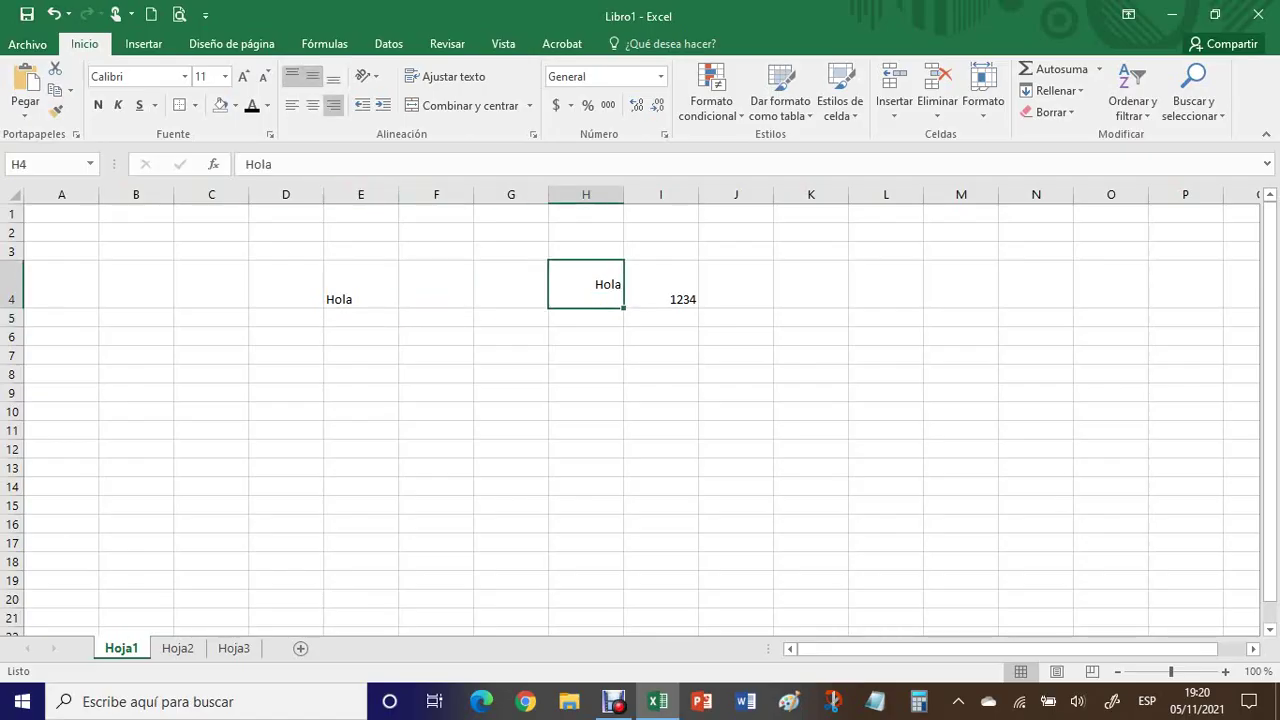
click(292, 76)
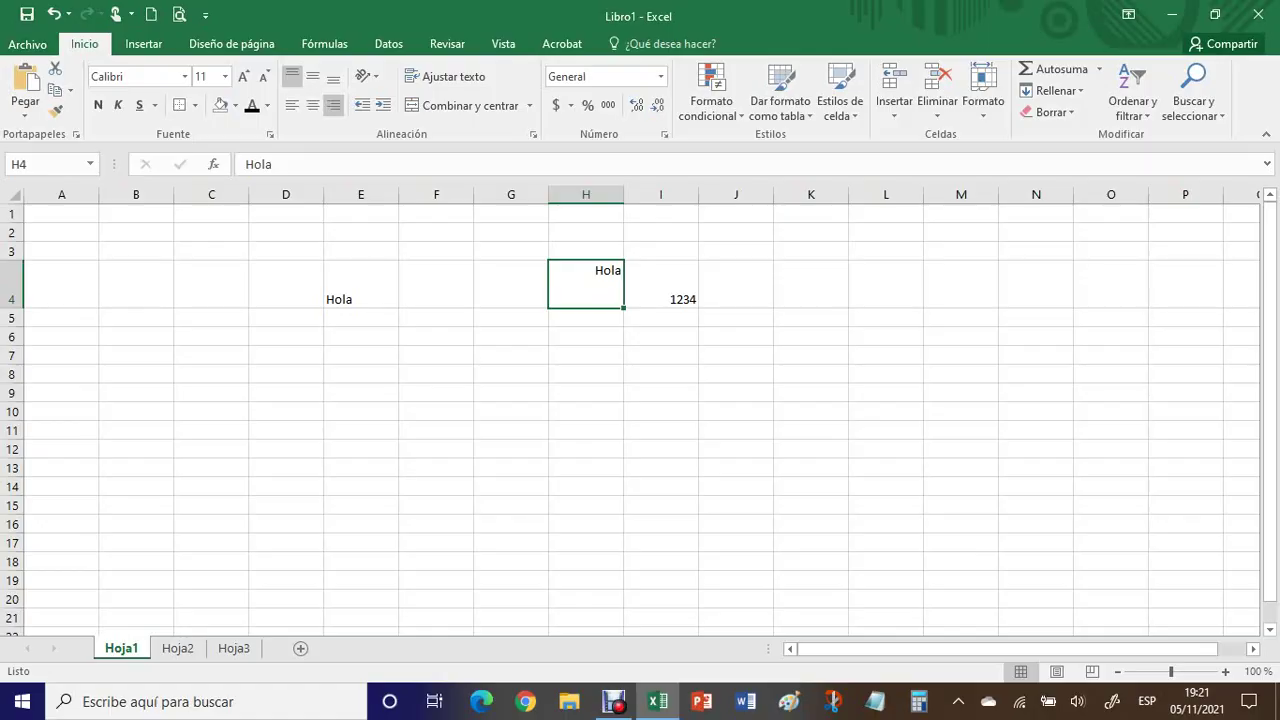
Centre the Hola text in cell E4 both vertically and horizontally
click(361, 285)
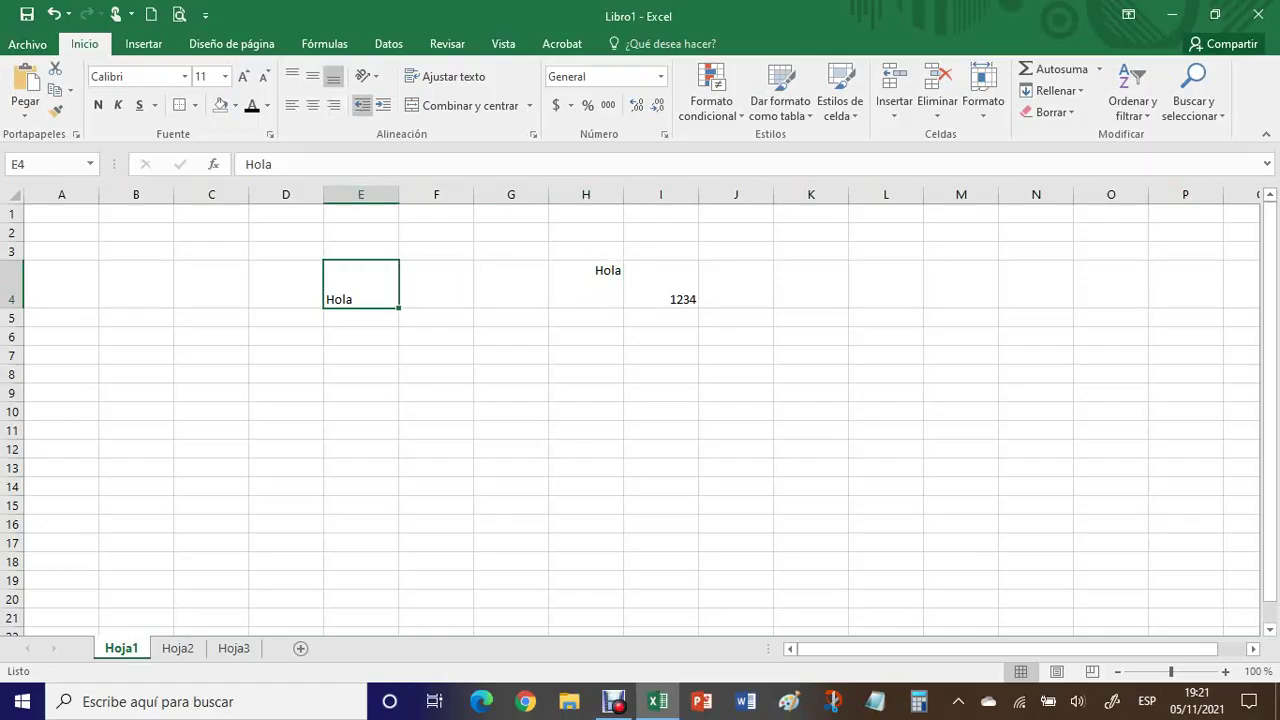
click(313, 76)
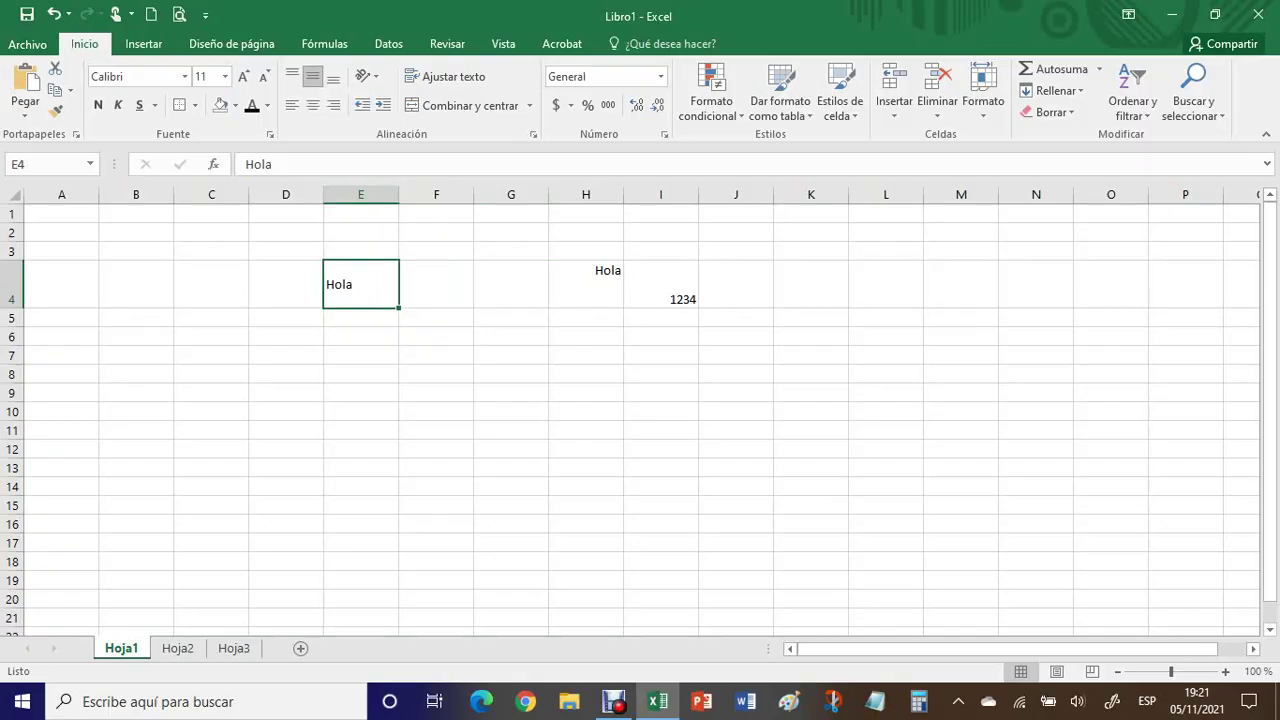
click(313, 104)
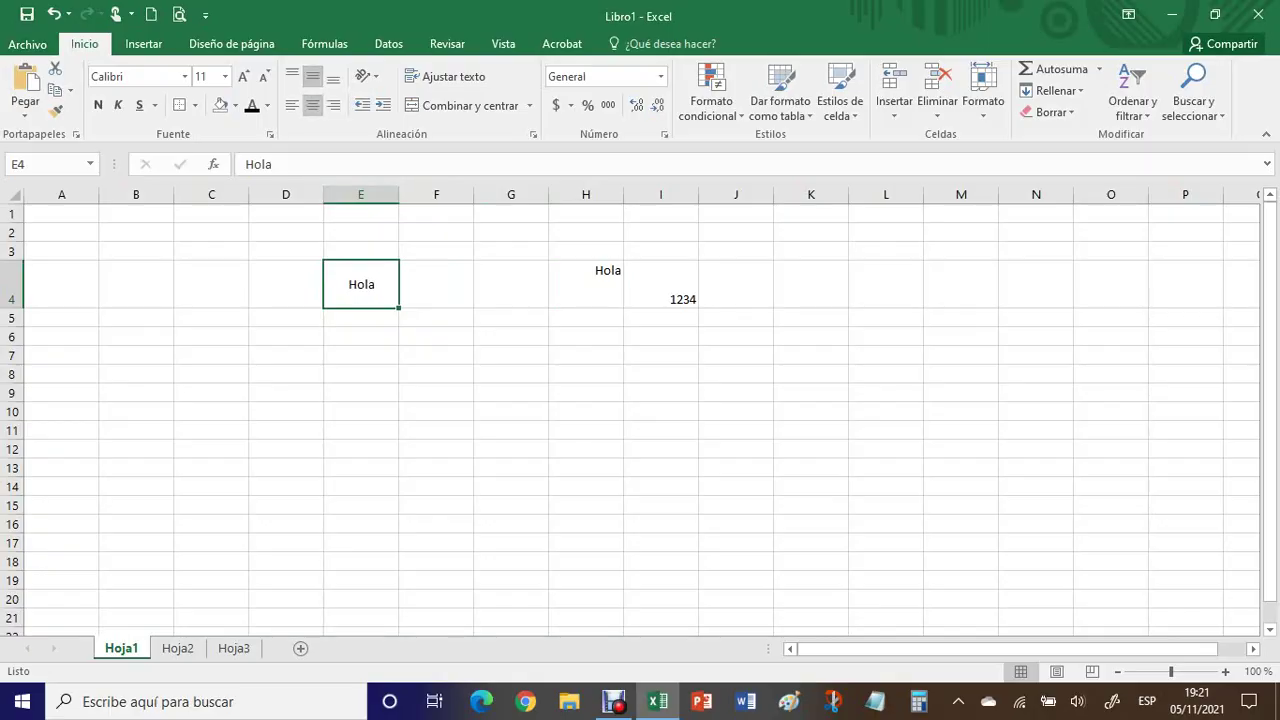
Align the Hola text in cell E4 to the top left and finally to the bottom right, and deselect it
click(291, 76)
click(291, 105)
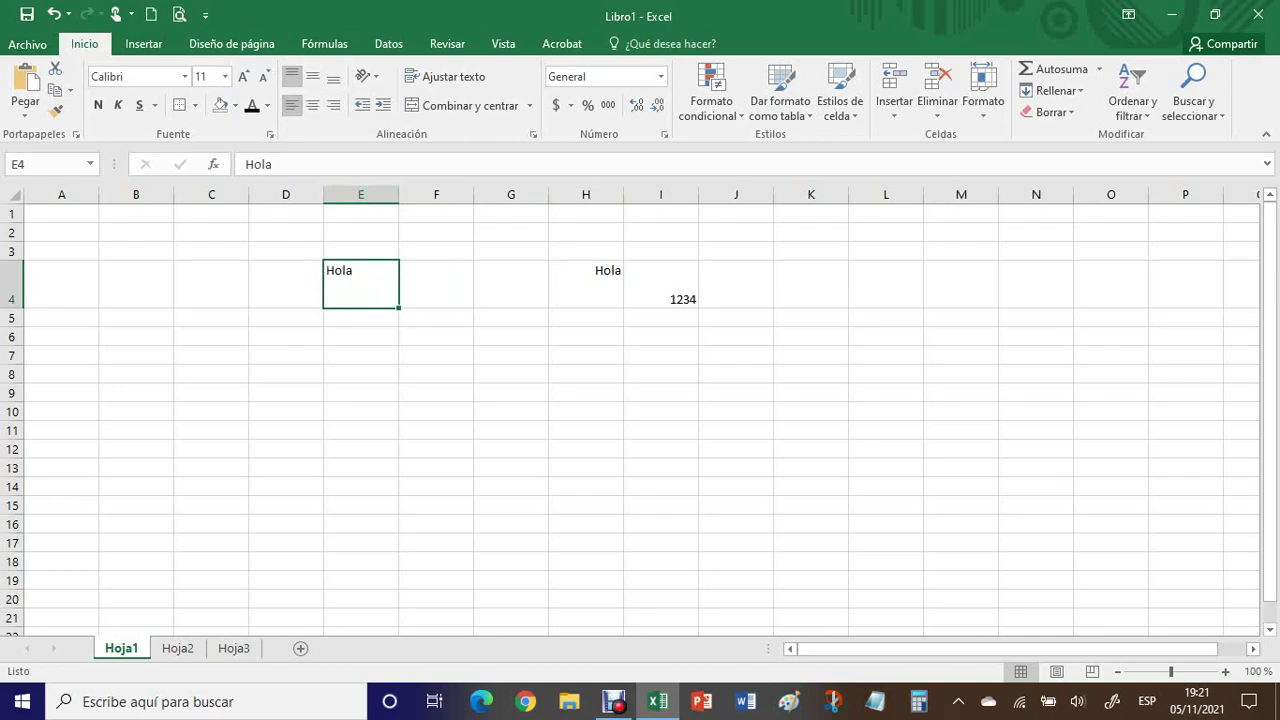
click(333, 76)
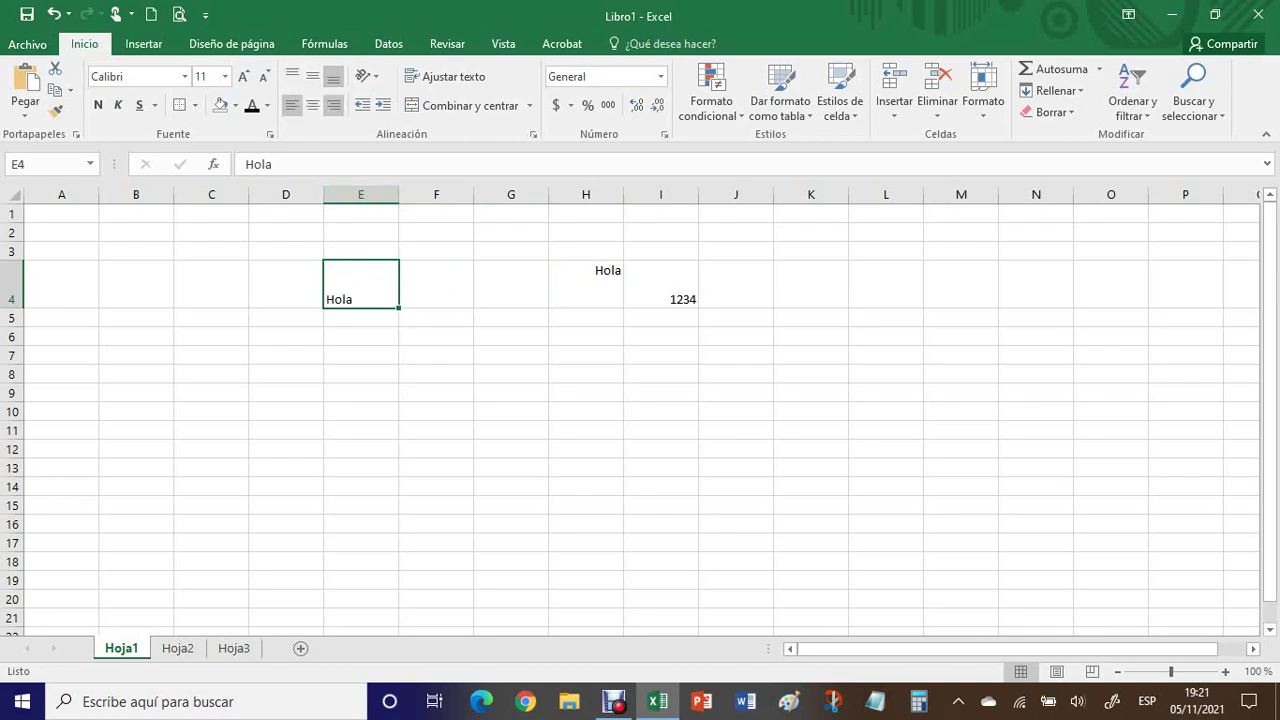
click(333, 105)
click(511, 487)
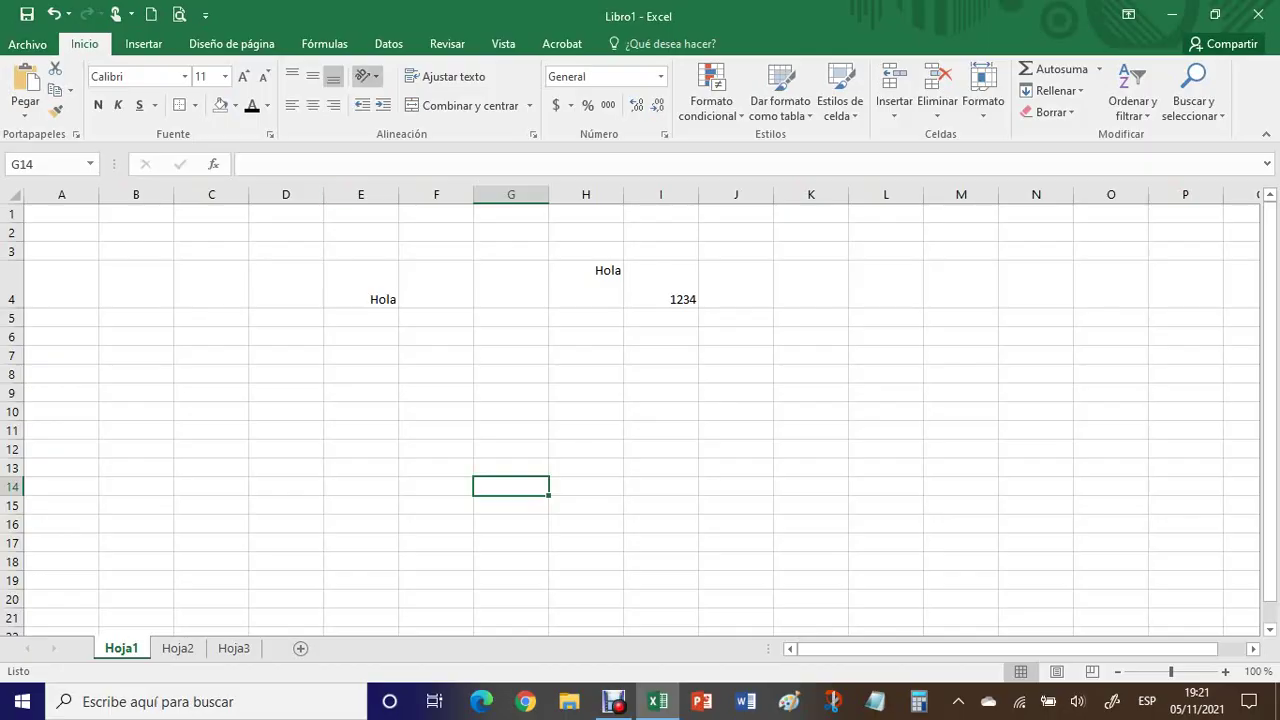
Set the orientation of the Hola text in cell E4 to vertical text (Texto vertical)
click(366, 76)
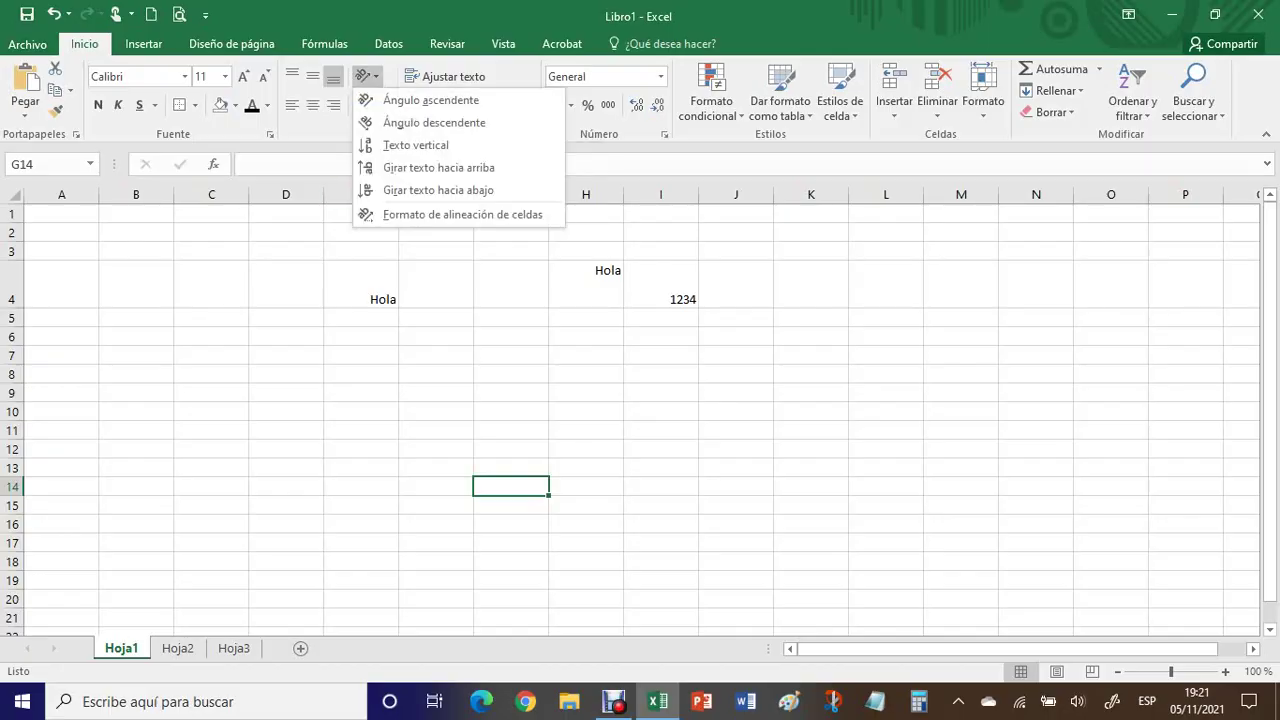
click(361, 285)
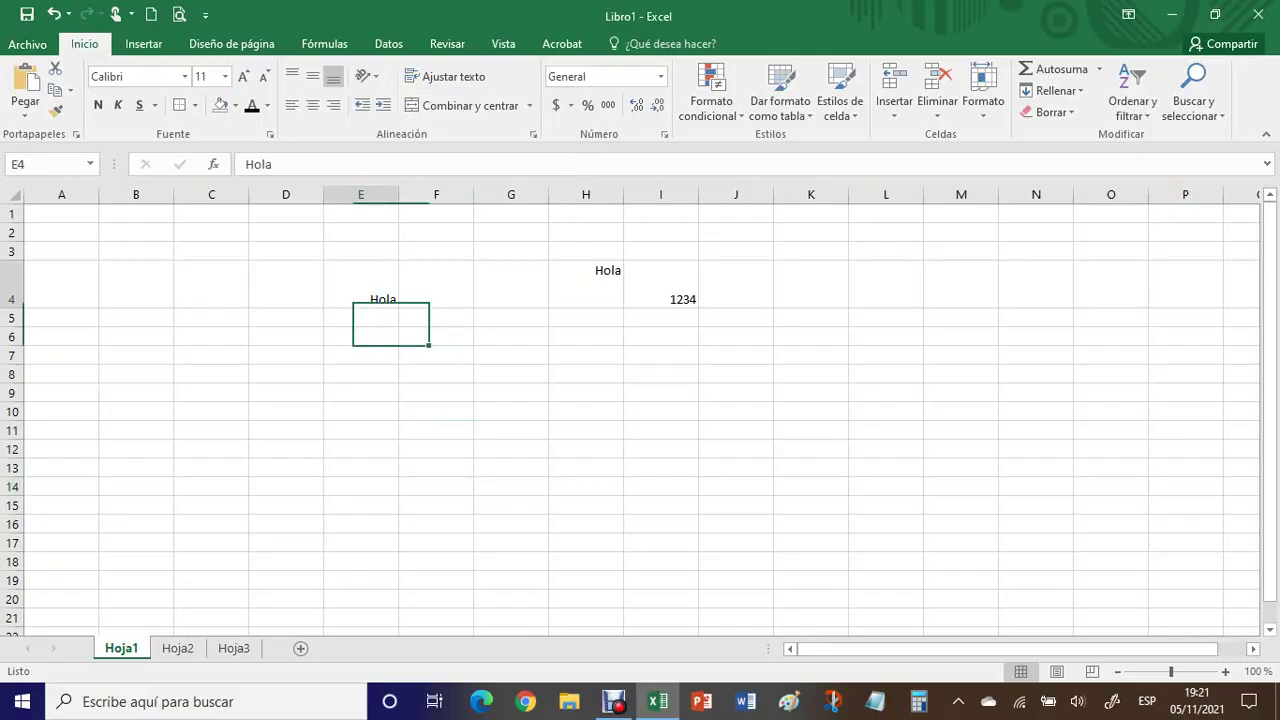
click(366, 76)
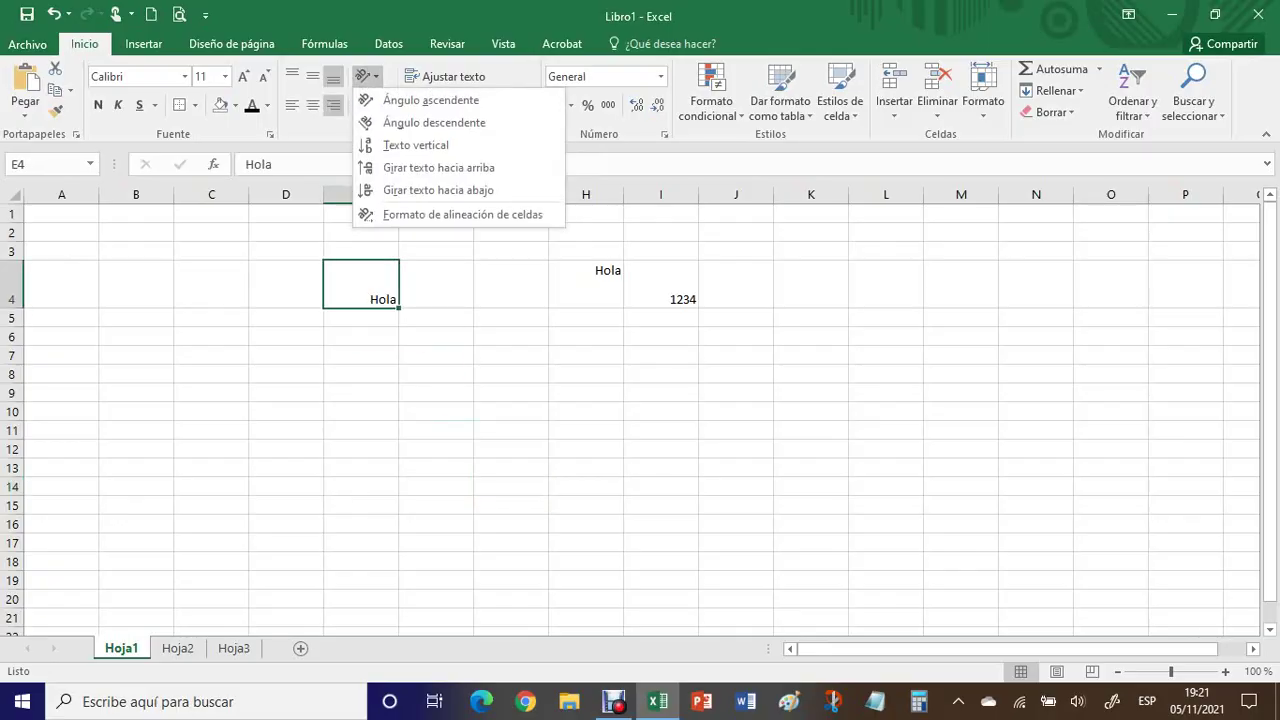
click(415, 145)
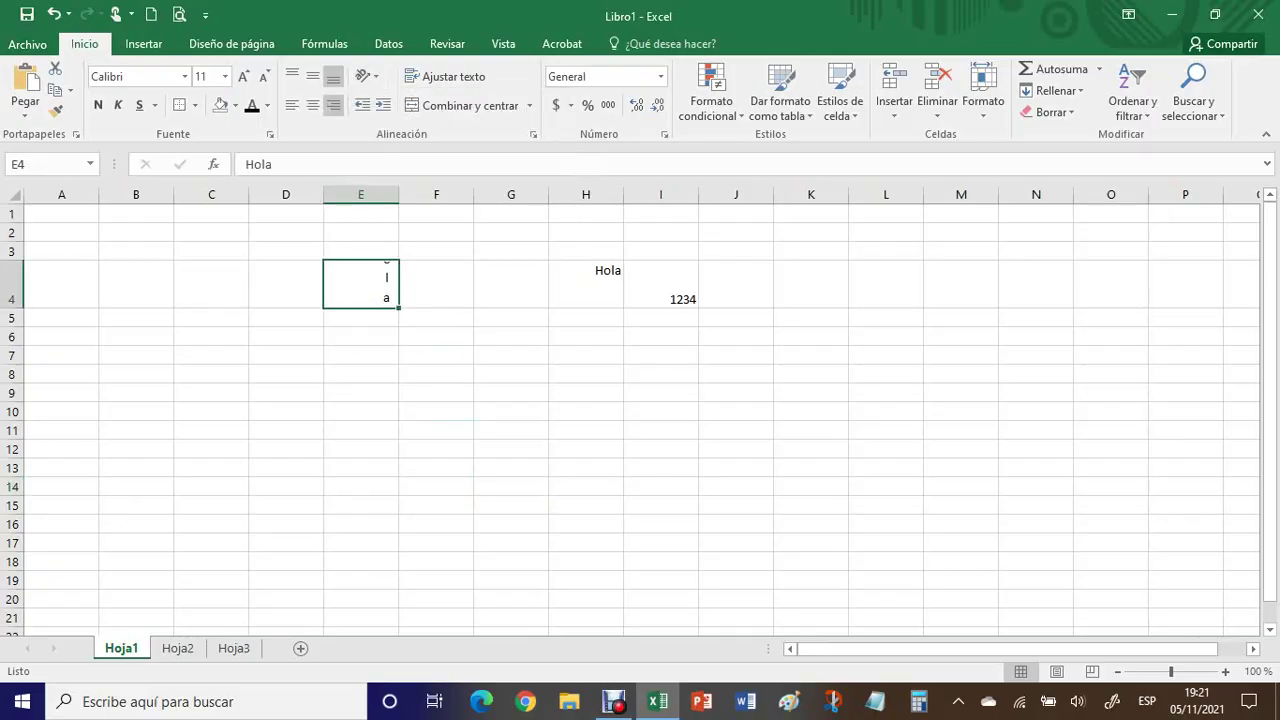
Increase row 4 to about five times the height of the other rows and centre E4's text vertically and horizontally
drag(12, 308, 12, 355)
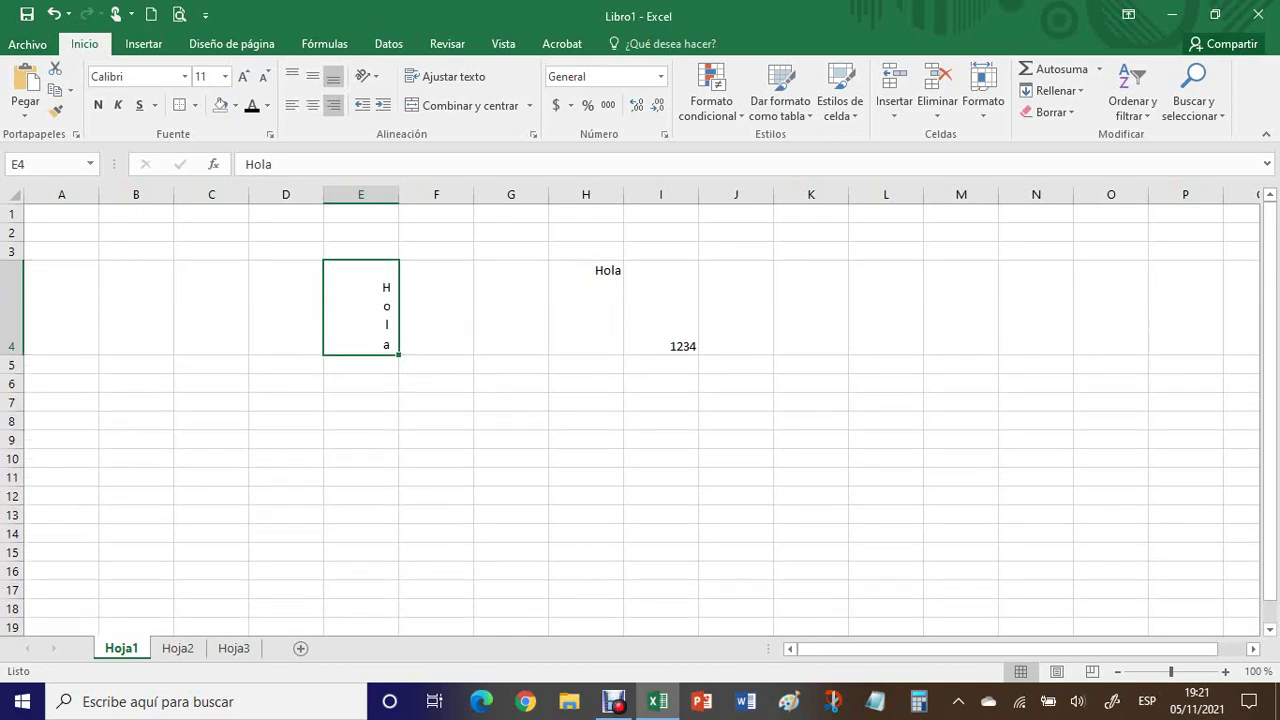
click(313, 76)
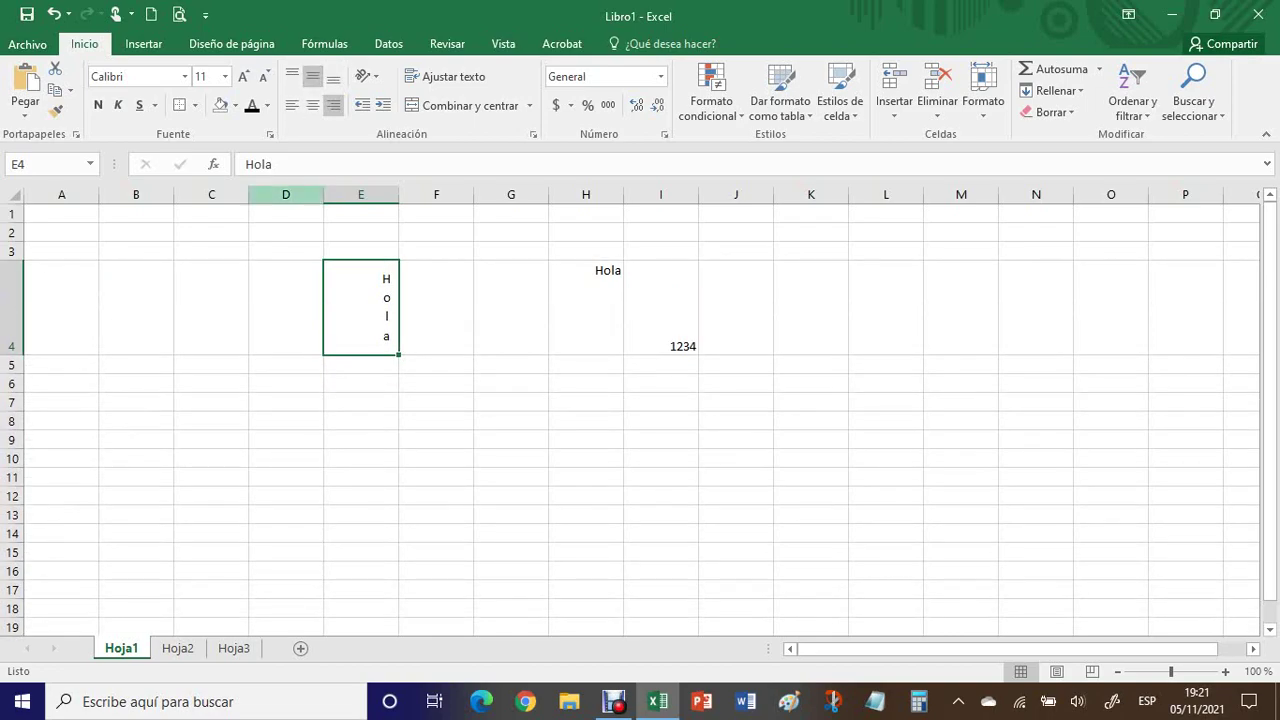
click(313, 104)
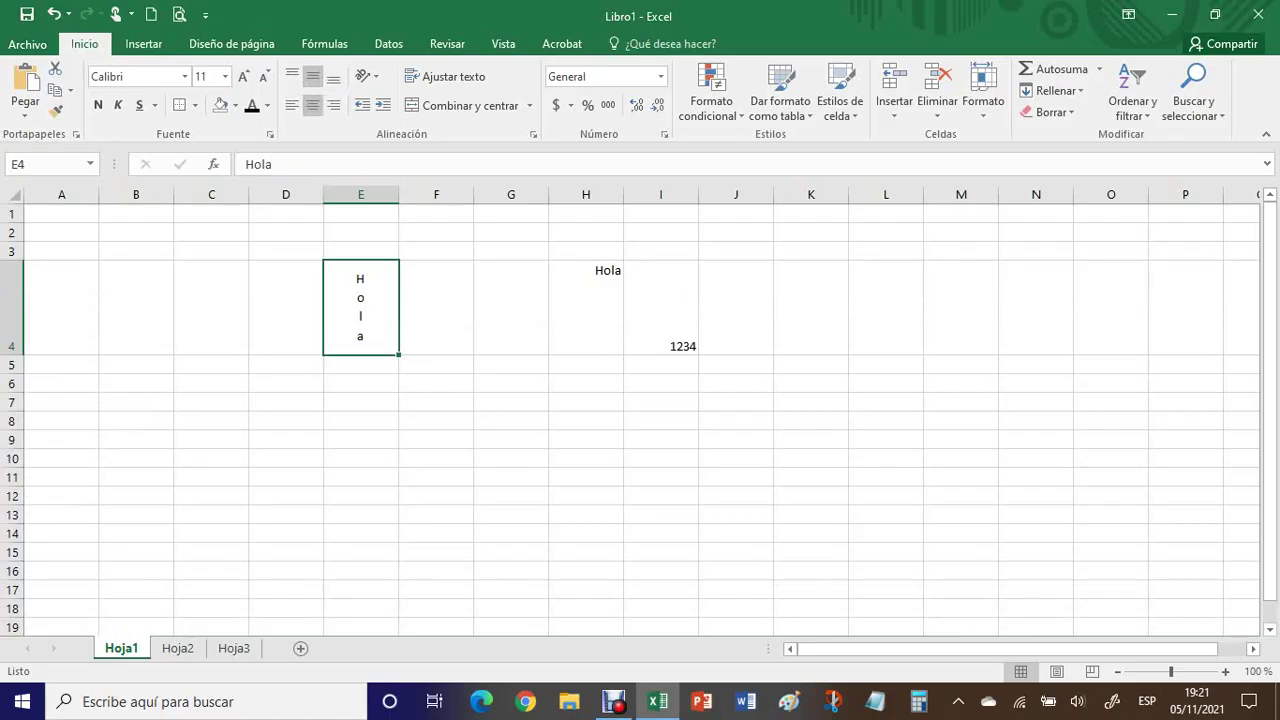
Rotate the Hola text in cell E4 upward and reduce row 4 to just under four times the normal row height
click(365, 76)
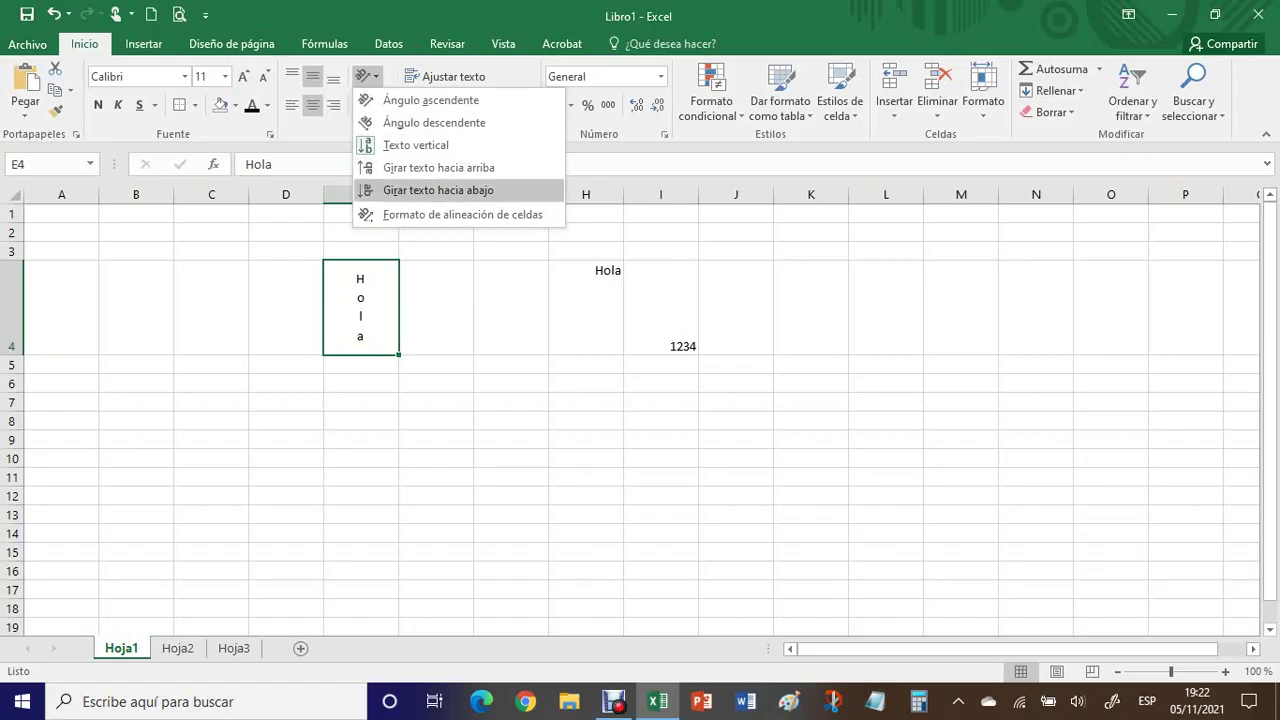
key(Up)
key(Return)
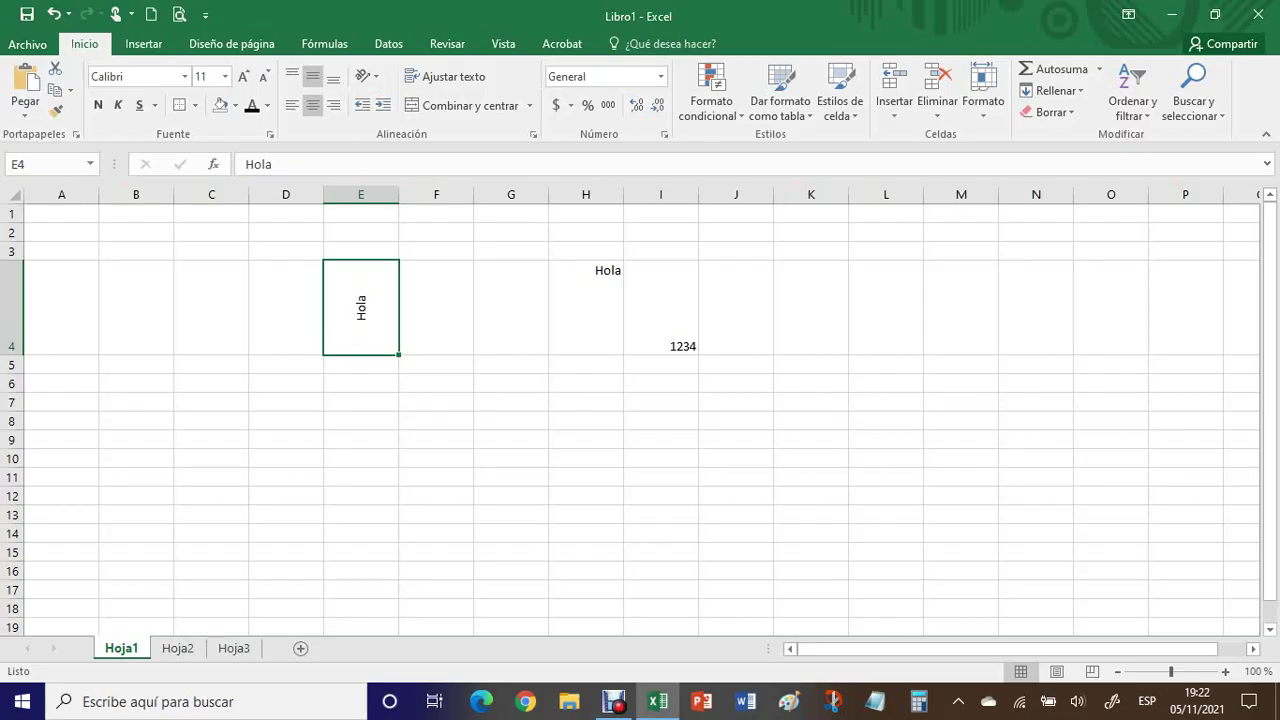
drag(12, 355, 12, 331)
click(286, 415)
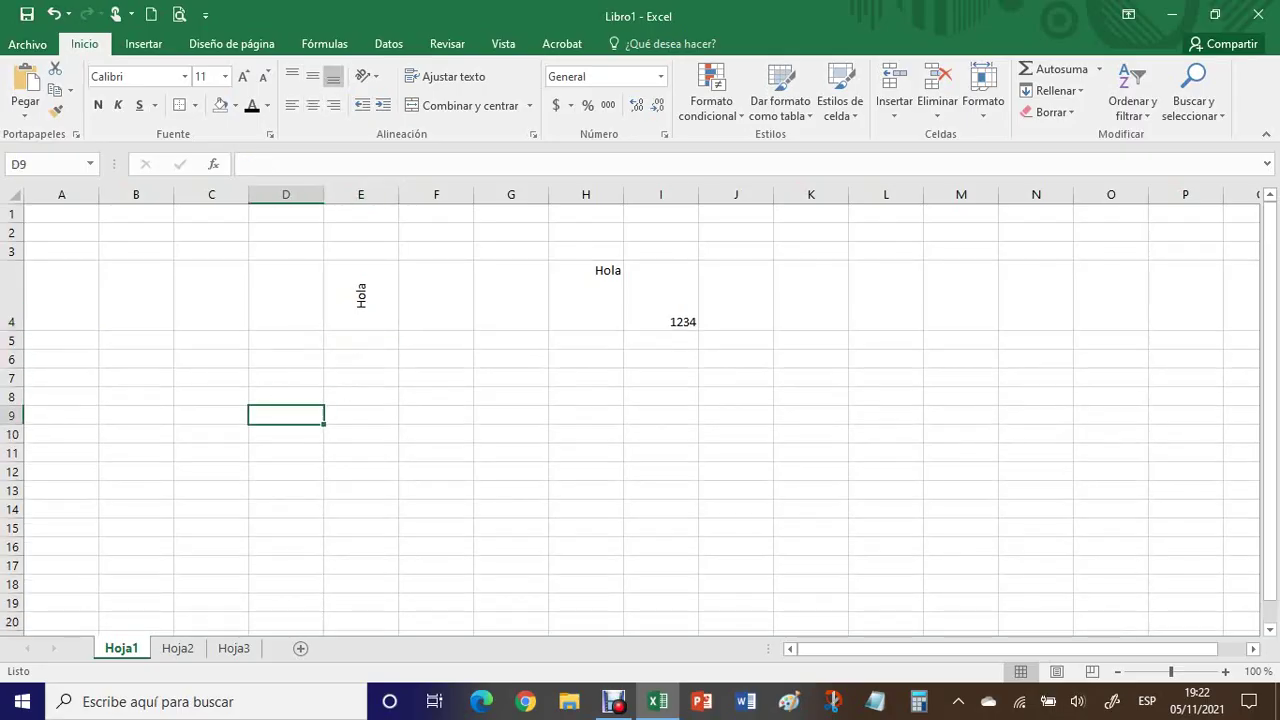
click(361, 296)
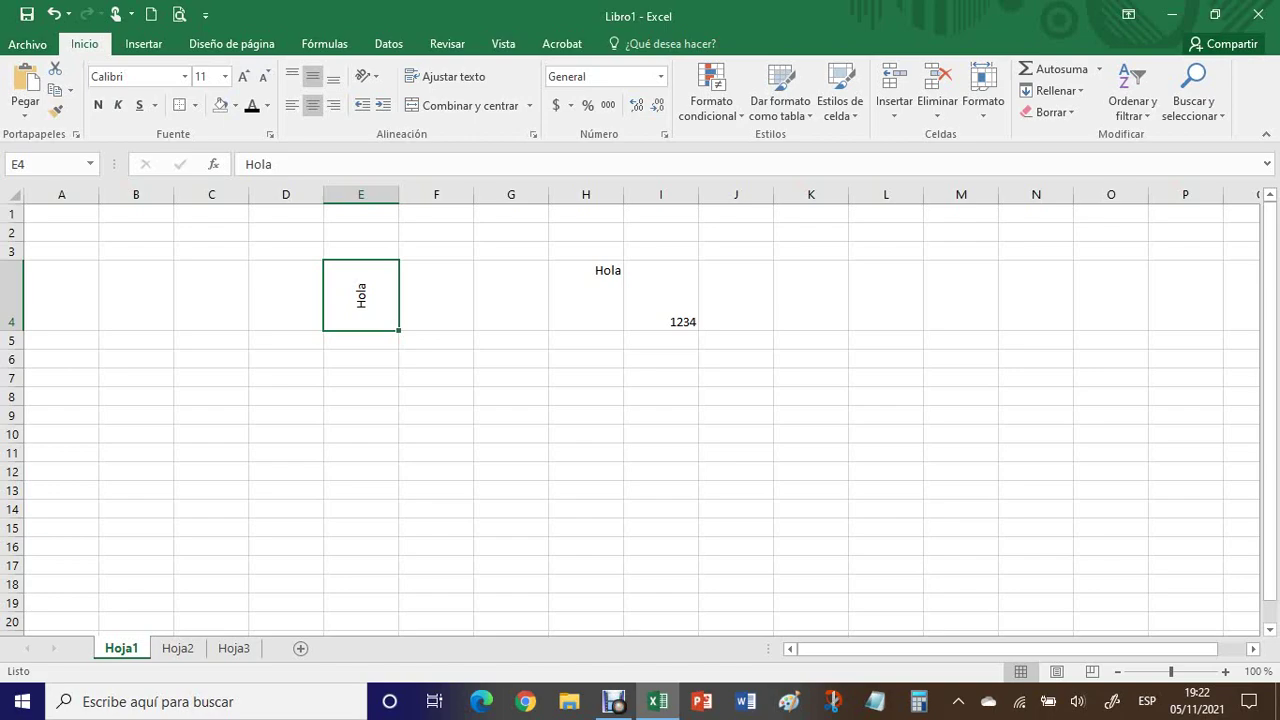
click(511, 490)
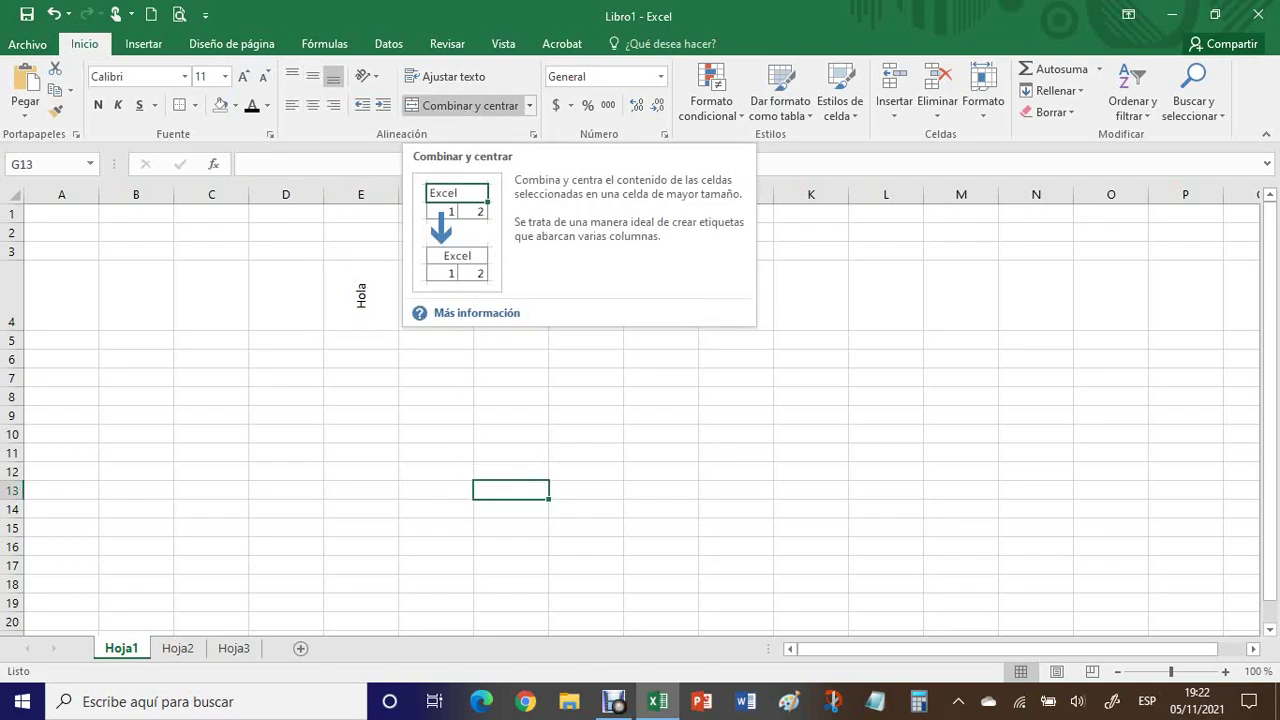
Enter Telefonos in cell D7 as the heading of a small phone table
click(436, 397)
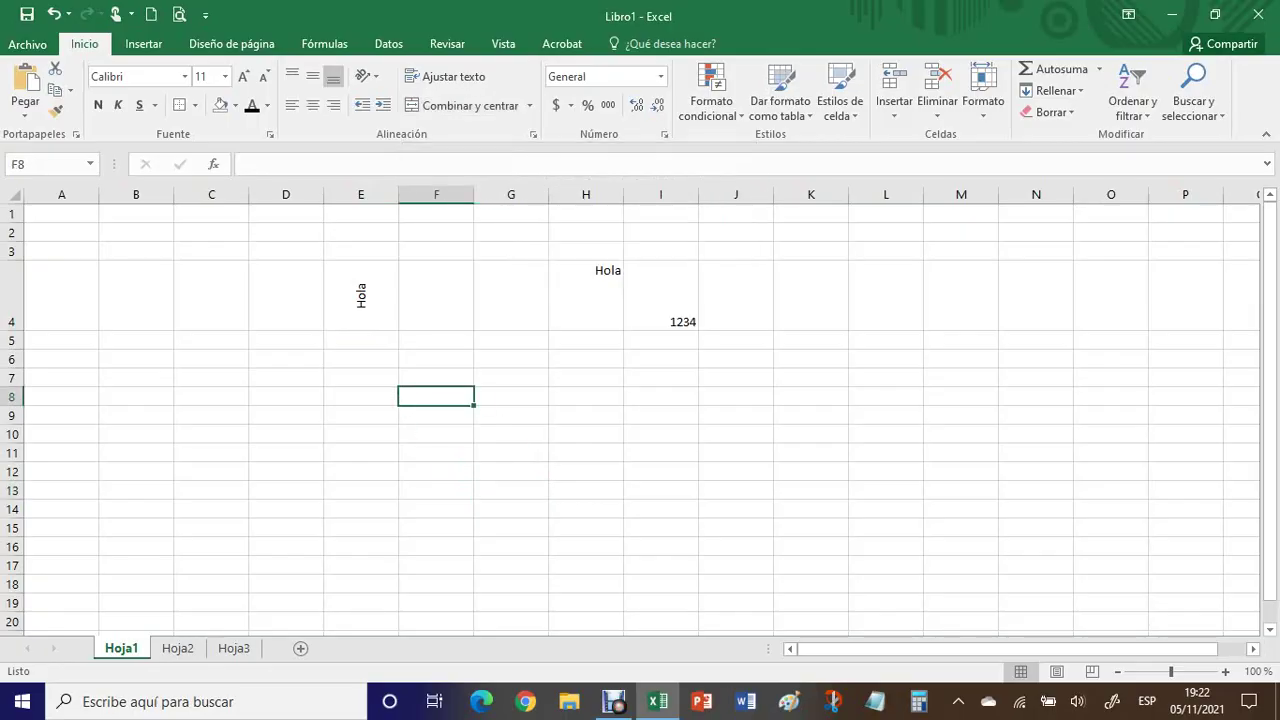
key(Up)
key(Left)
key(Left)
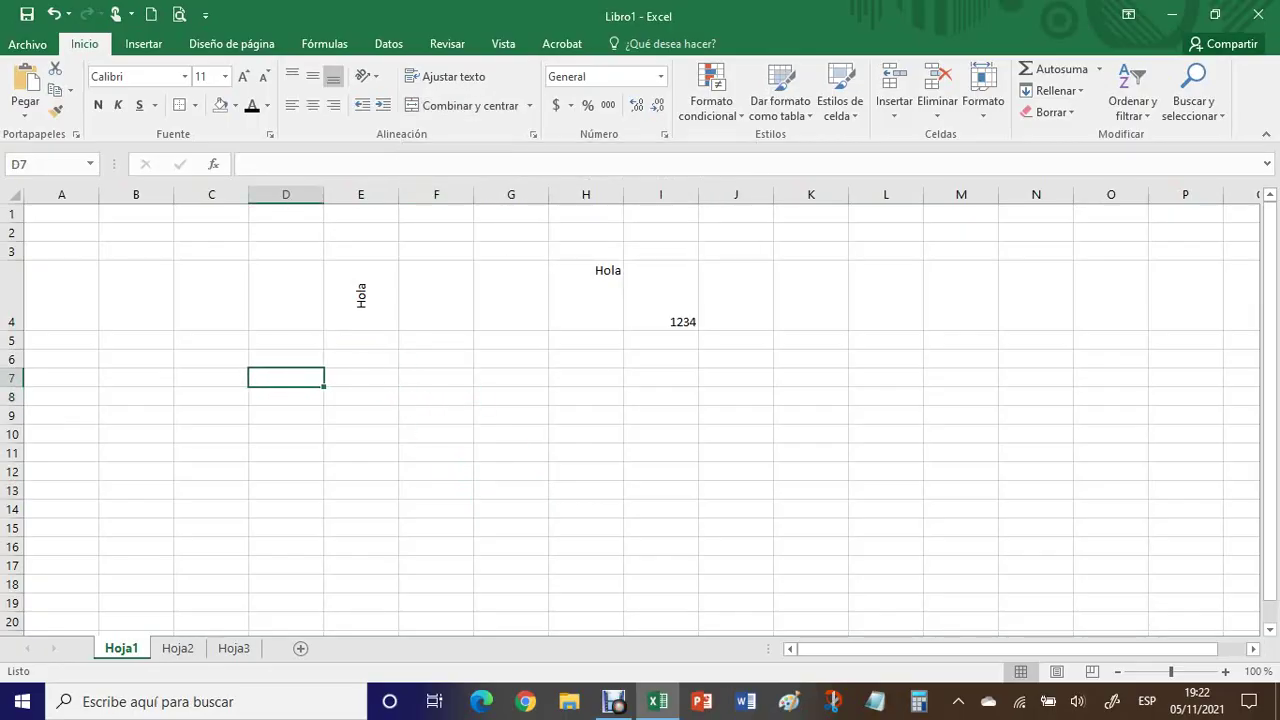
text(Teler)
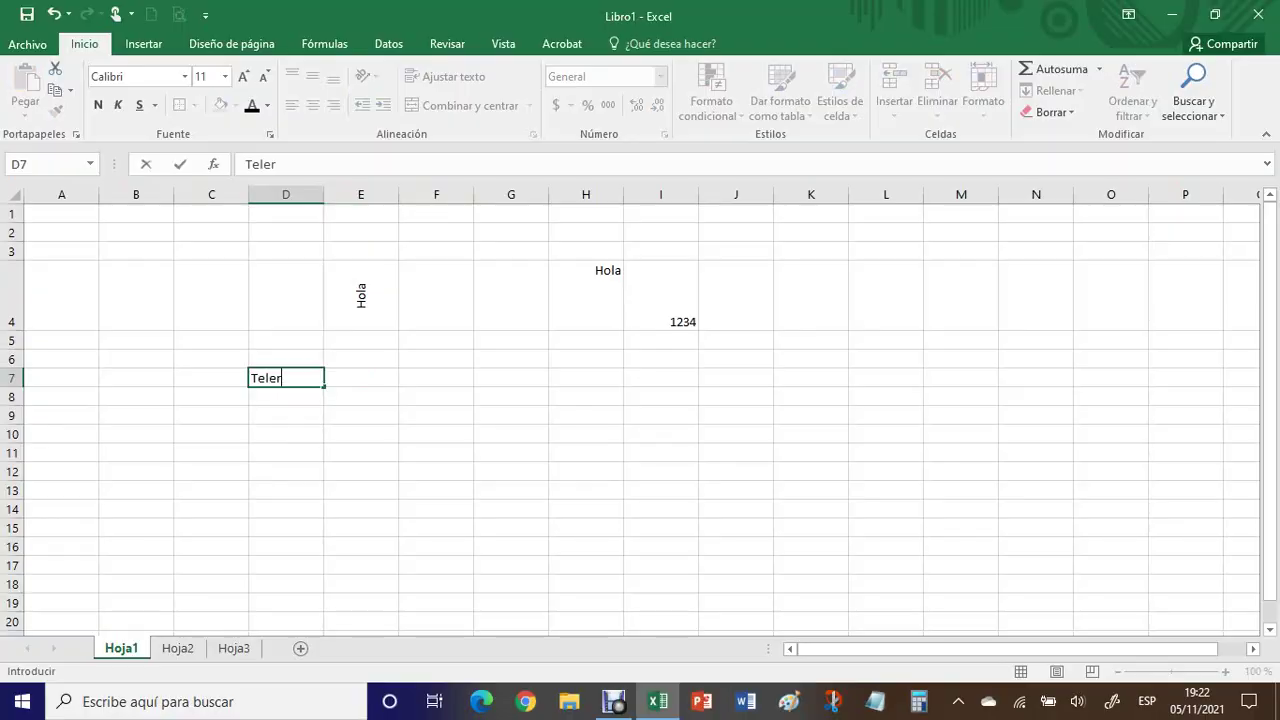
key(BackSpace)
text(fonos)
key(Return)
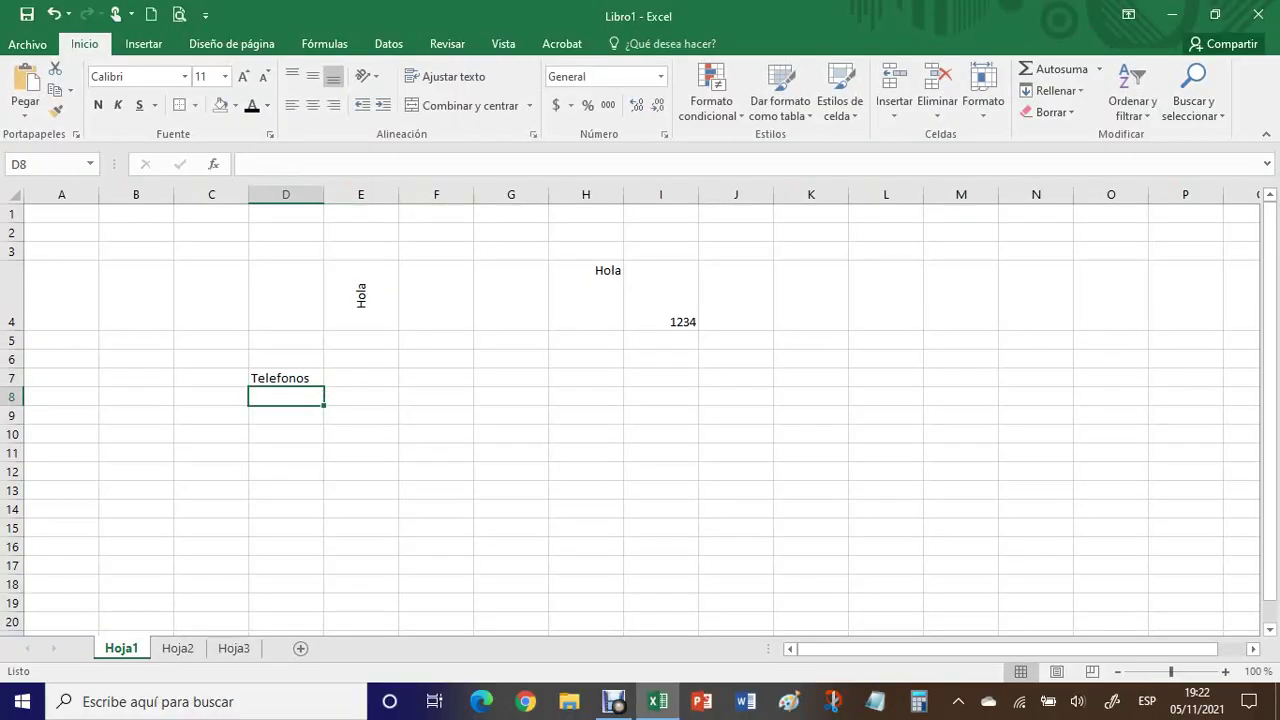
Enter the column headers Area in cell D8 and Numero in cell E8
text(Area)
key(Tab)
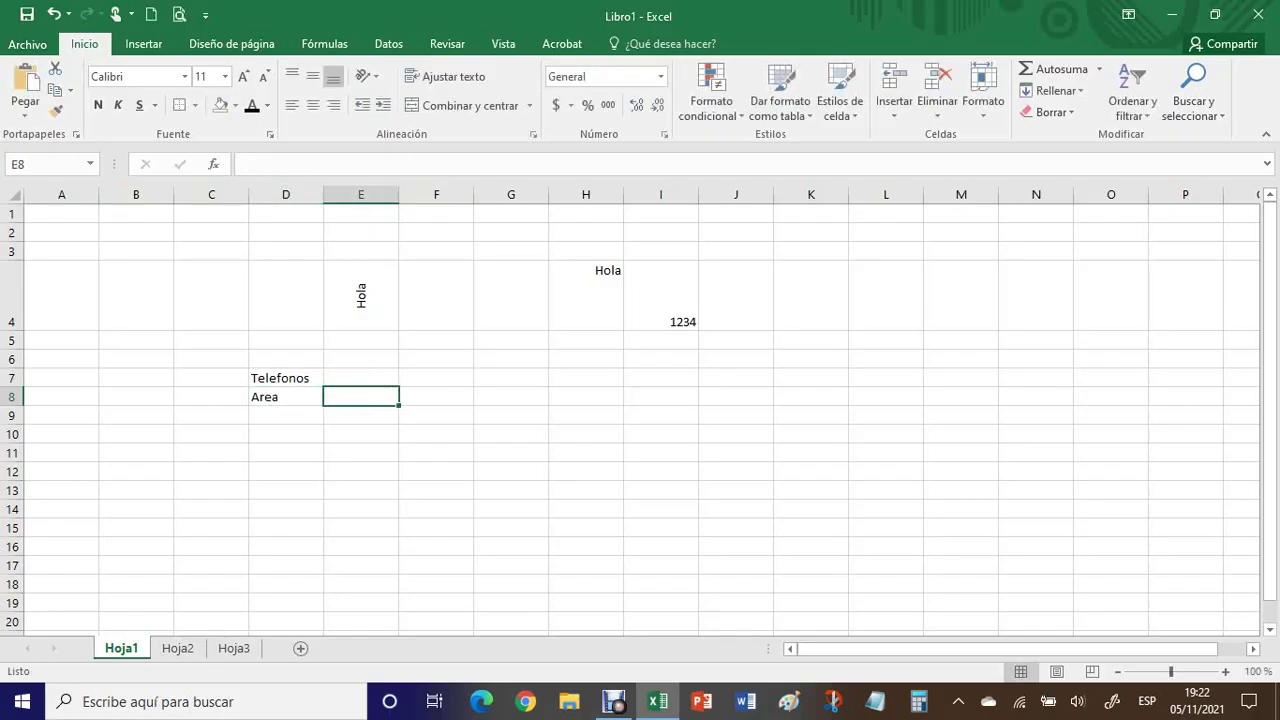
text(Numero)
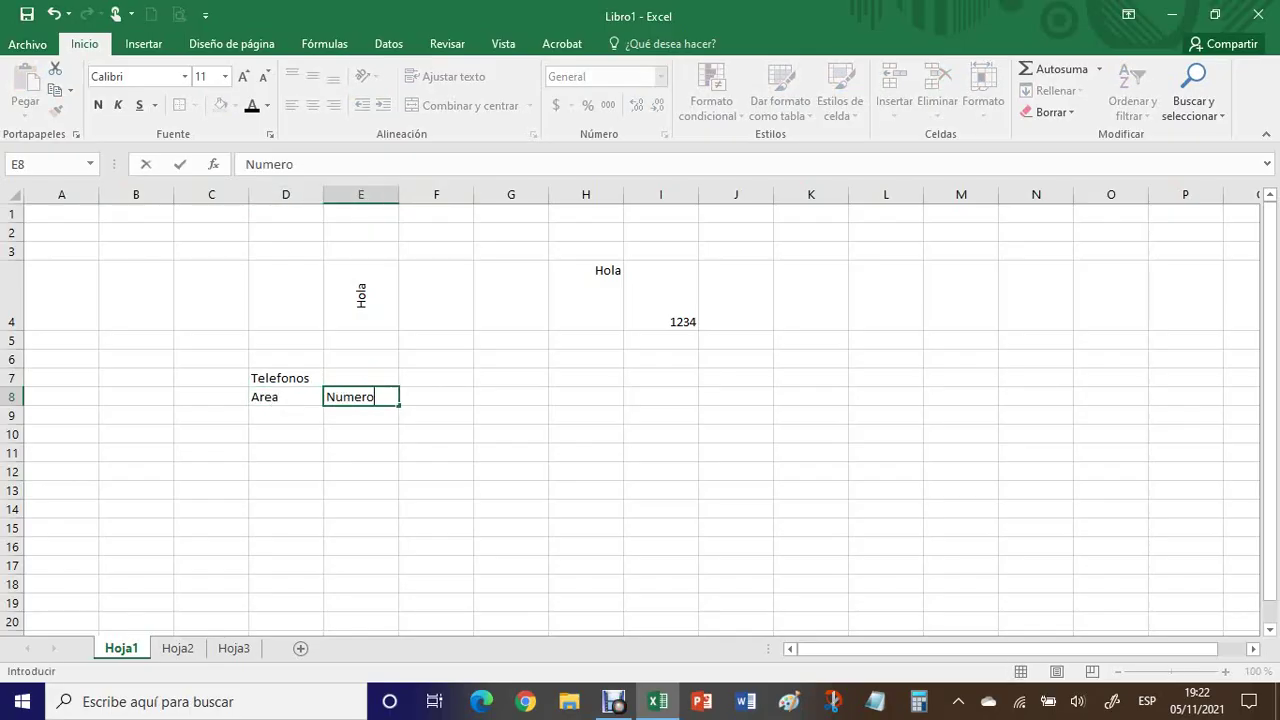
key(Return)
Enter the area code 11 in cell D9 and an eight-digit sample phone number in cell E9
key(Left)
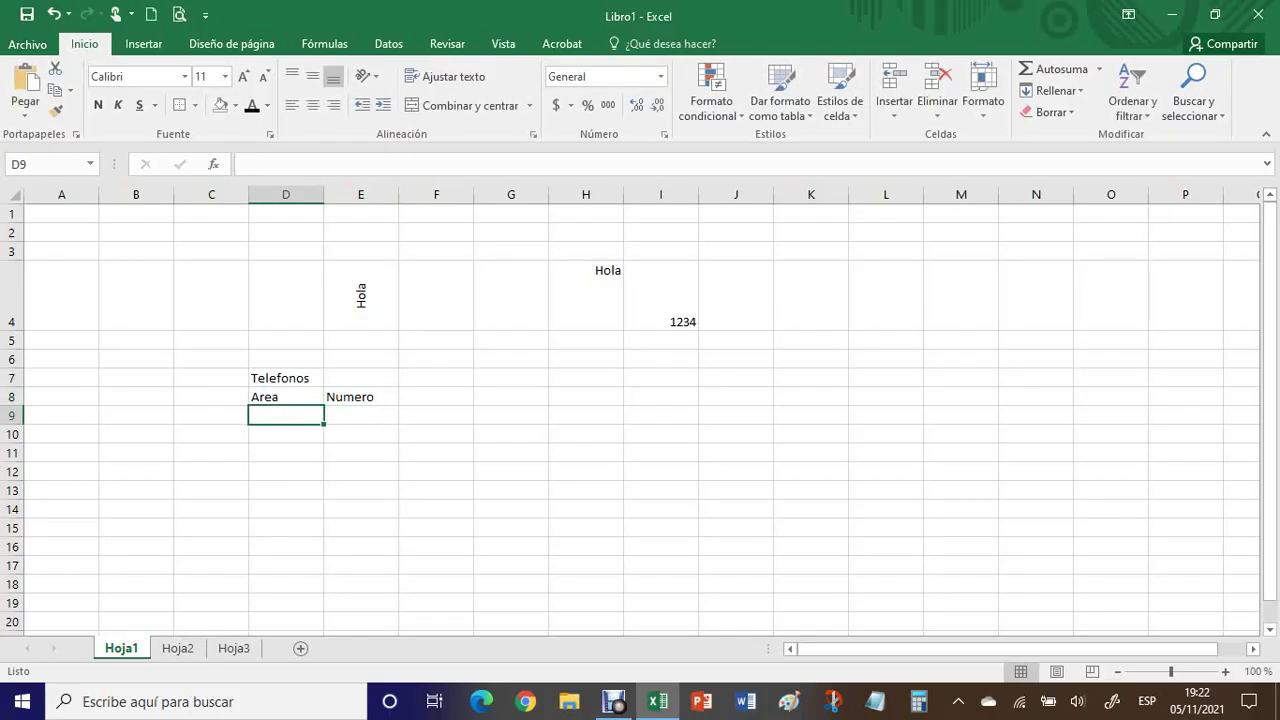
text(11)
key(Tab)
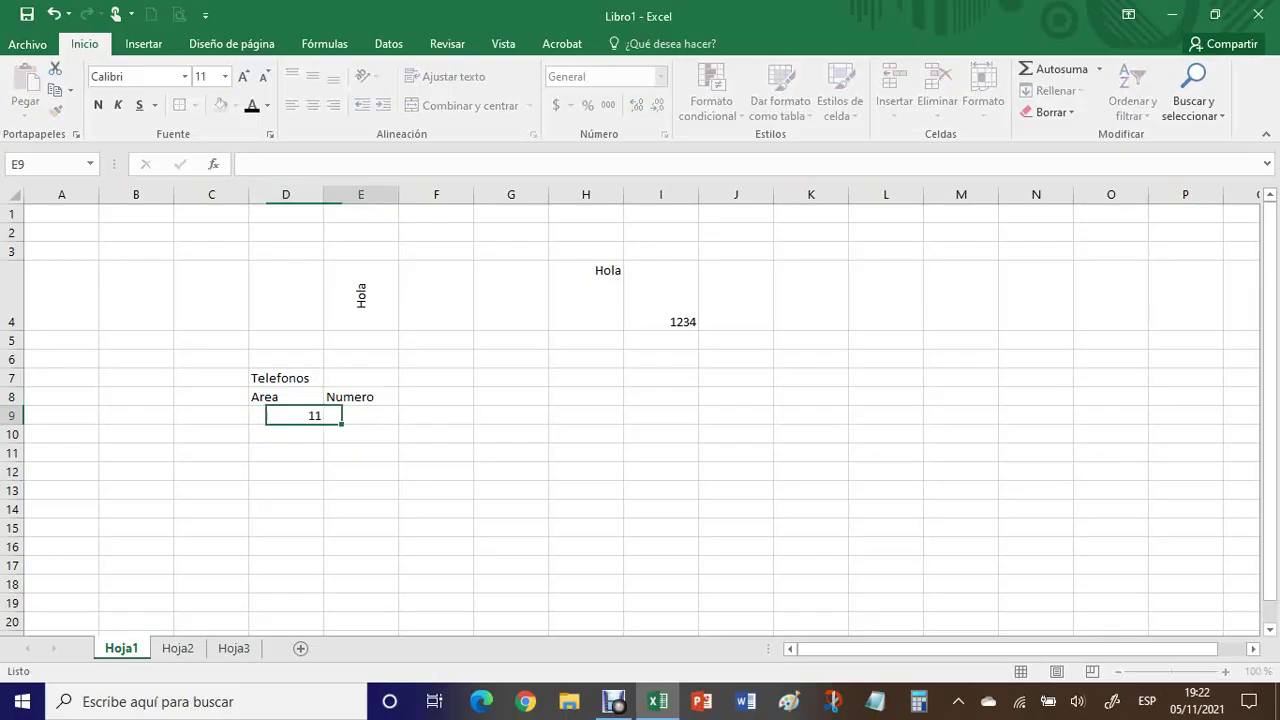
text(44)
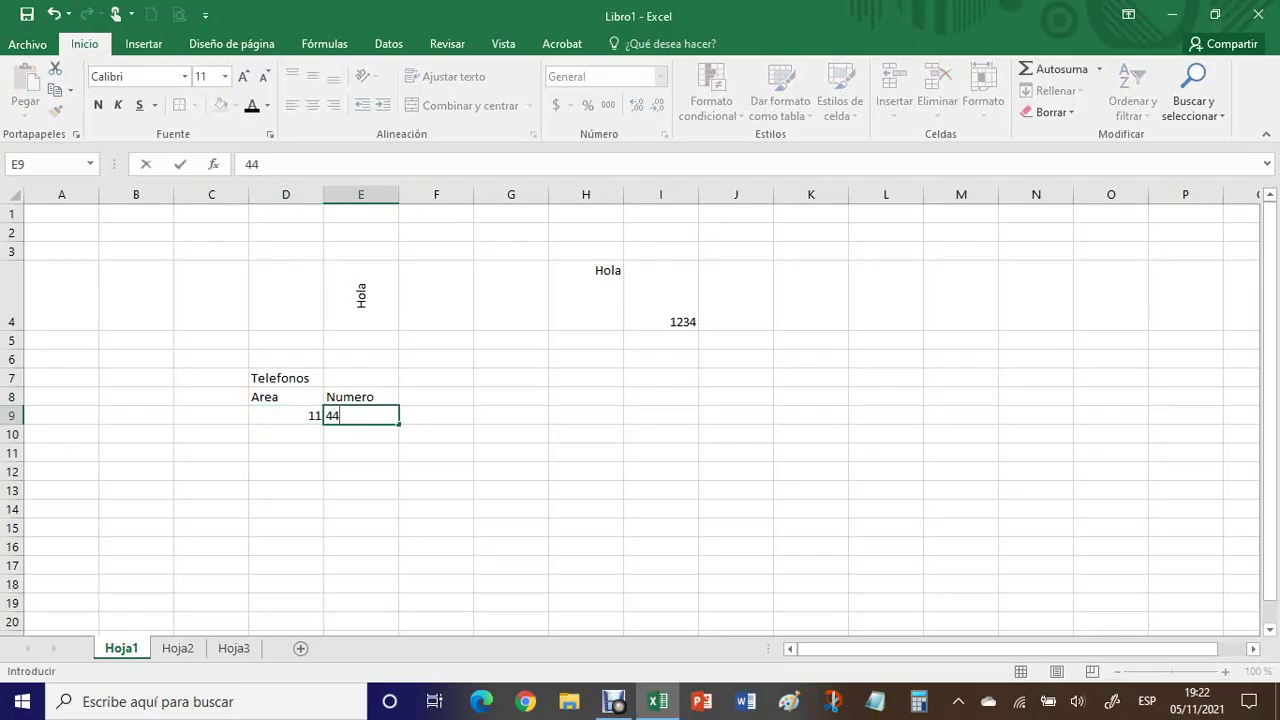
text(444444)
click(511, 415)
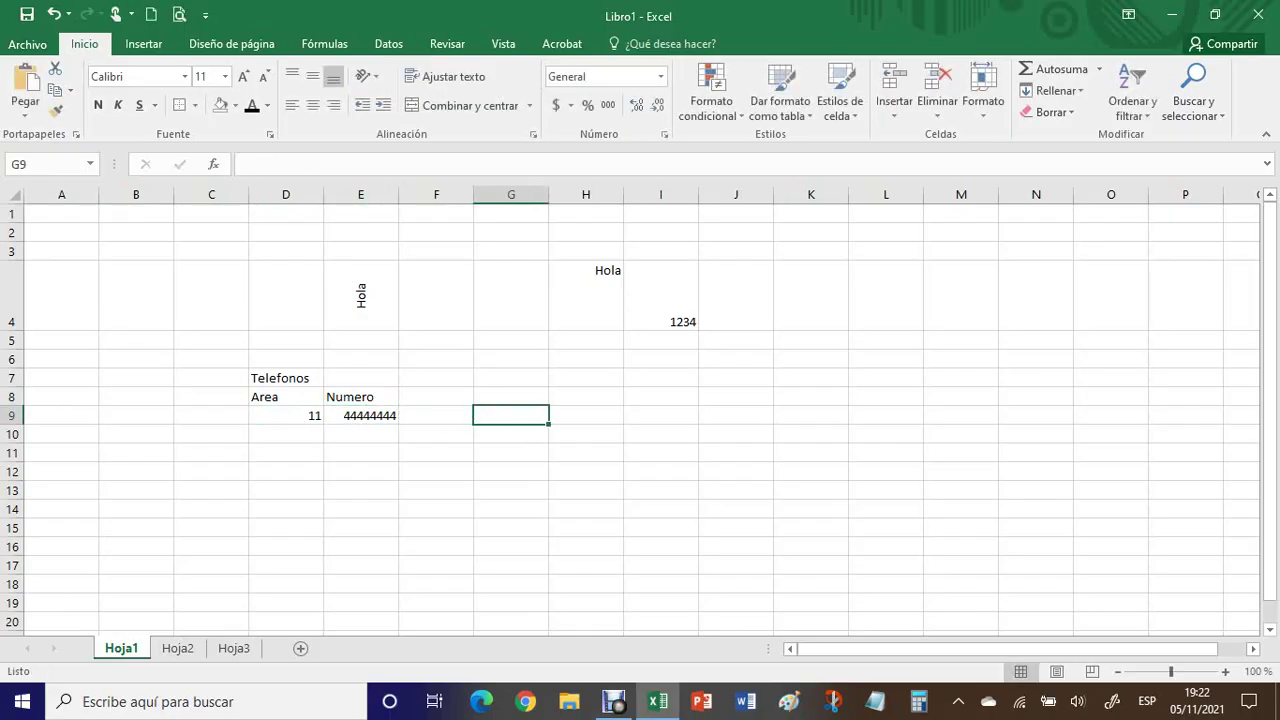
Set the height of rows 7 to 9 to 22 and deselect them
drag(12, 378, 12, 416)
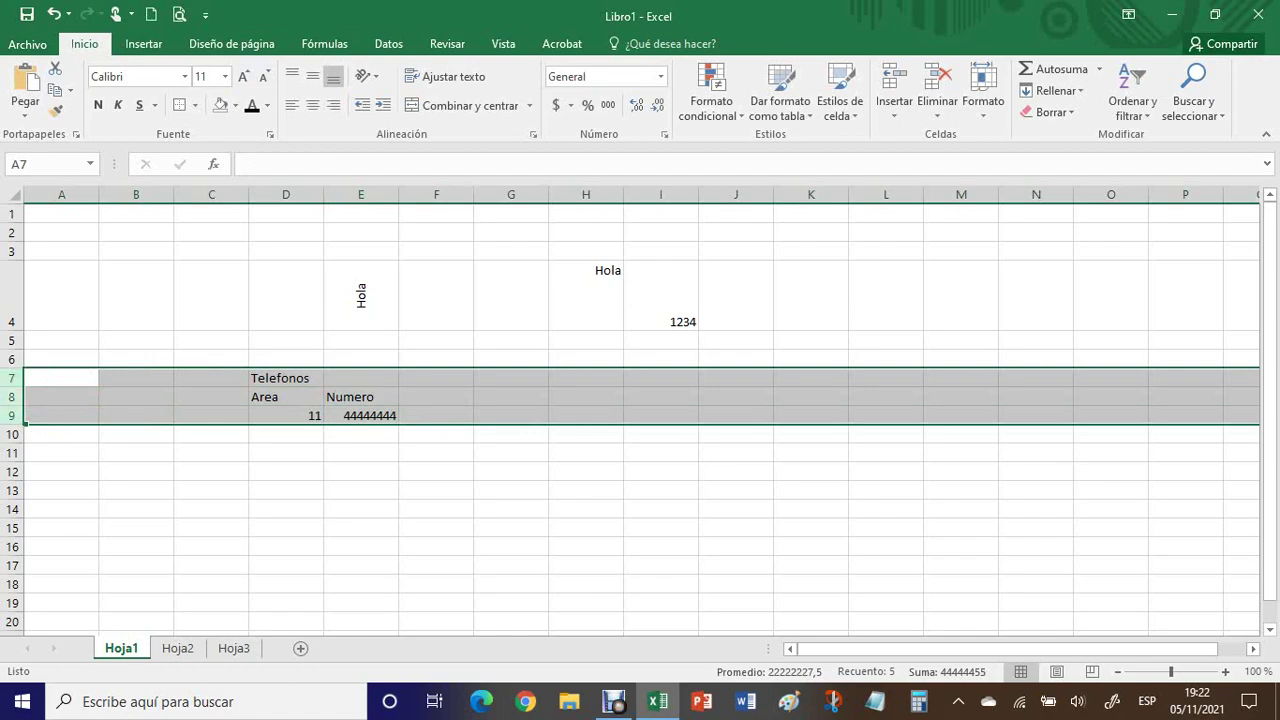
right_click(13, 382)
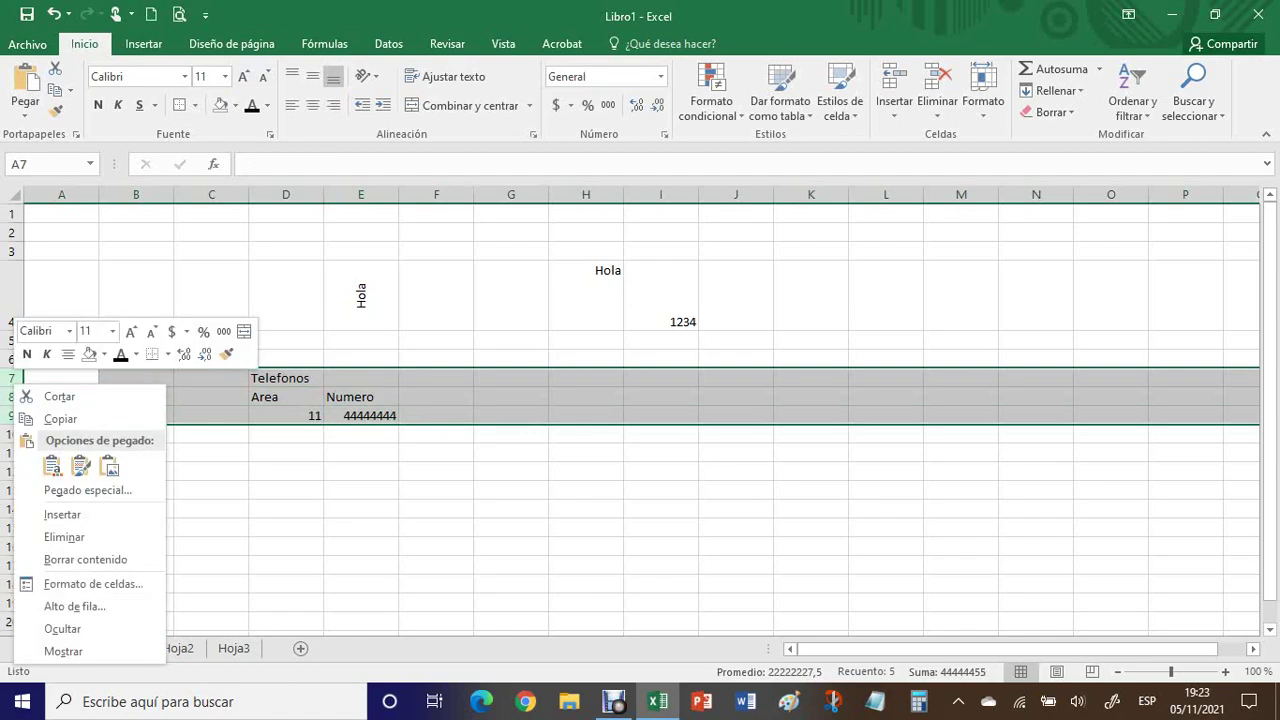
click(74, 606)
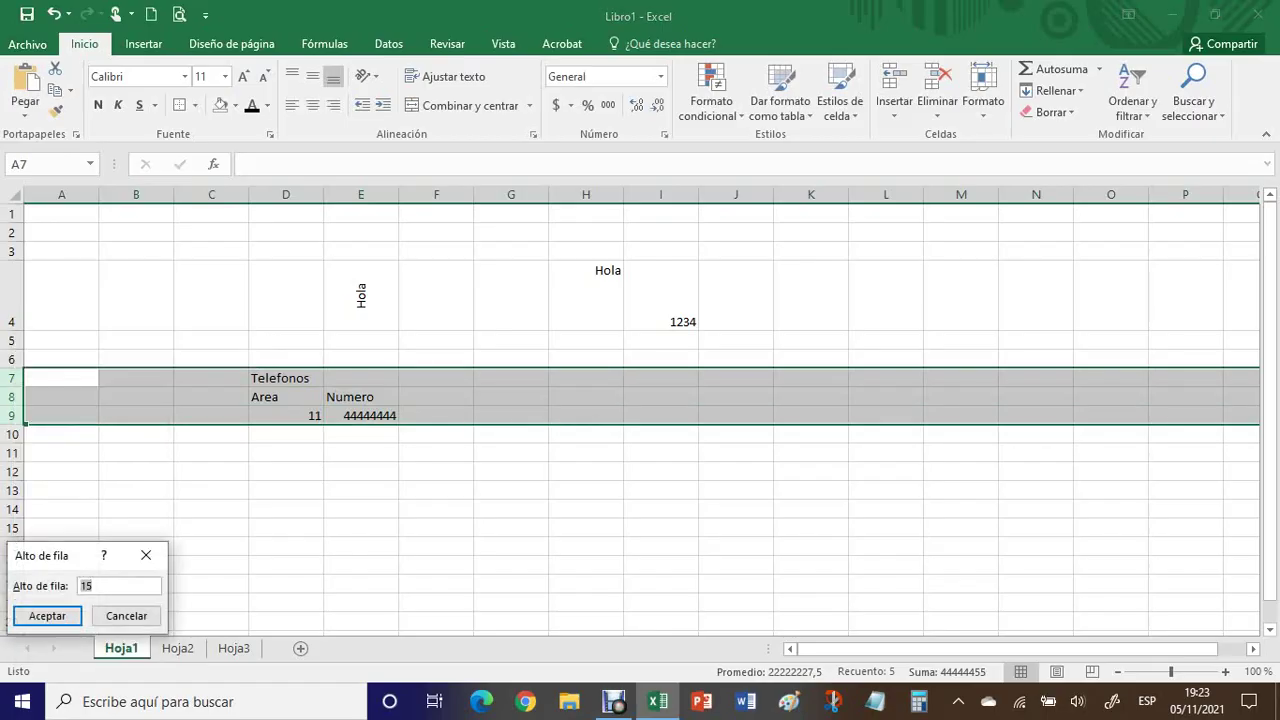
text(22)
click(47, 616)
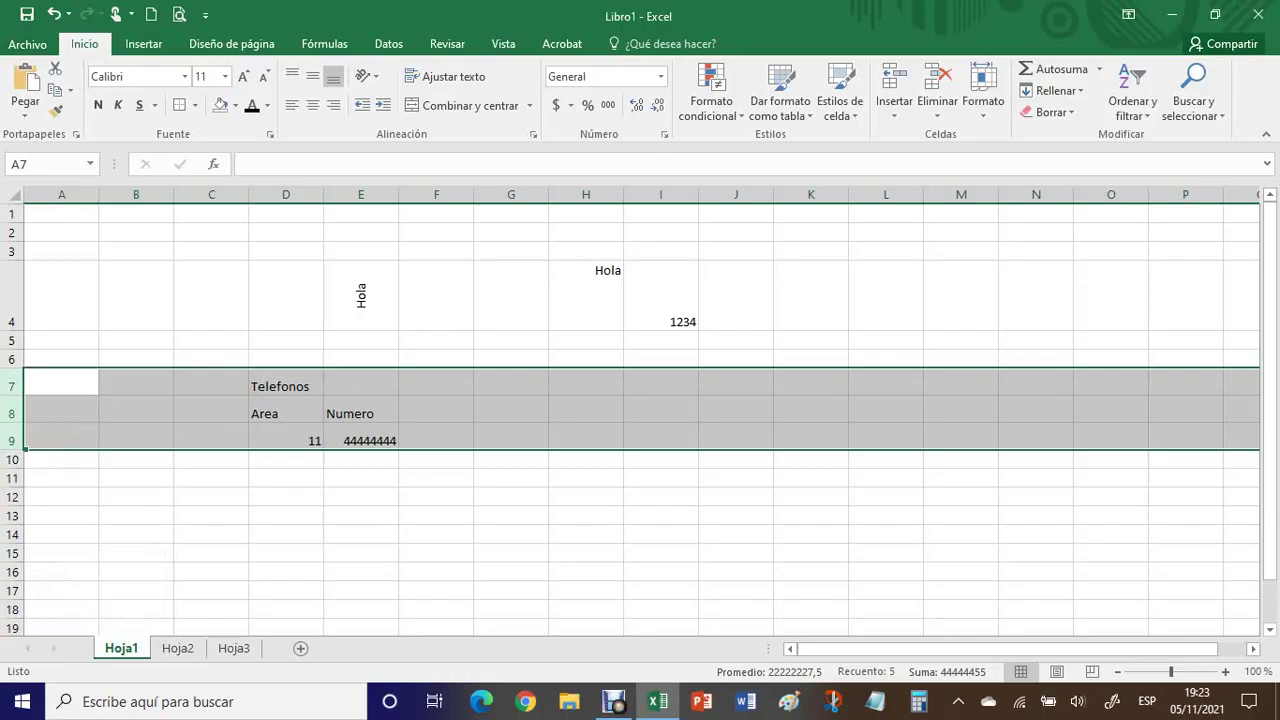
click(286, 534)
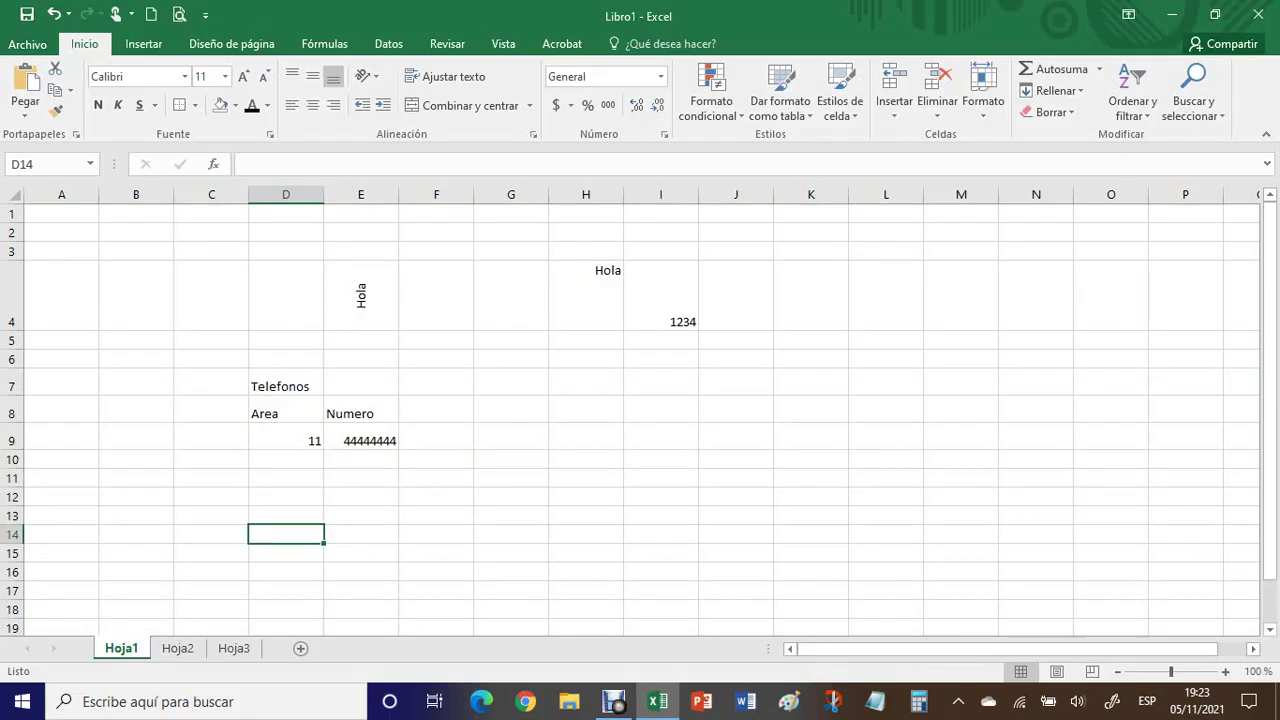
Align the contents of the phone table D7:E9 vertically to the middle and deselect it
drag(286, 386, 370, 440)
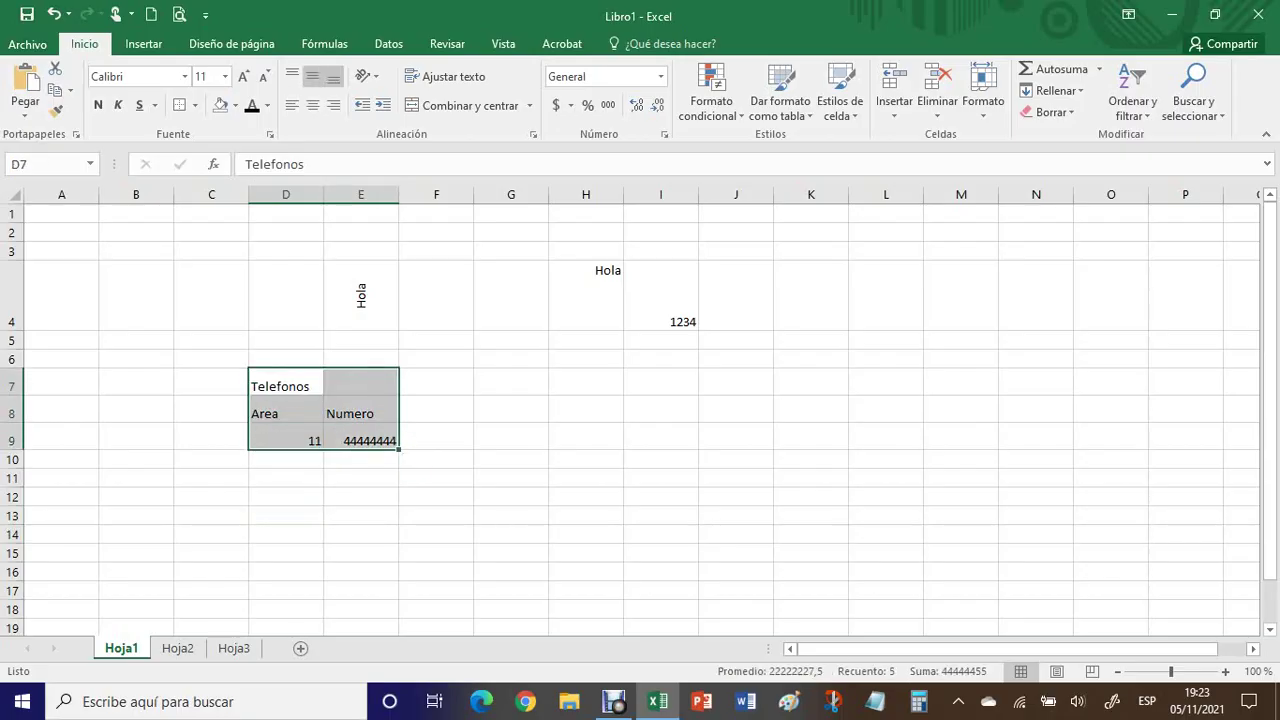
click(313, 77)
click(661, 553)
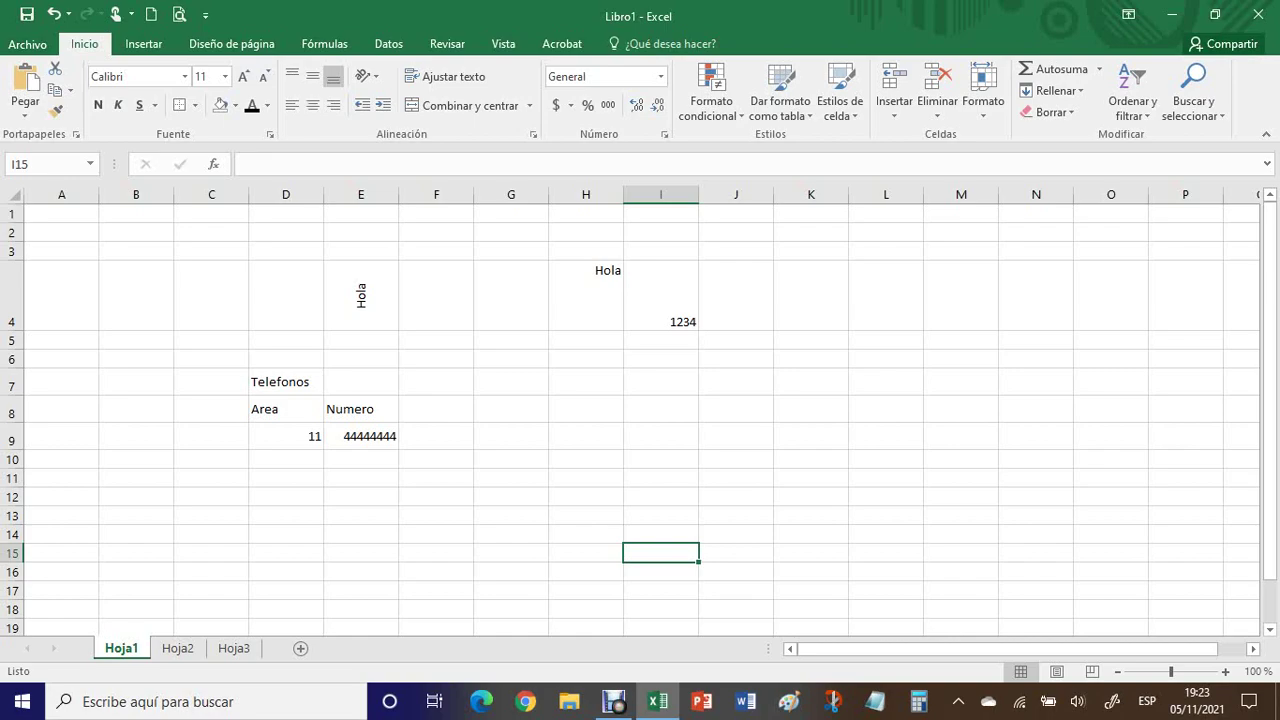
Merge and centre the Telefonos heading across cells D7:E7 and deselect it
drag(286, 382, 361, 382)
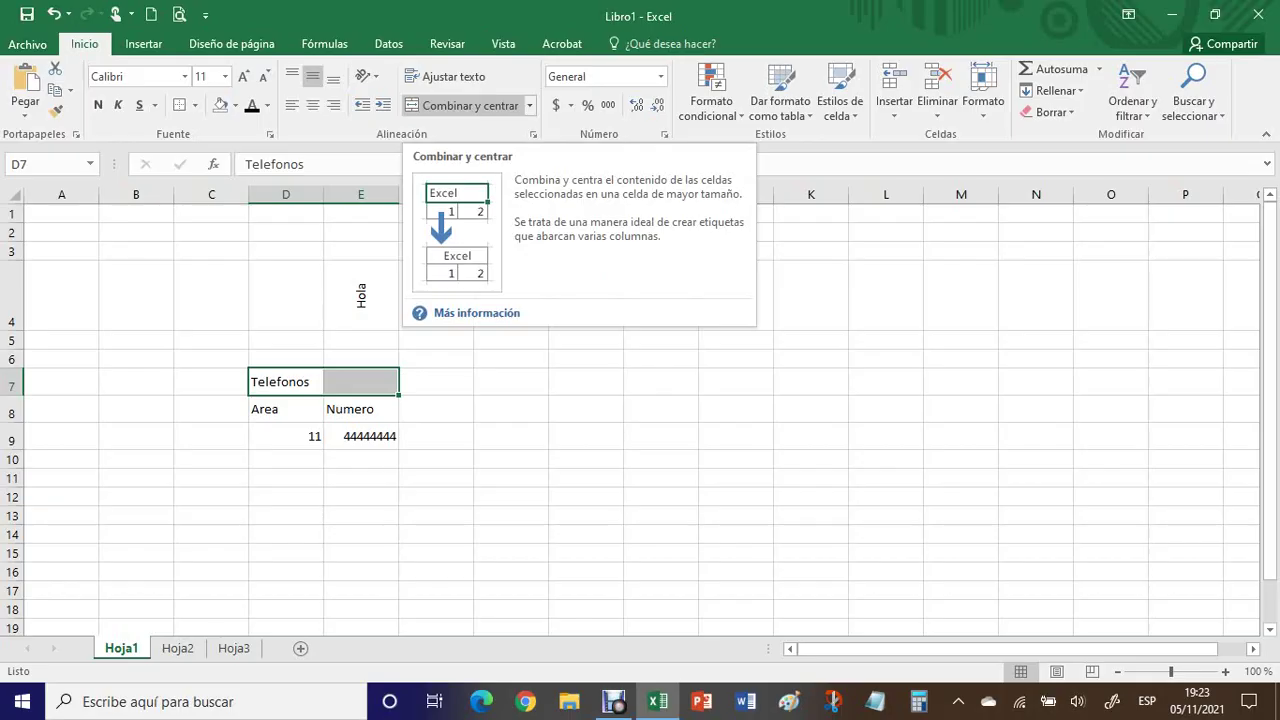
click(469, 106)
click(661, 497)
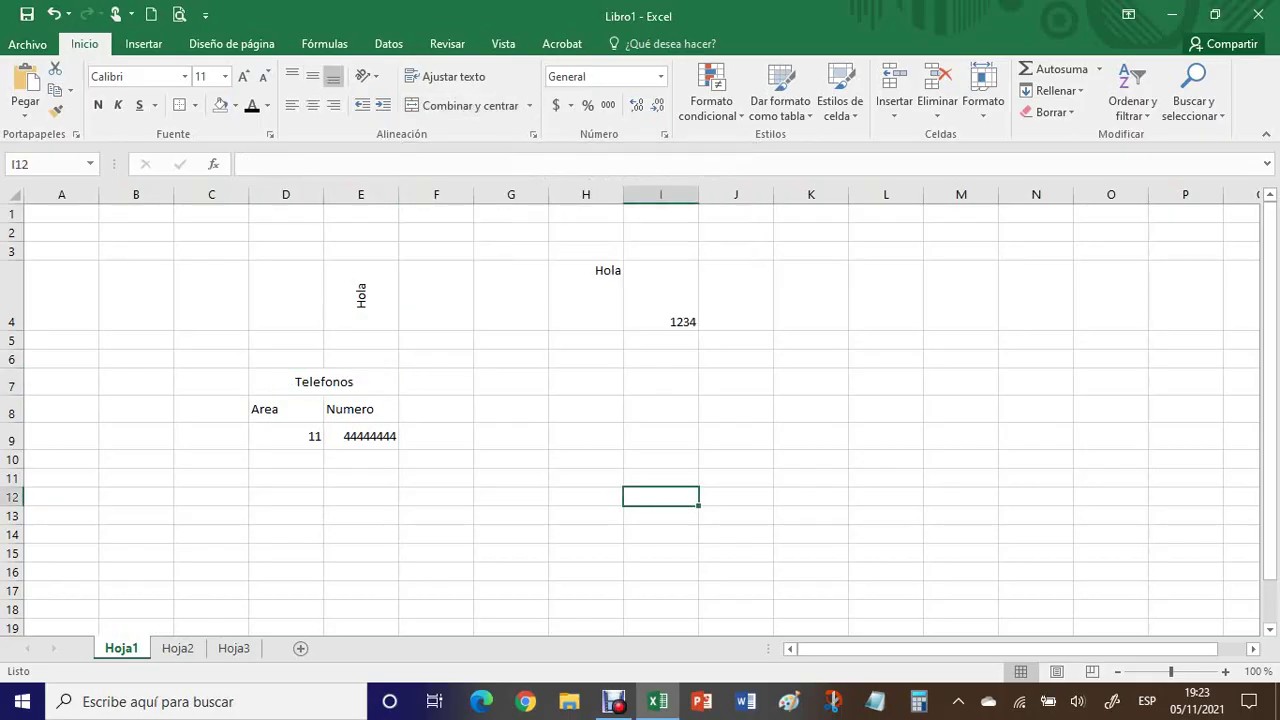
Centre the contents of the Area and Numero headings and of the values in D9:E9 horizontally
drag(286, 409, 361, 411)
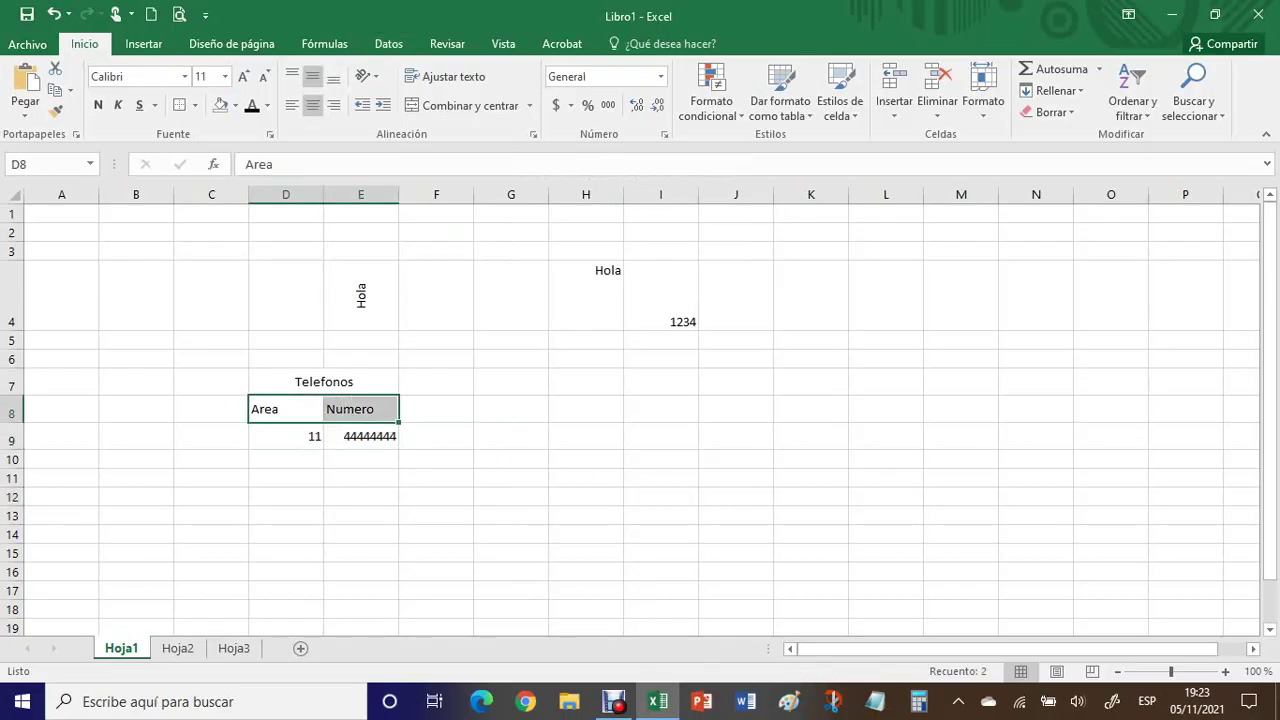
click(313, 105)
click(586, 553)
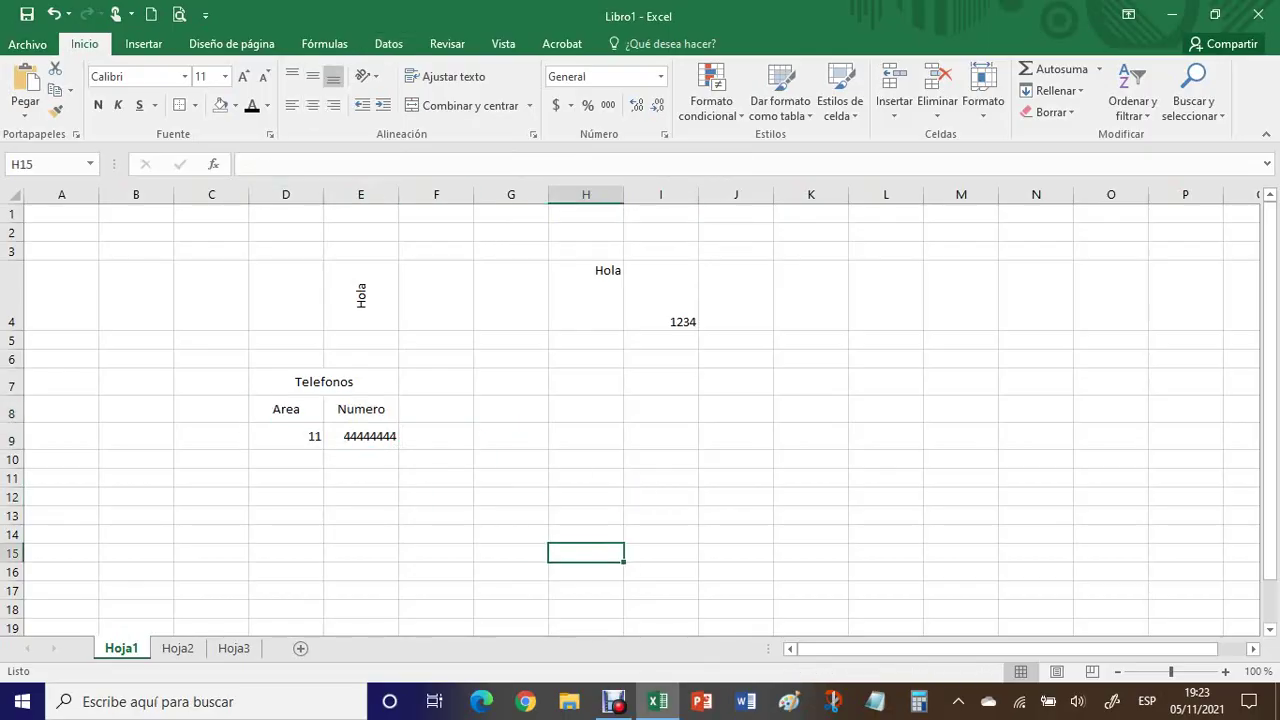
drag(286, 436, 361, 437)
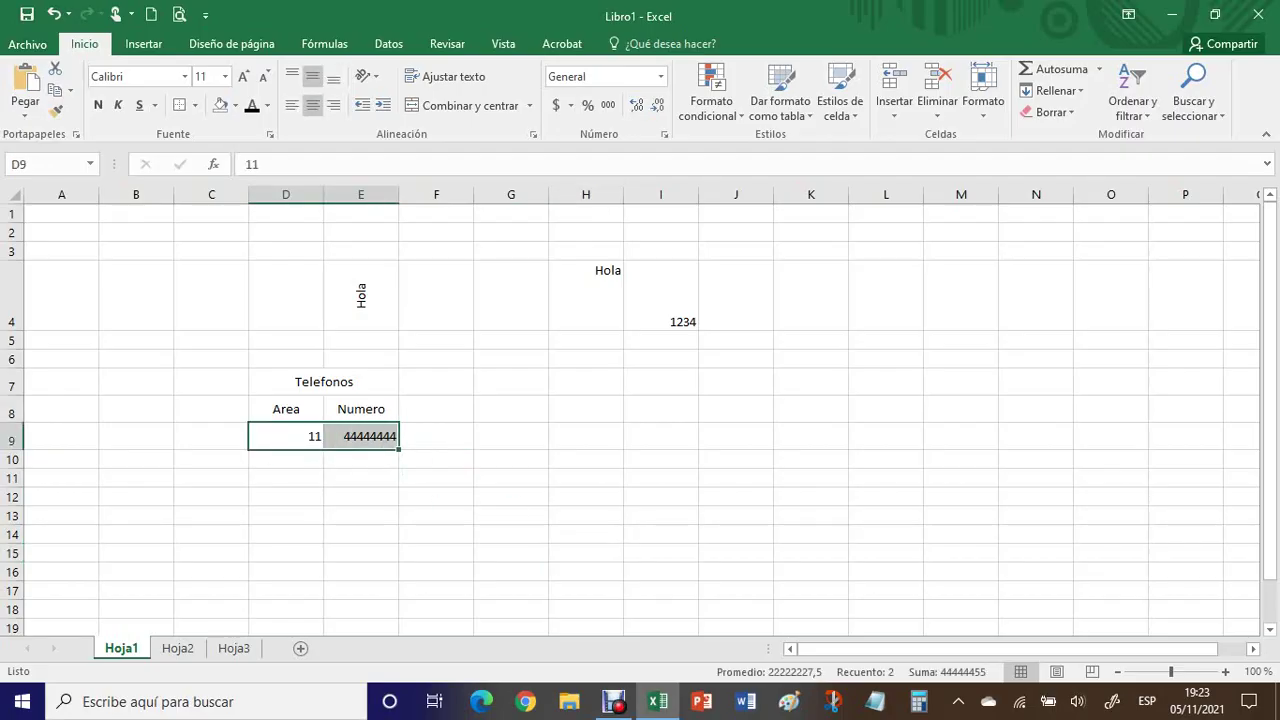
click(313, 105)
click(736, 460)
Apply all borders to the phone table D7:E9 and deselect it
drag(310, 382, 350, 436)
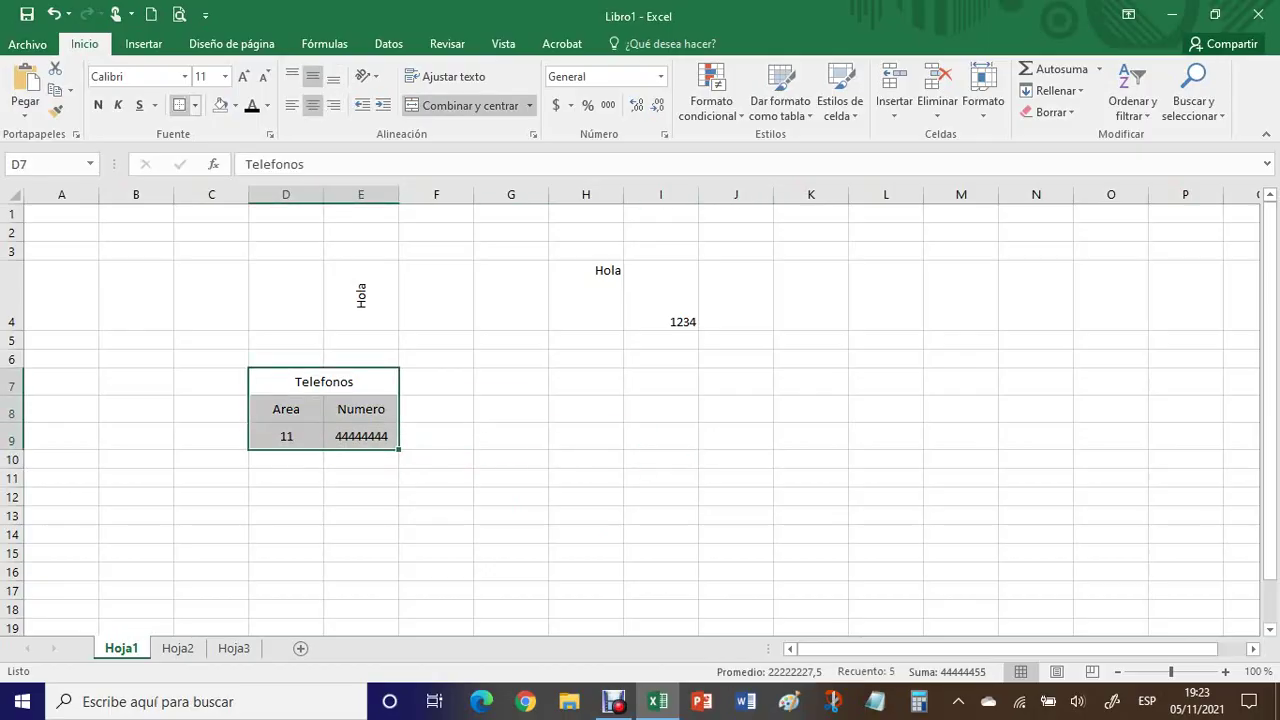
click(194, 105)
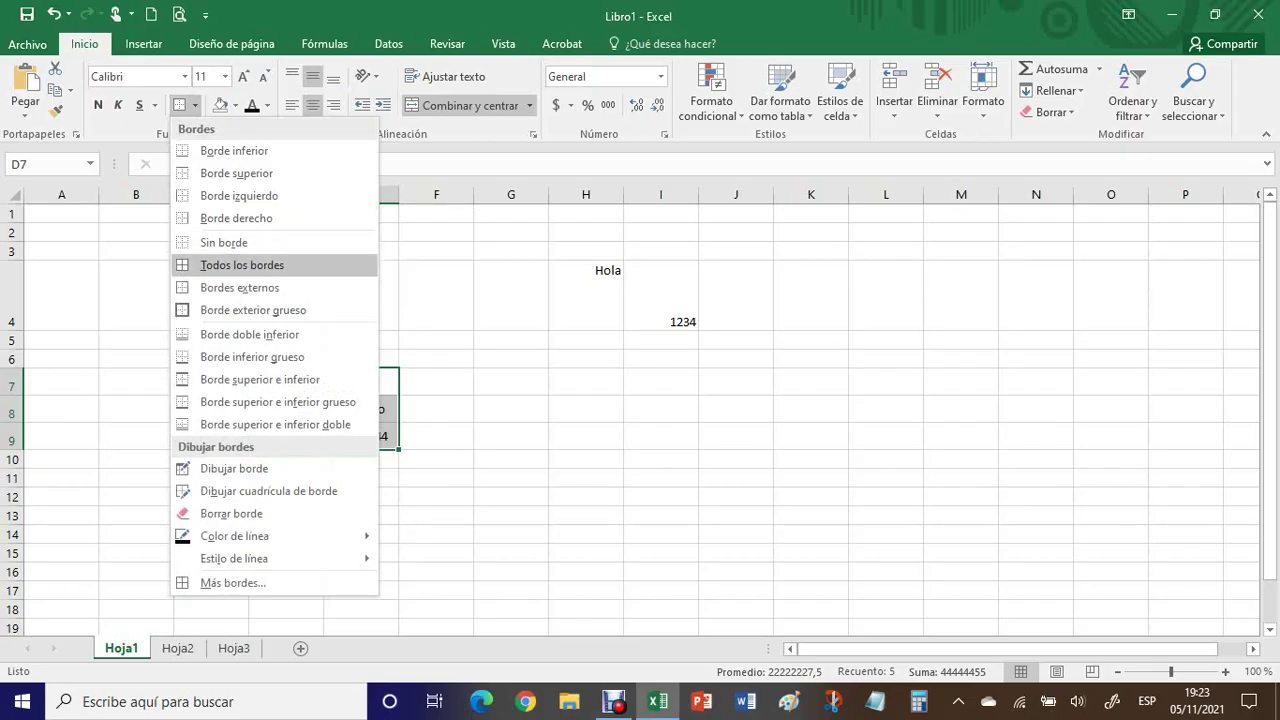
click(242, 265)
click(511, 459)
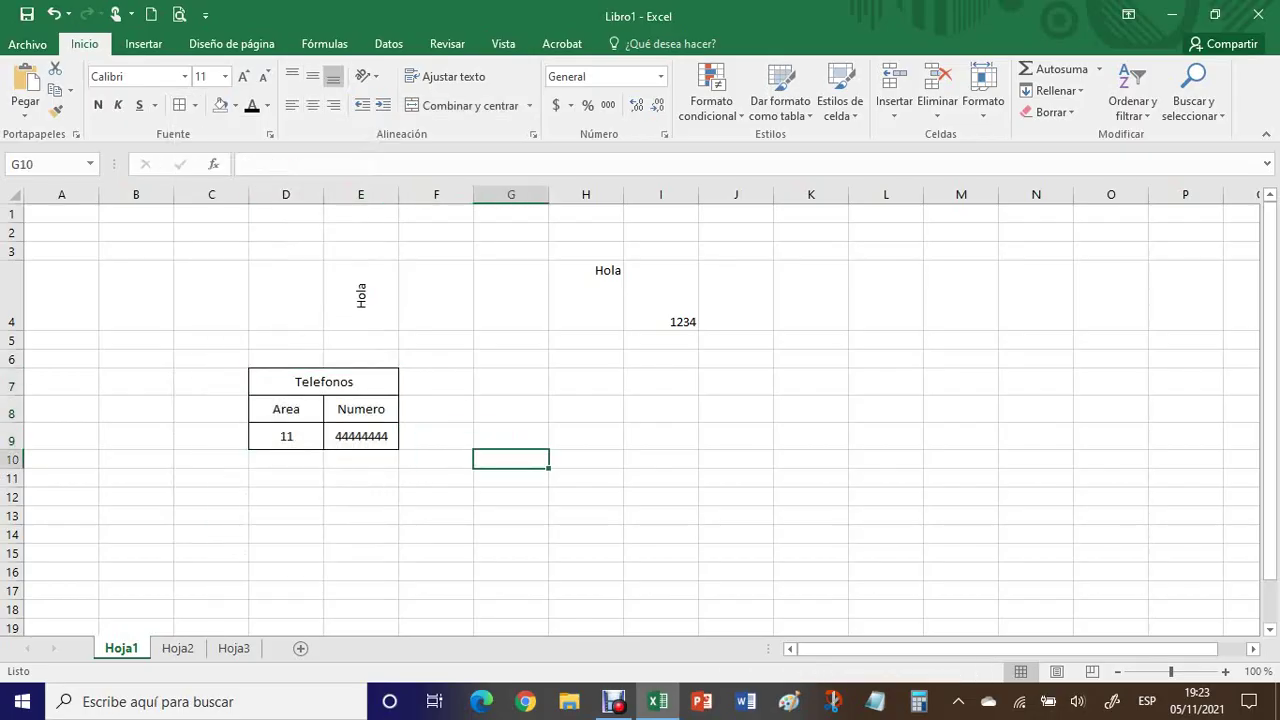
Give the merged Telefonos heading a dark blue fill and white text
click(324, 382)
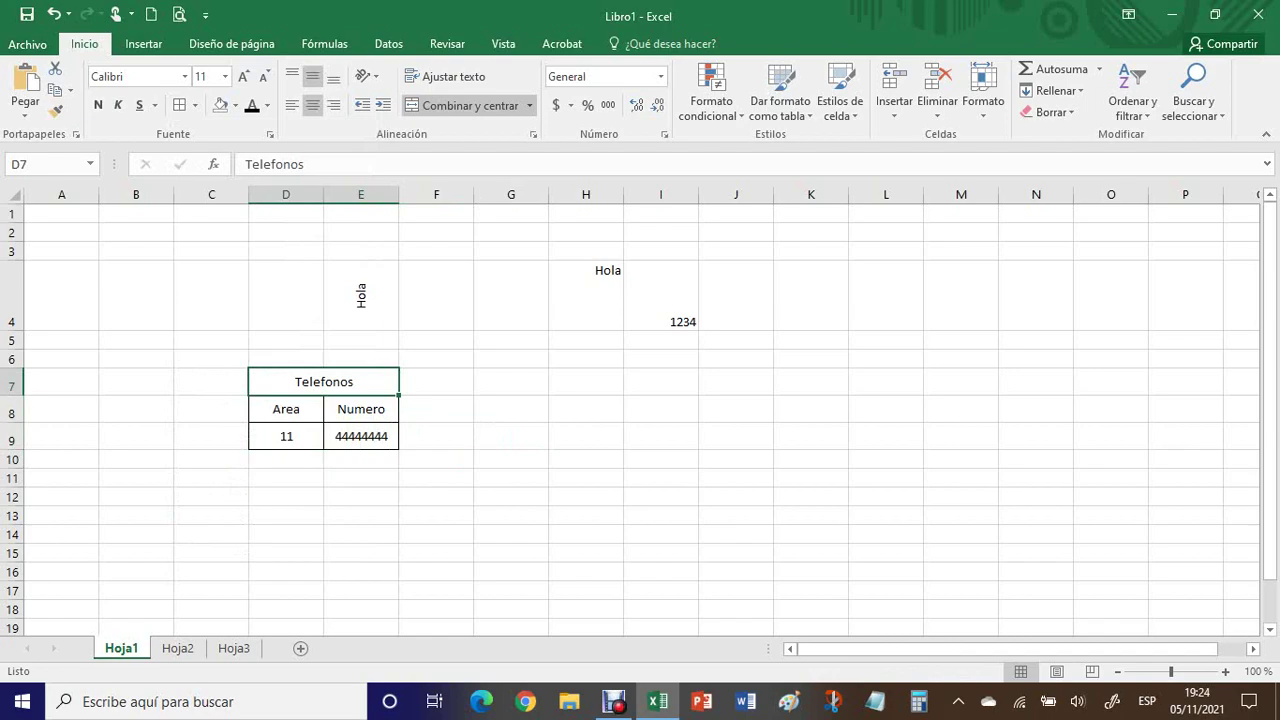
click(267, 105)
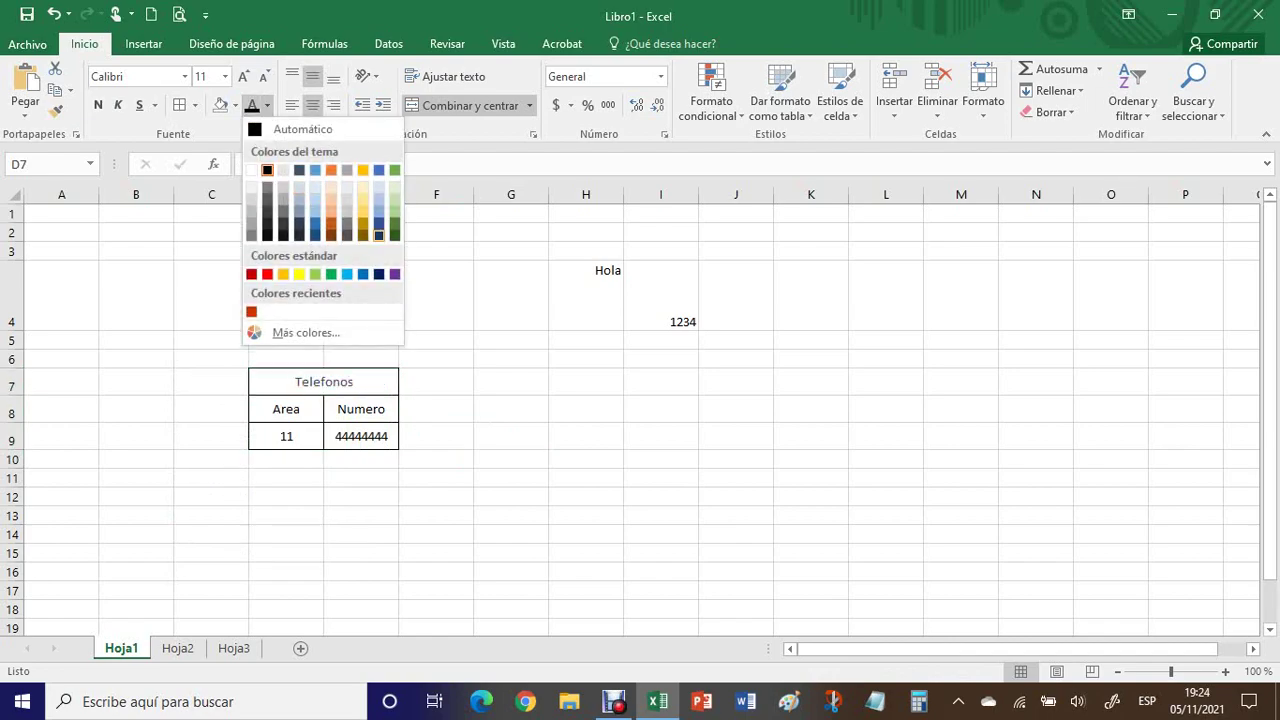
click(379, 236)
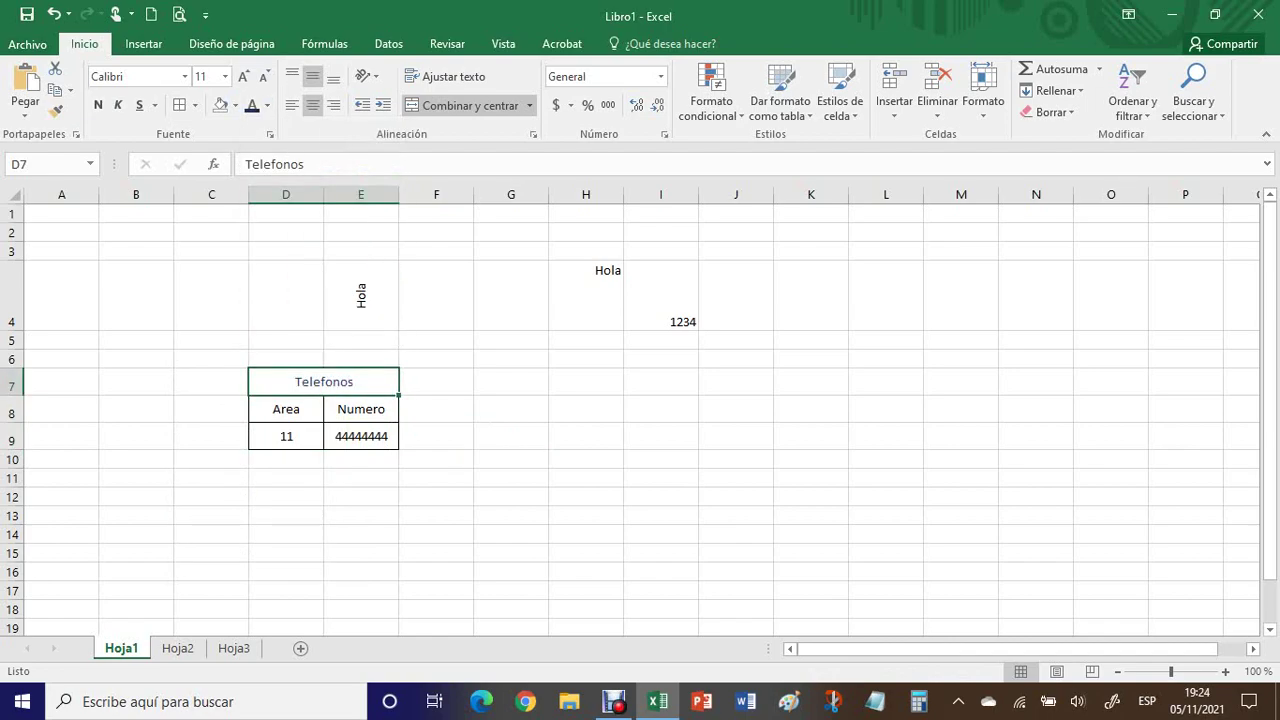
click(235, 105)
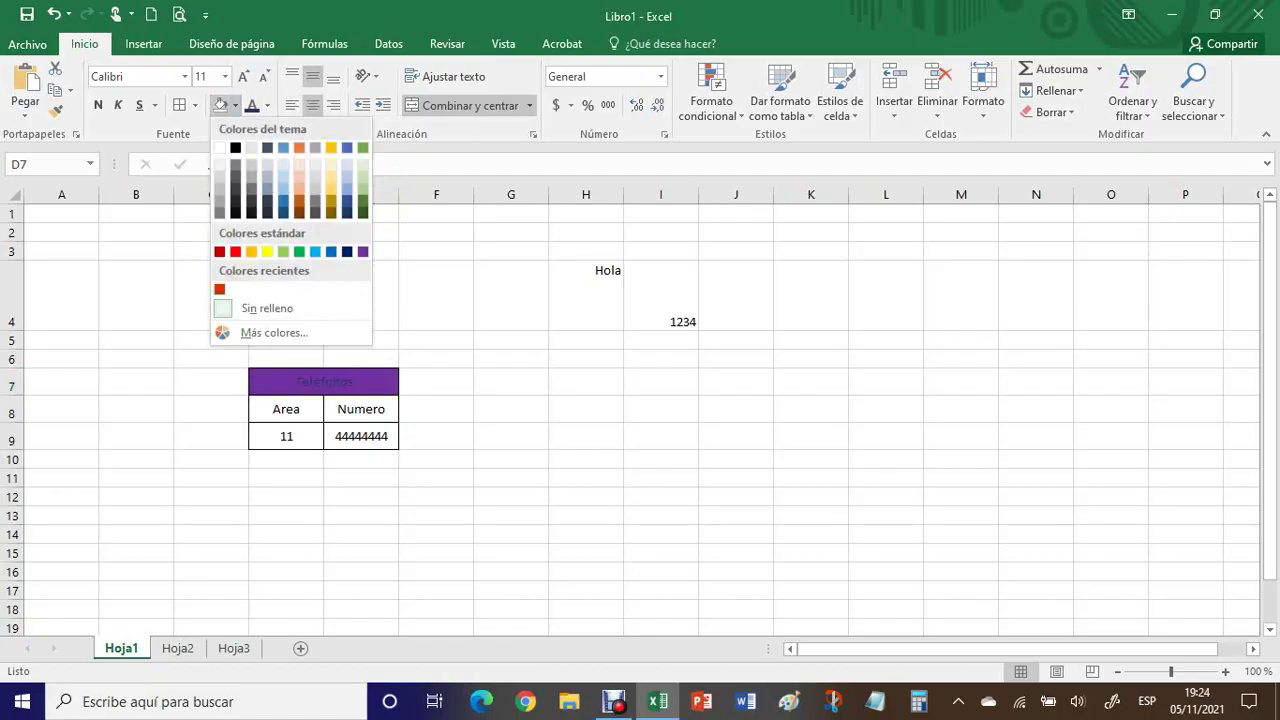
click(347, 213)
click(267, 105)
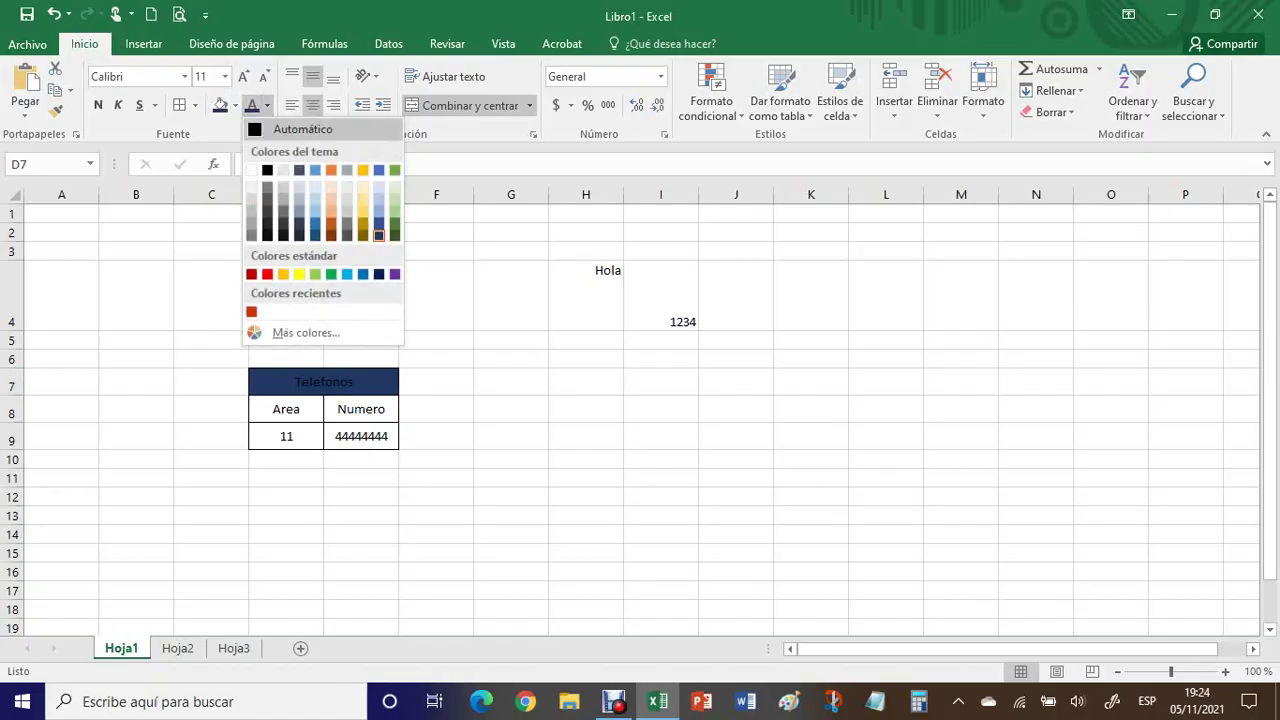
click(252, 170)
click(661, 437)
Fill the Area and Numero heading cells D8:E8 with light blue and deselect them
click(286, 409)
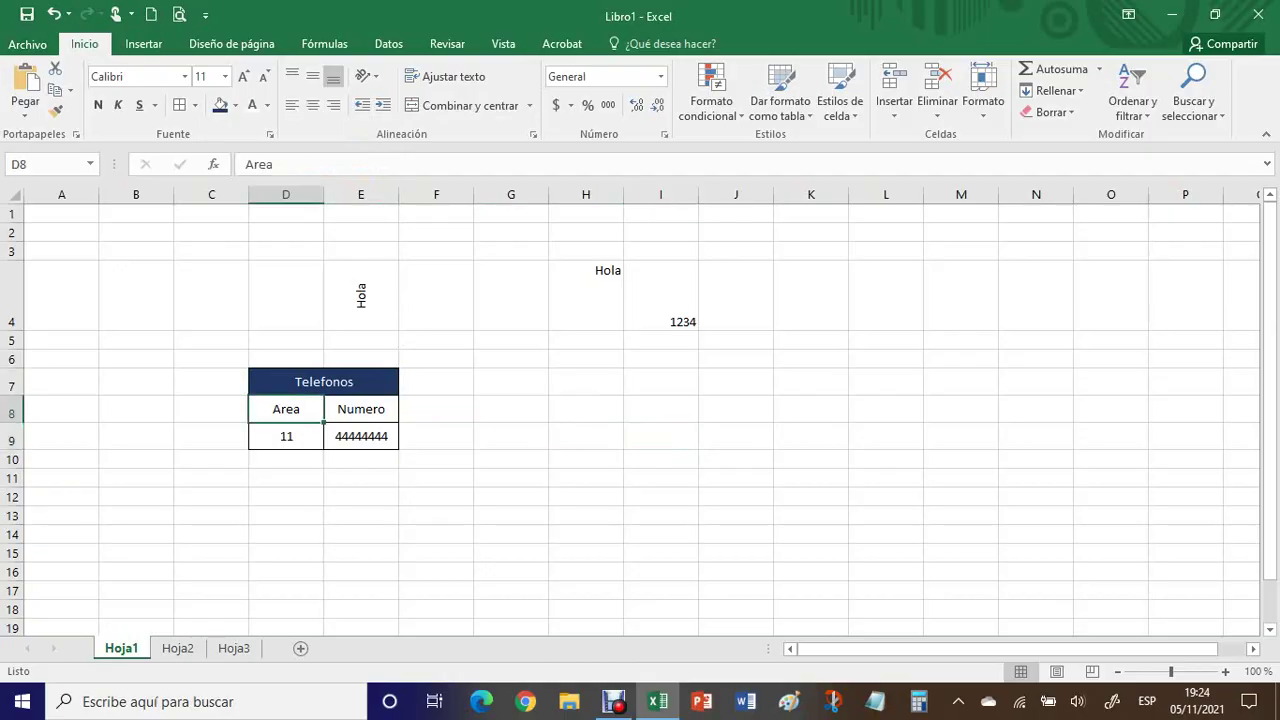
drag(286, 409, 361, 411)
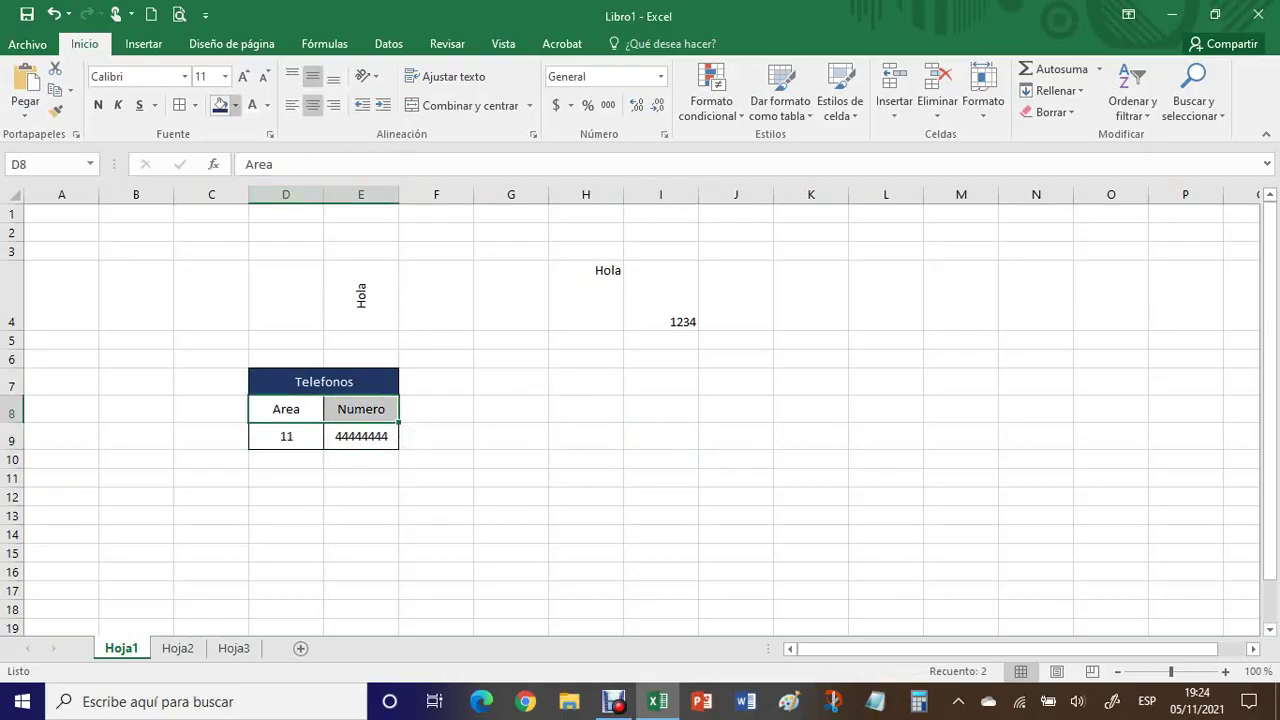
click(235, 105)
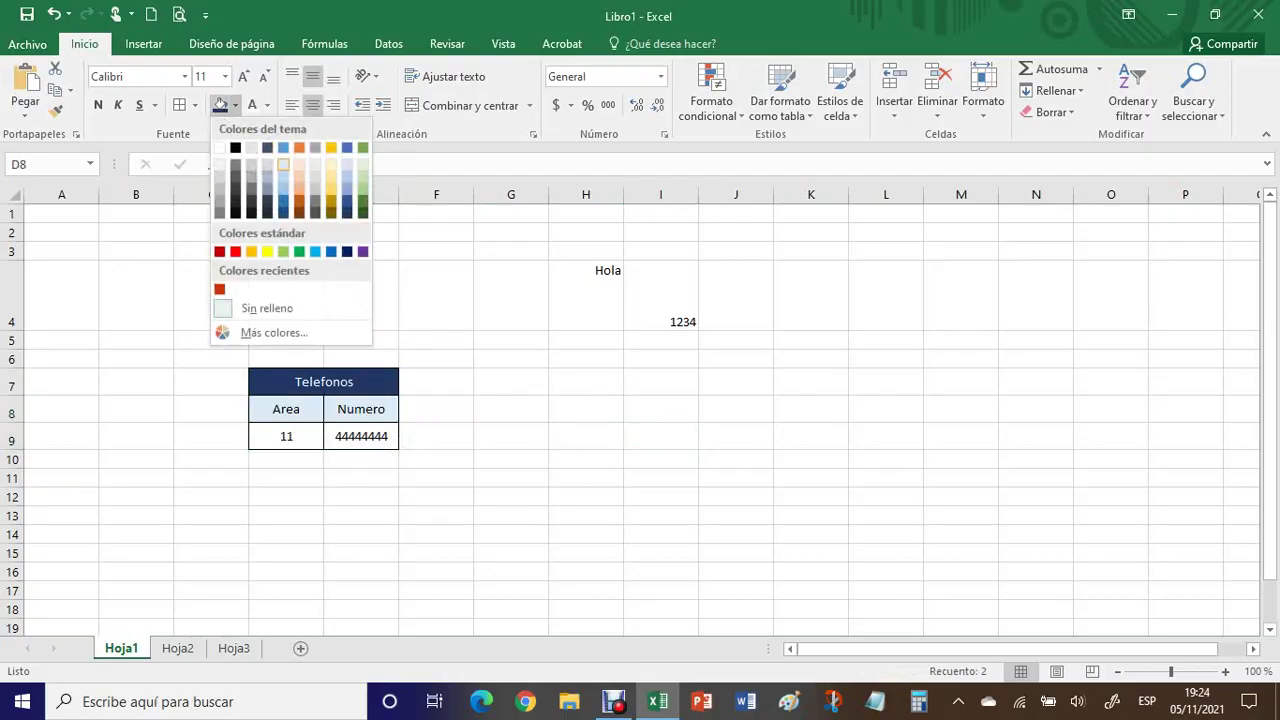
click(283, 177)
click(510, 436)
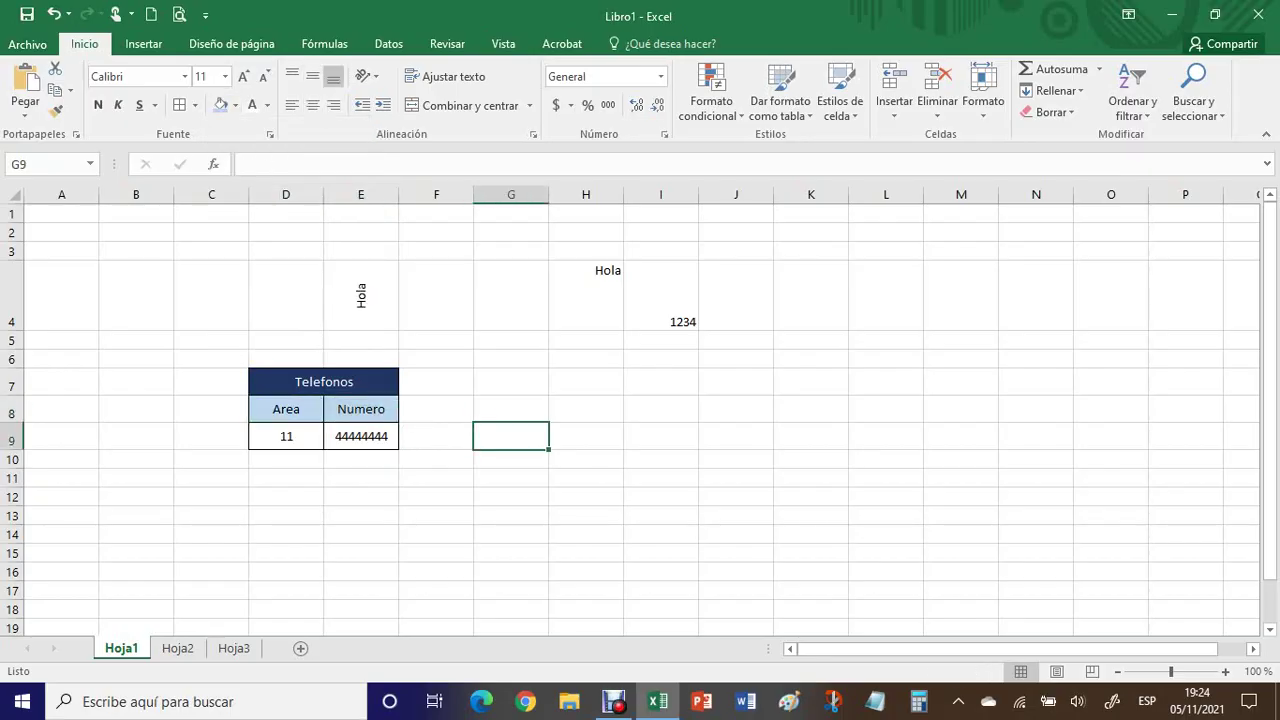
drag(585, 553, 585, 534)
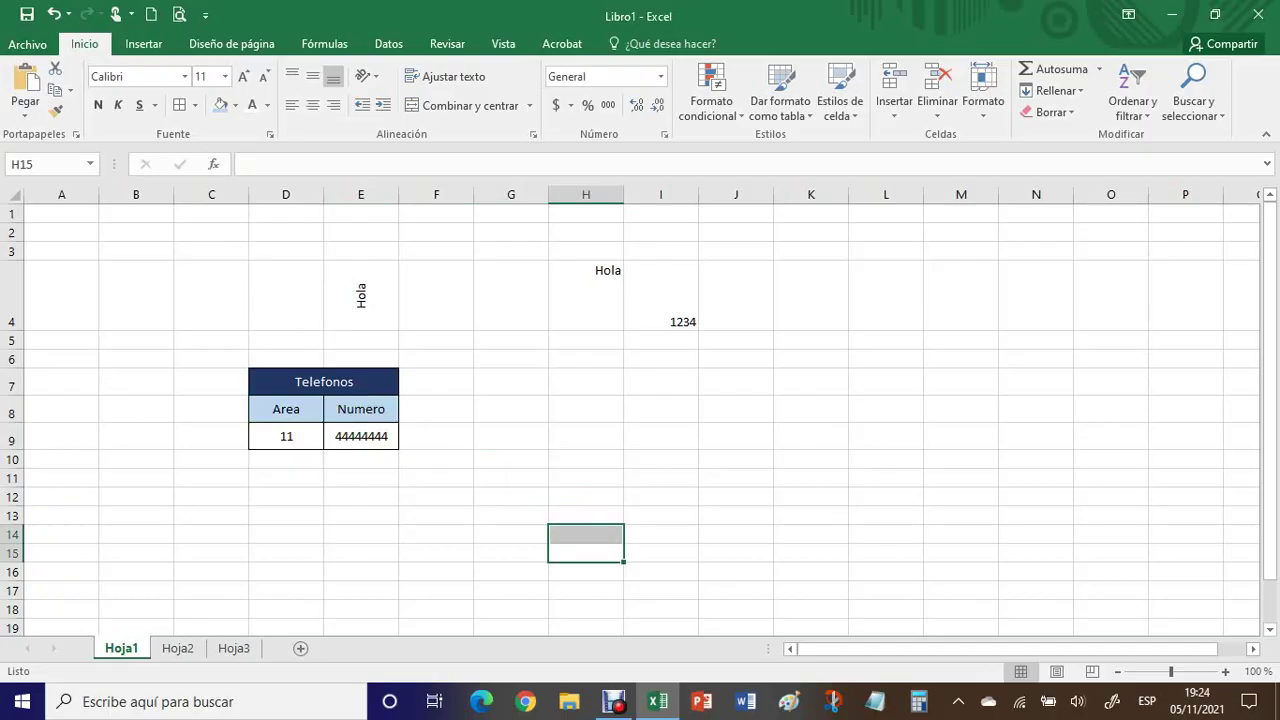
click(286, 609)
click(286, 497)
drag(211, 382, 211, 437)
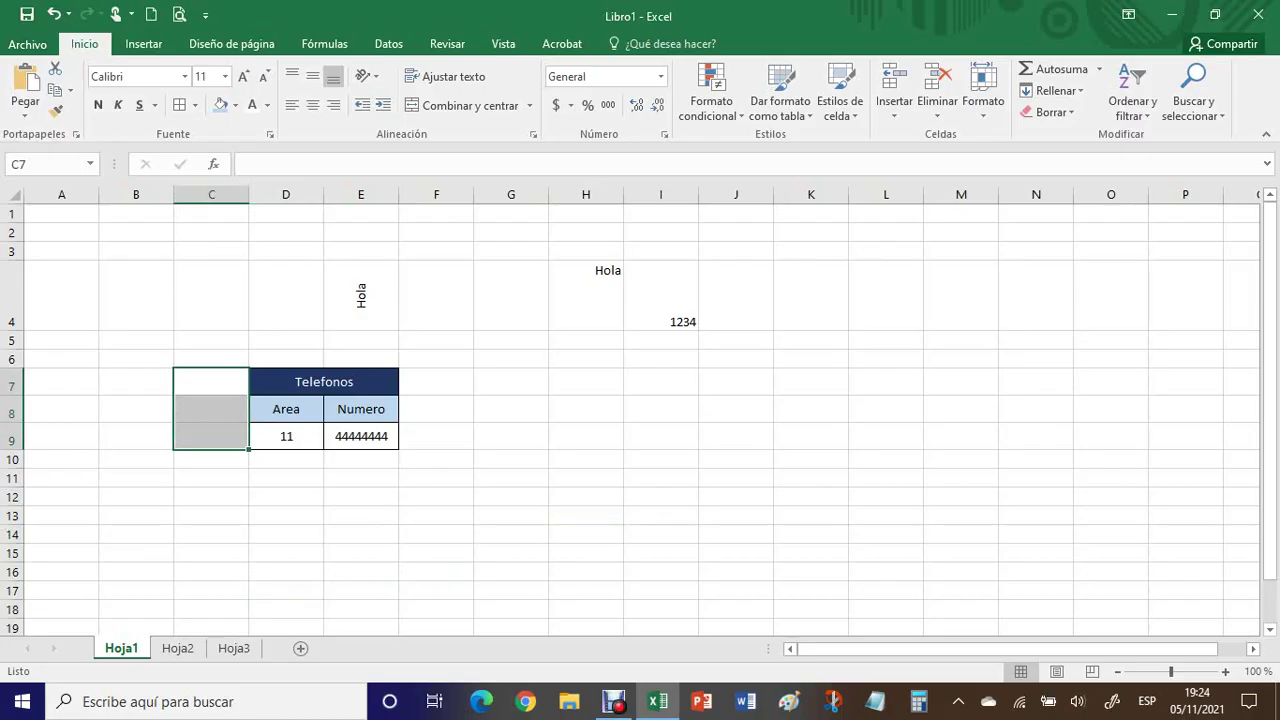
click(736, 459)
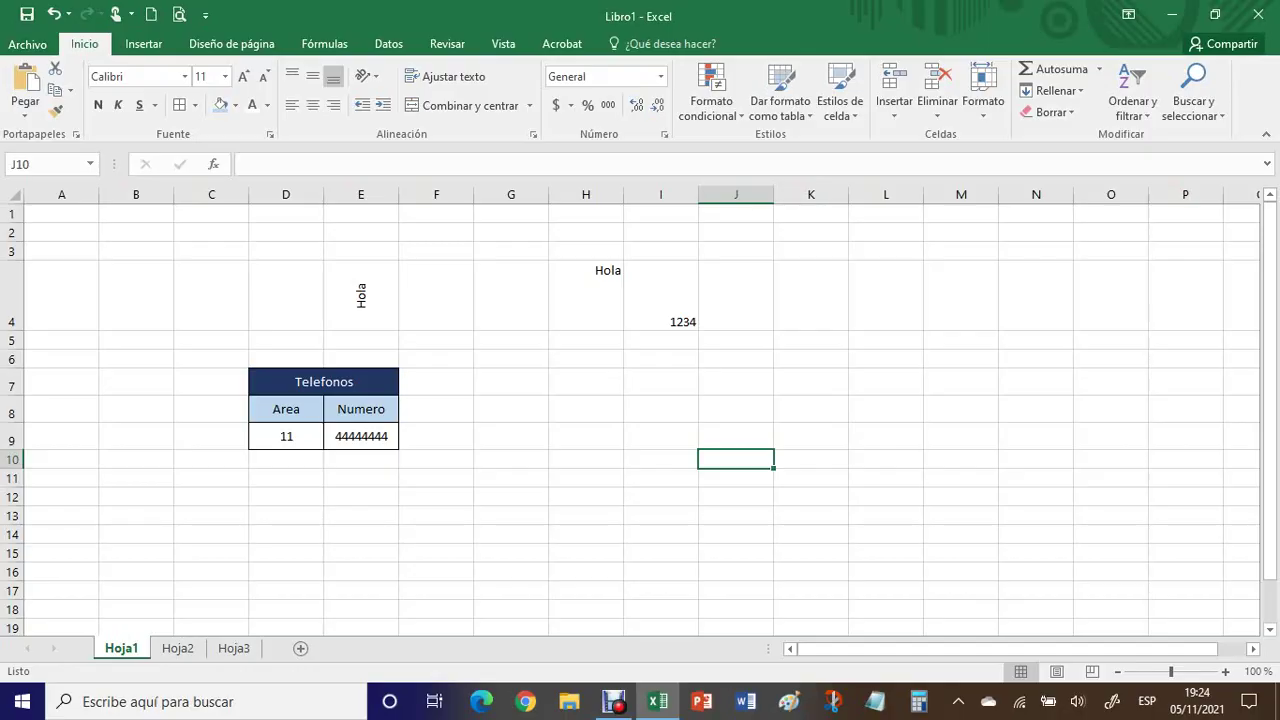
click(136, 232)
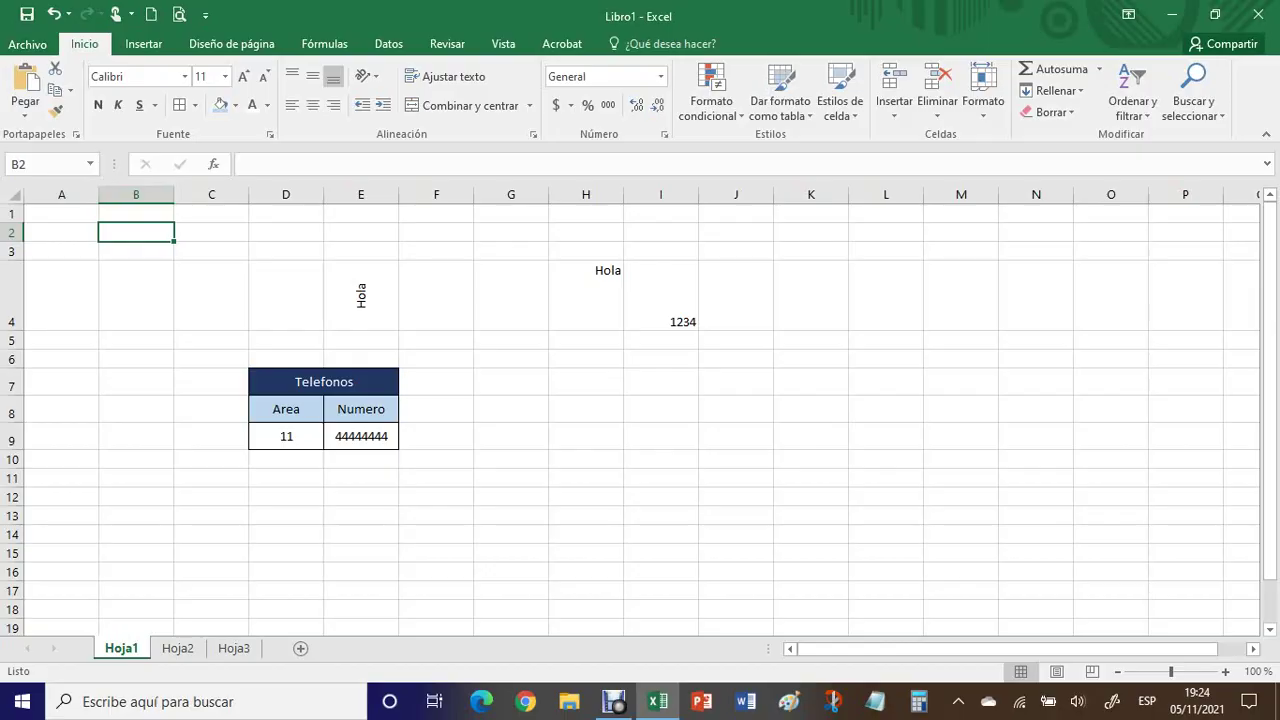
click(660, 296)
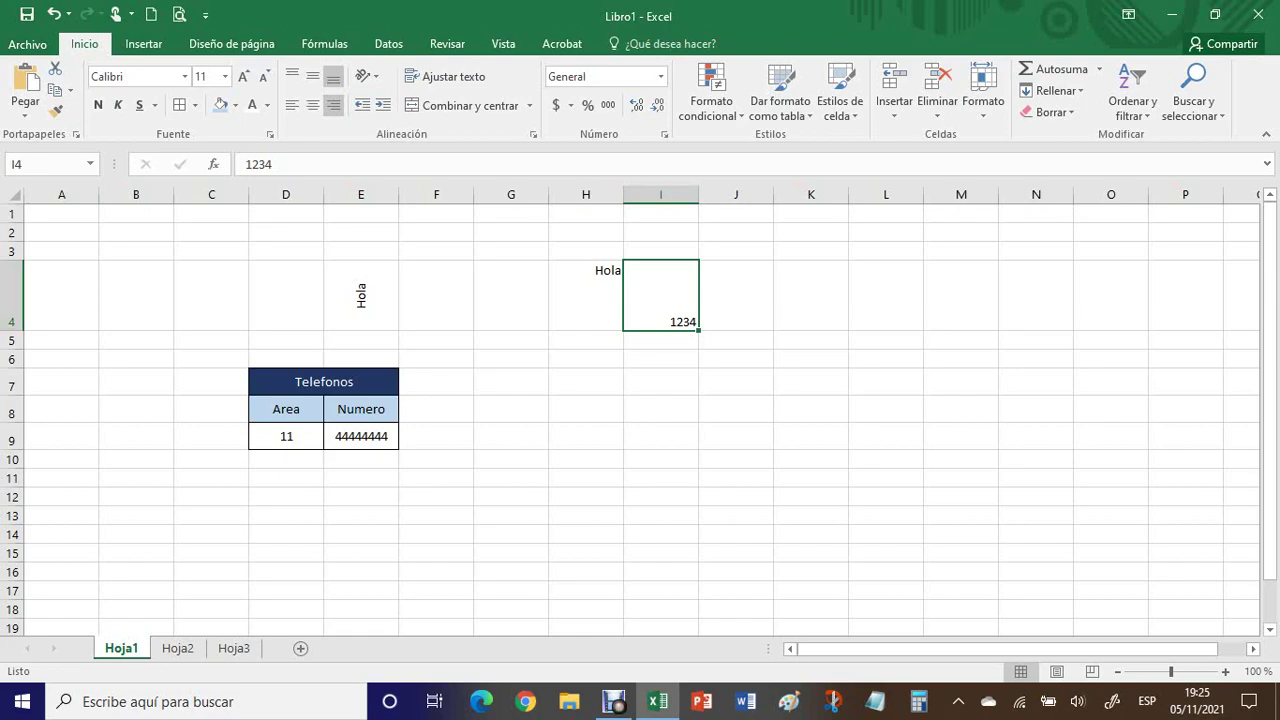
click(586, 436)
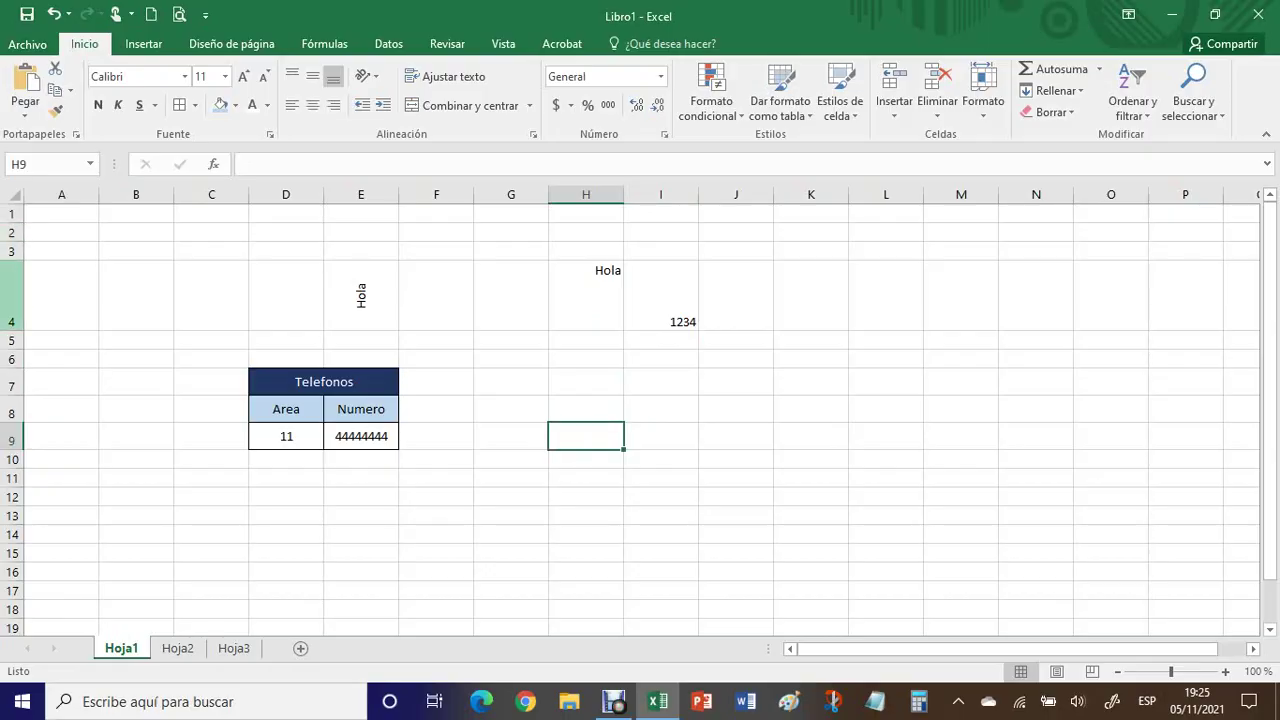
Reduce the height of row 4 and set it to exactly 20
drag(12, 331, 12, 292)
right_click(15, 279)
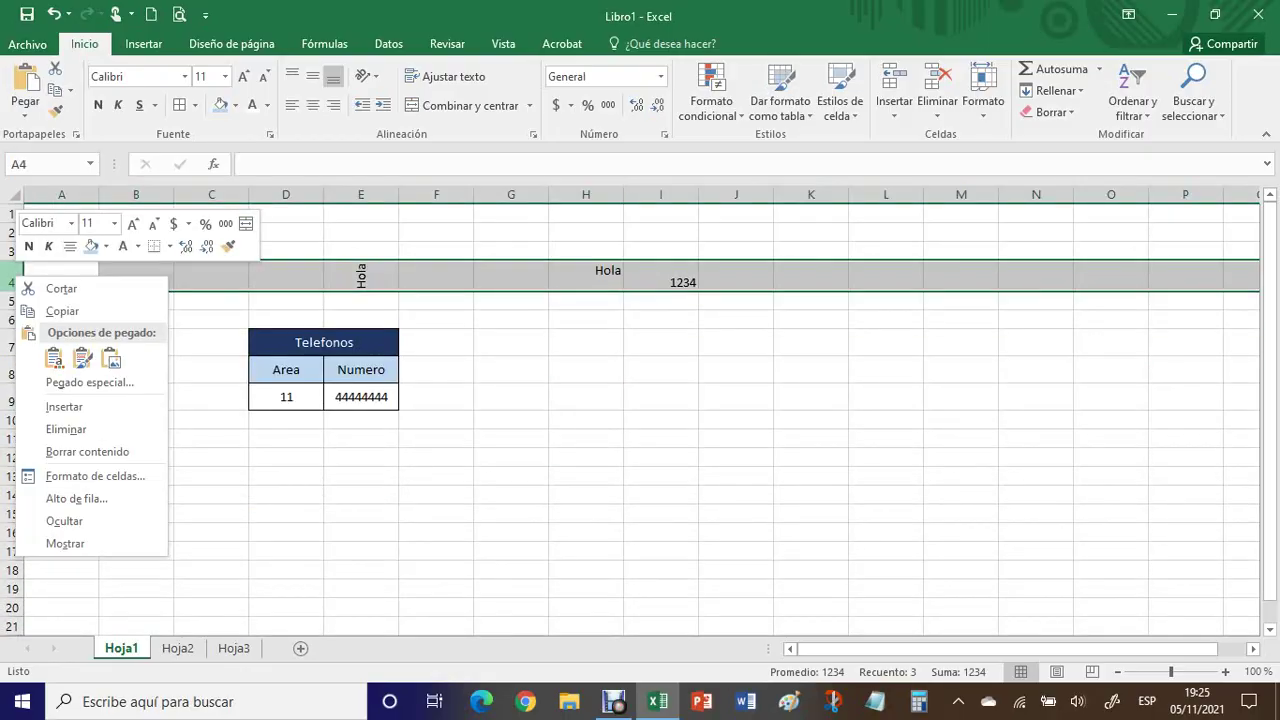
click(76, 498)
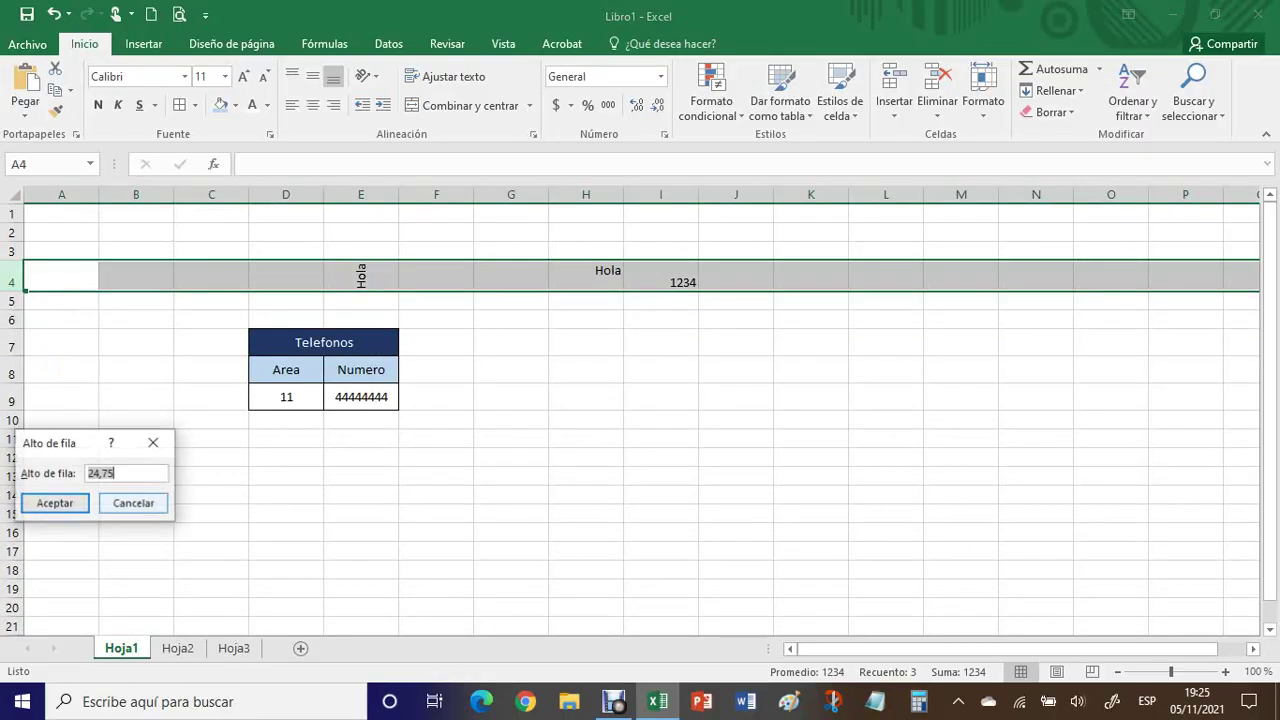
text(2)
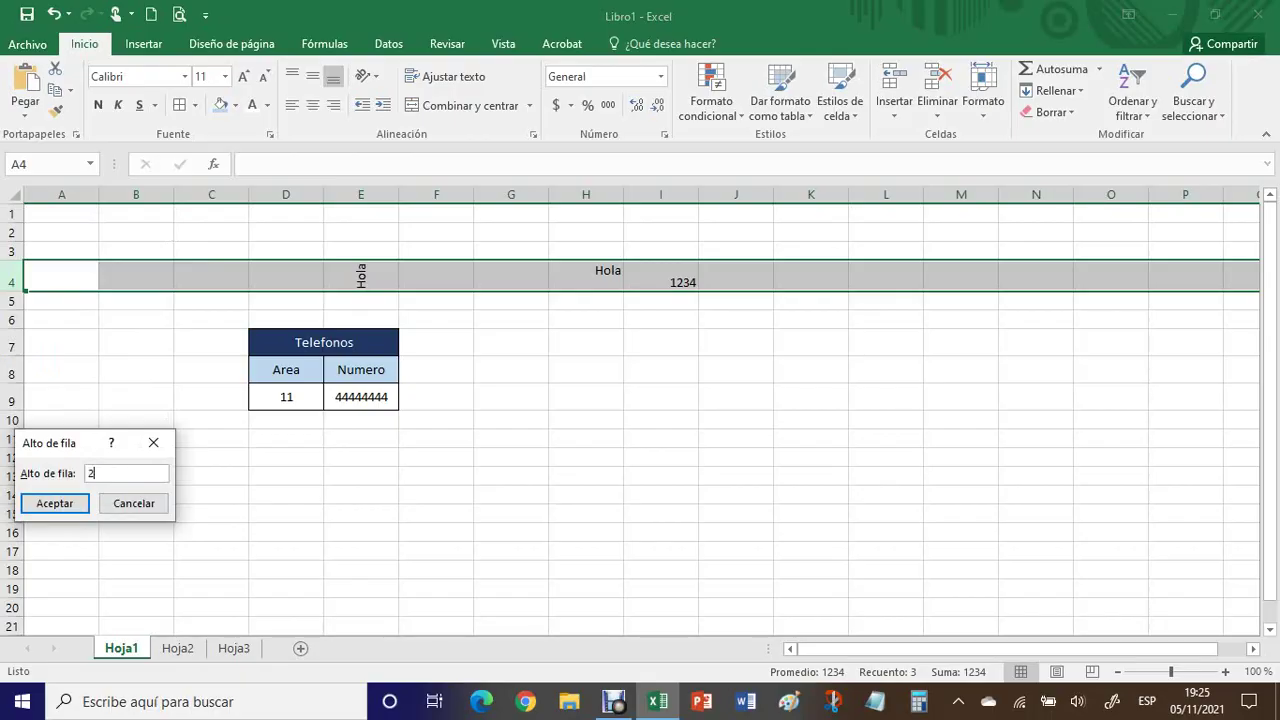
text(0)
click(60, 503)
click(511, 488)
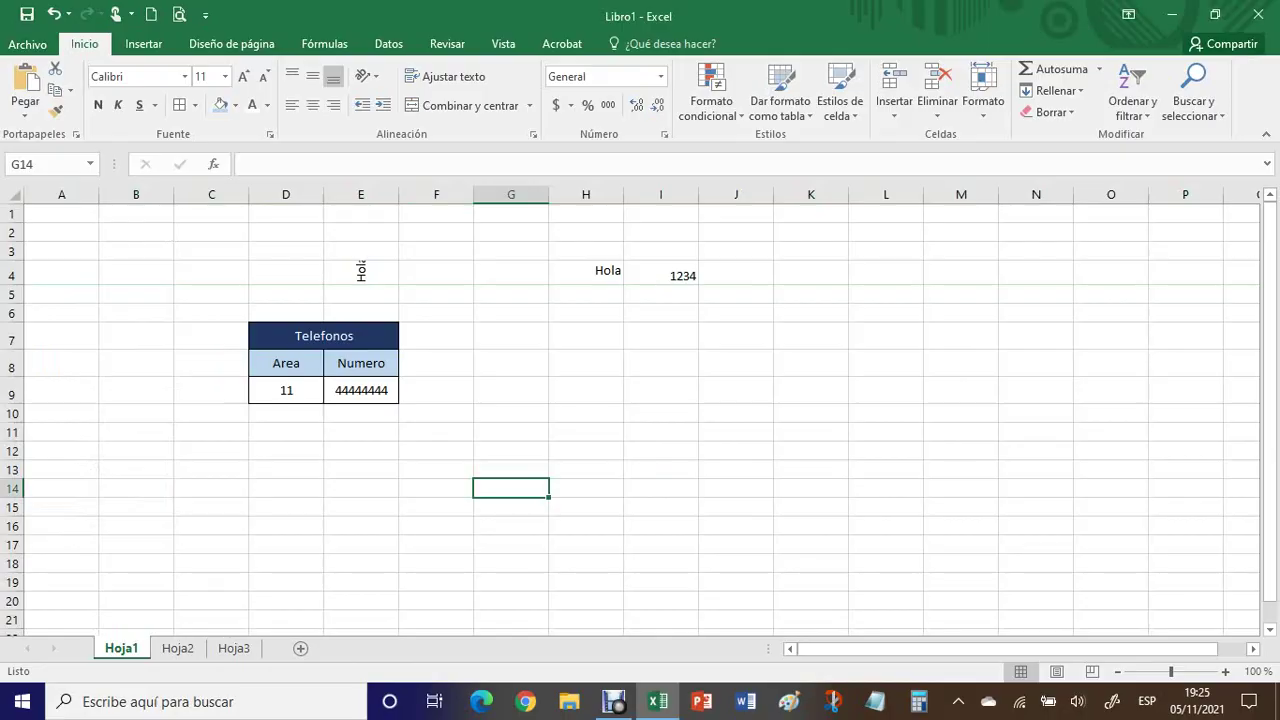
Delete the vertical Hola text from cell E4
click(361, 268)
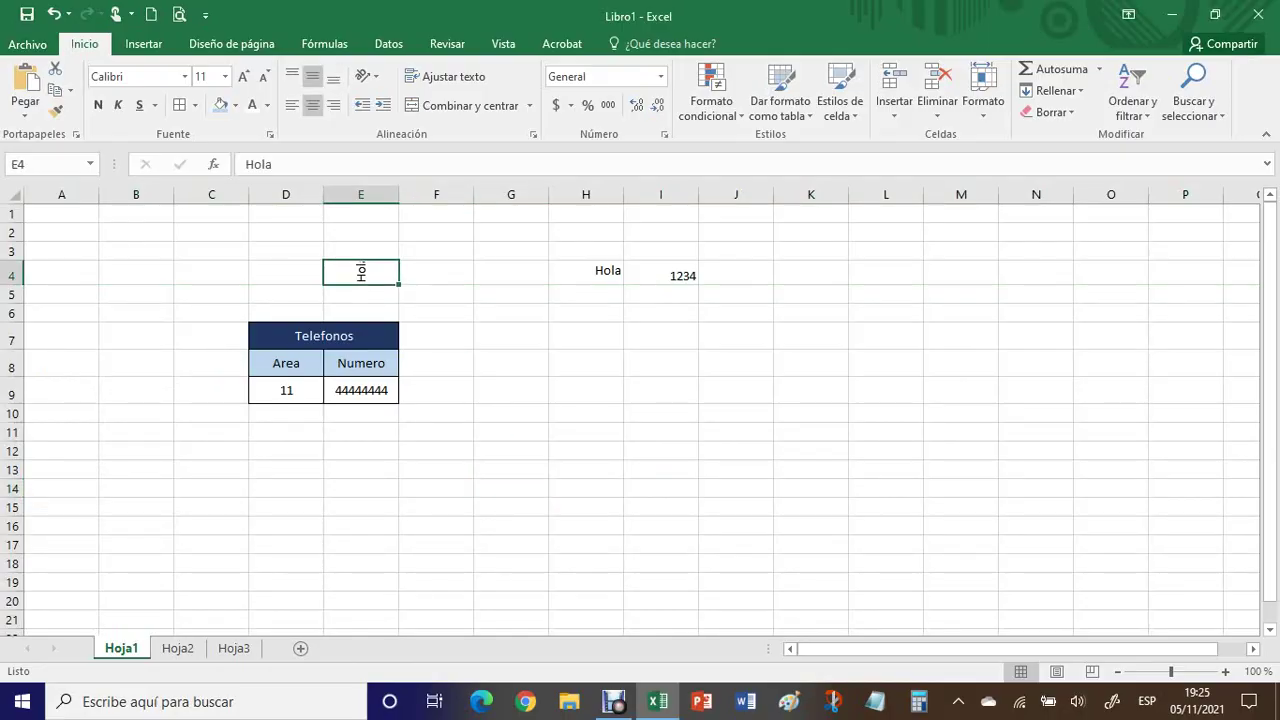
key(Delete)
click(436, 390)
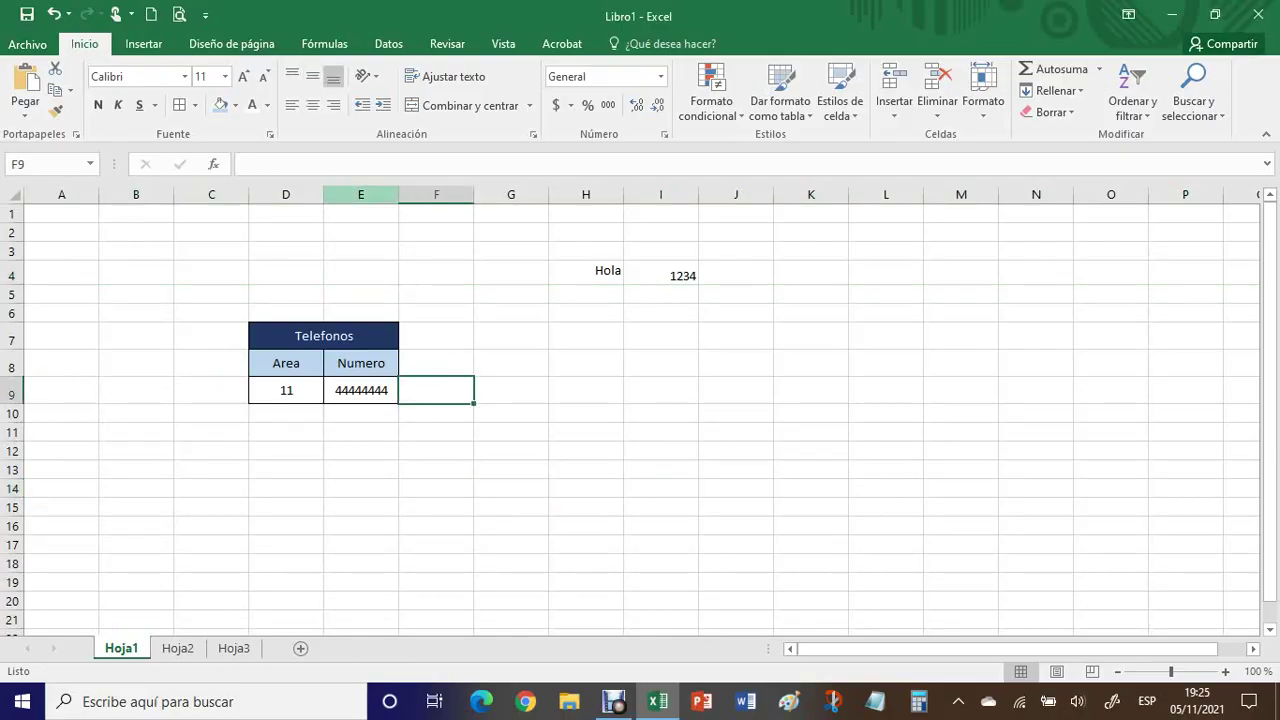
Widen column E and set its width to exactly 15
click(361, 194)
drag(398, 194, 420, 194)
click(607, 469)
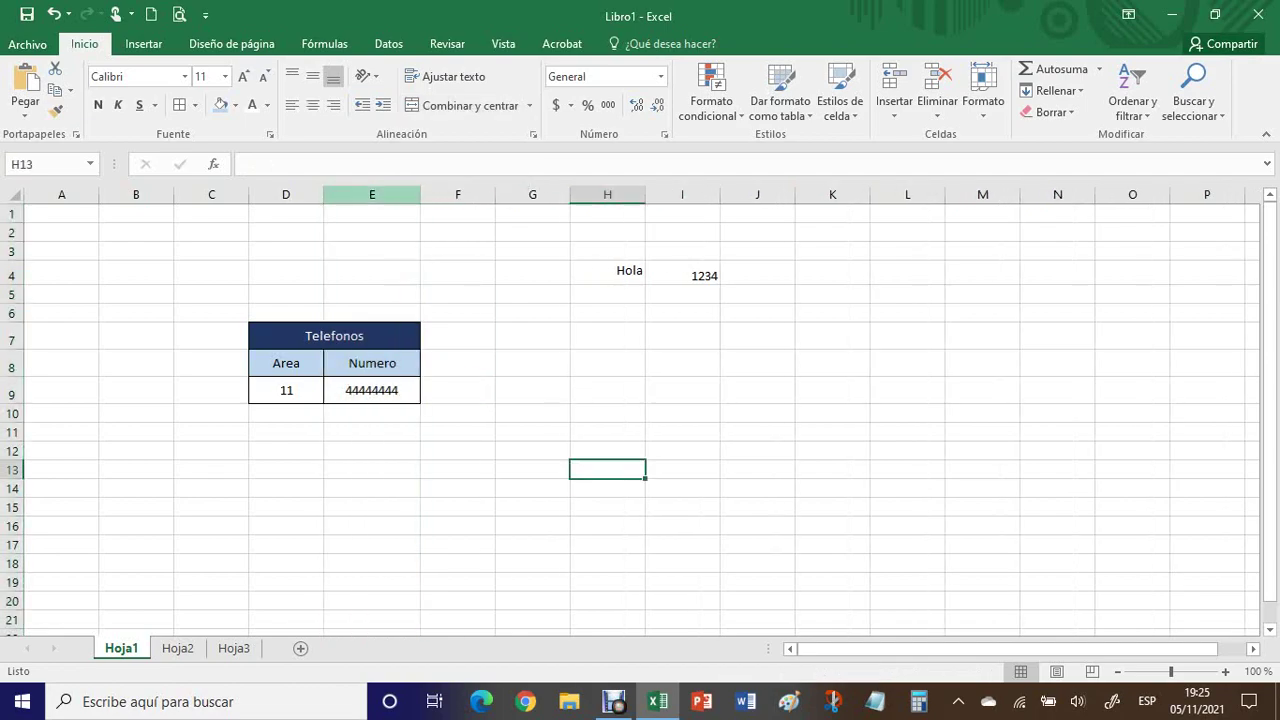
right_click(373, 194)
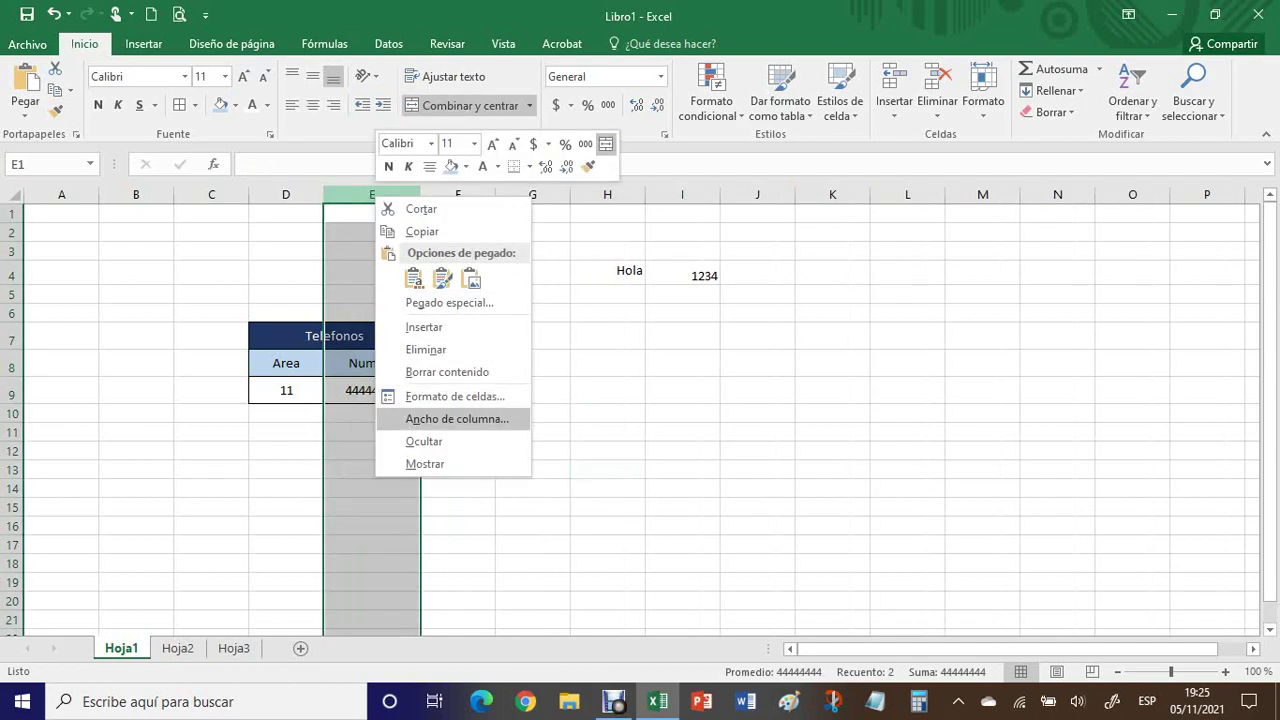
click(457, 419)
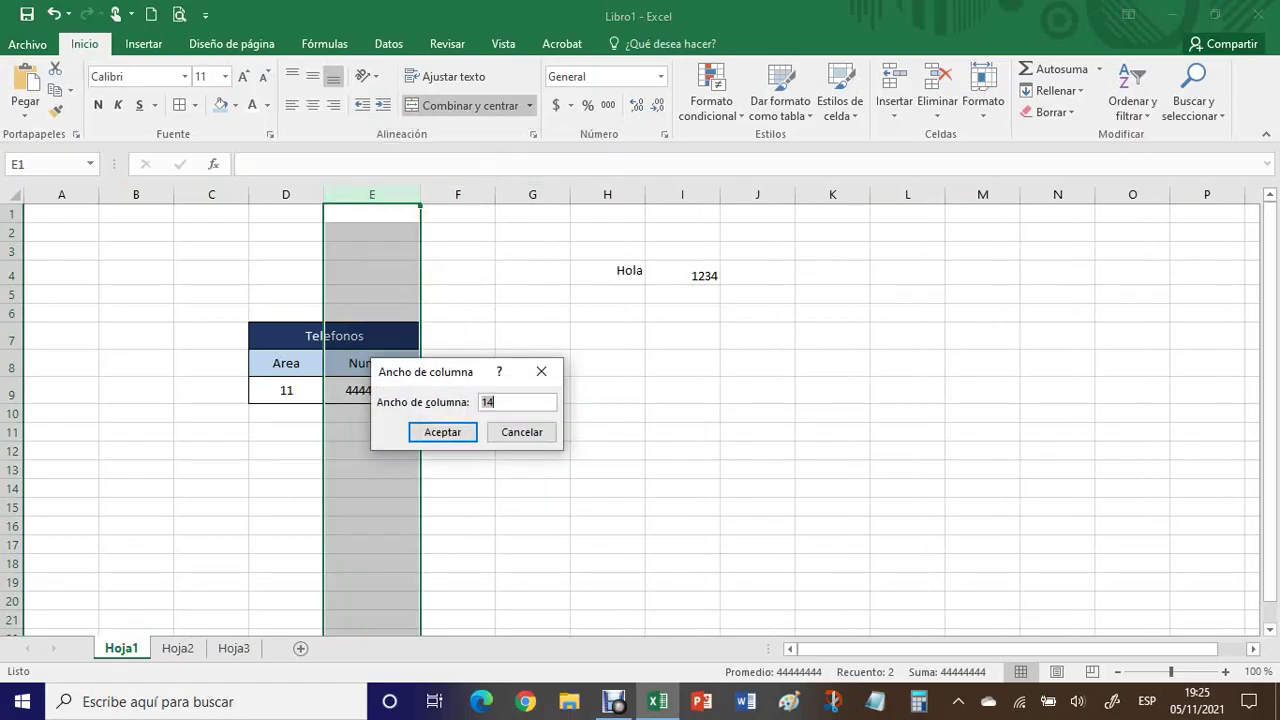
text(15)
key(Return)
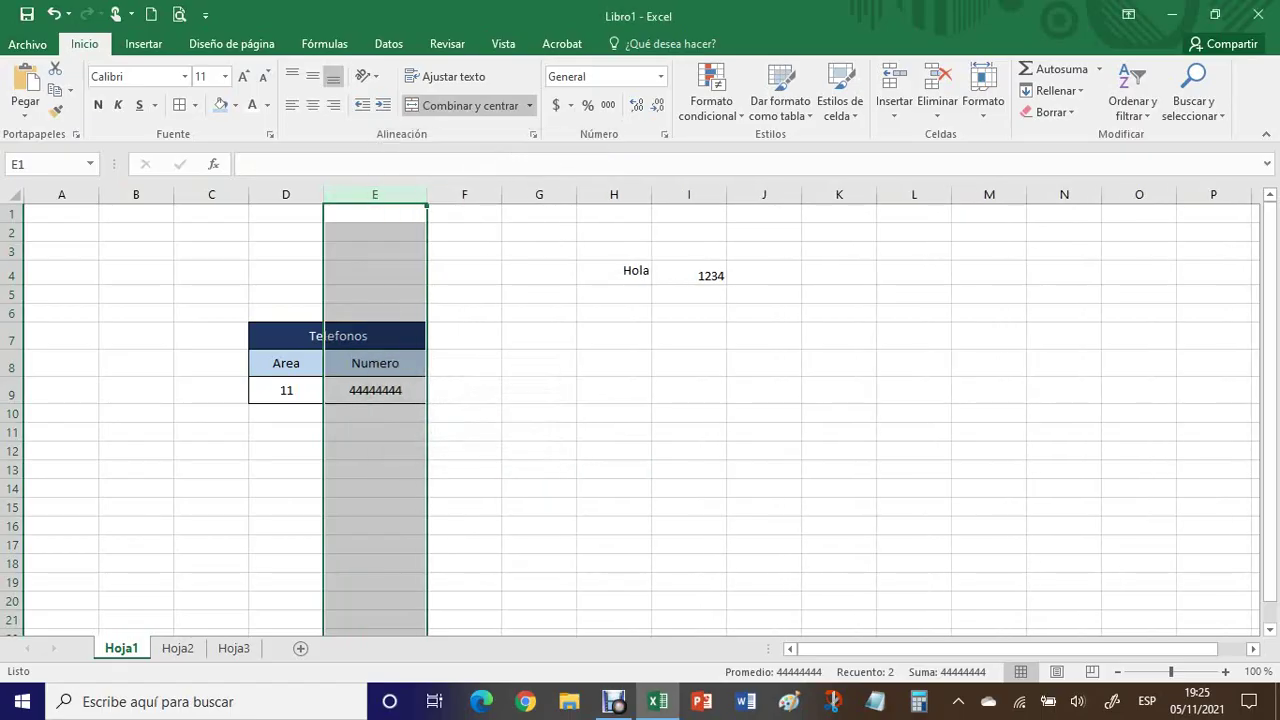
click(614, 432)
Delete the contents of cells H4:I4
drag(614, 271, 689, 275)
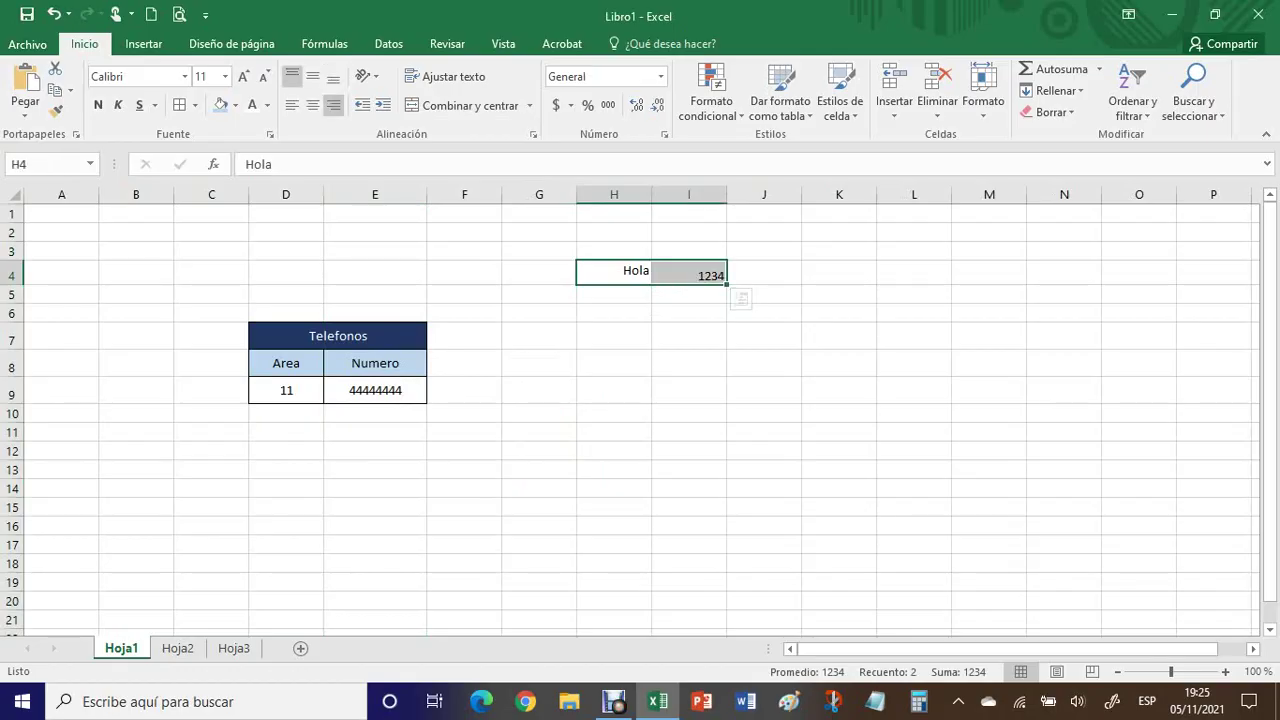
key(Delete)
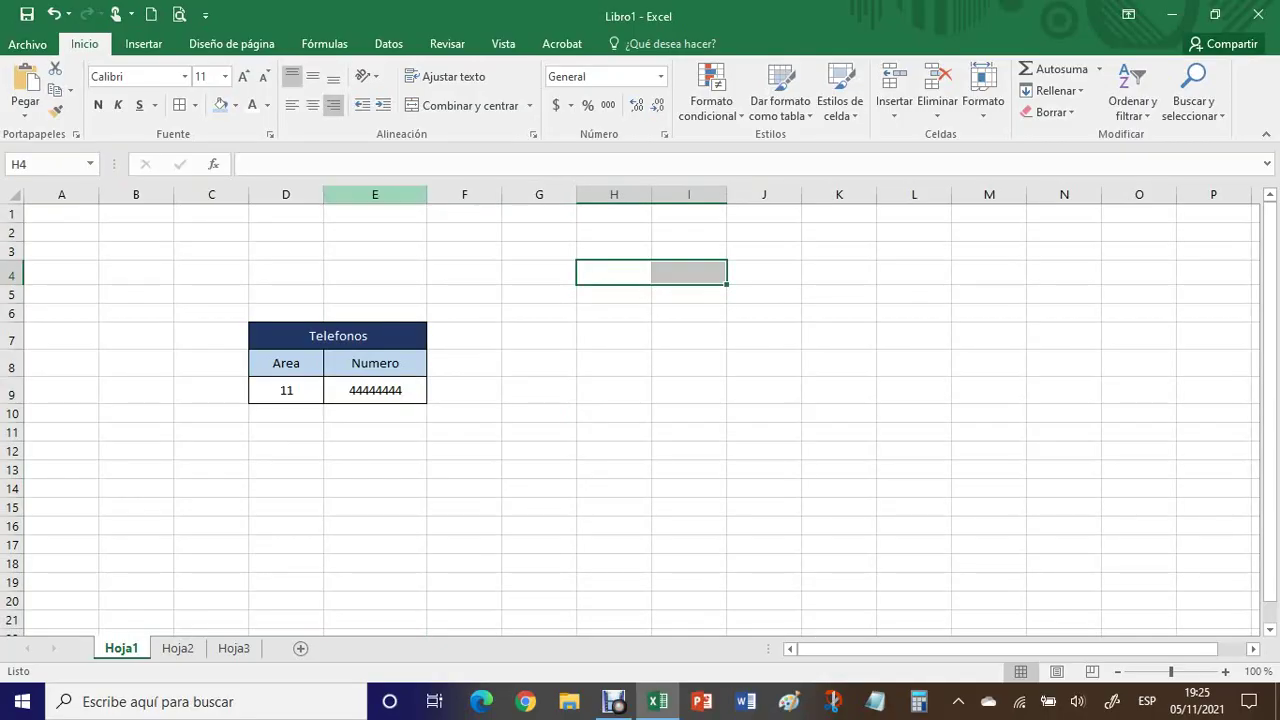
click(375, 195)
right_click(385, 198)
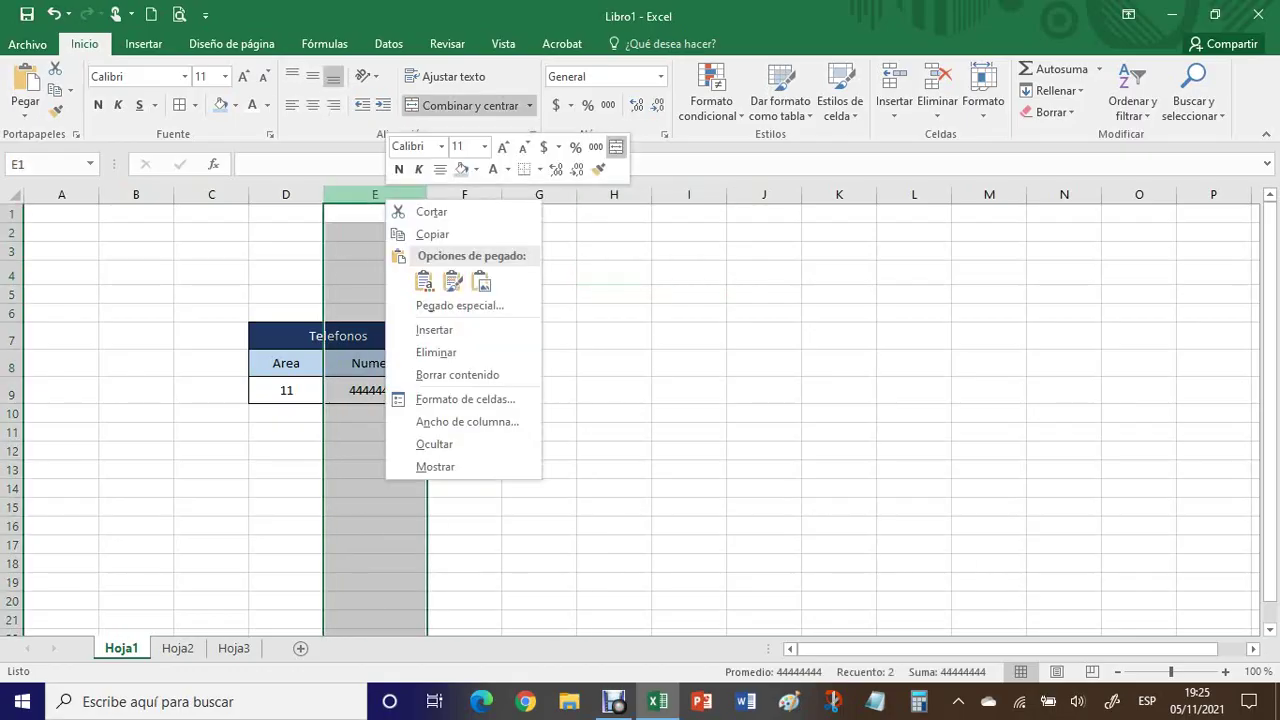
key(Escape)
Set the width of columns H to J to exactly 20
drag(614, 195, 772, 197)
right_click(774, 199)
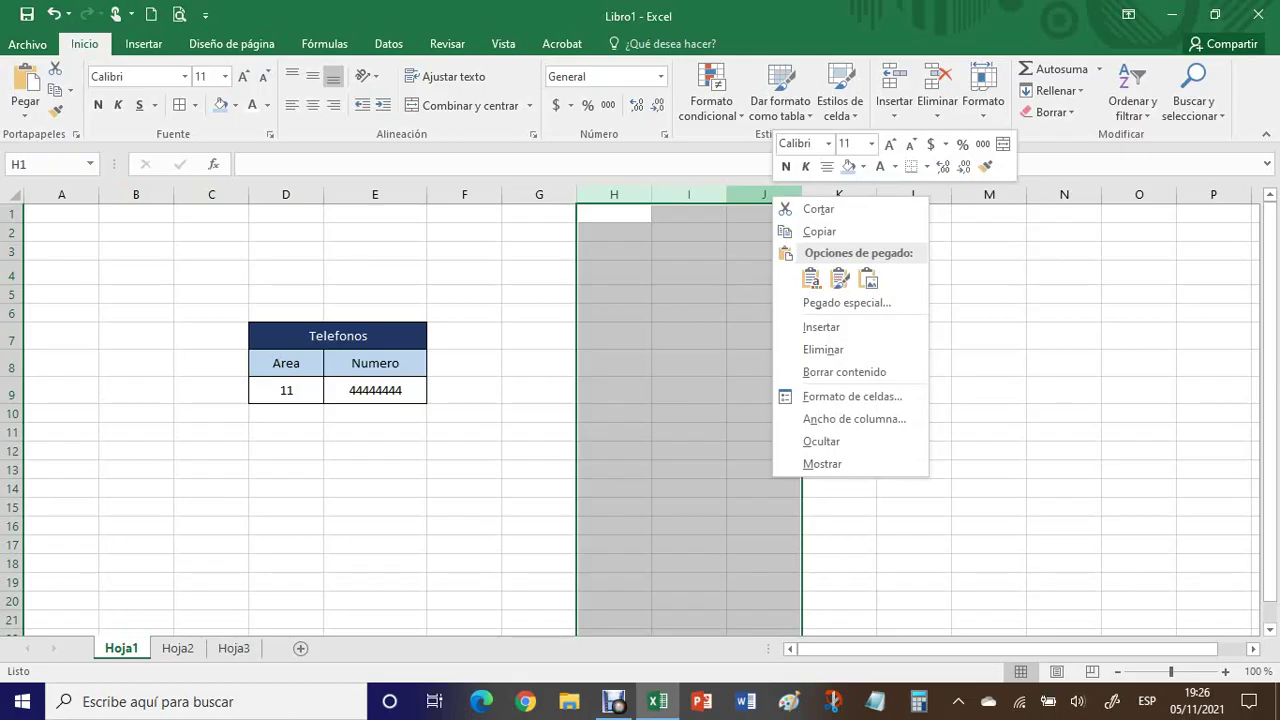
click(854, 419)
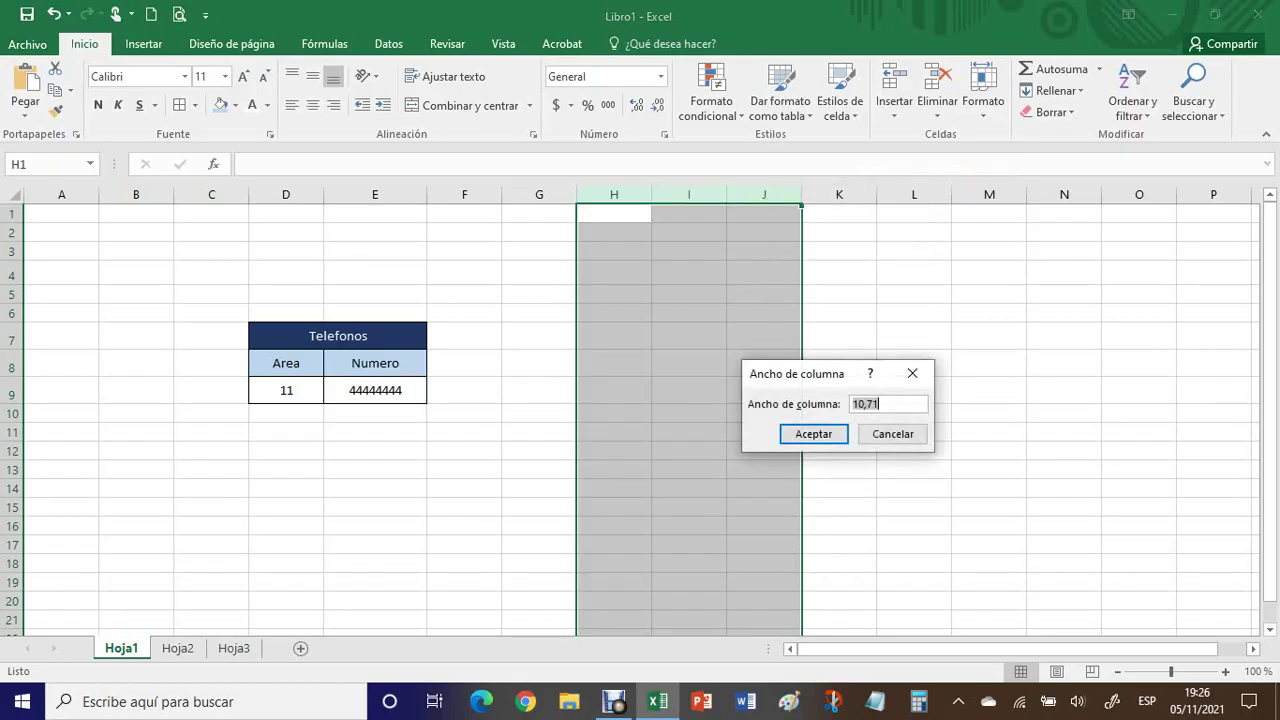
text(20)
key(Return)
click(780, 470)
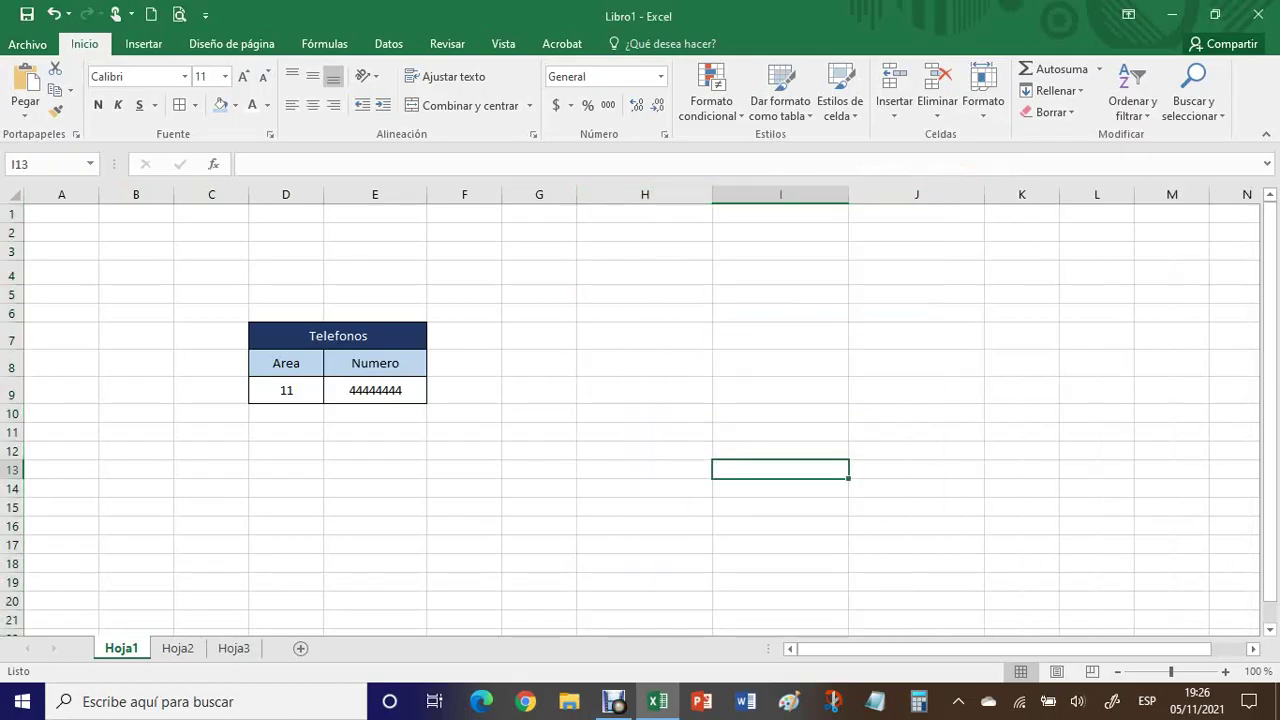
click(780, 363)
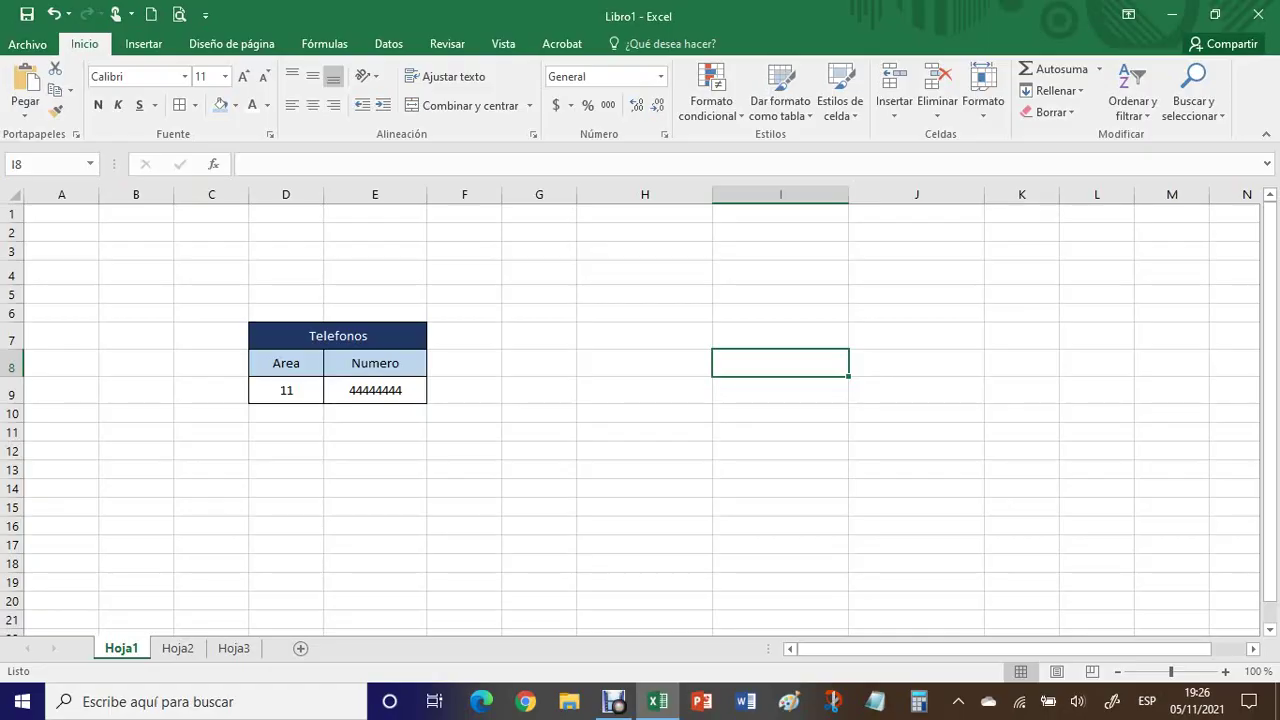
Increase the height of row 6 to about 37,5 and widen column D by hand
drag(12, 322, 12, 350)
drag(323, 194, 370, 194)
click(136, 327)
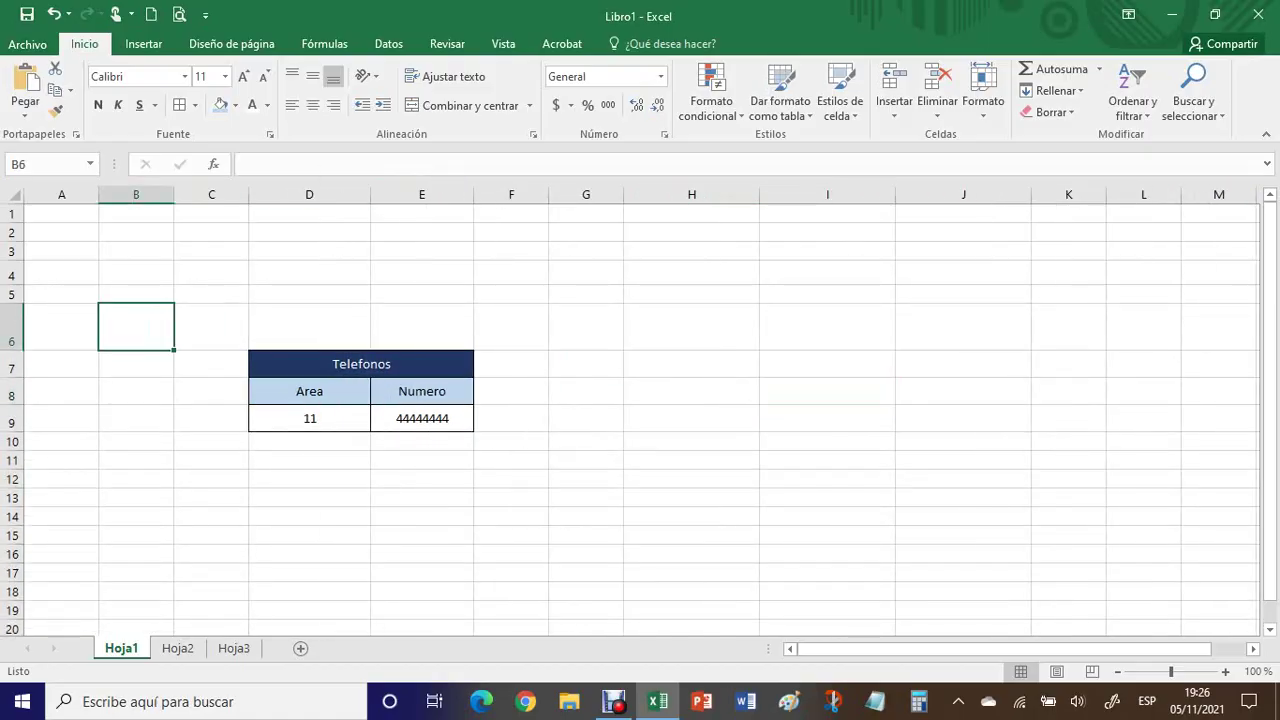
Check the exact height of row 6 and the exact width of column E, leaving both values as they are
right_click(12, 330)
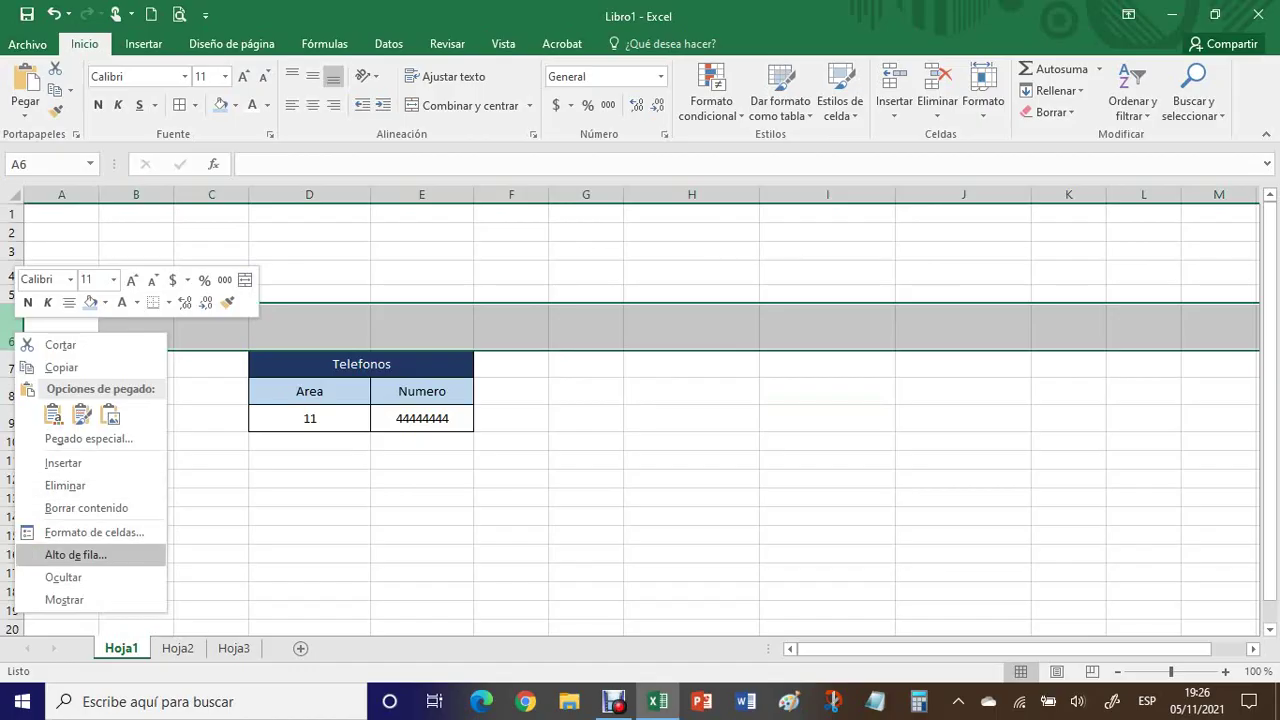
click(75, 554)
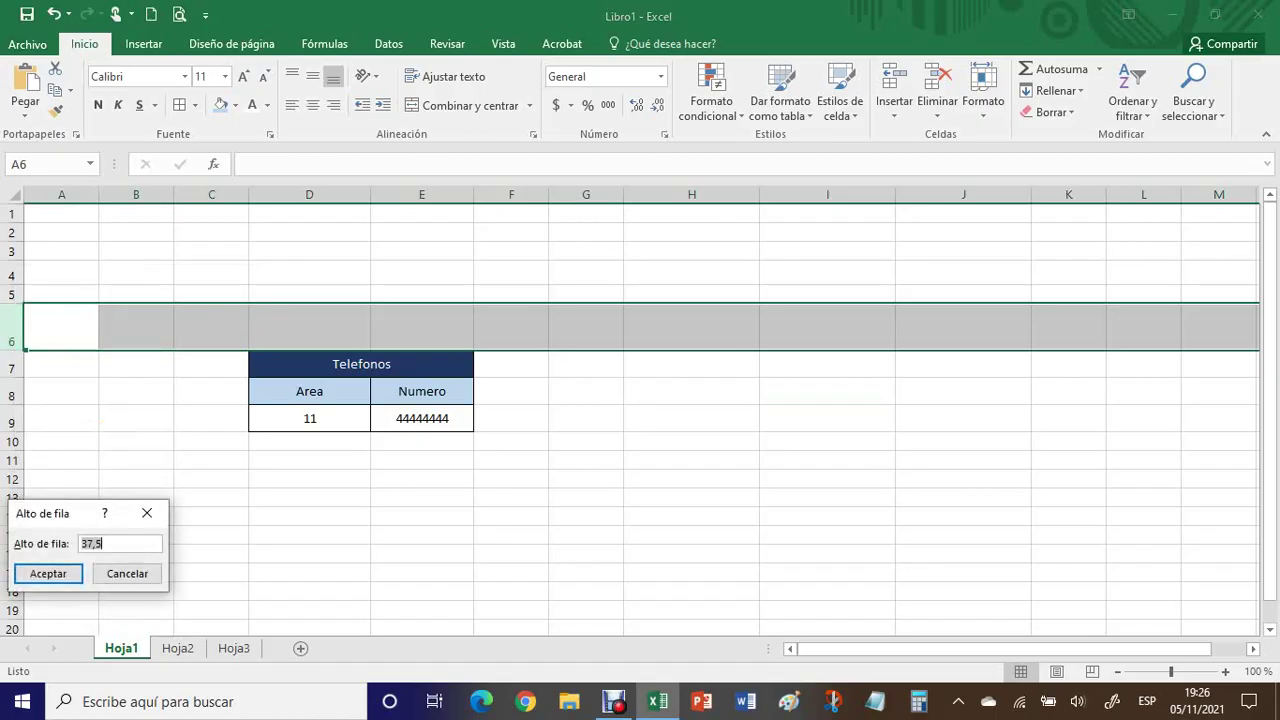
click(127, 573)
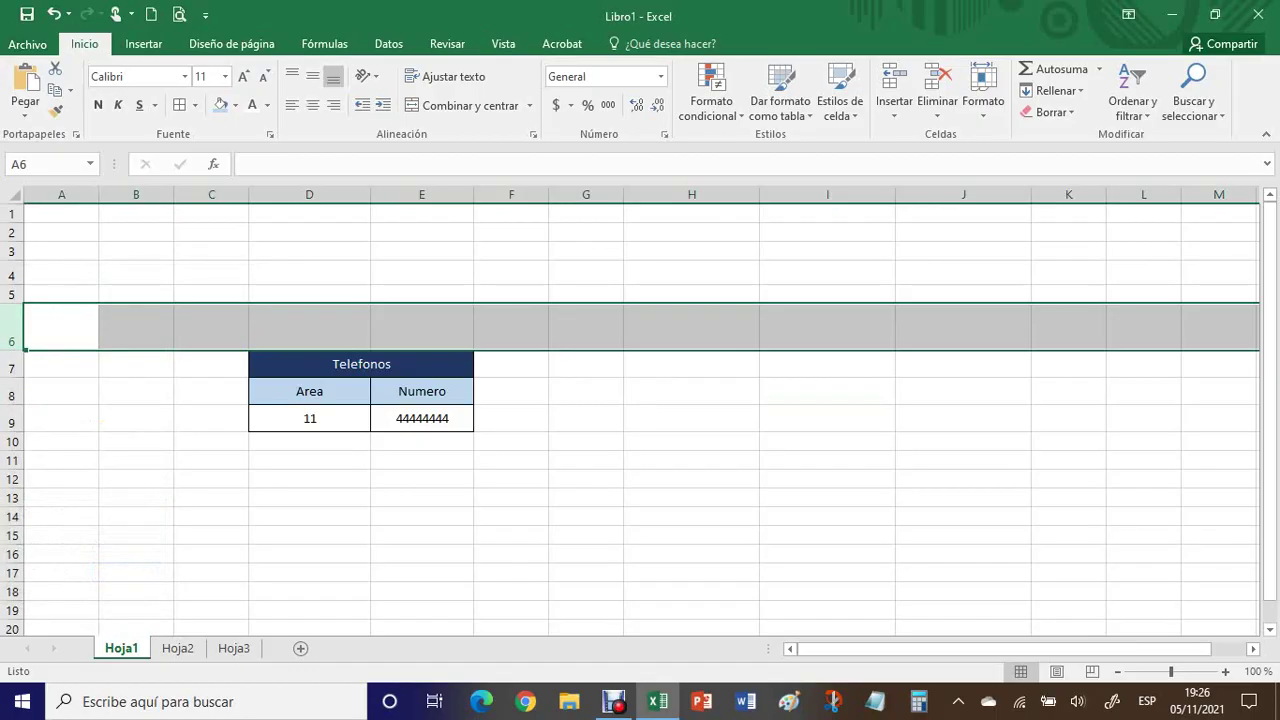
click(421, 194)
right_click(424, 195)
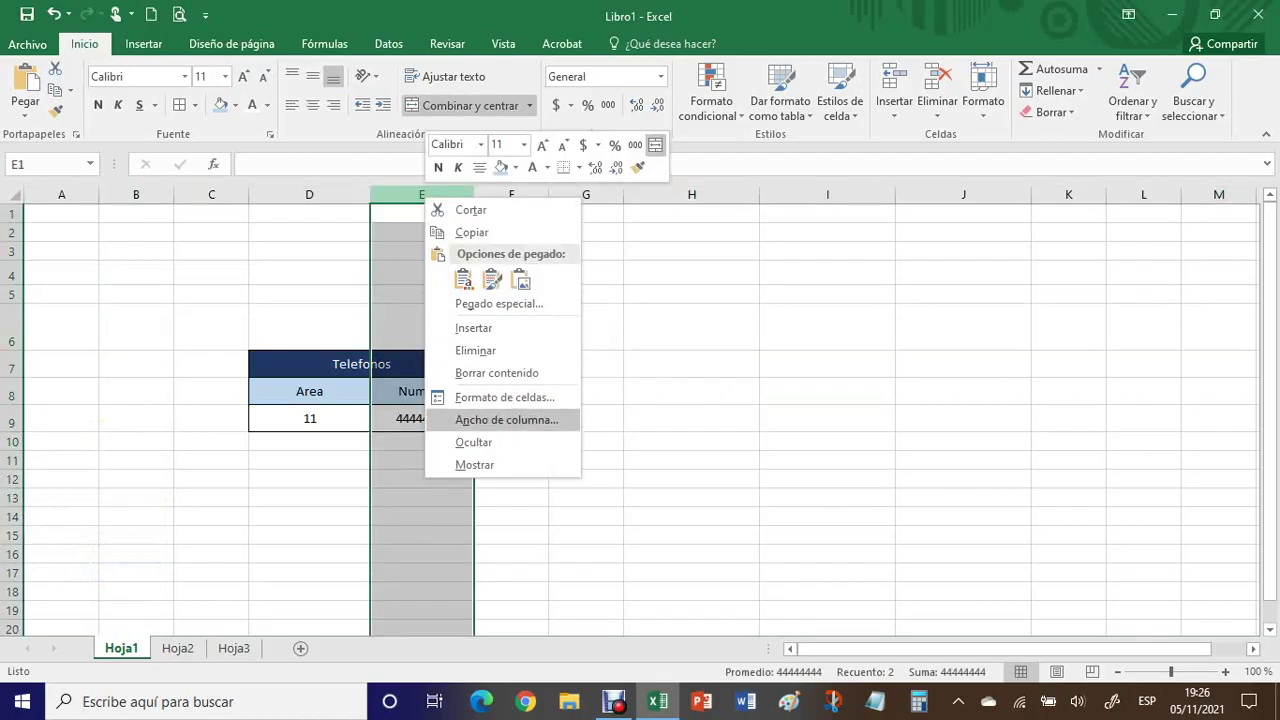
click(506, 420)
click(575, 437)
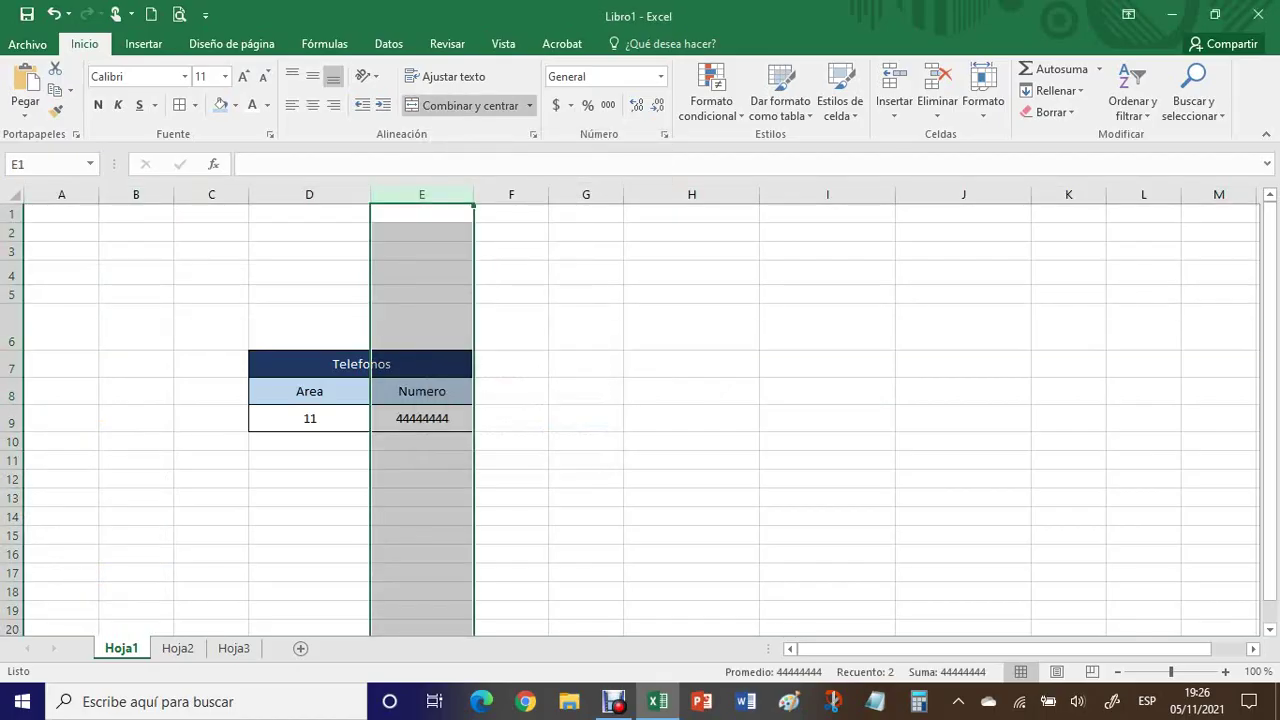
click(309, 328)
click(318, 194)
right_click(324, 196)
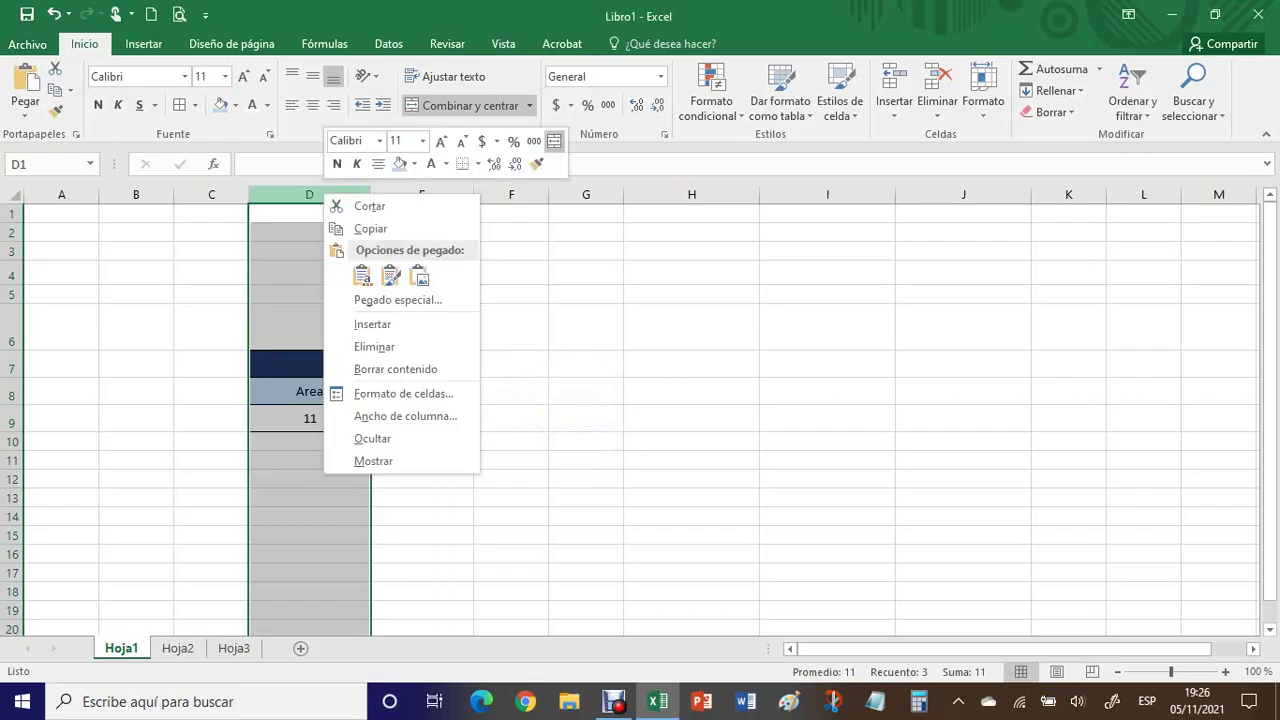
click(212, 328)
click(212, 328)
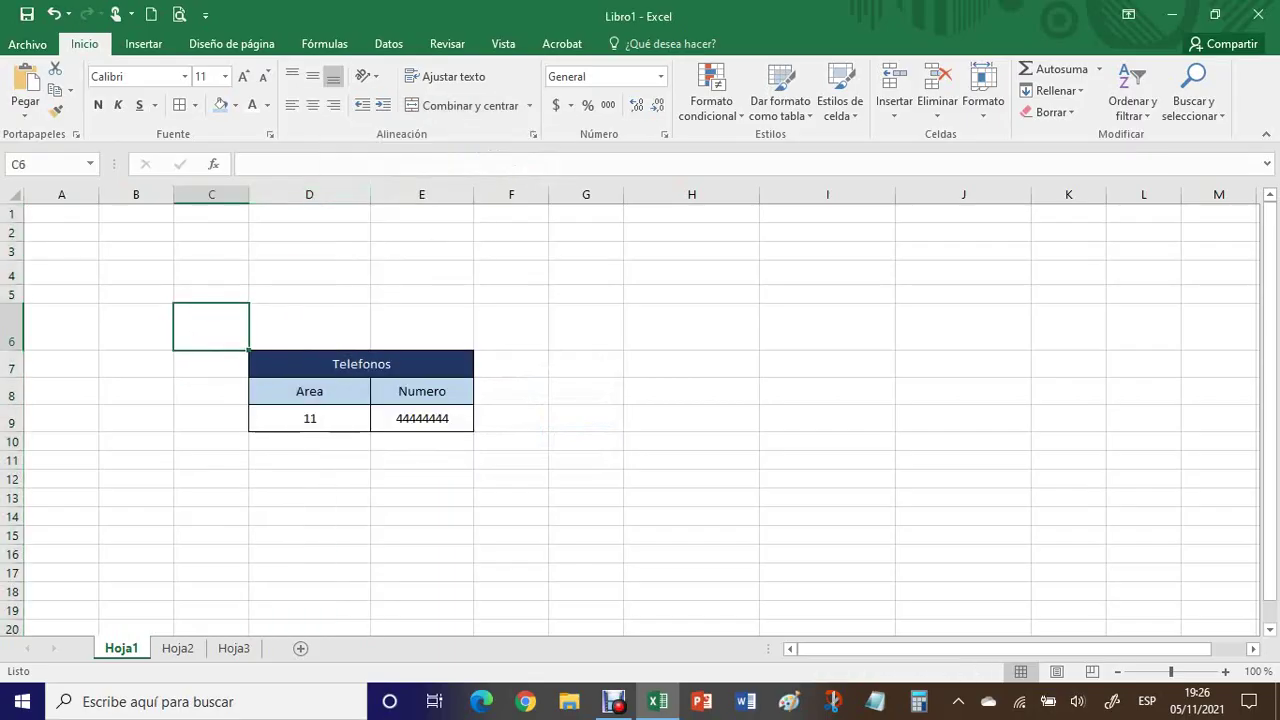
click(212, 295)
drag(212, 295, 511, 460)
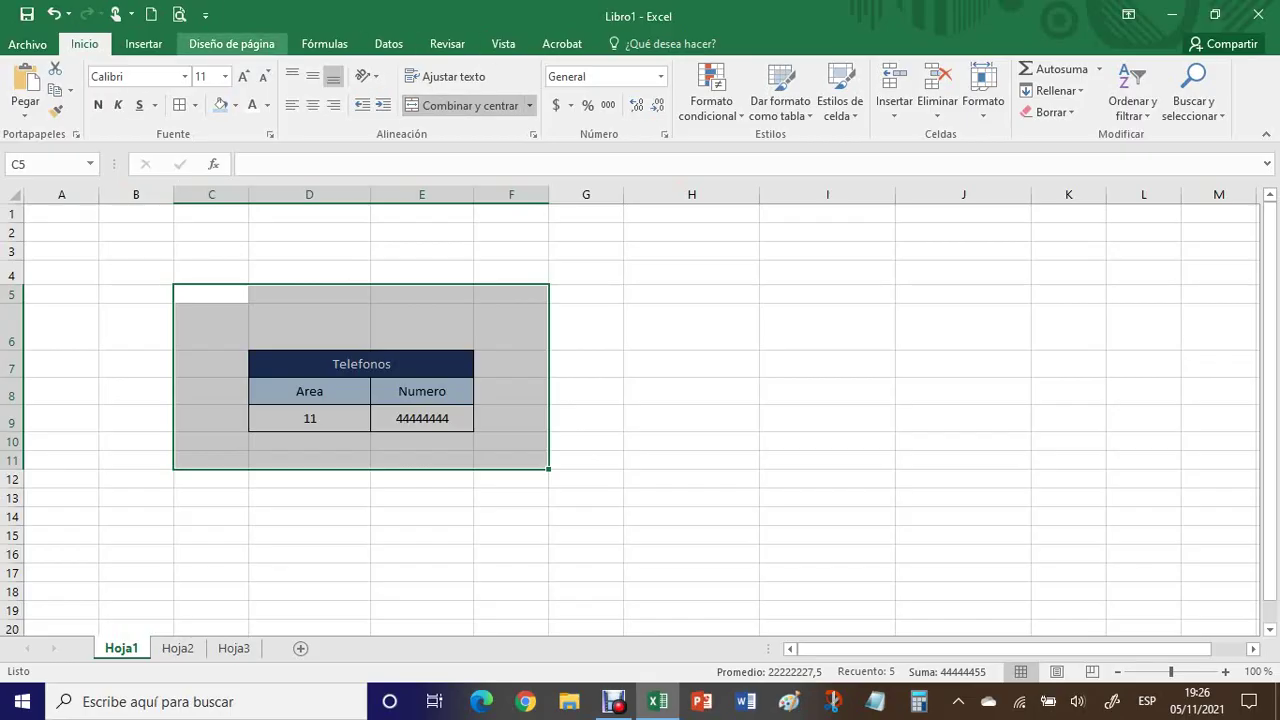
click(691, 479)
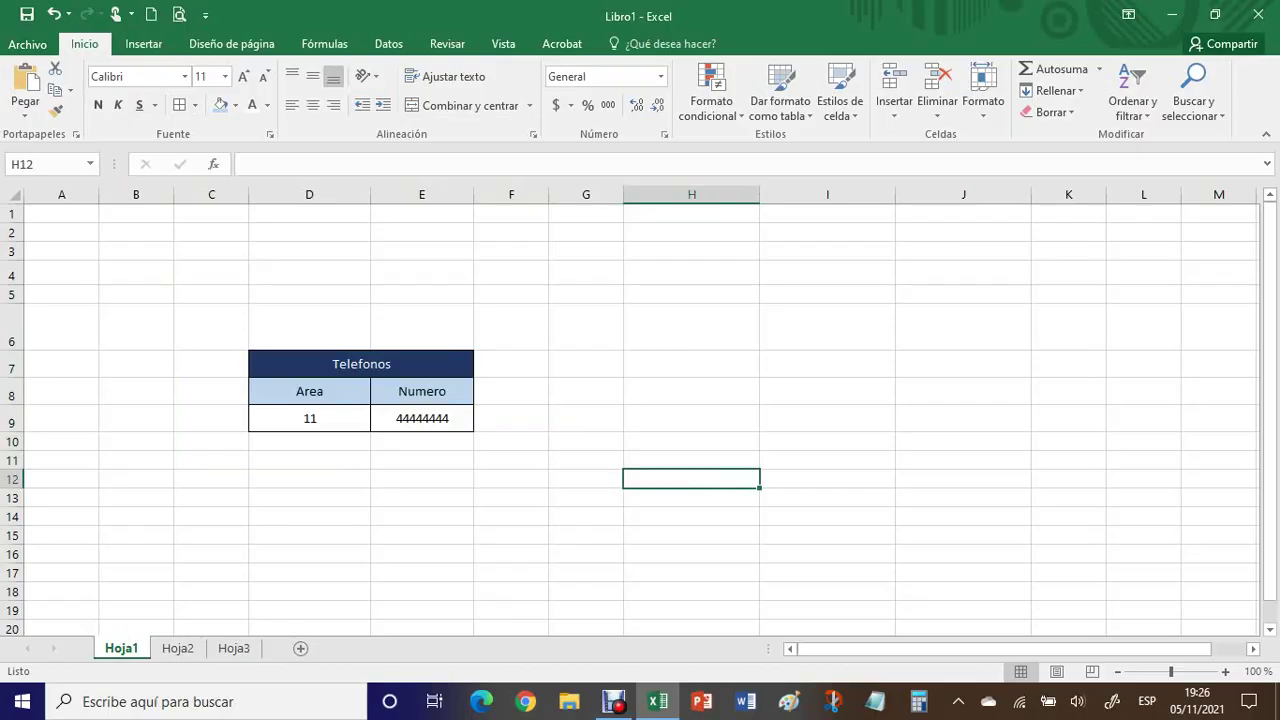
Enter the number 125854,2 in cell H7
click(691, 364)
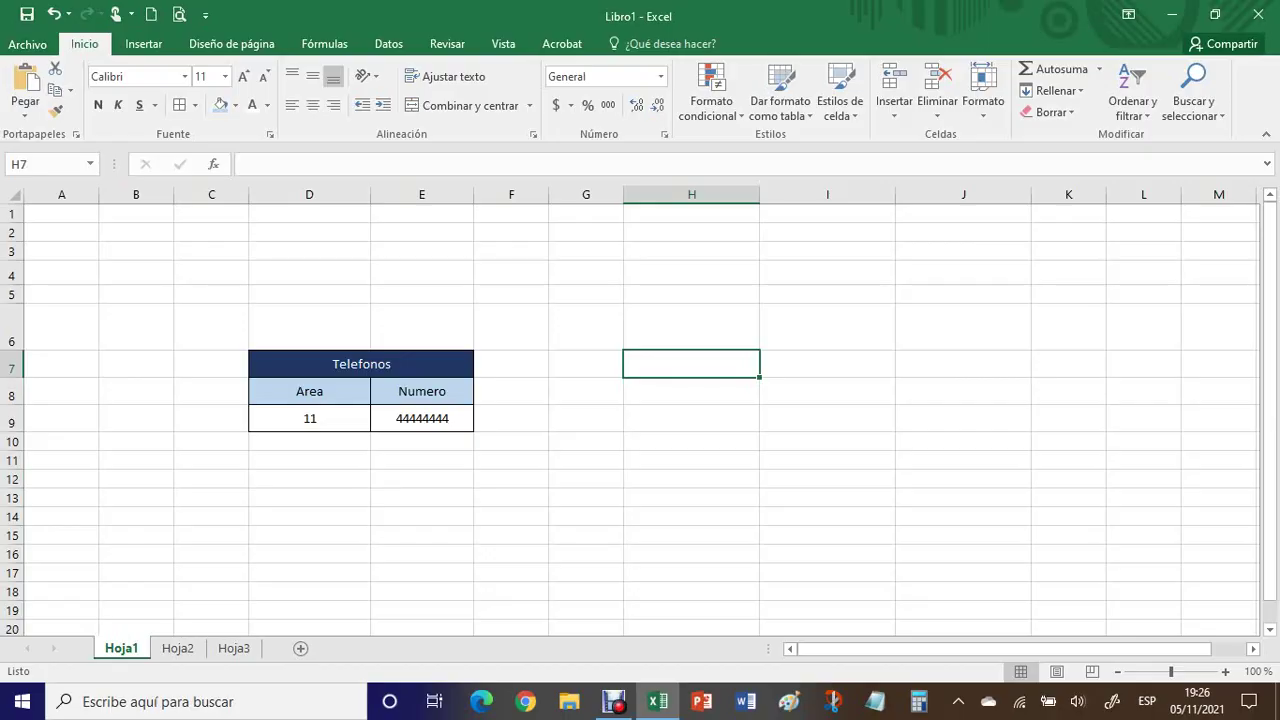
text(125)
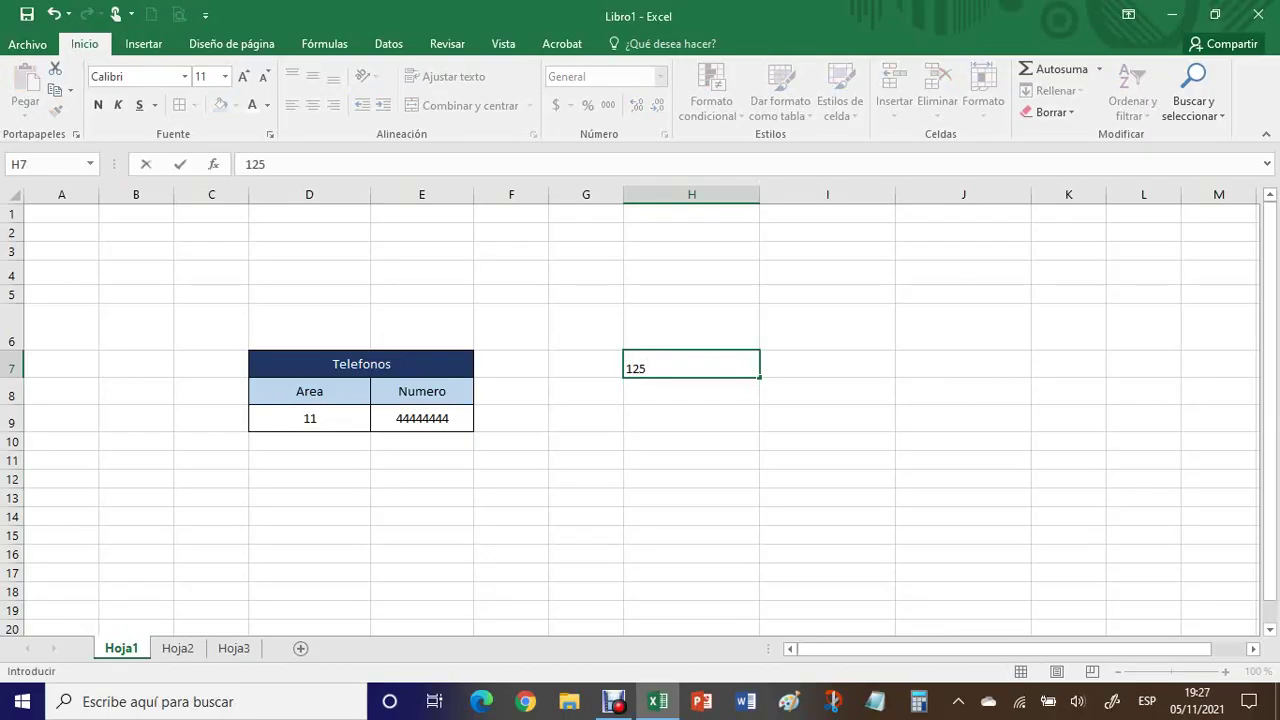
text(854,2)
key(Return)
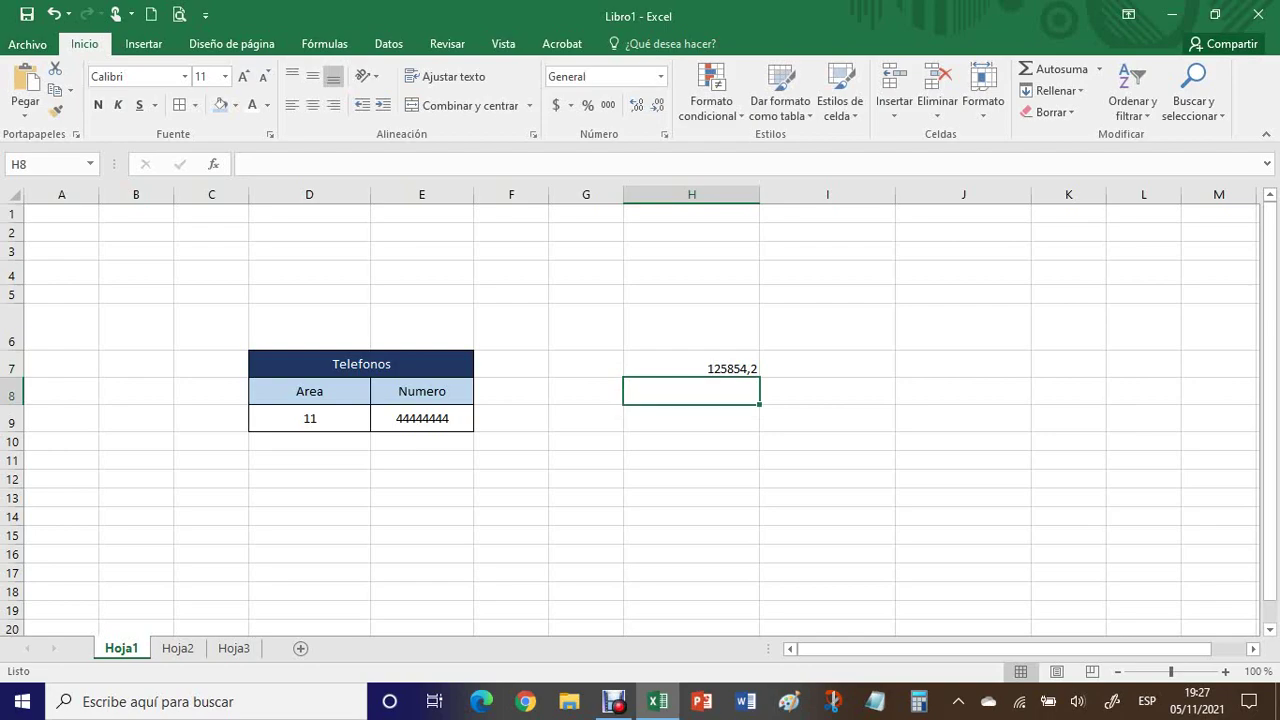
Apply the custom number format #.##0,00 to cell H7
click(827, 364)
click(691, 364)
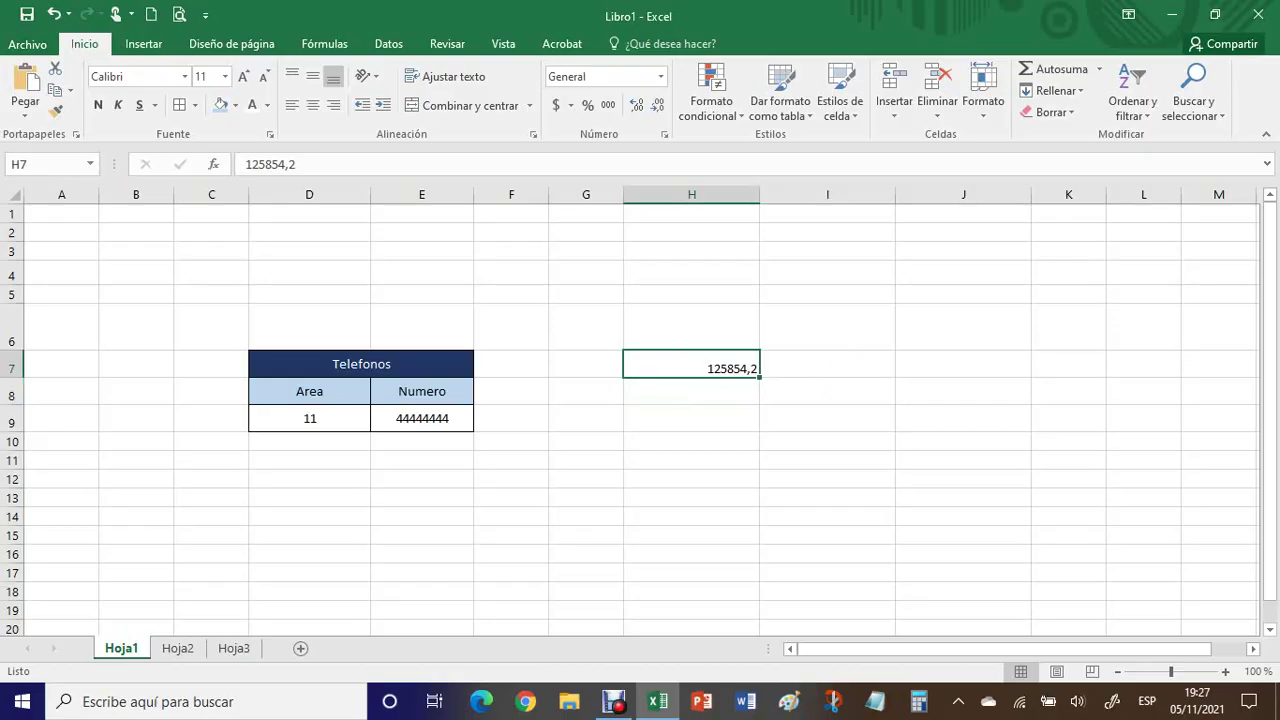
right_click(693, 366)
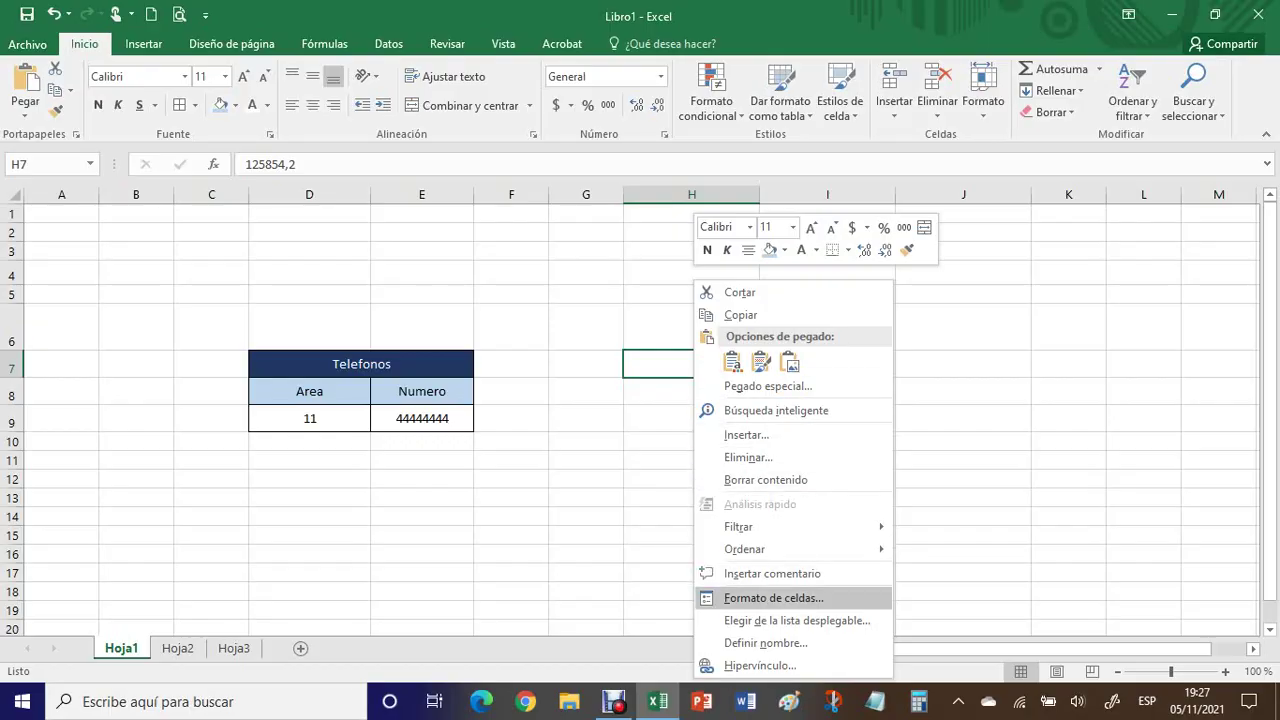
click(773, 598)
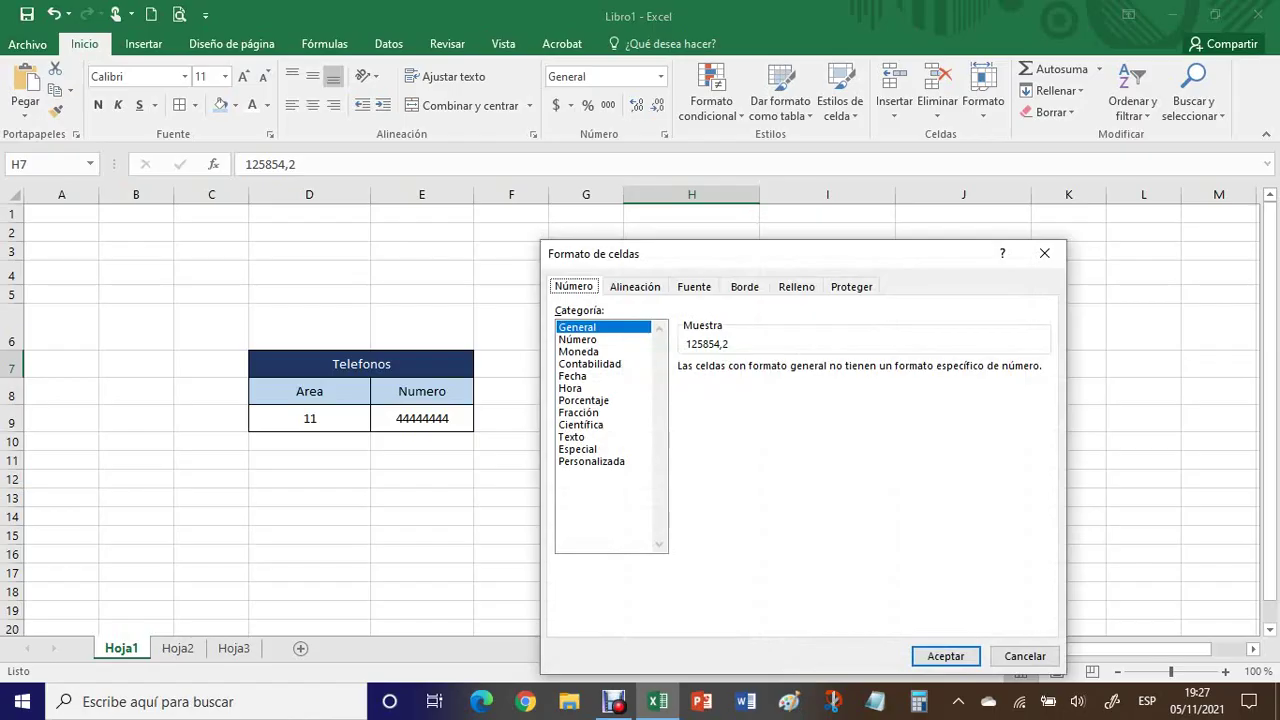
click(579, 352)
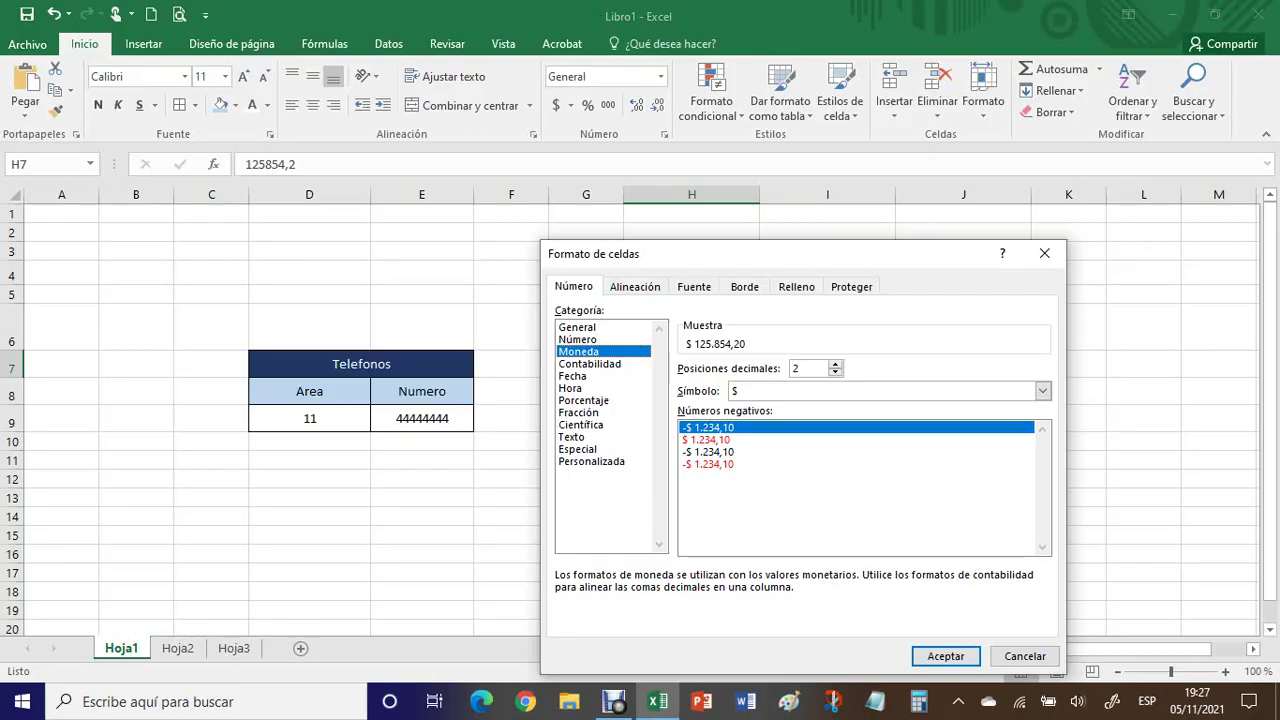
click(578, 449)
click(591, 461)
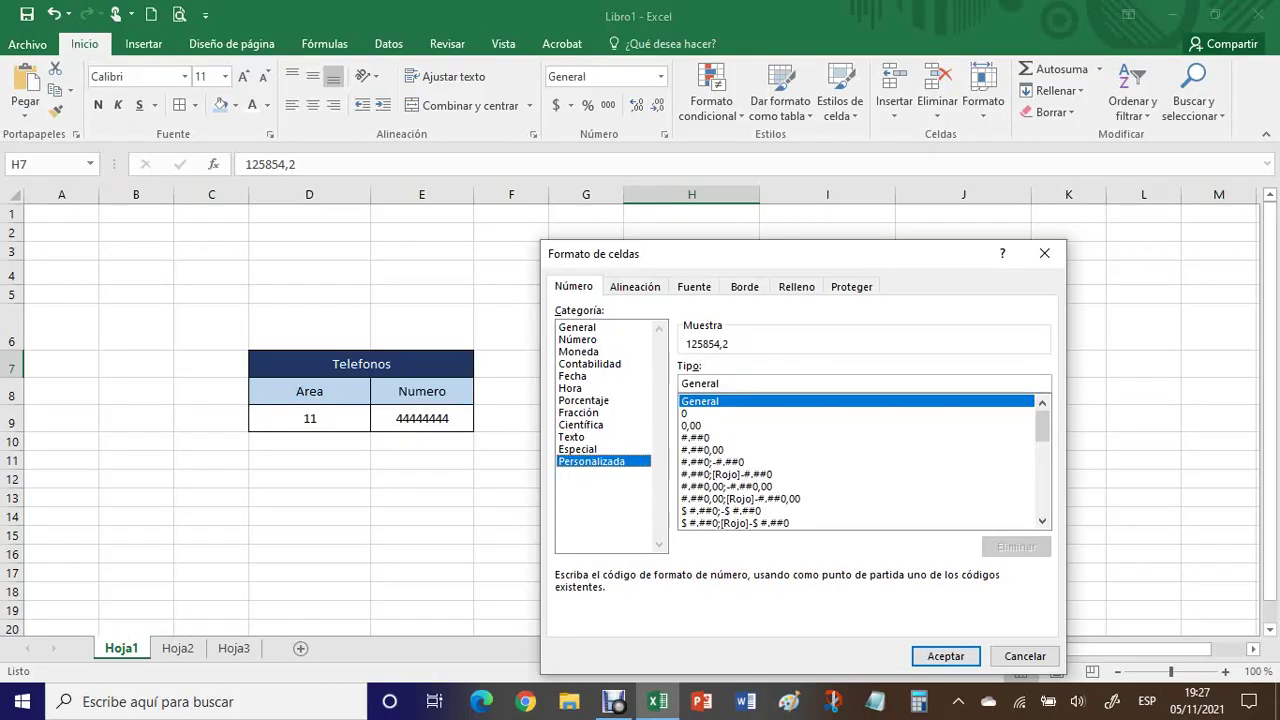
click(696, 438)
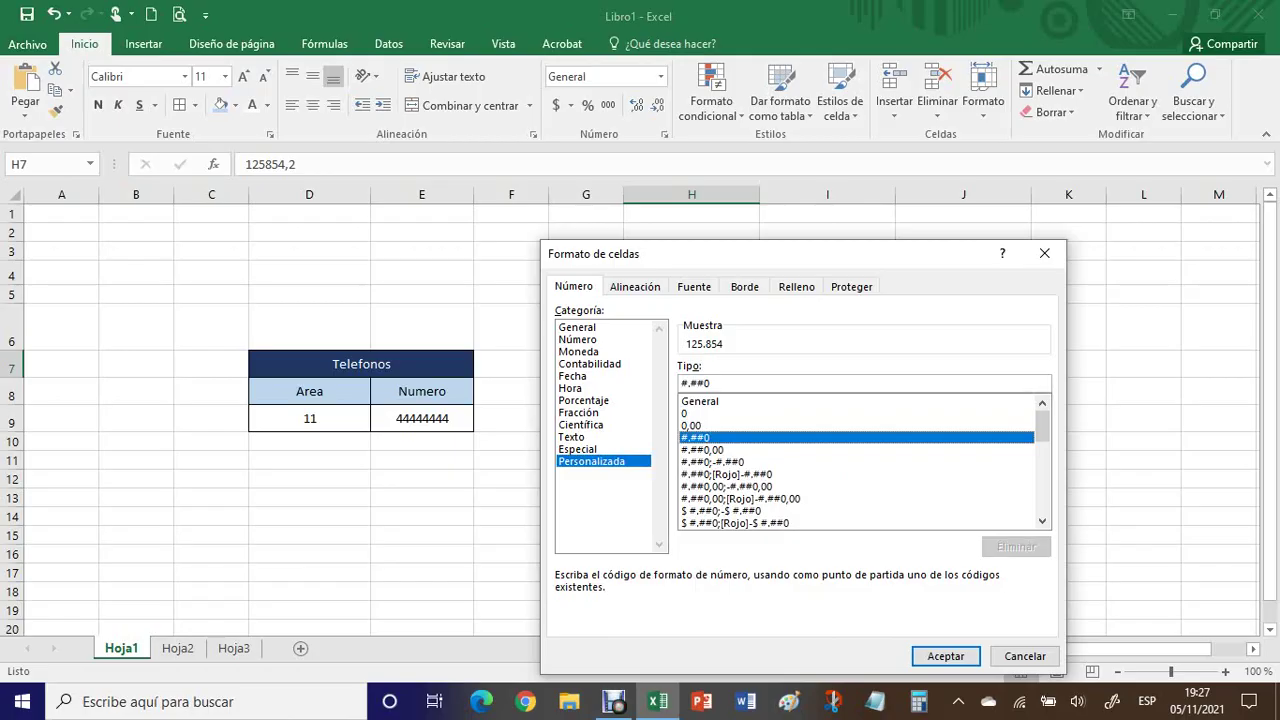
click(703, 450)
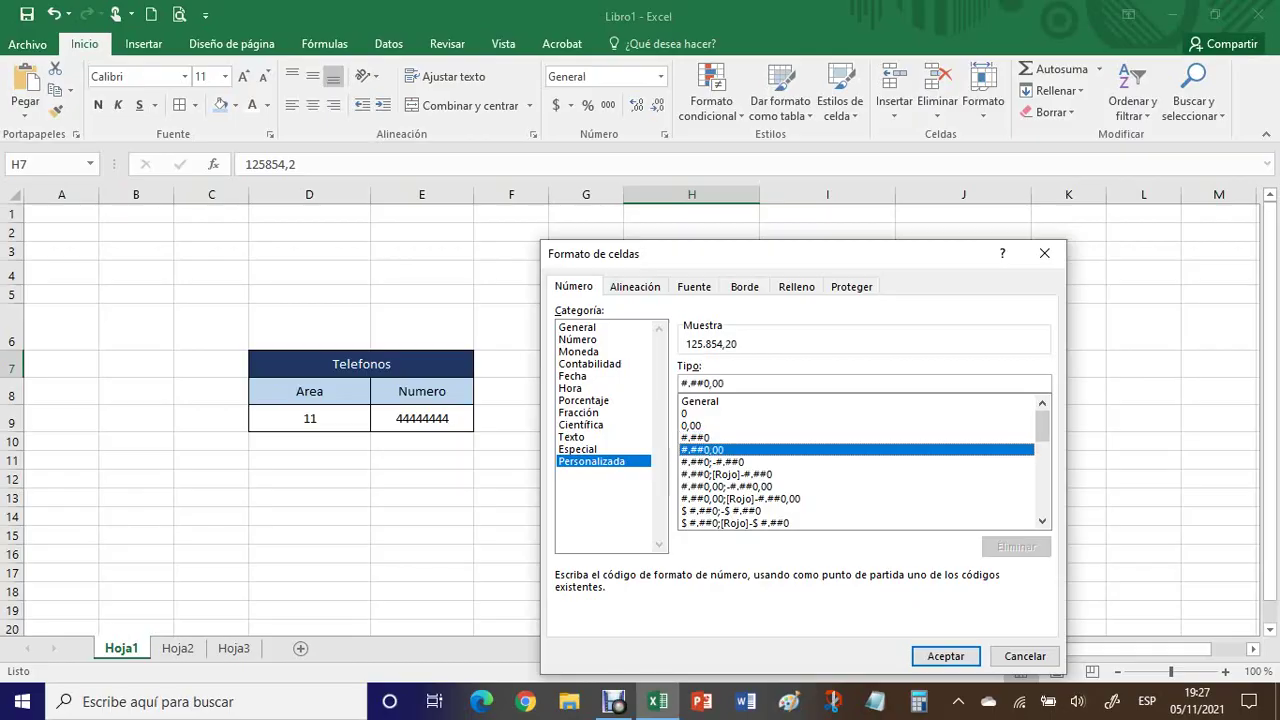
click(945, 656)
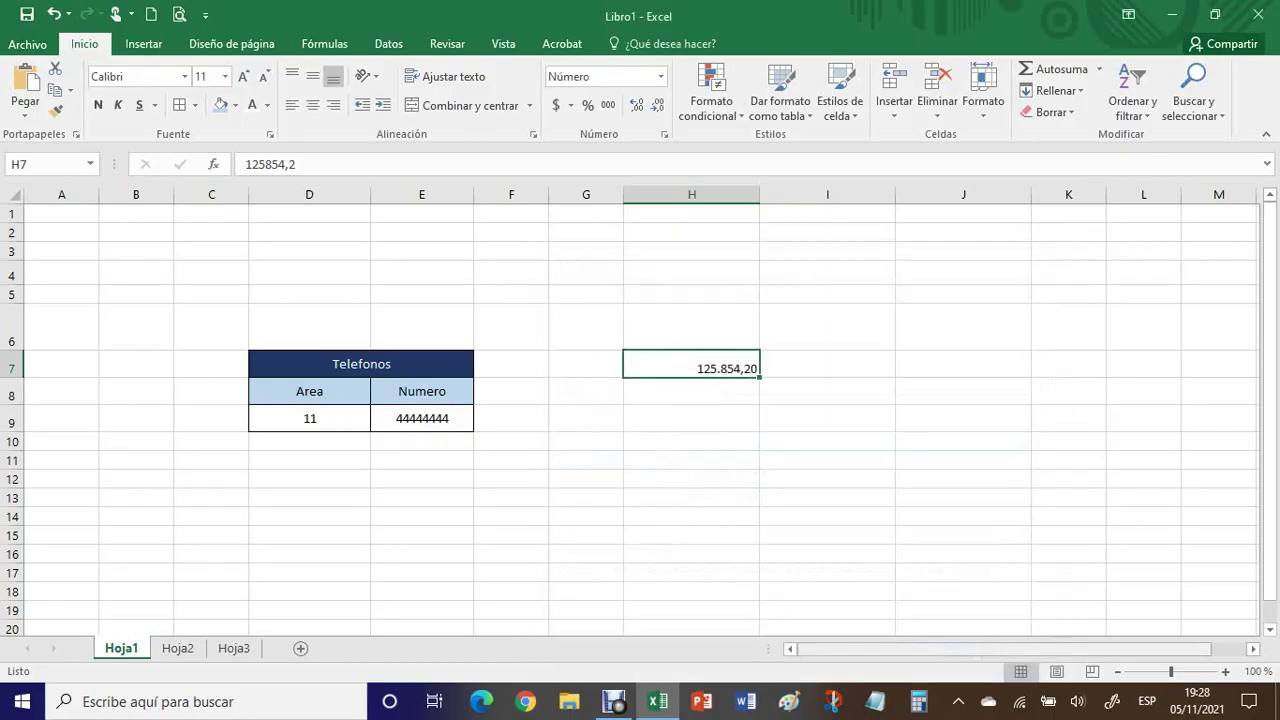
click(827, 517)
click(691, 365)
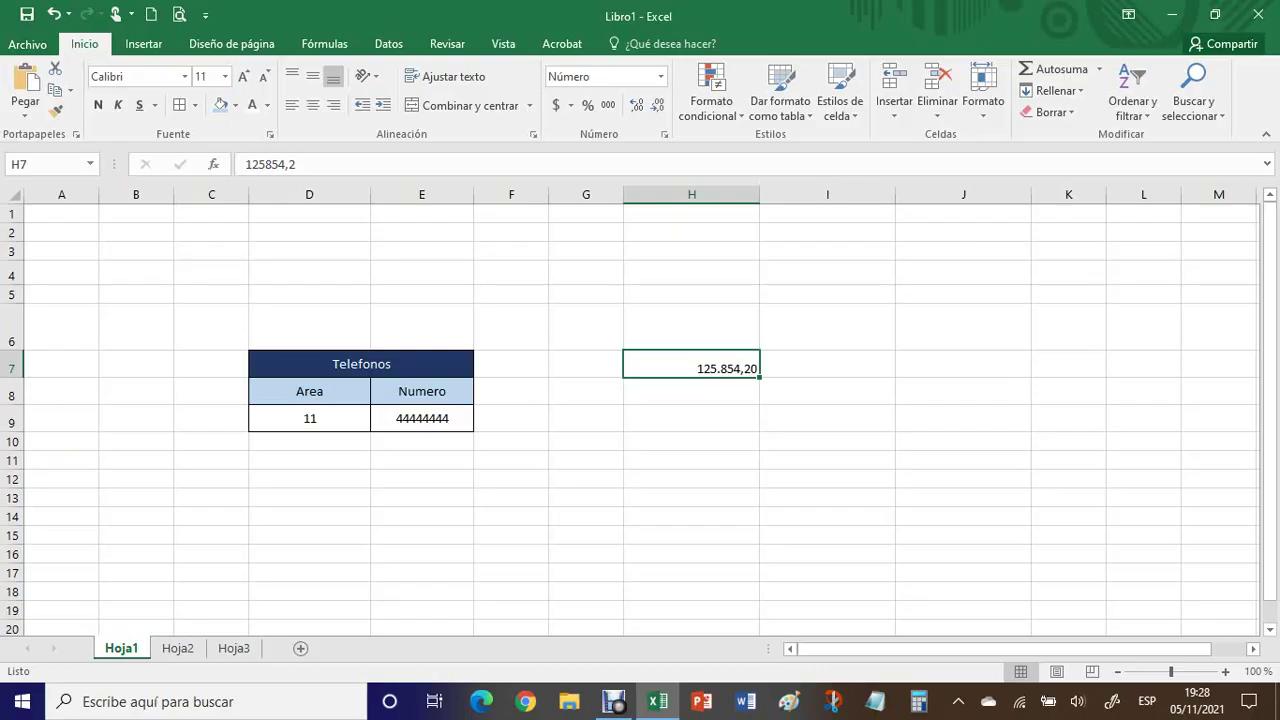
click(691, 418)
text(1254)
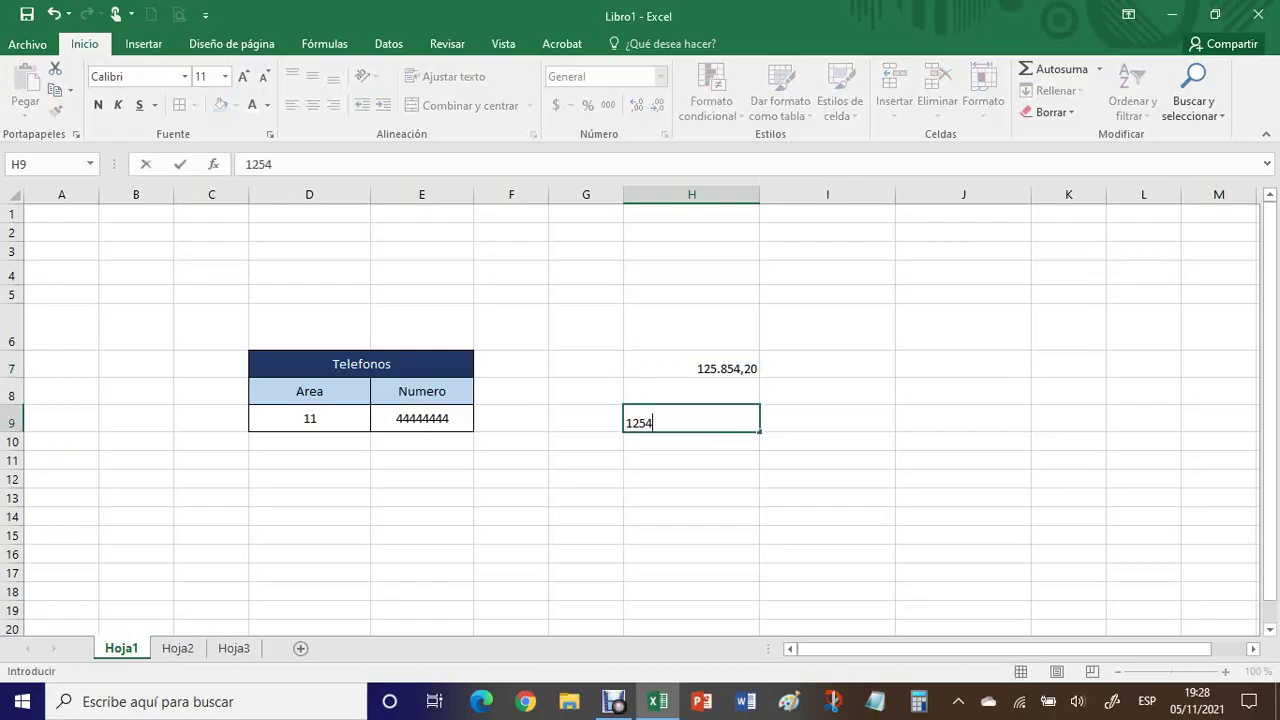
text(55254862)
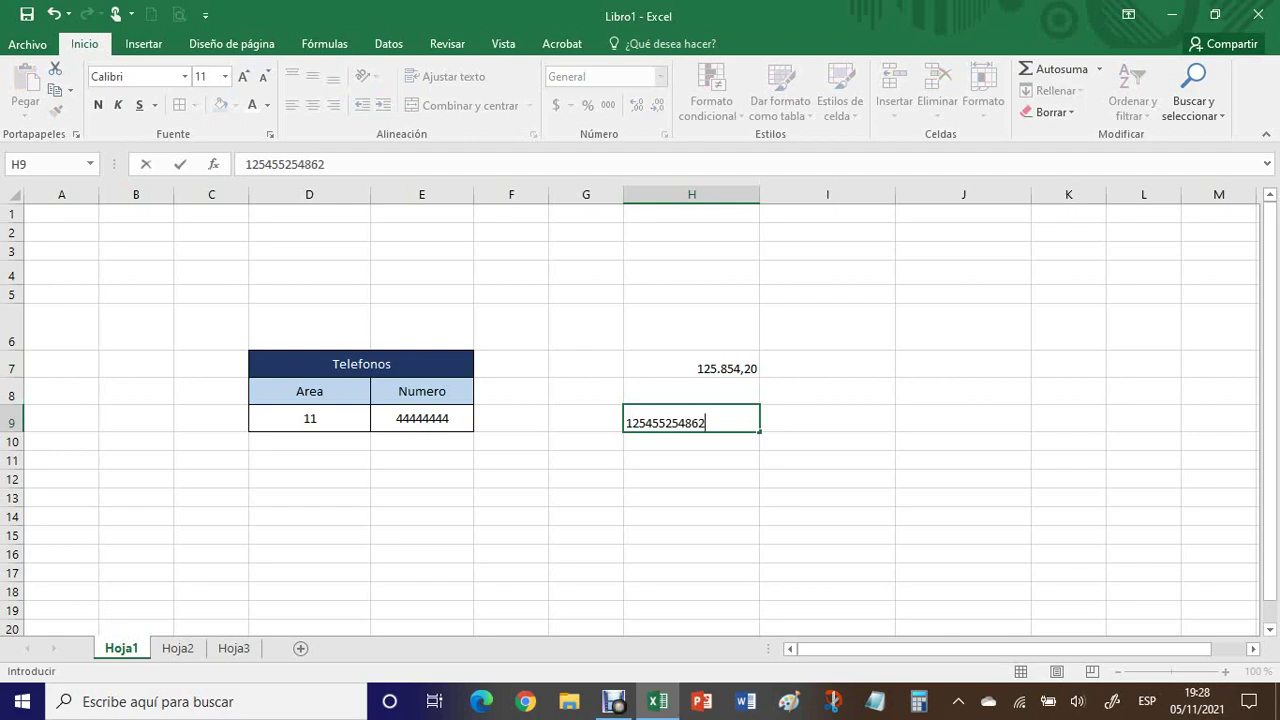
text(54,254)
click(691, 535)
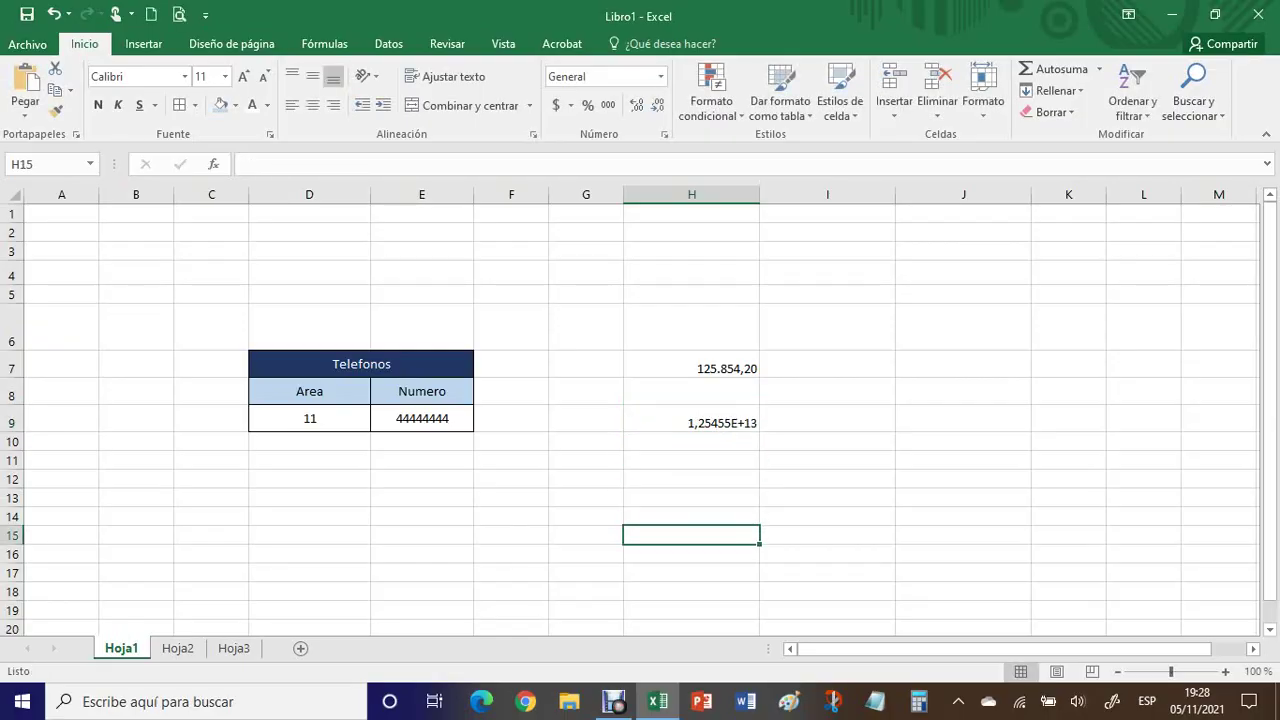
Copy the number format of cell H7 to cell H9 with Format Painter
click(691, 365)
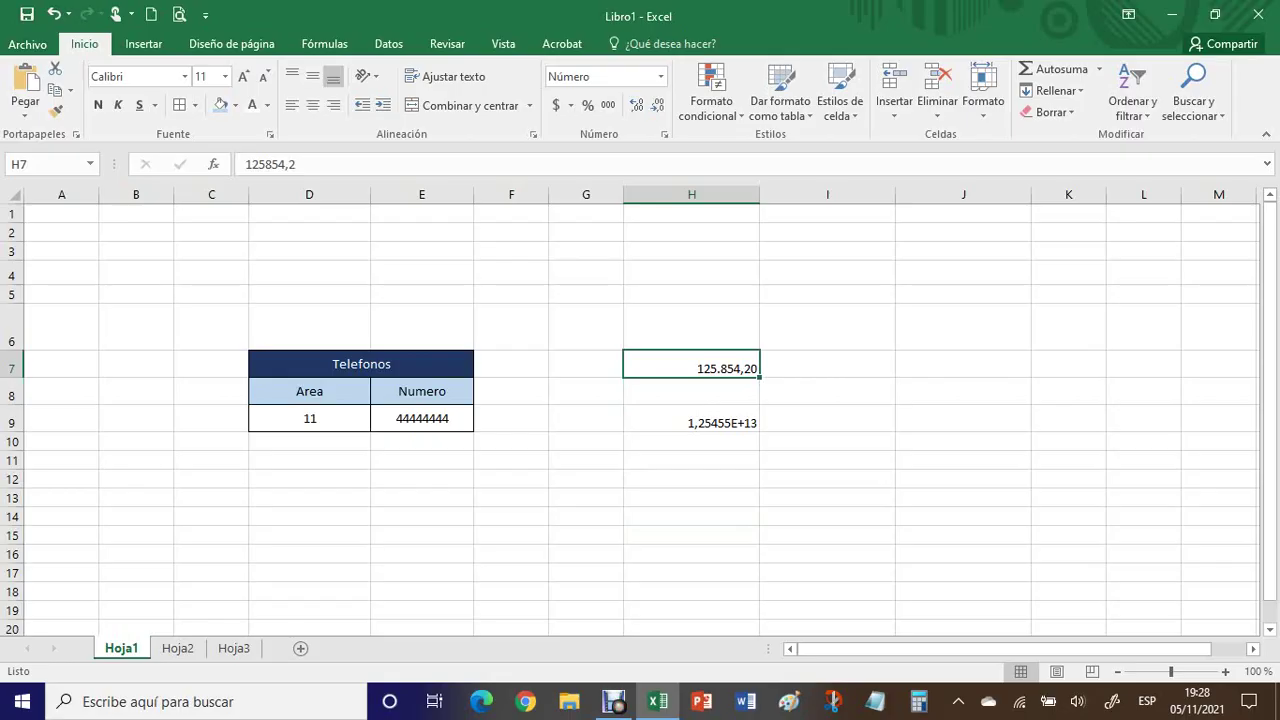
click(55, 111)
click(691, 419)
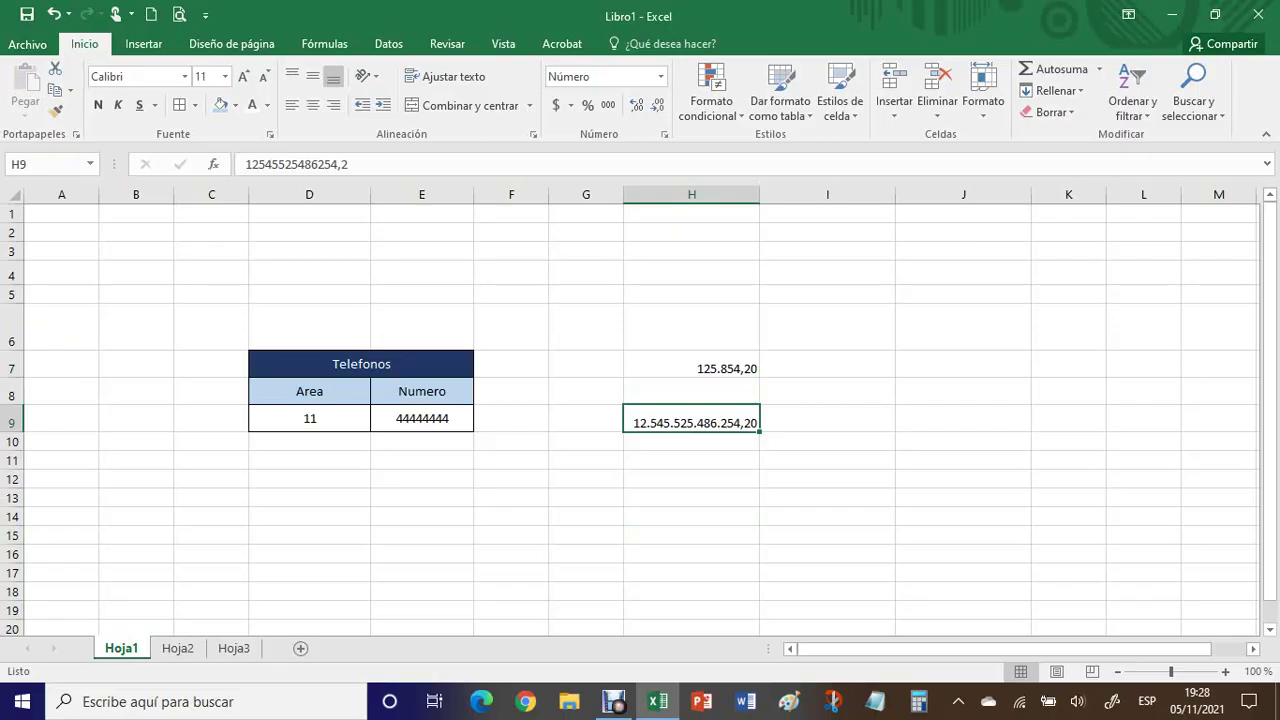
click(691, 536)
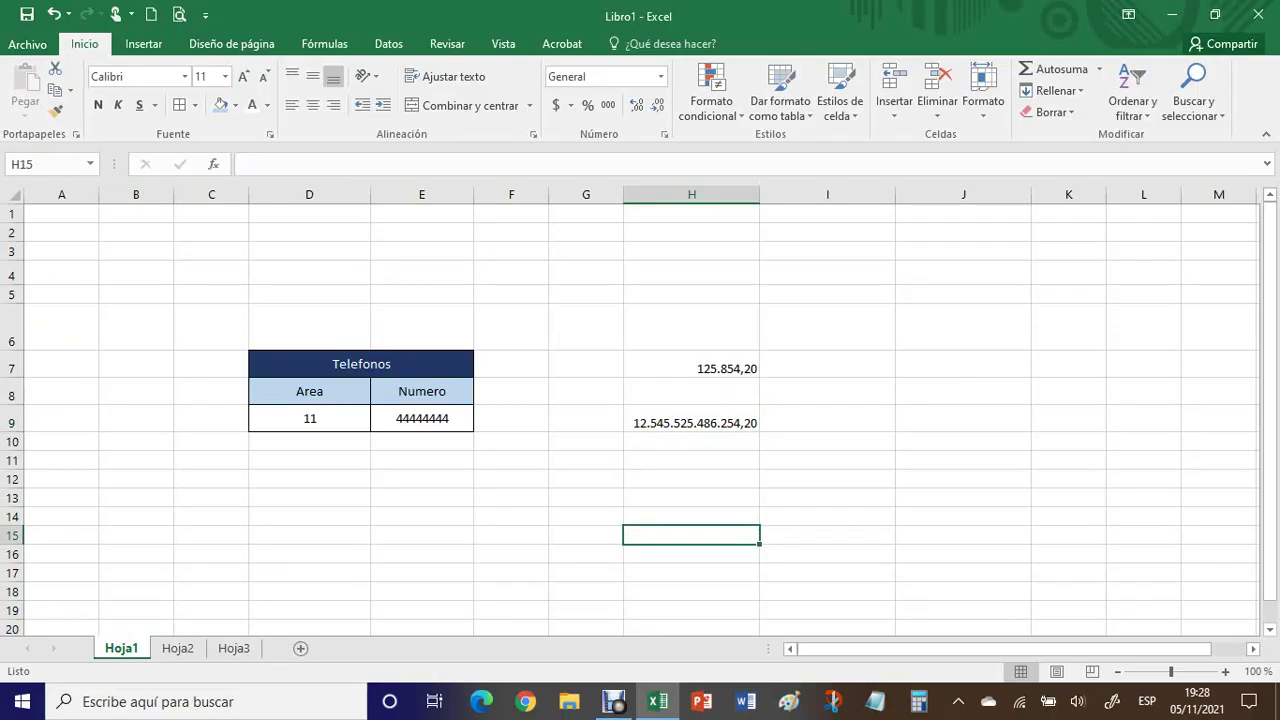
Enter the number 854,6 in cell H5
click(691, 294)
text(854,6)
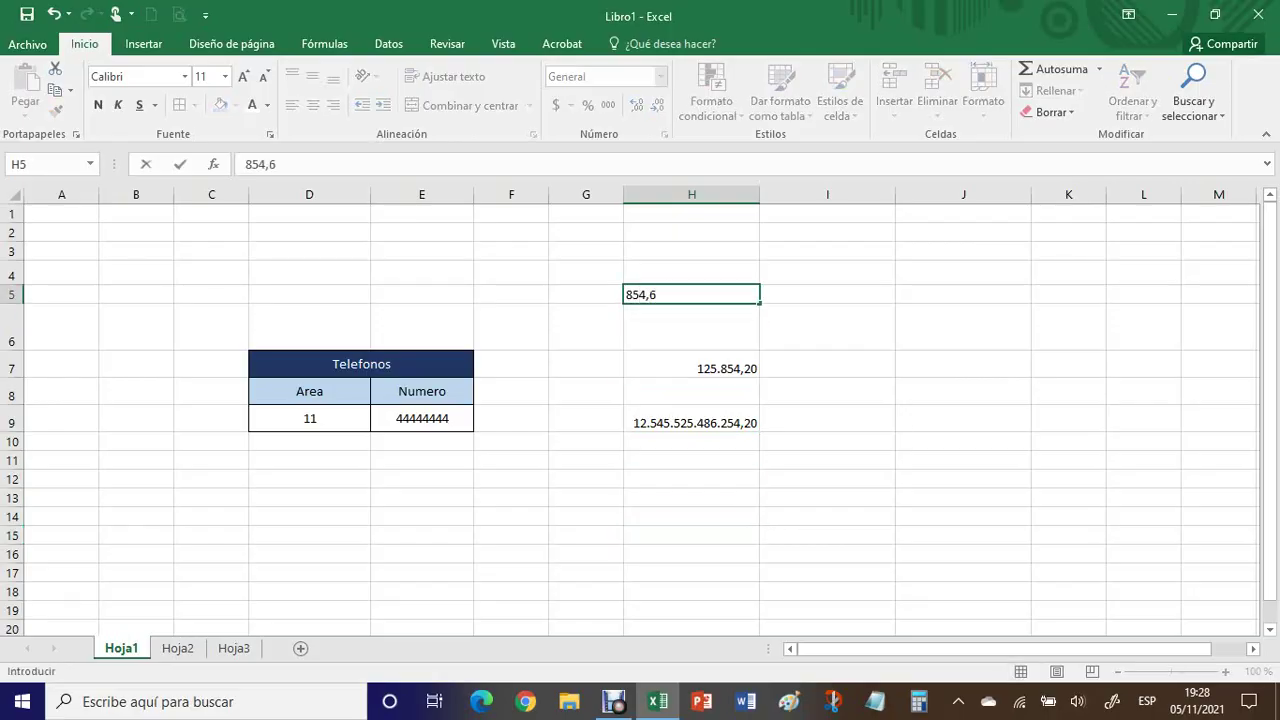
click(963, 536)
Copy the number format of cell H7 to cell H5 with Format Painter
click(691, 367)
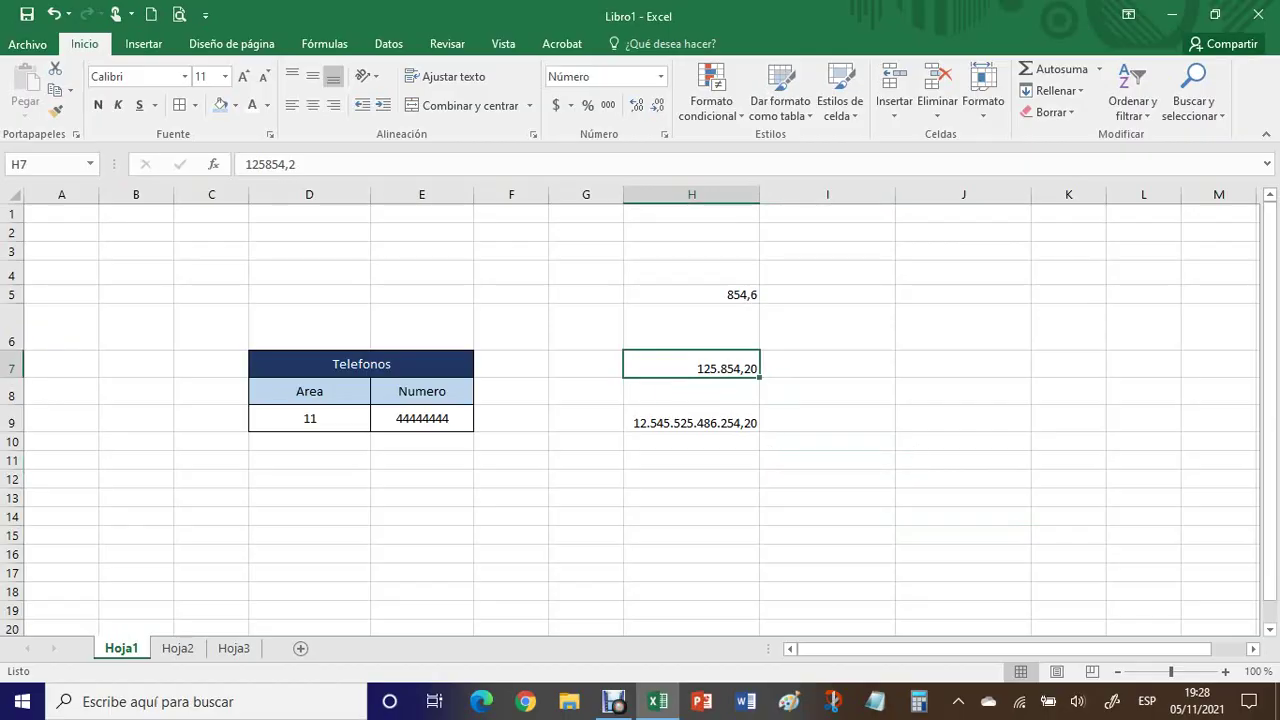
click(55, 110)
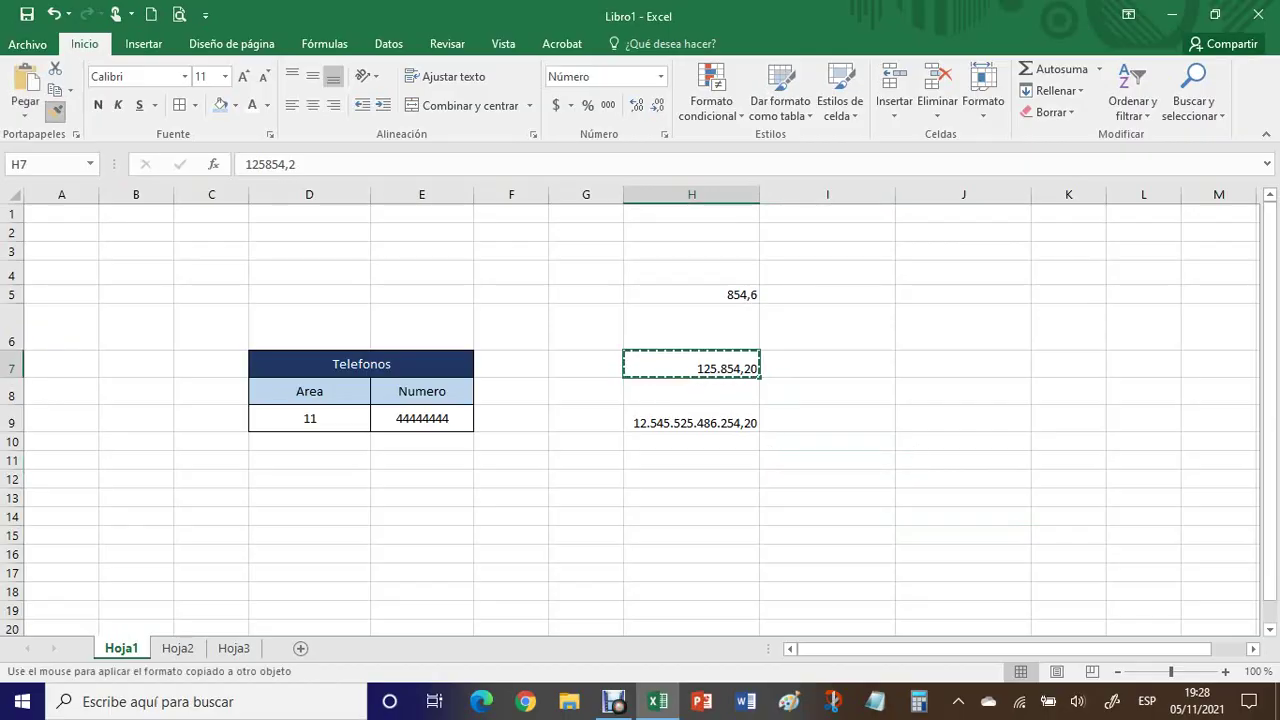
click(691, 294)
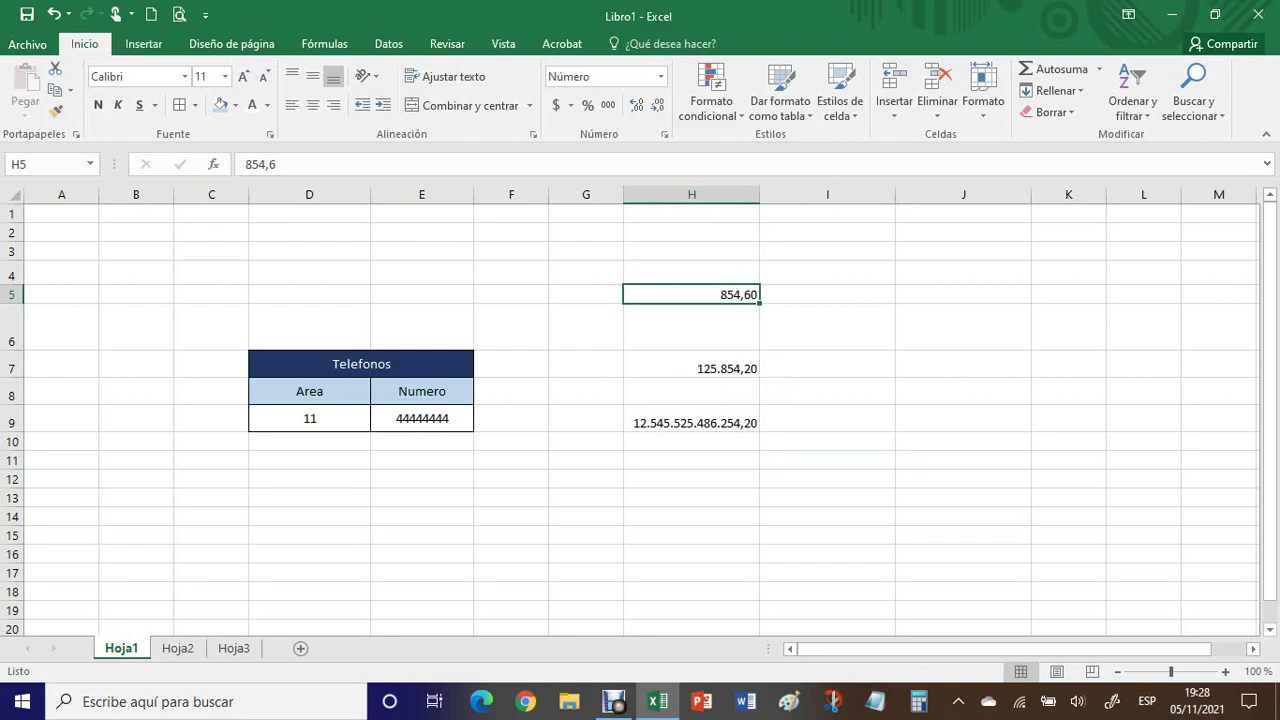
Copy the formatting of the merged "Telefonos" title cell to cell H7 with Format Painter
click(422, 391)
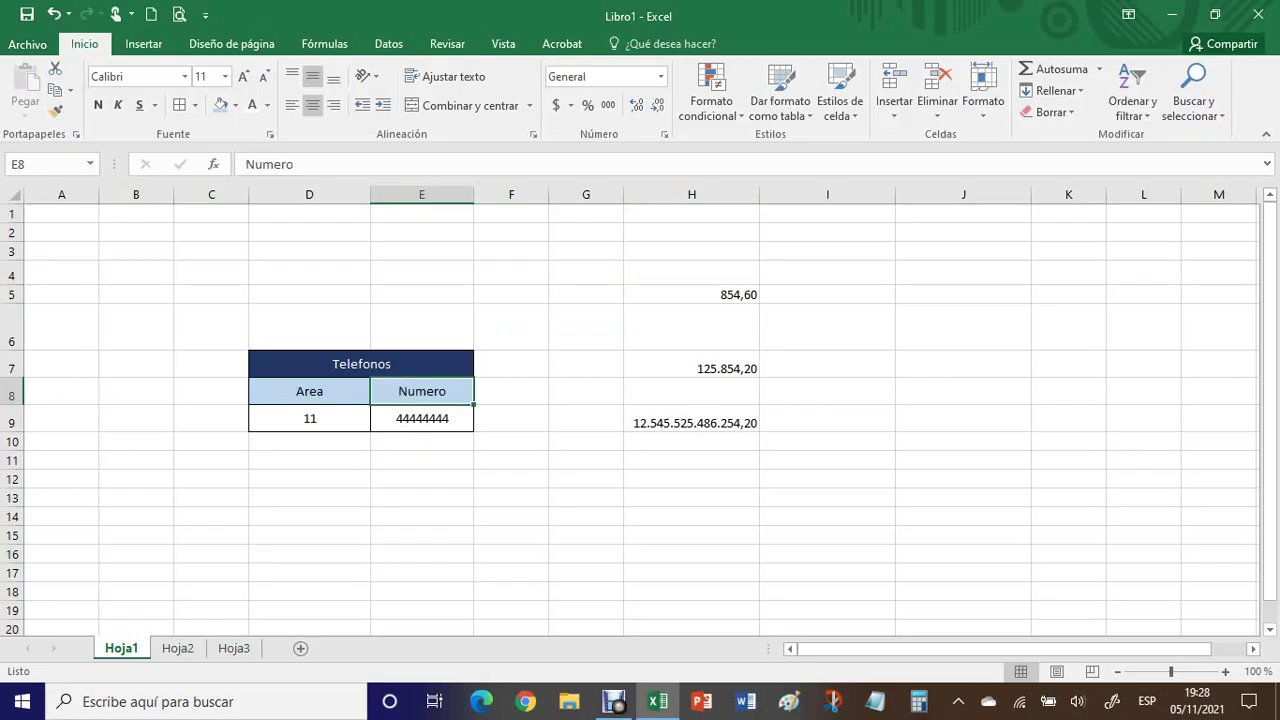
click(361, 364)
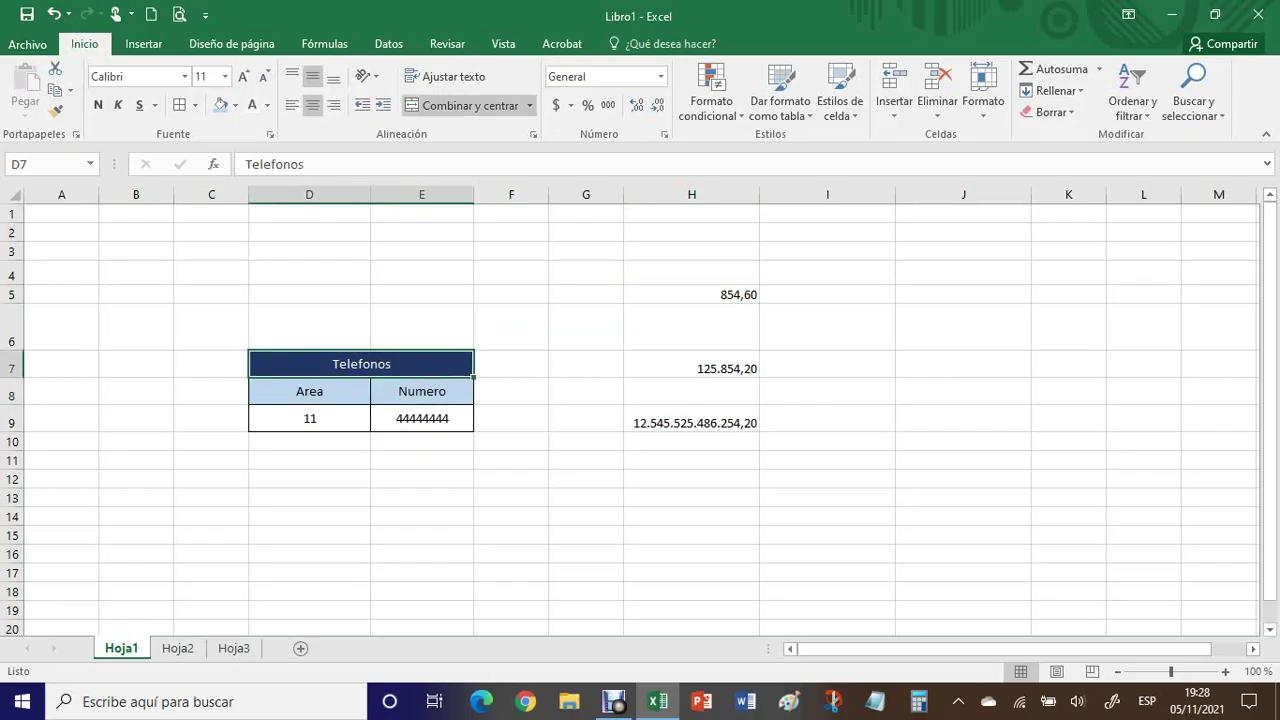
click(55, 112)
click(691, 368)
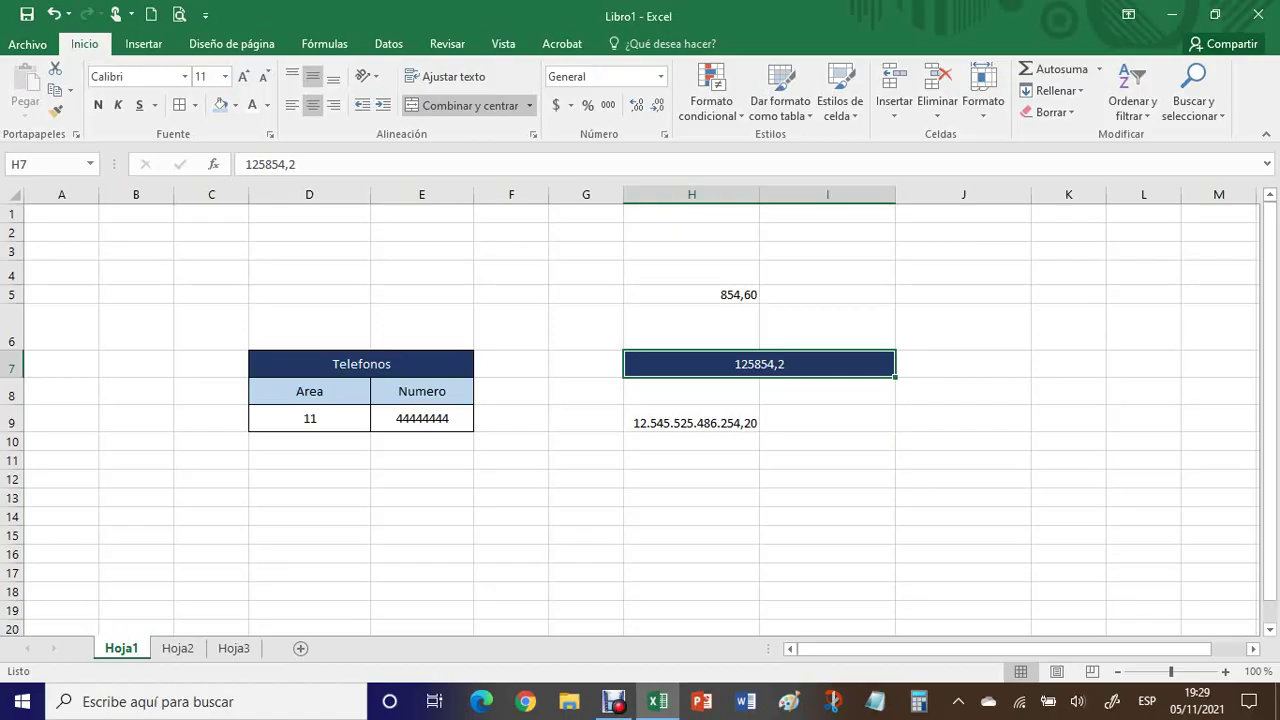
click(827, 498)
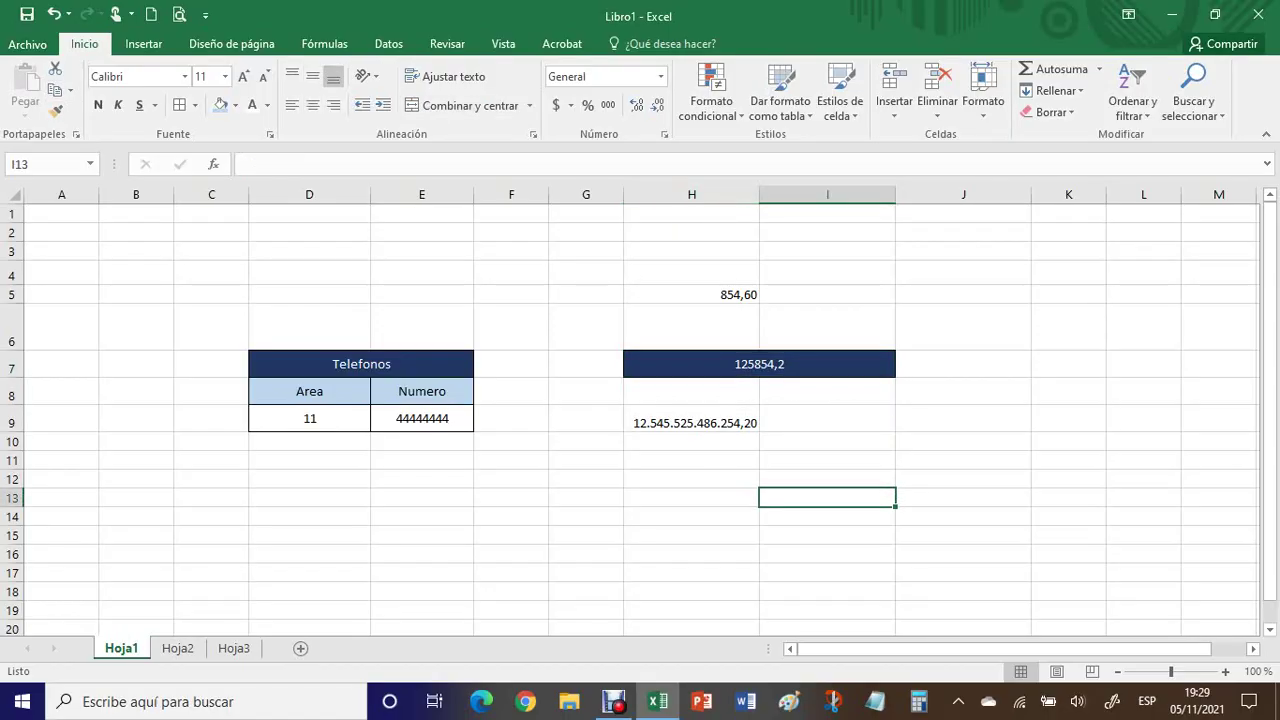
Copy the formatting of the "Area" header cell to cell H9 with Format Painter
click(310, 392)
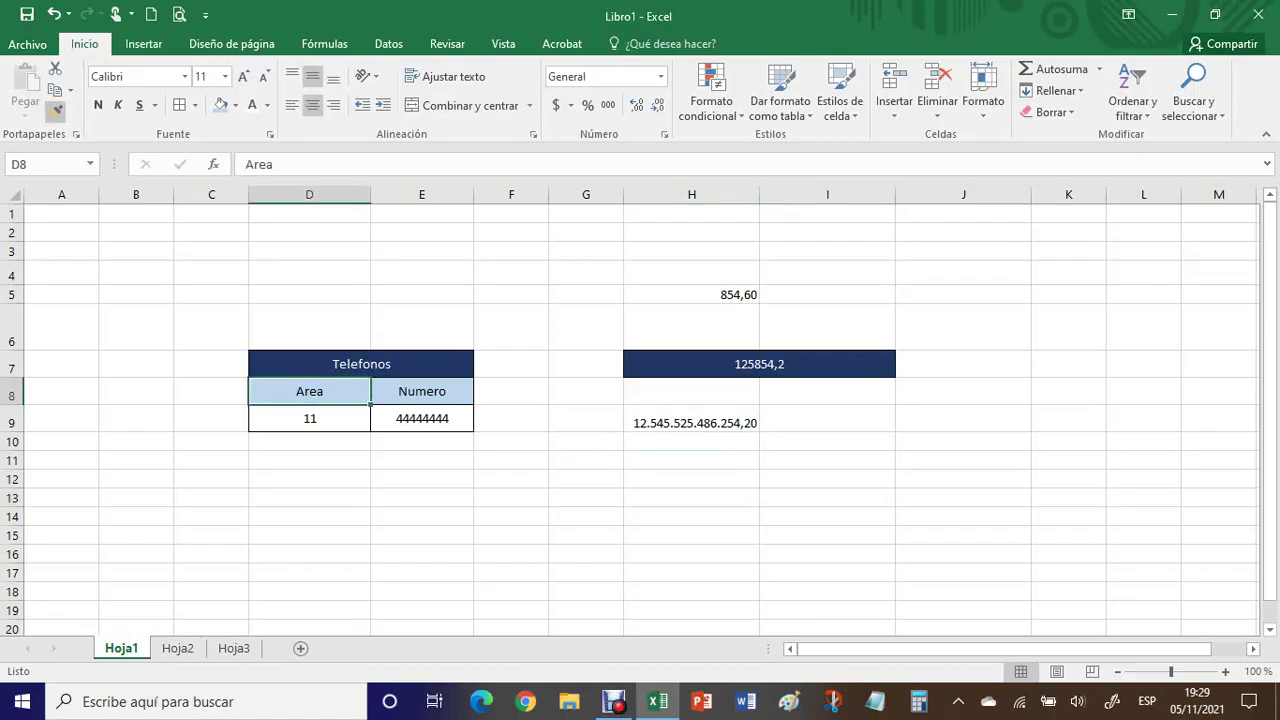
click(56, 110)
click(691, 418)
click(827, 516)
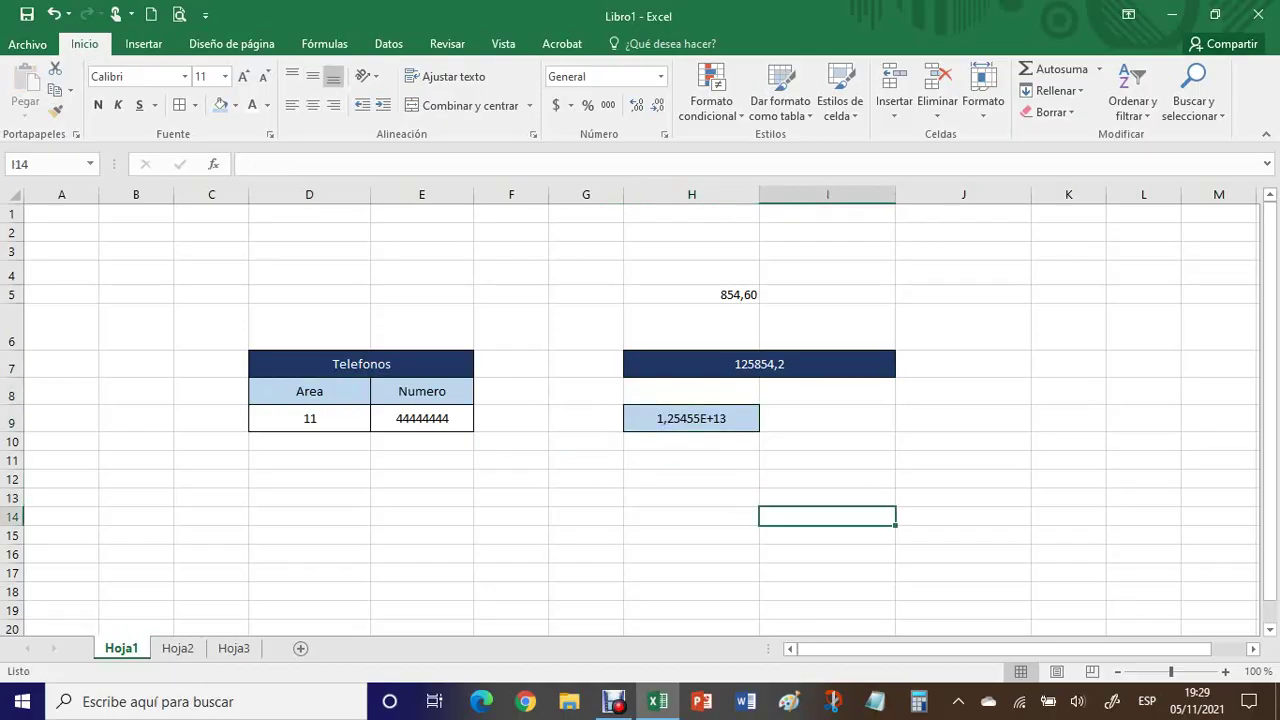
Shorten the number in cell H9 to 86254,2 by removing its leading digits
click(691, 418)
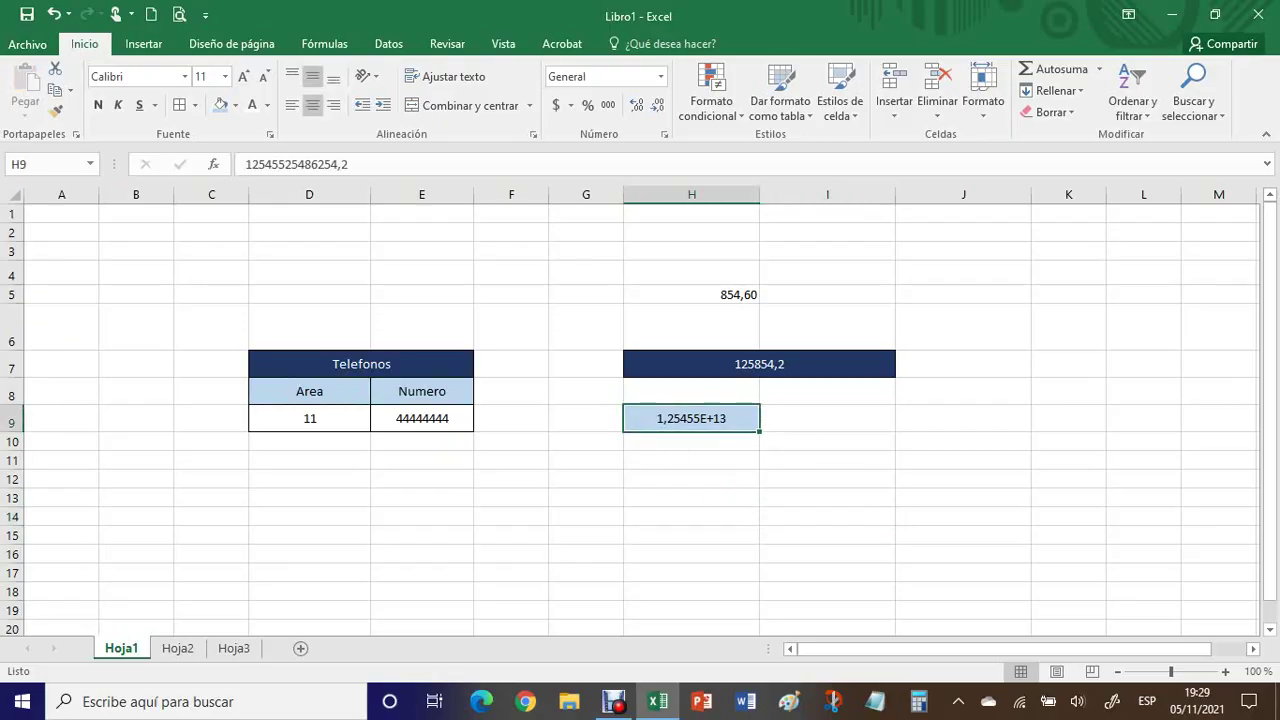
drag(246, 164, 305, 164)
key(BackSpace)
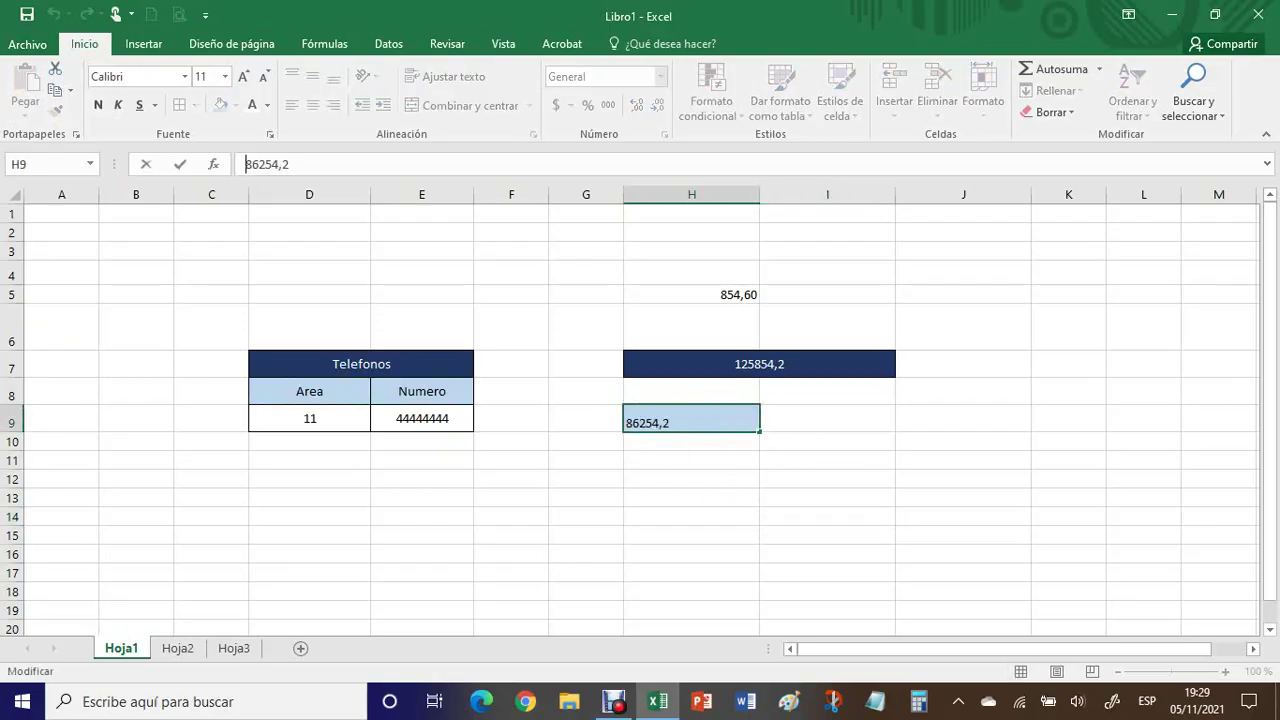
key(Return)
click(586, 479)
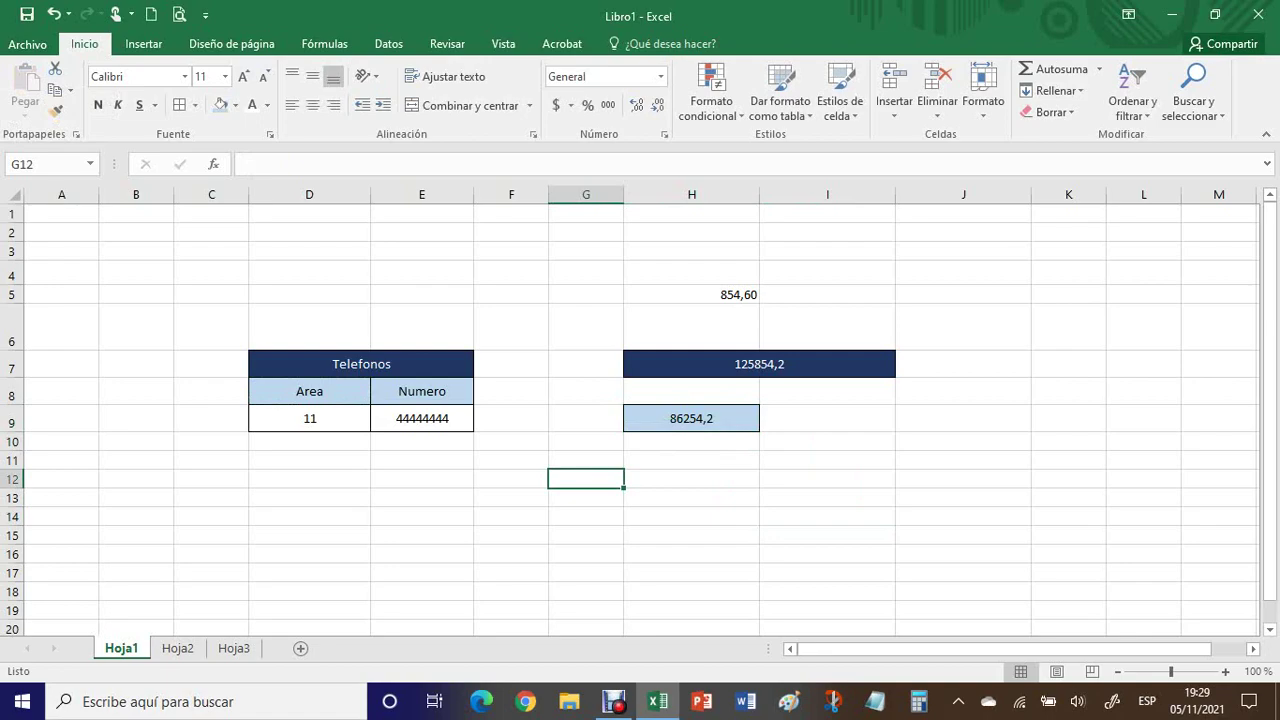
Try decreasing and increasing the decimals of cell H5, and apply the accounting format with the $ symbol
click(691, 295)
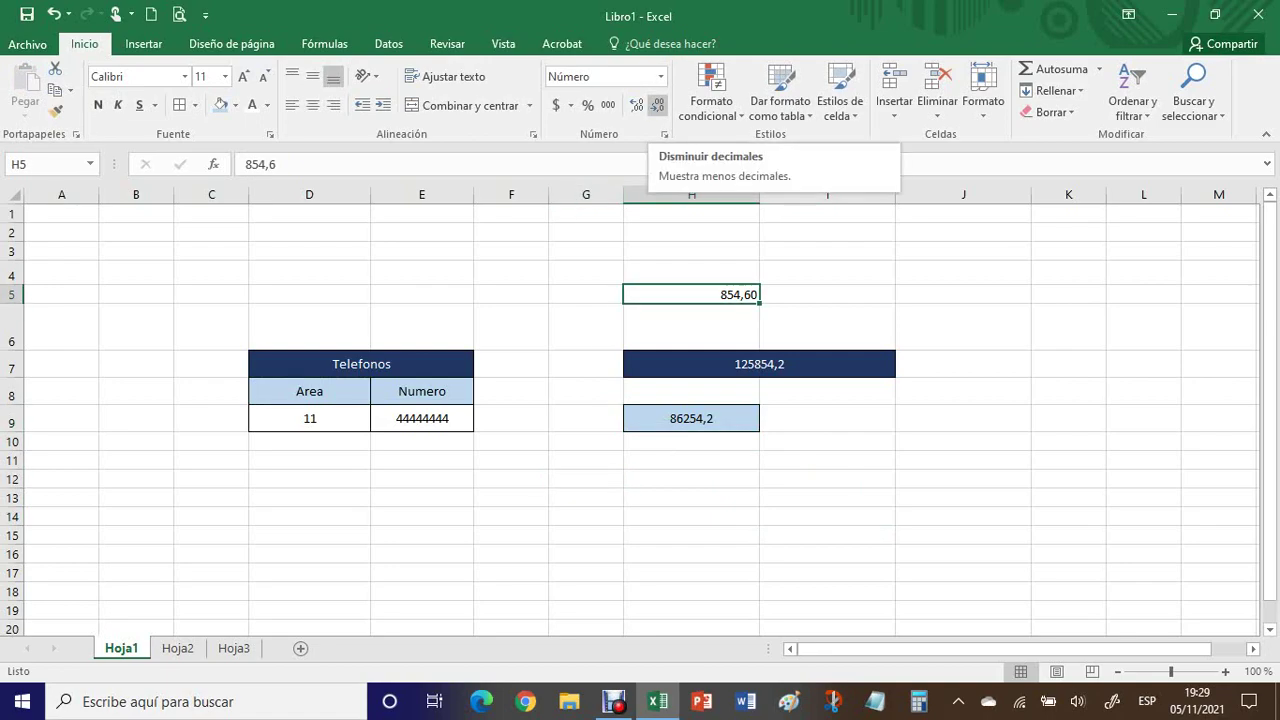
click(657, 105)
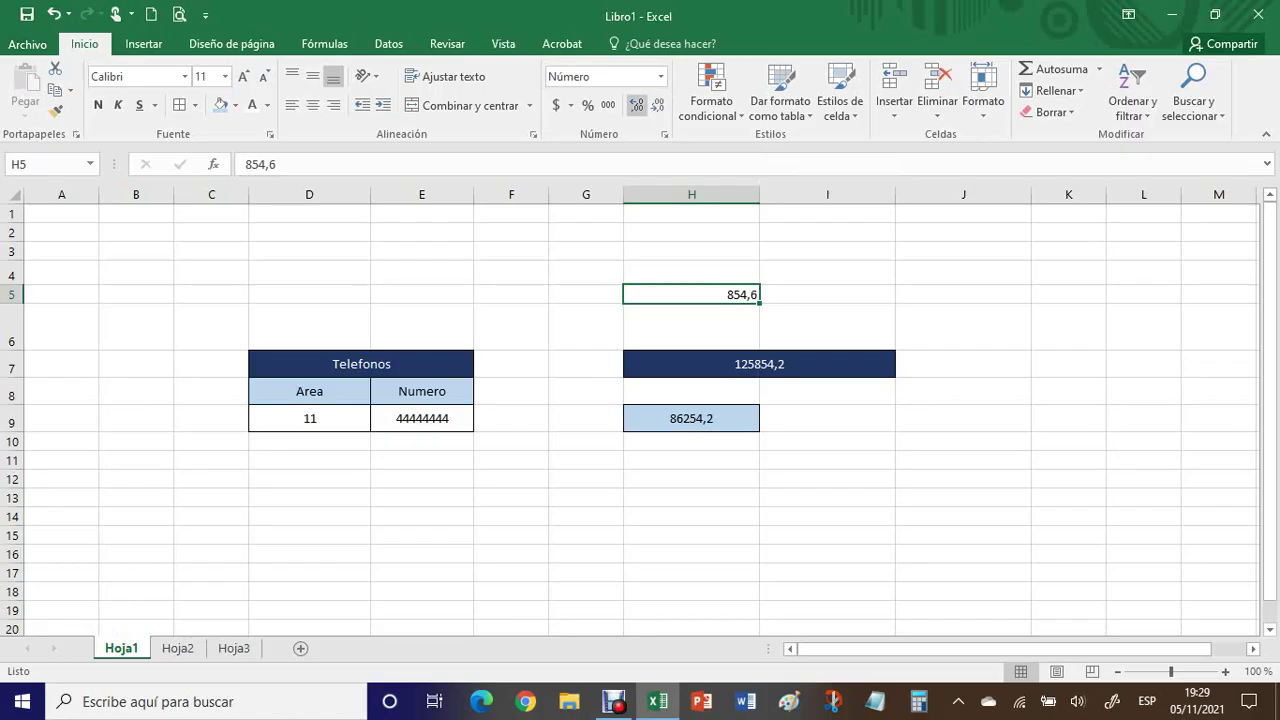
click(637, 105)
click(637, 105)
click(556, 105)
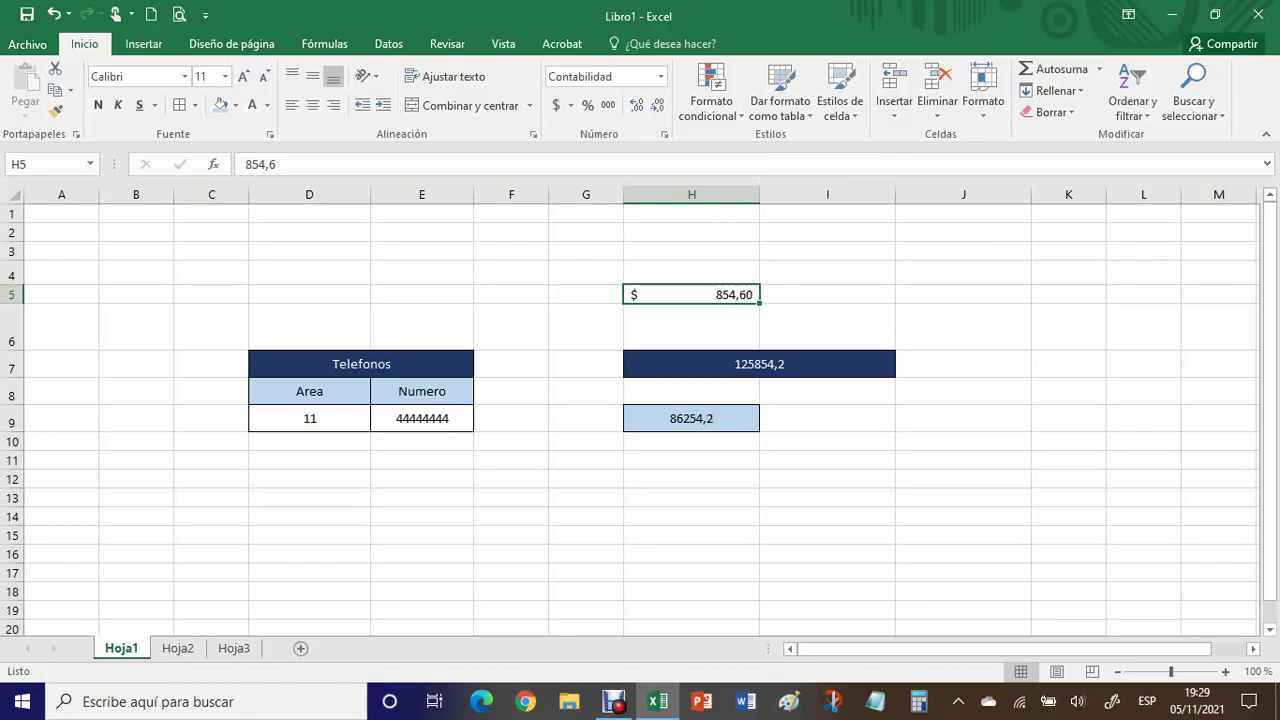
click(827, 251)
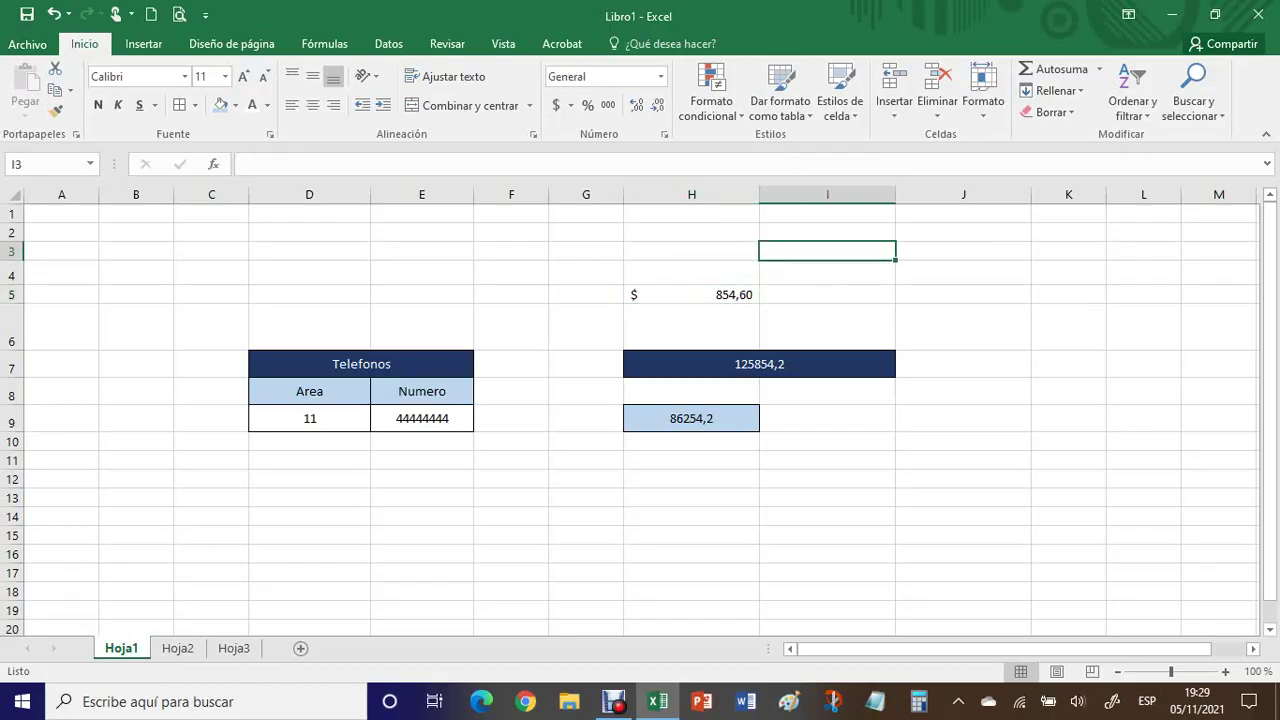
Enter 0,5 in cell G3 and apply the percentage format to it
click(586, 232)
click(586, 251)
text(,)
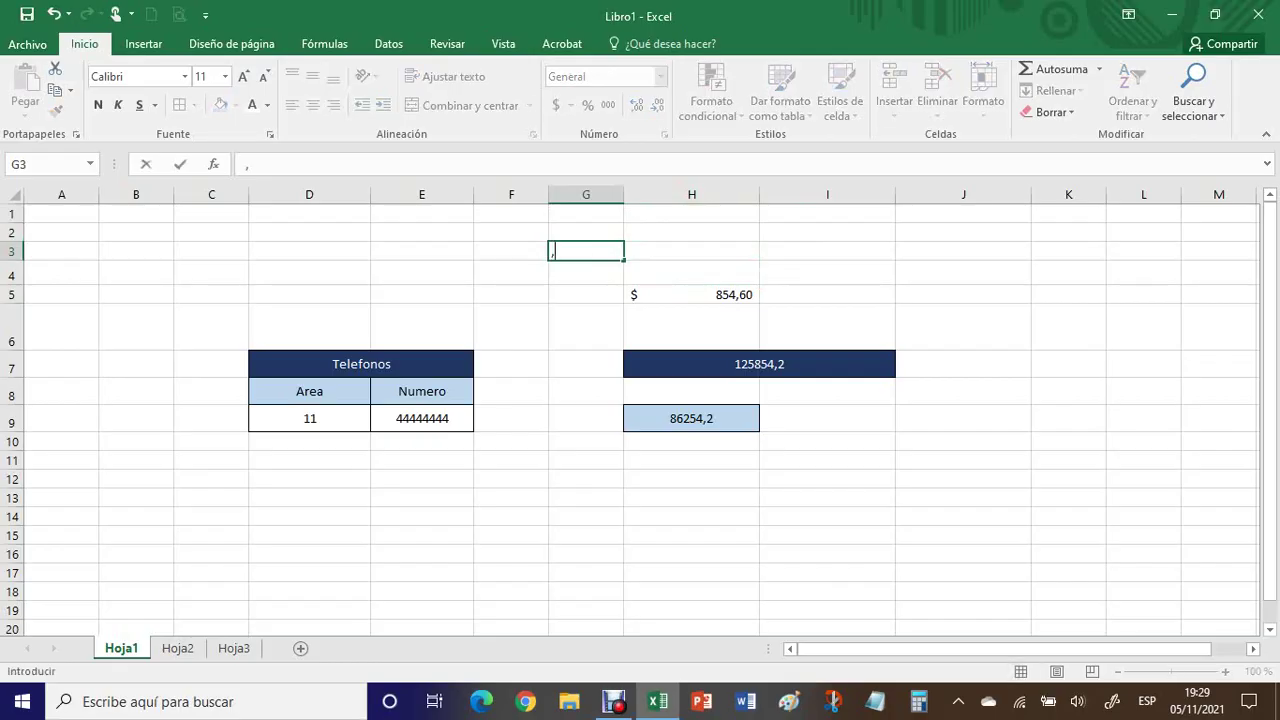
text(5)
click(1068, 295)
click(586, 251)
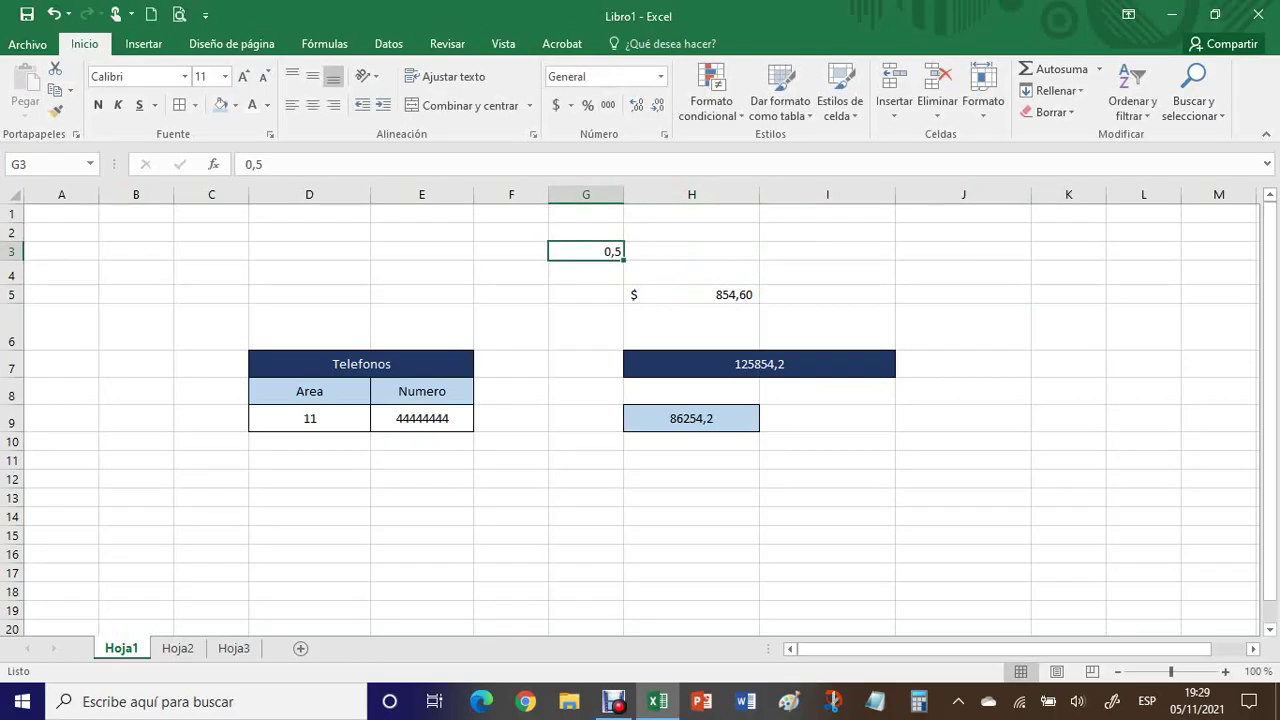
click(587, 105)
Review the number, alignment, font, border and fill options in the Format Cells dialog for cell G3
click(664, 134)
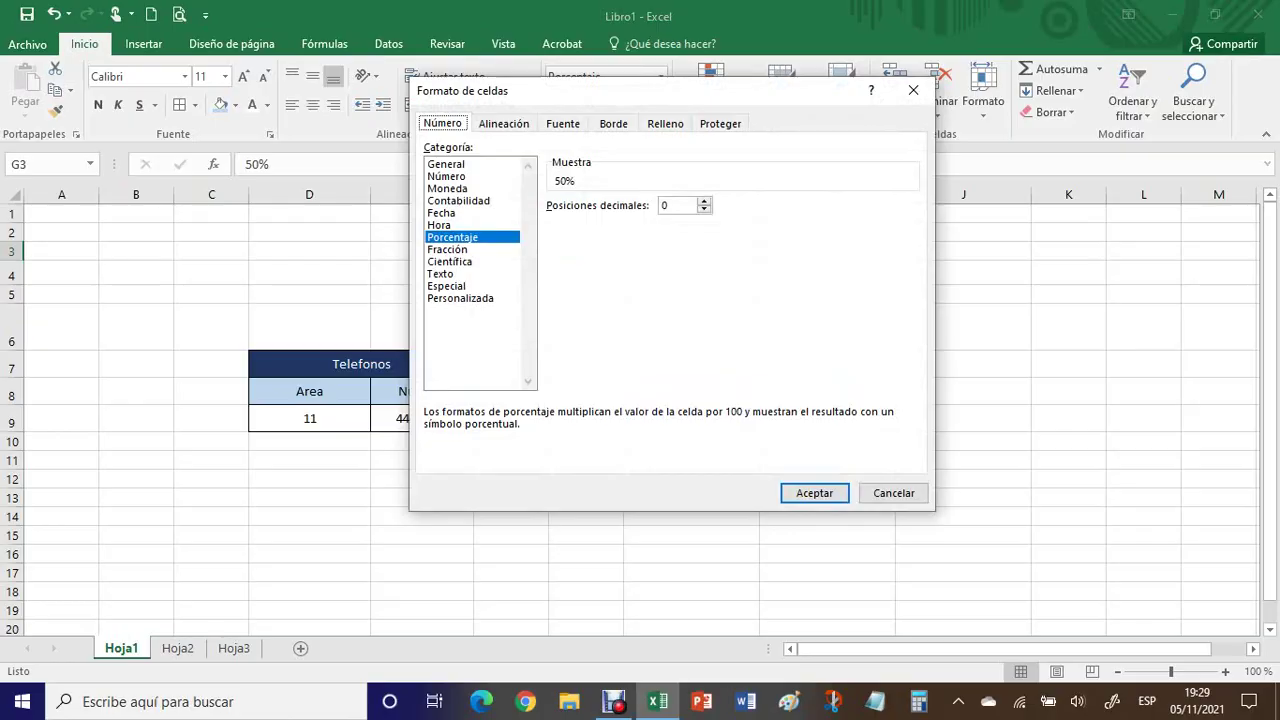
click(913, 90)
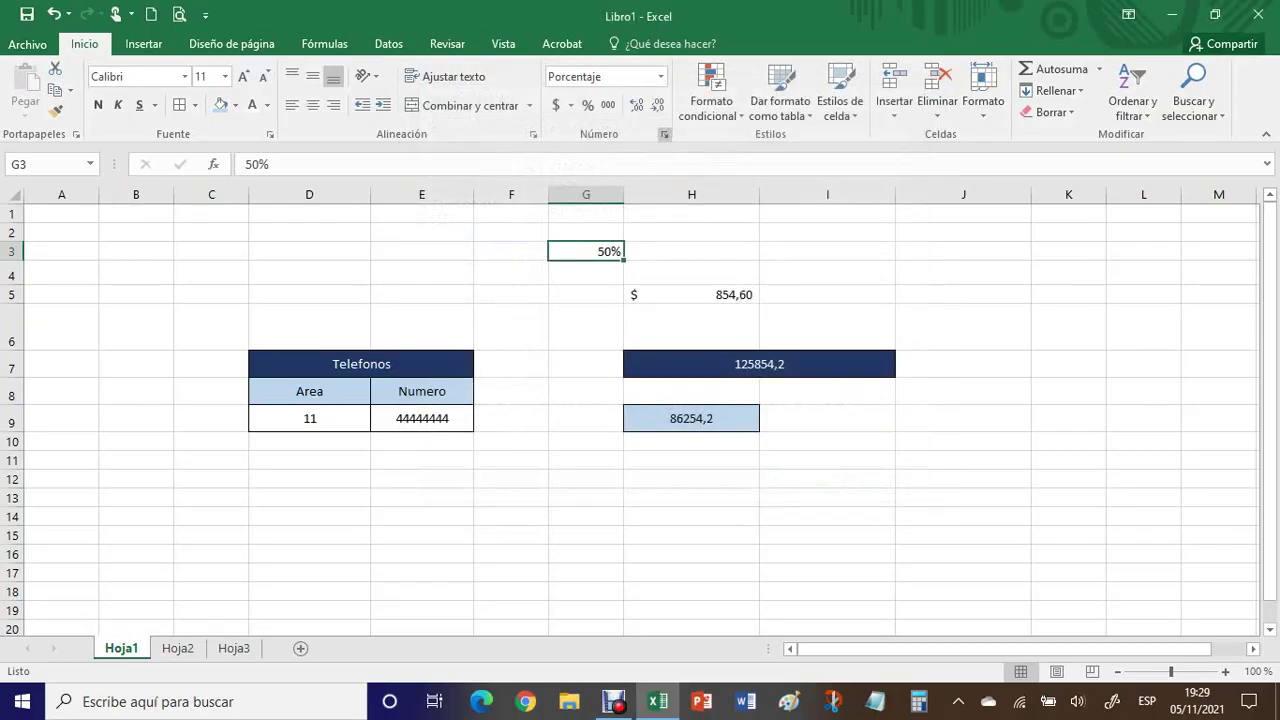
click(665, 134)
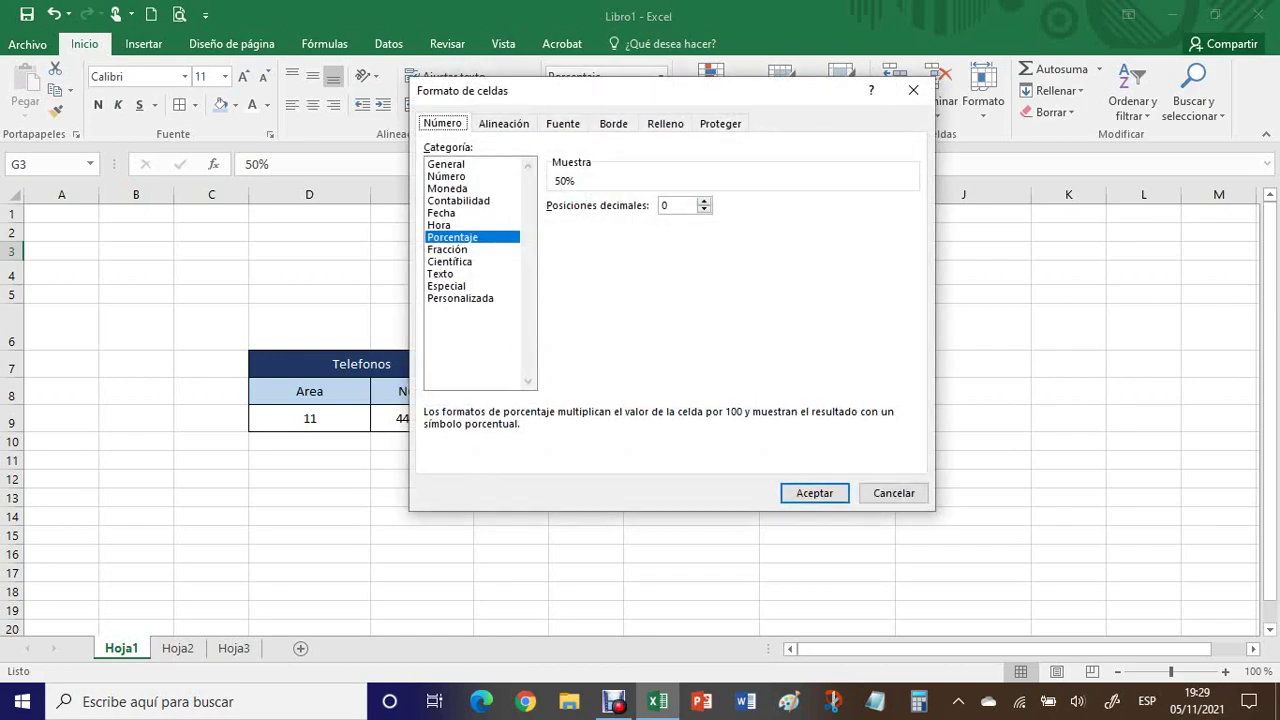
click(504, 124)
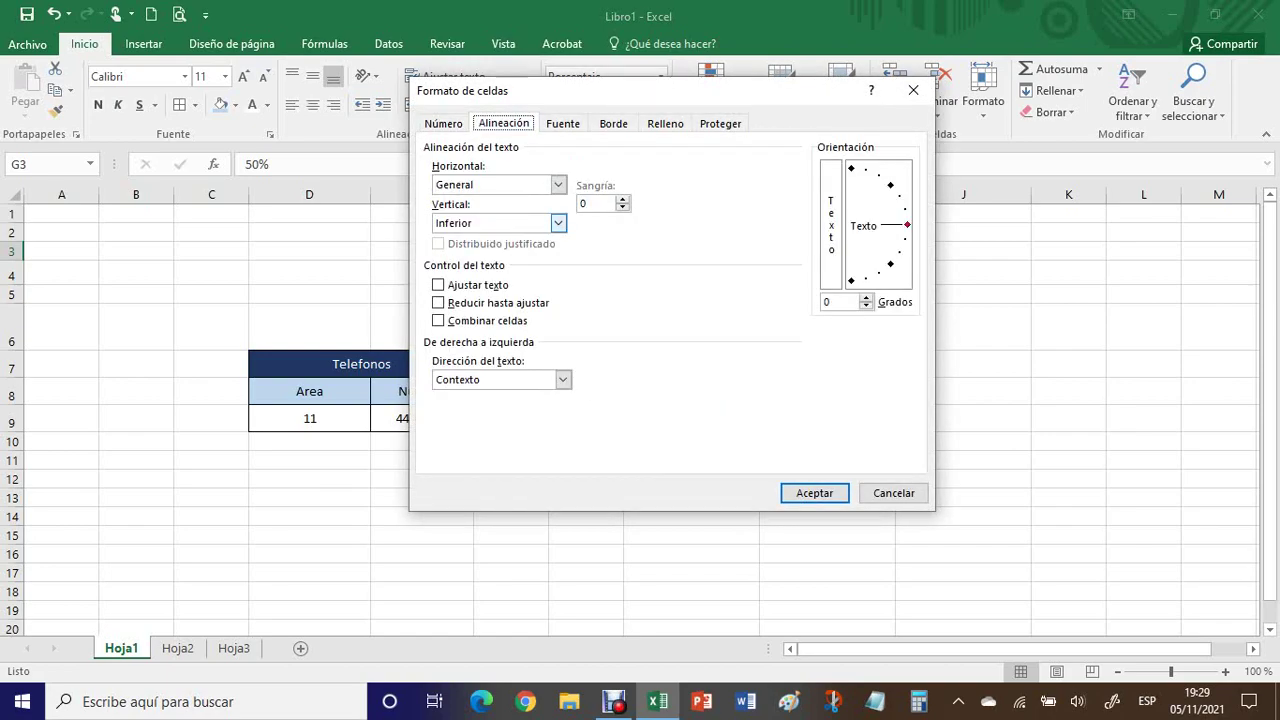
click(562, 124)
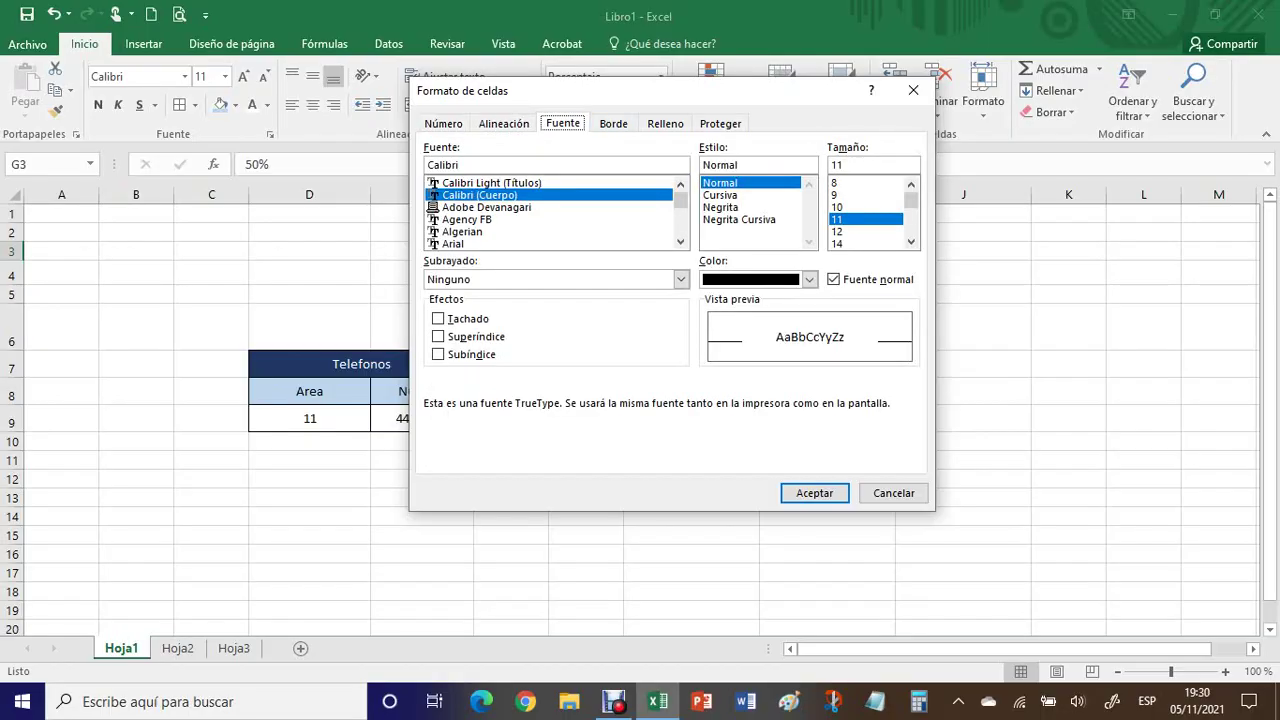
click(613, 123)
click(665, 124)
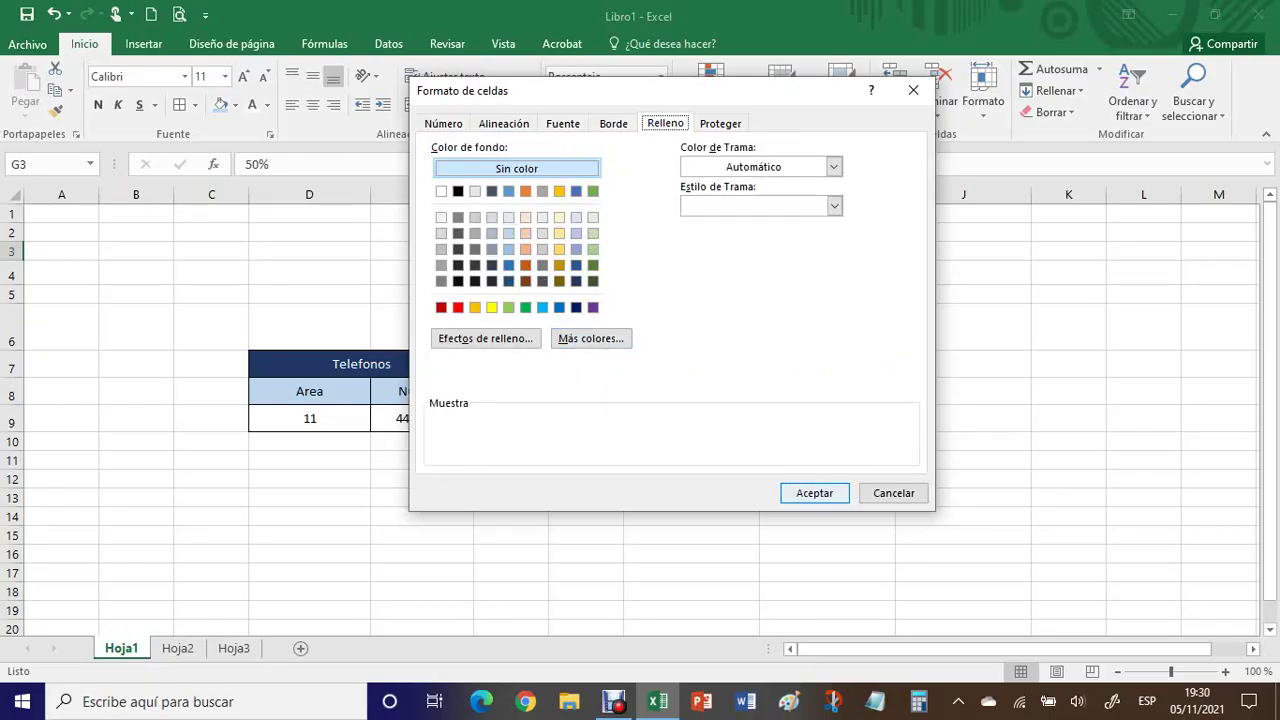
click(815, 493)
click(827, 554)
Enter the number 1500 in cell E13
click(309, 273)
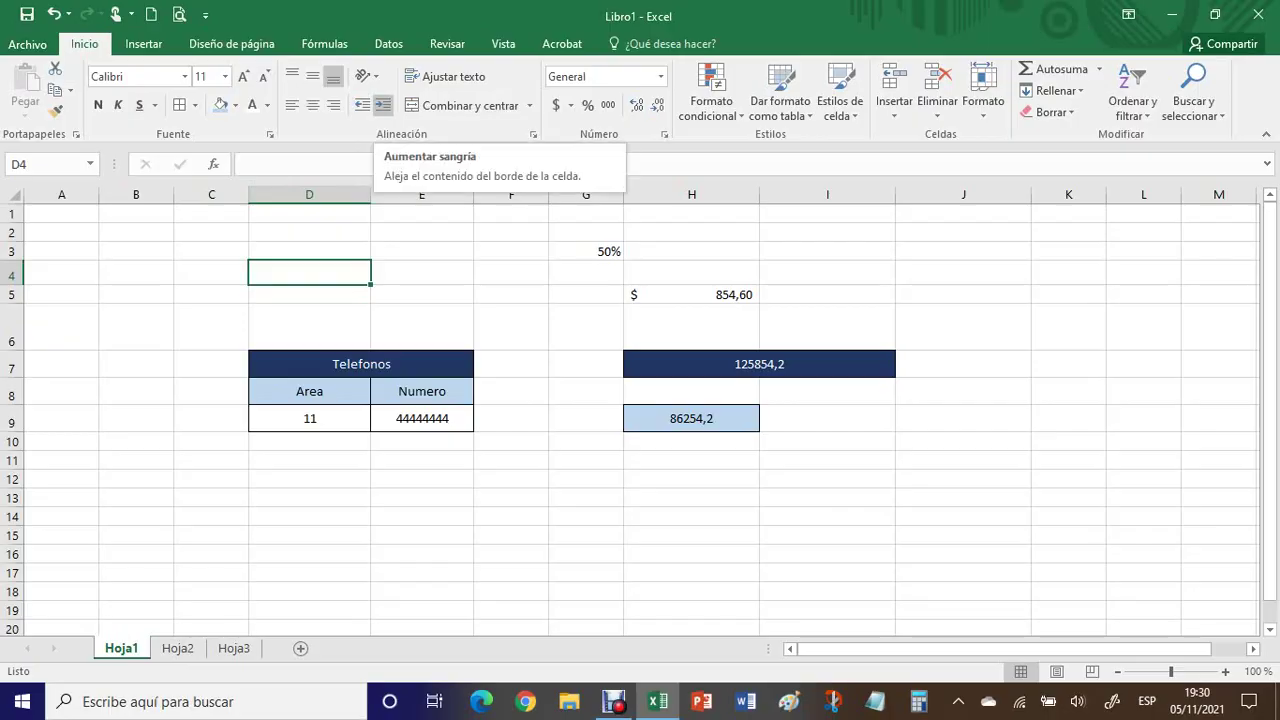
click(422, 498)
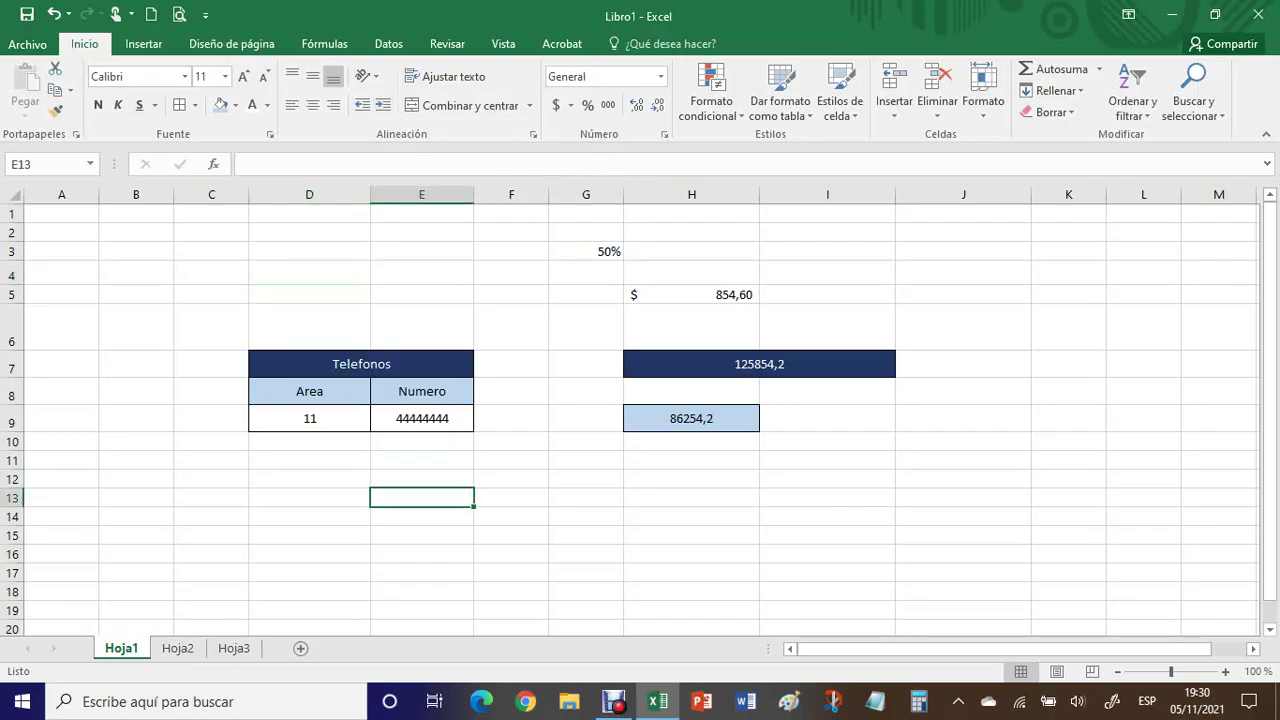
text(1500)
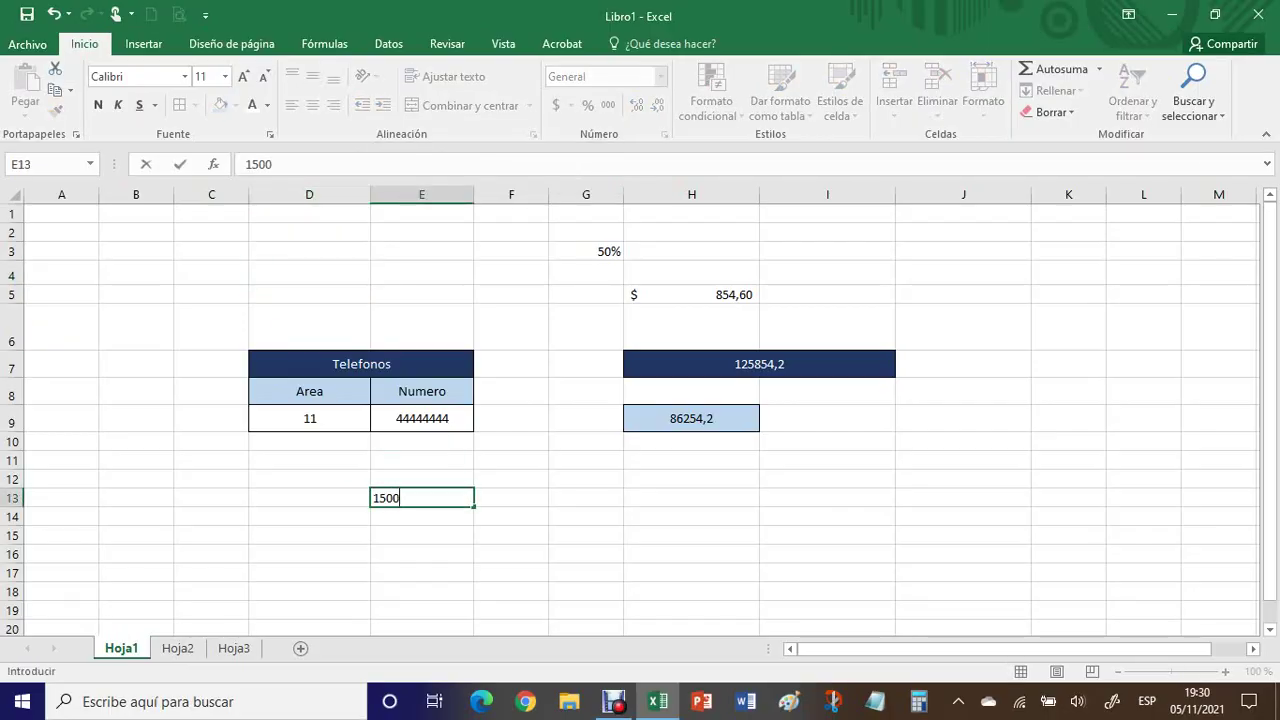
key(Return)
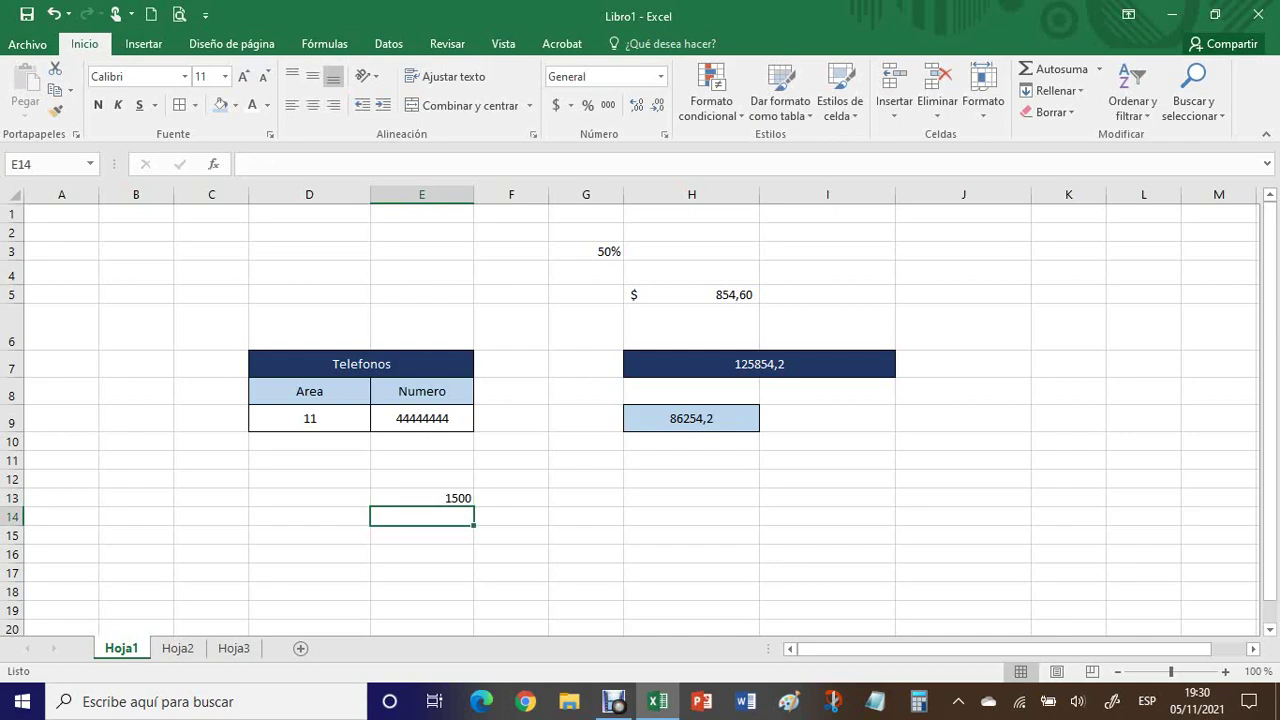
Try left alignment in cell E13, switch it to right alignment and increase the indent
click(422, 498)
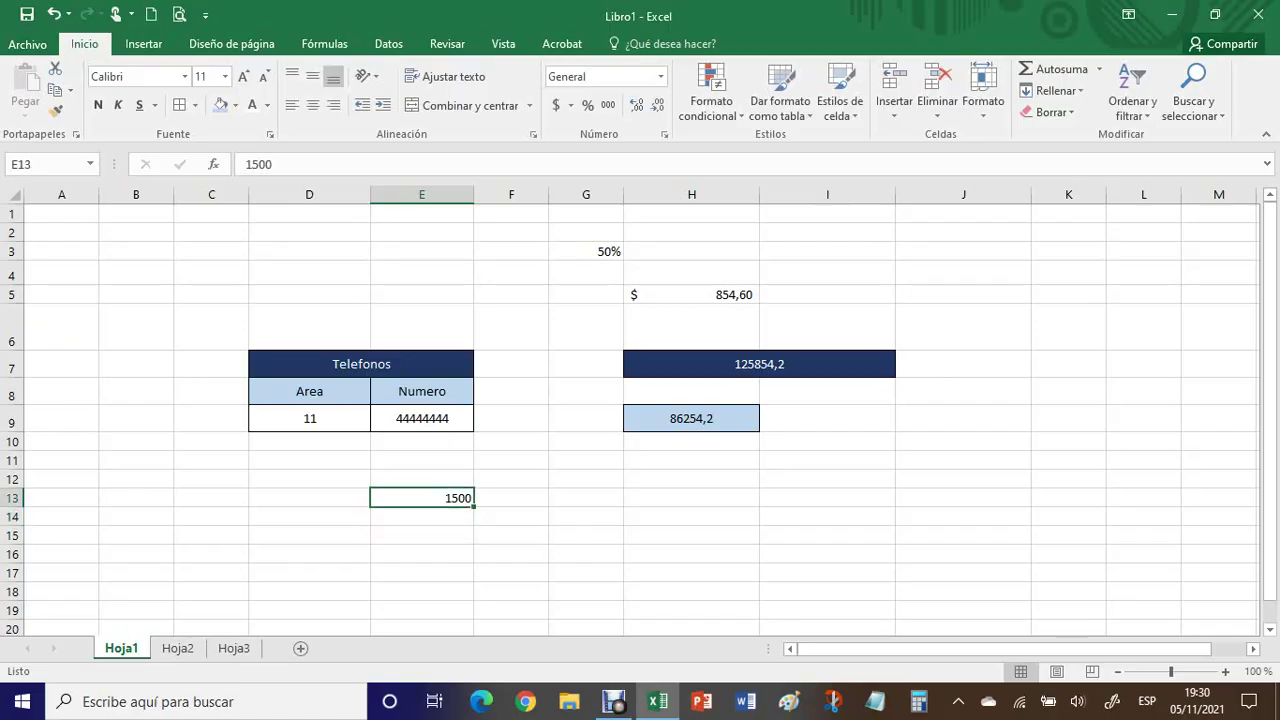
click(292, 105)
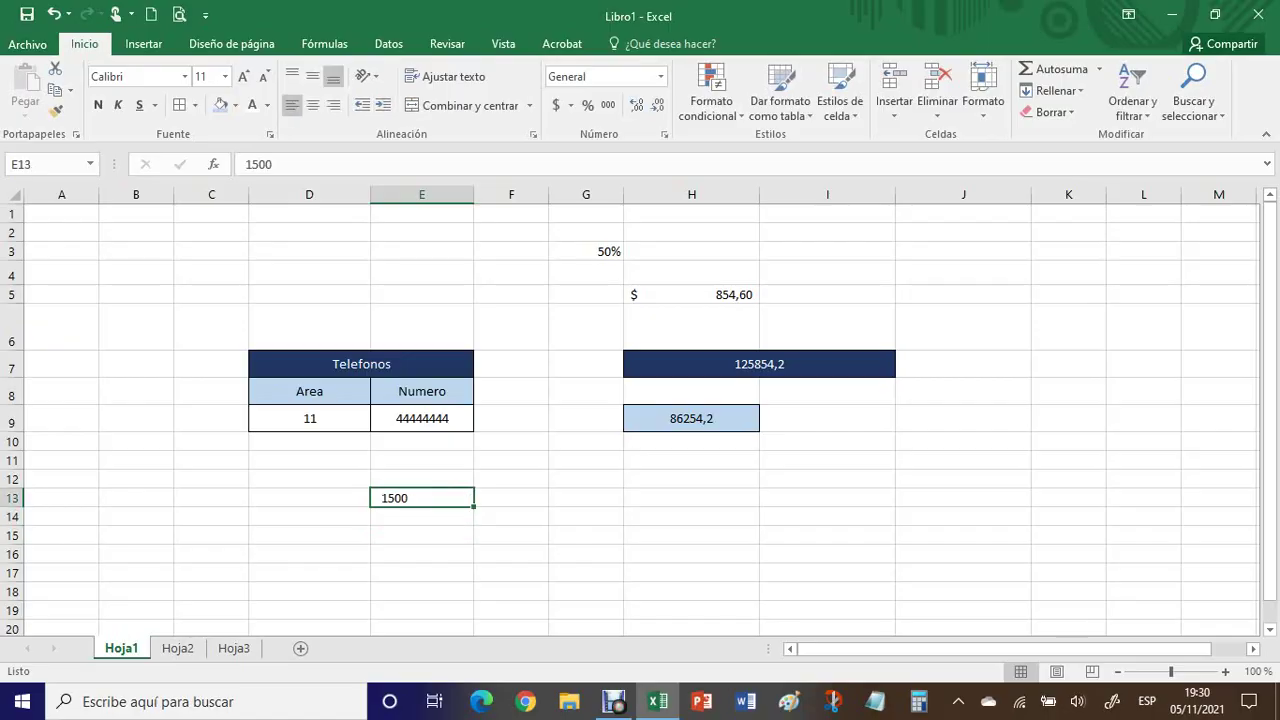
click(333, 105)
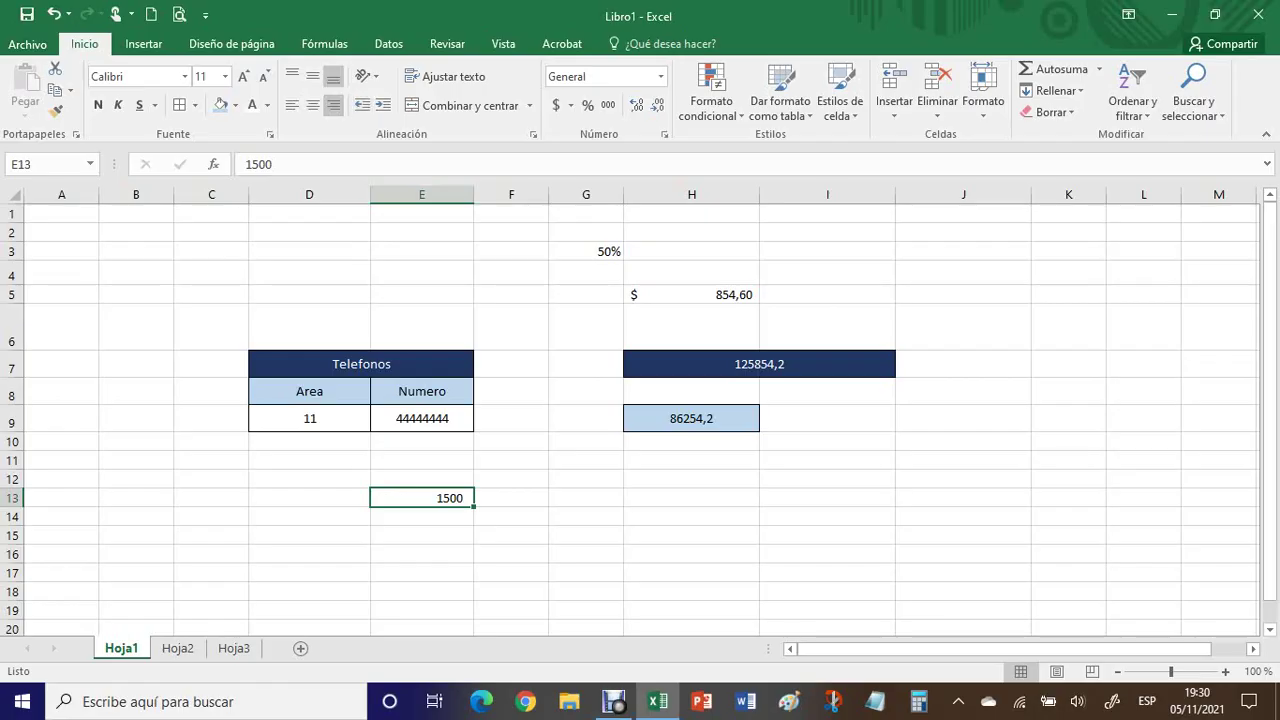
click(383, 105)
Enter the number 1500 in cell E15
click(422, 535)
text(1500)
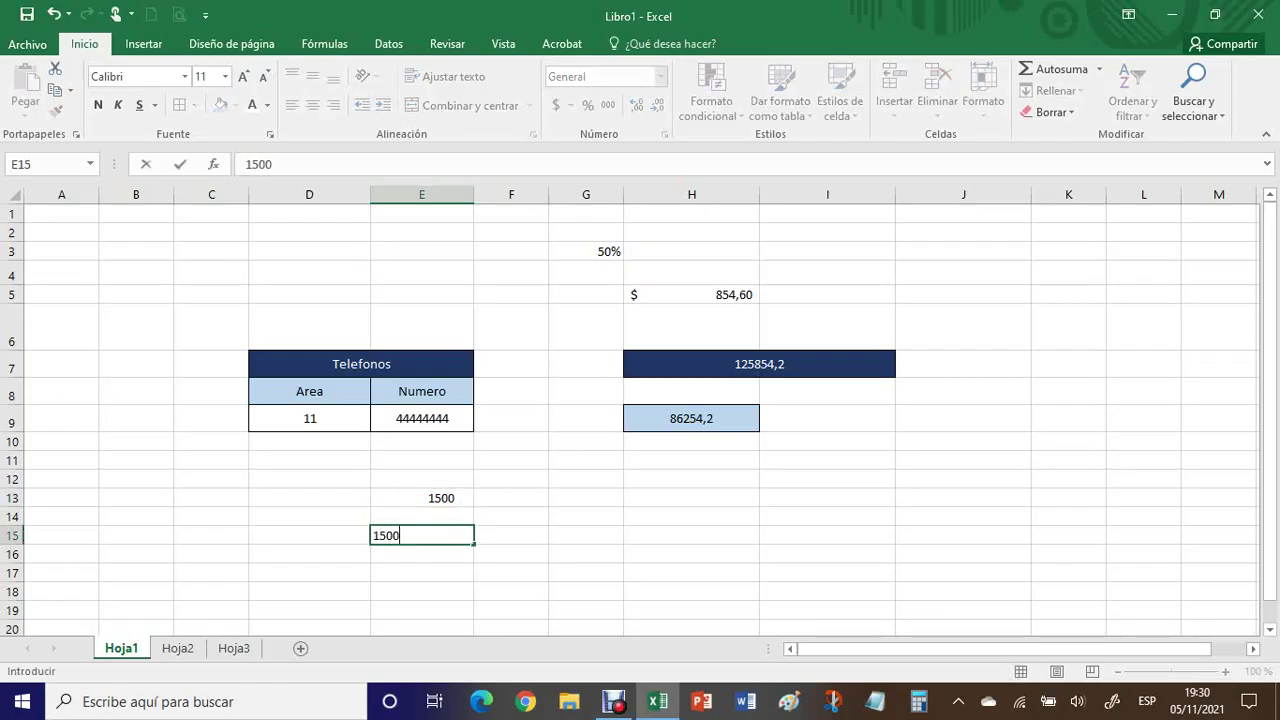
key(Return)
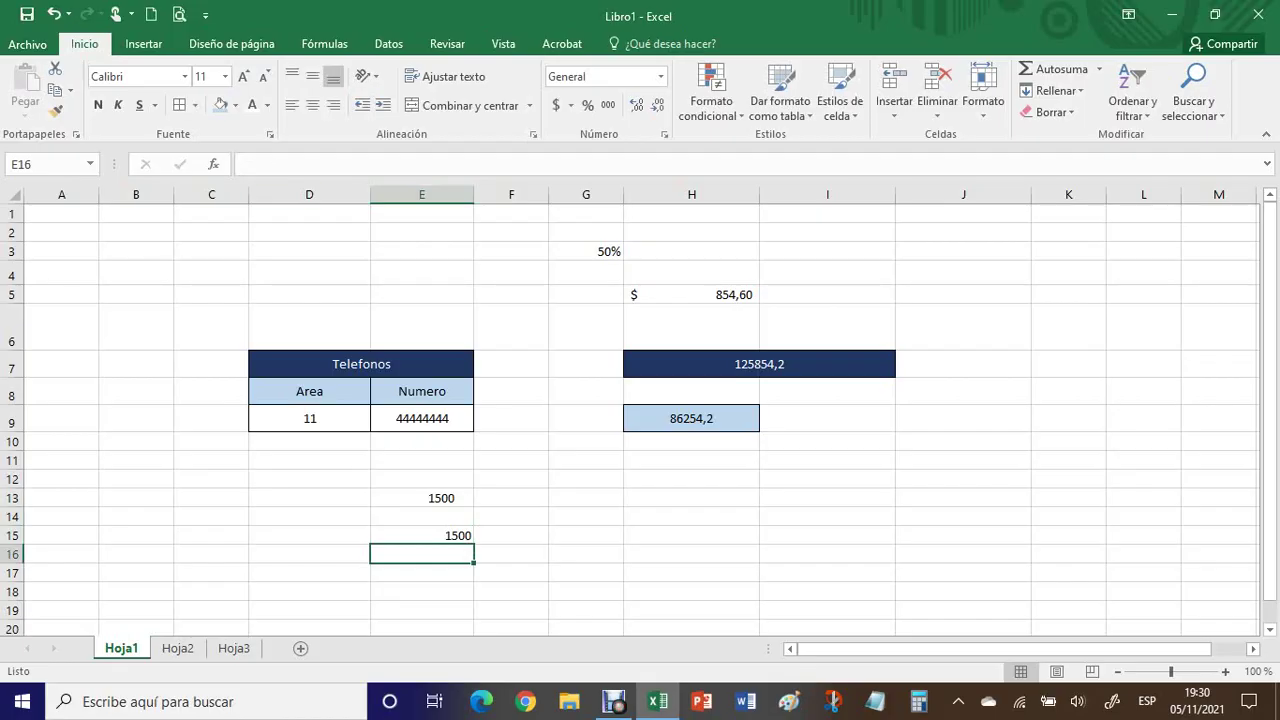
Right-align cell E15 and increase its indent by two levels
click(333, 105)
click(421, 536)
click(333, 105)
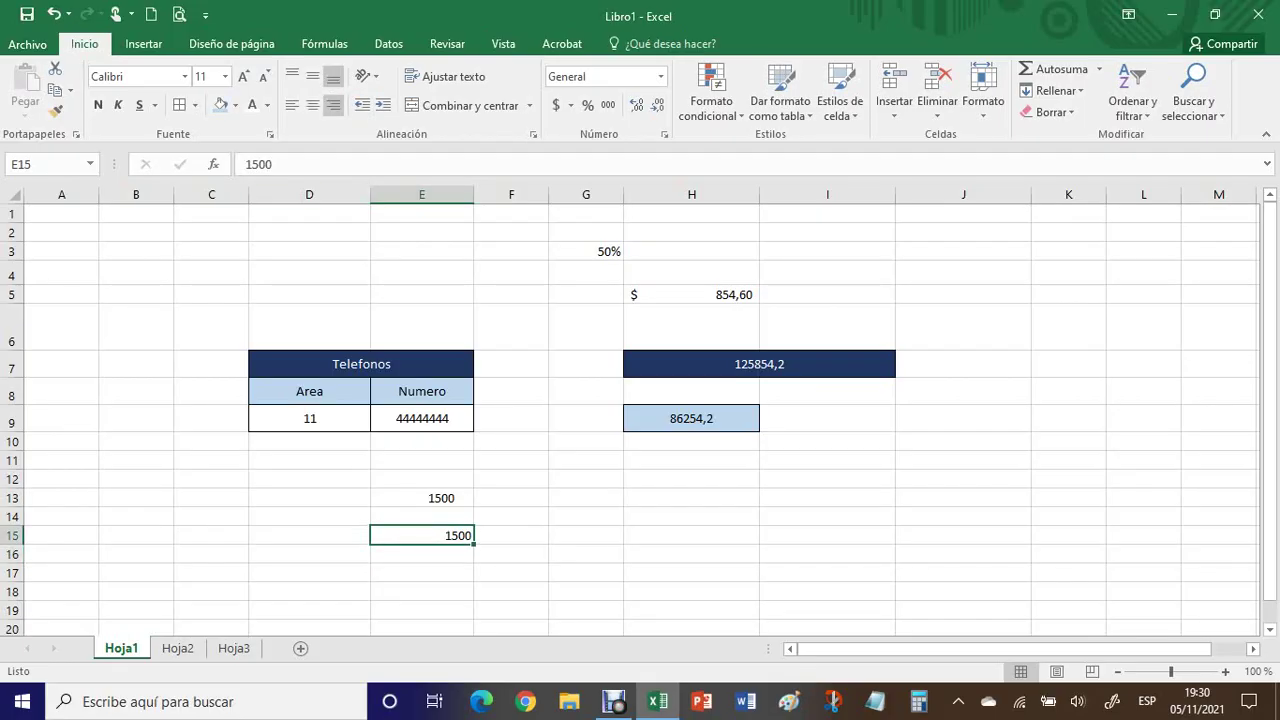
click(383, 105)
click(383, 105)
Clear the contents of cells E13 through E16
drag(421, 498, 421, 554)
key(Delete)
click(421, 251)
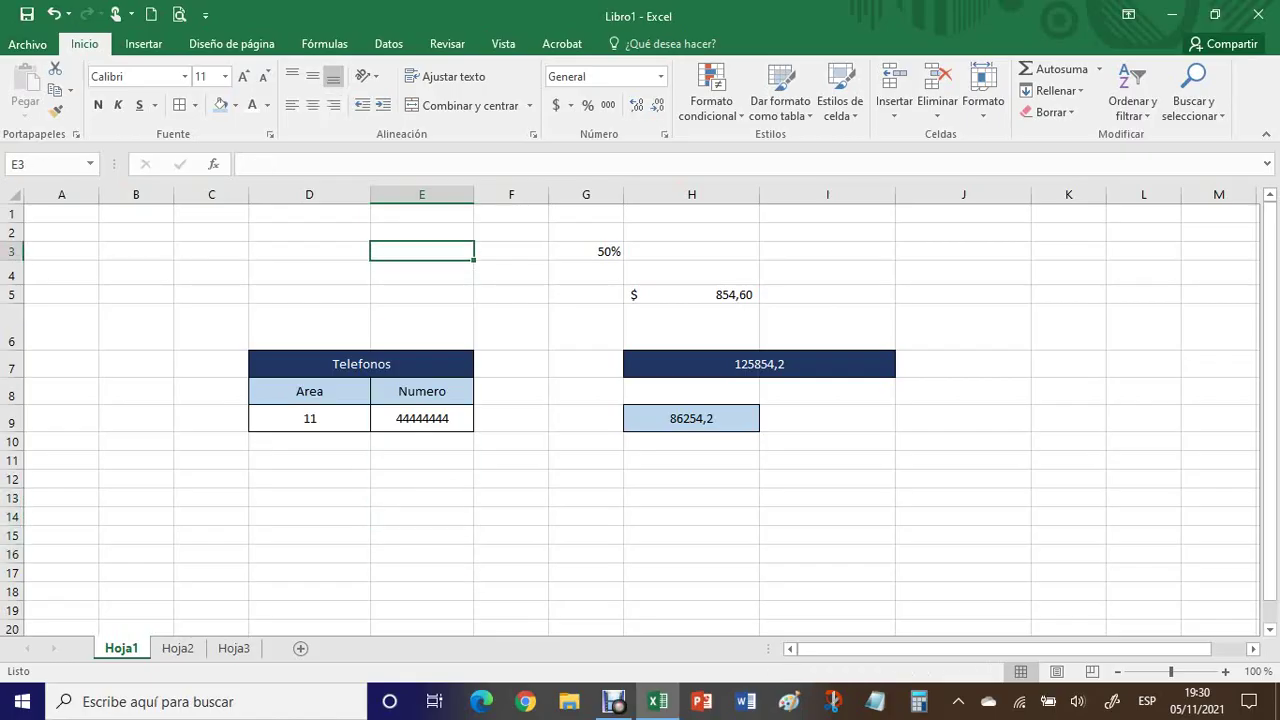
Enter the number 1500 in cell E3
text(1500)
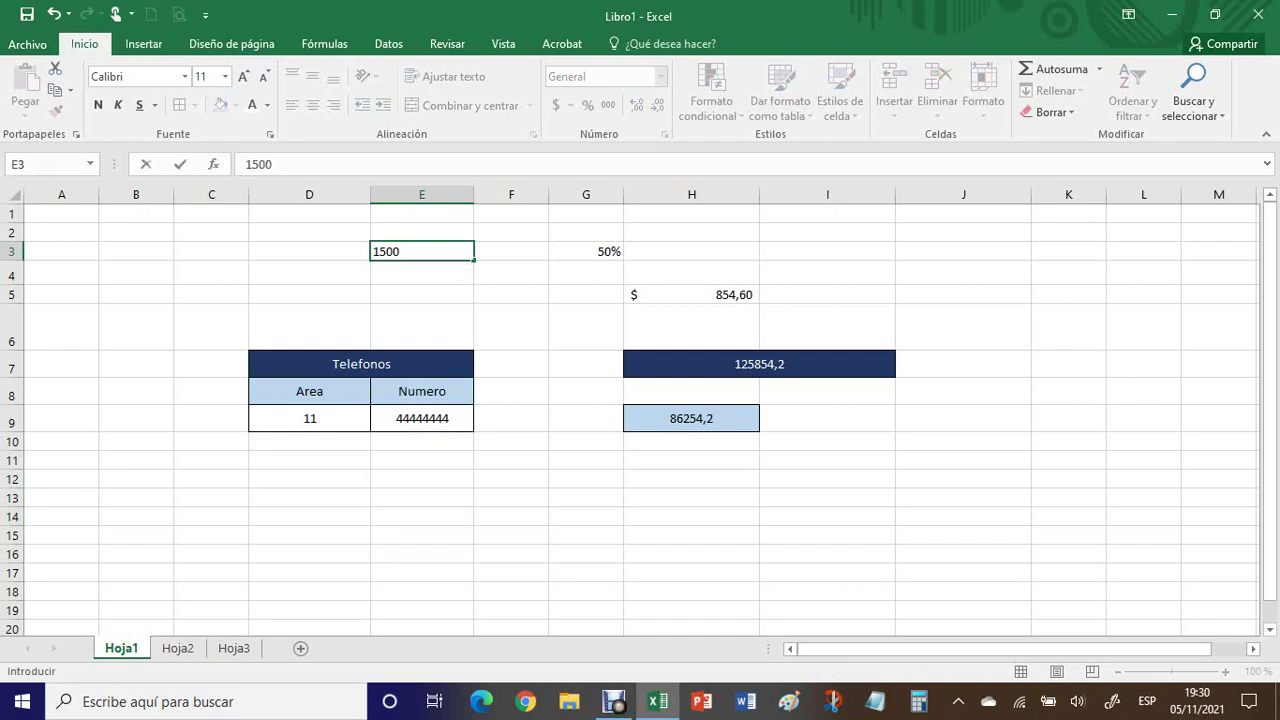
click(421, 295)
click(421, 251)
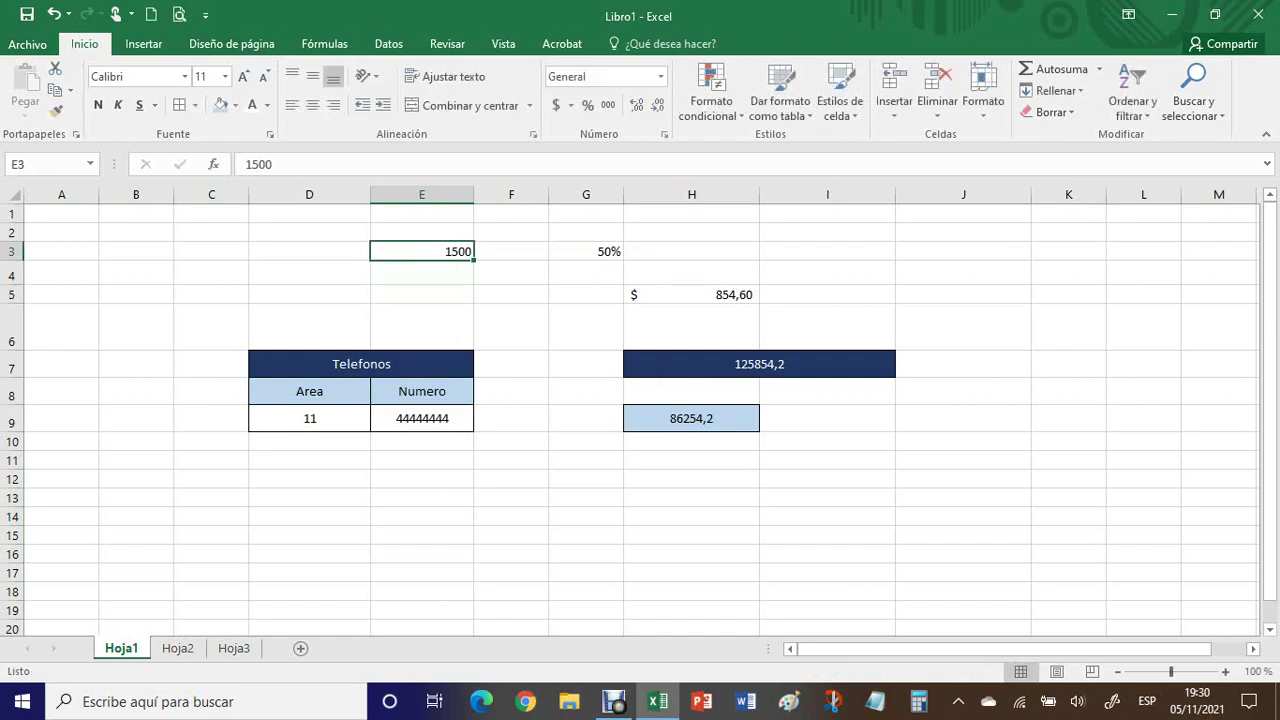
Set cell E3's horizontal alignment to Derecha (sangría) with an indent of 1 through the cell format settings
right_click(456, 250)
click(520, 568)
click(316, 287)
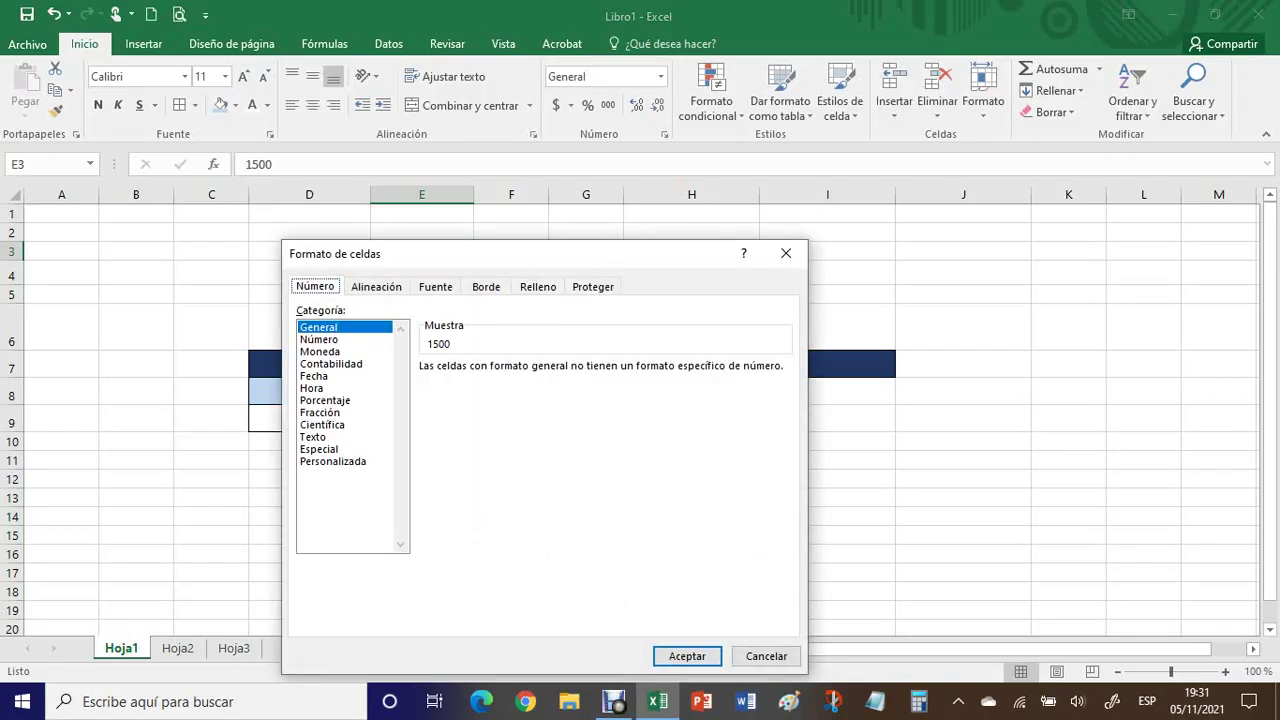
click(376, 287)
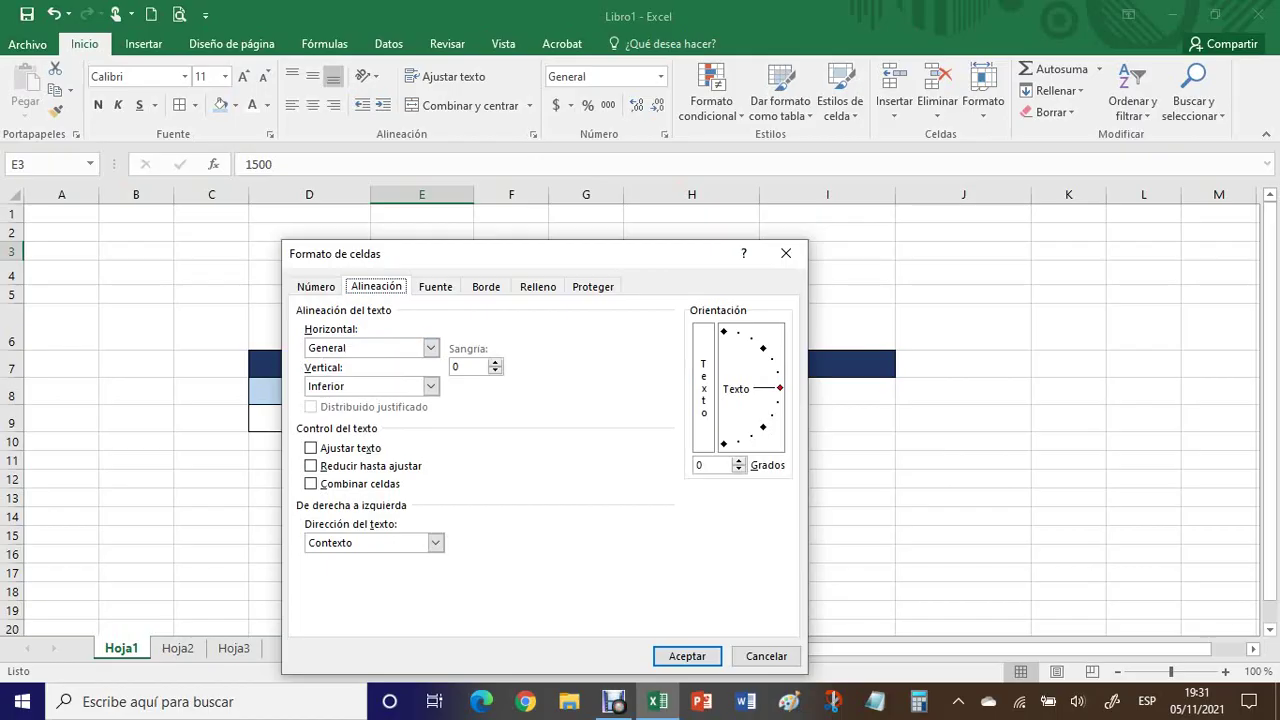
click(430, 347)
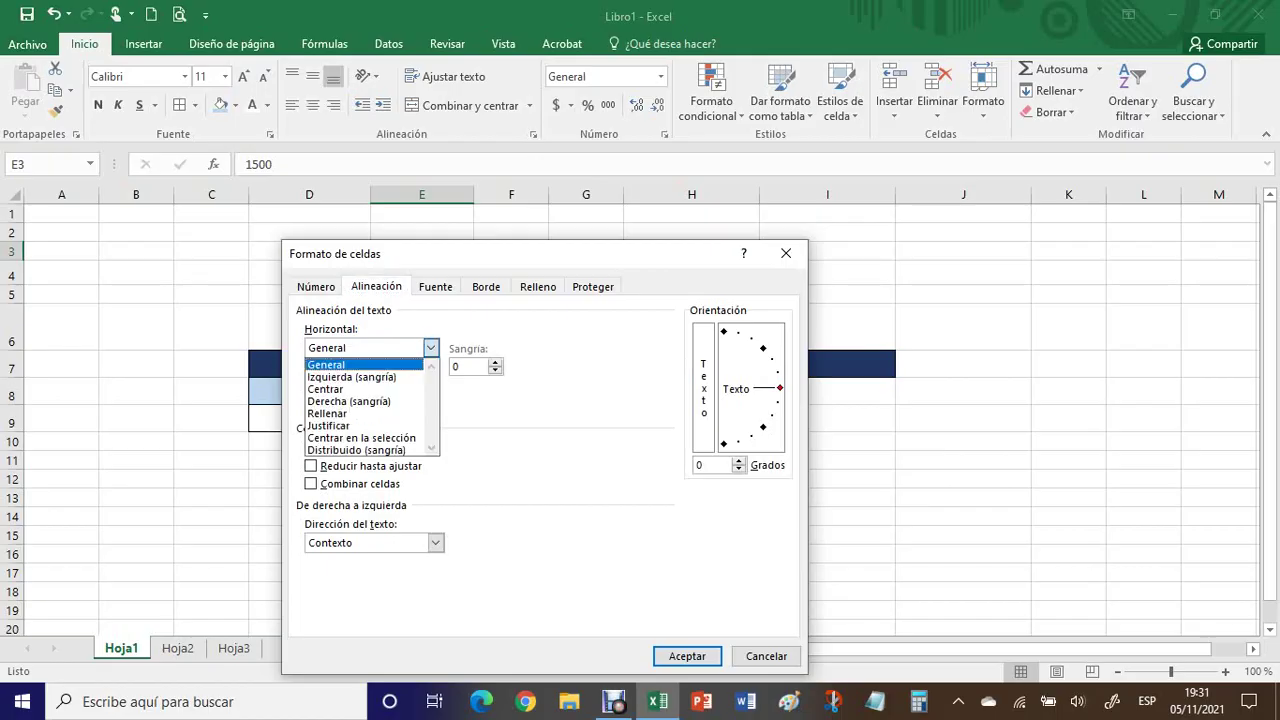
key(Down)
key(Down)
key(Down)
key(Return)
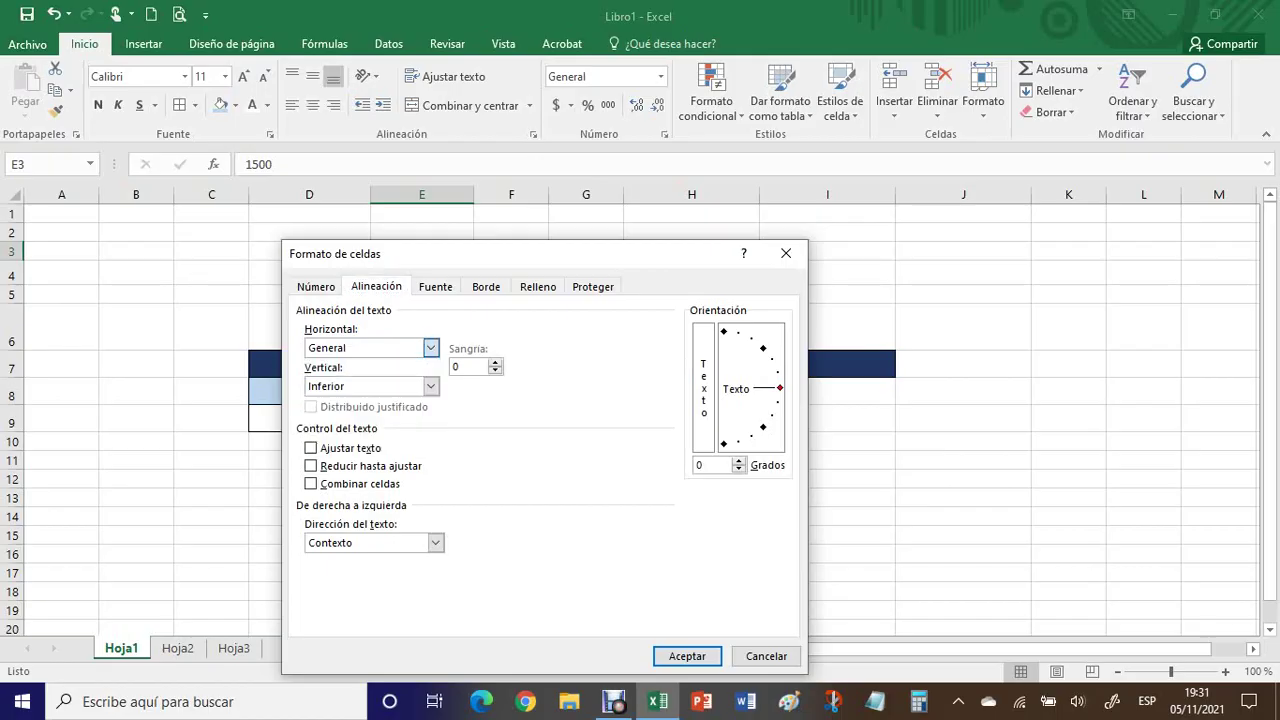
key(Tab)
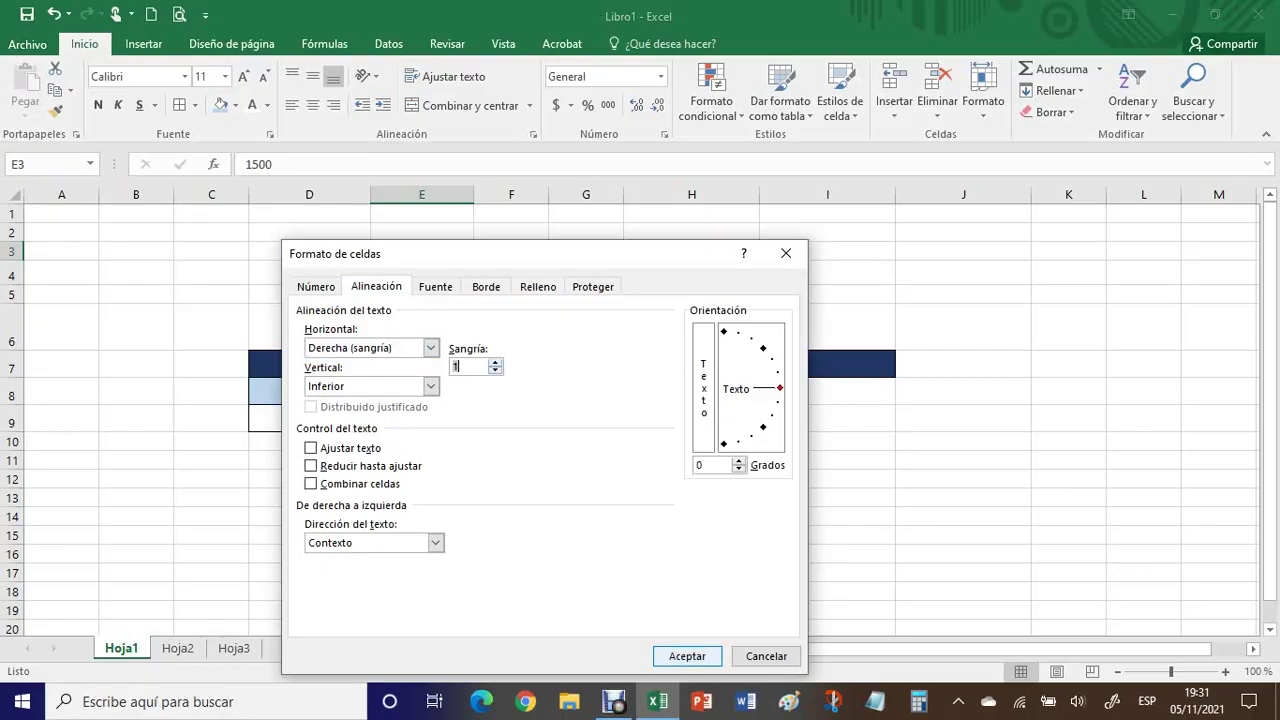
key(Return)
click(691, 554)
Enter the number 1500 in cell E2, directly above the indented value
click(422, 232)
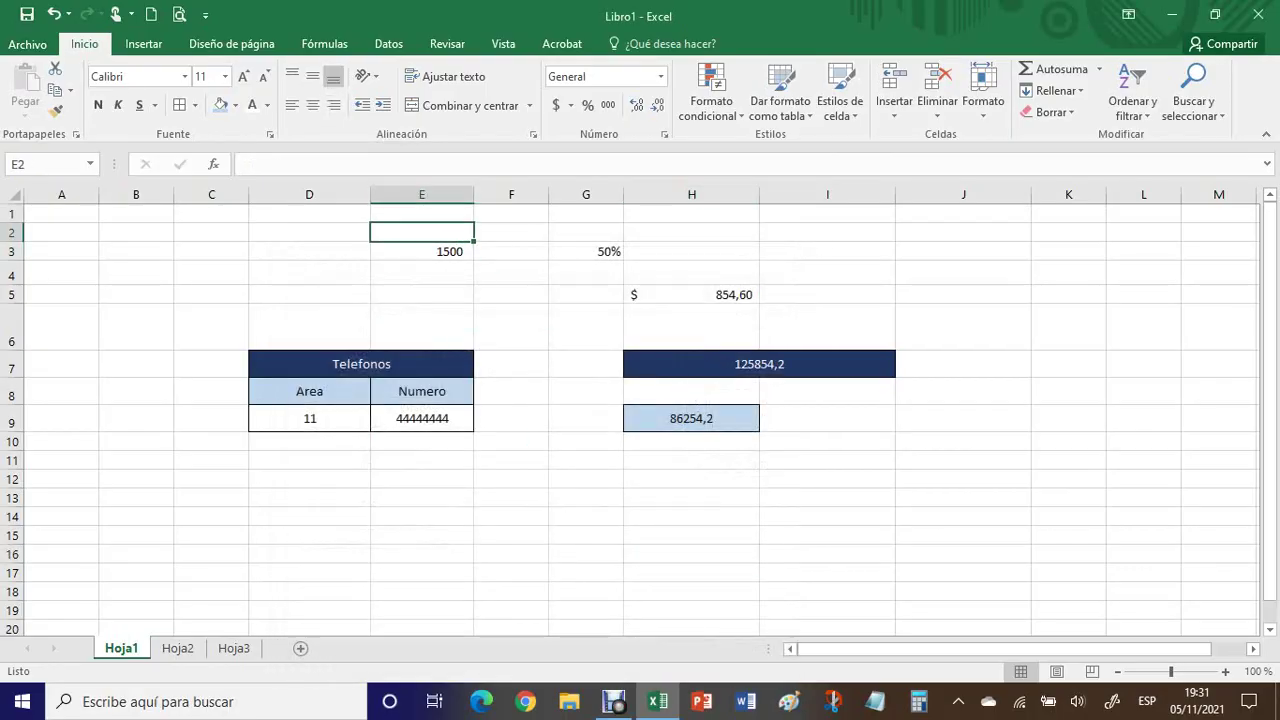
text(1500)
key(Return)
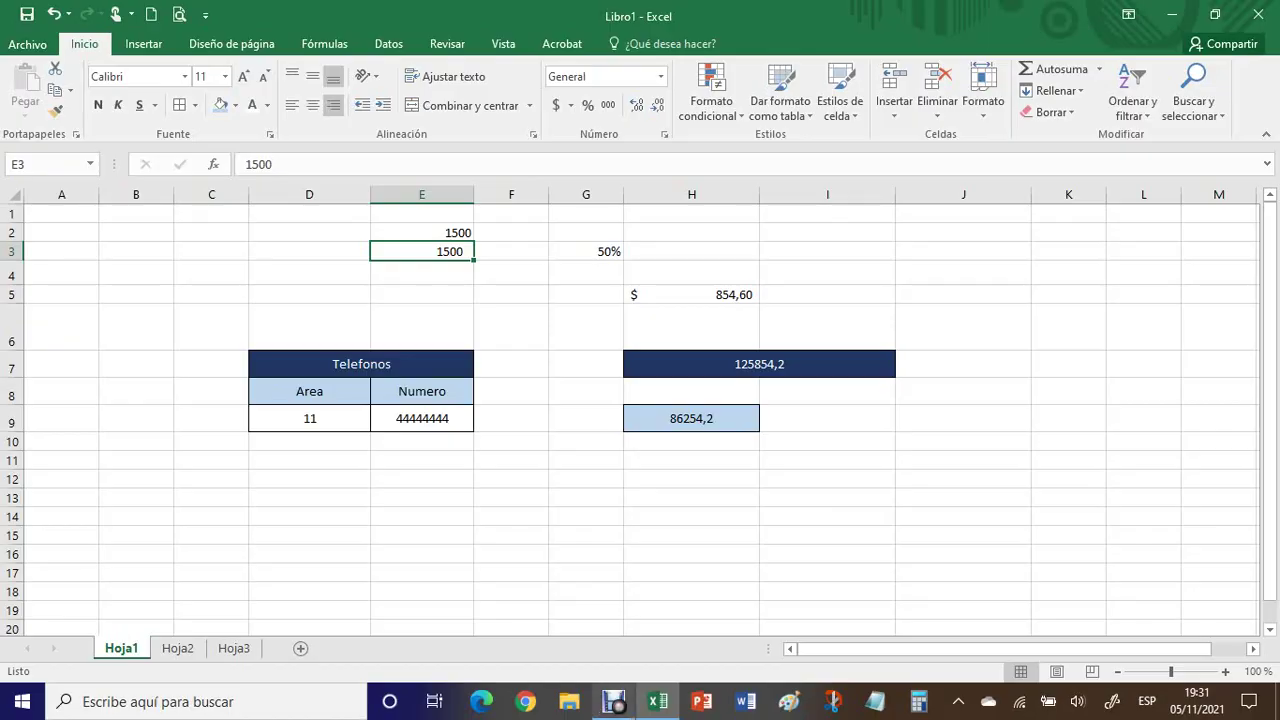
Open the workbook Ejemplo CFE 1 from the Excel para Administrativos folder in the file explorer
mouse_move(657, 702)
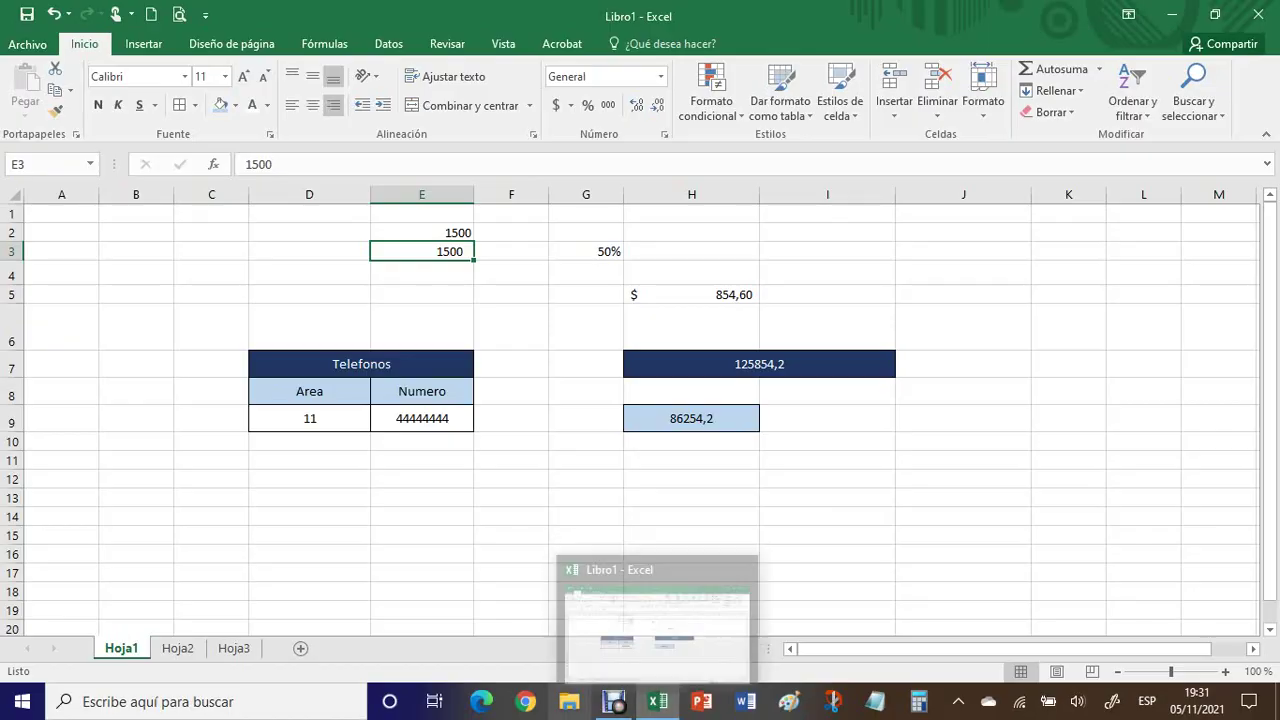
click(569, 702)
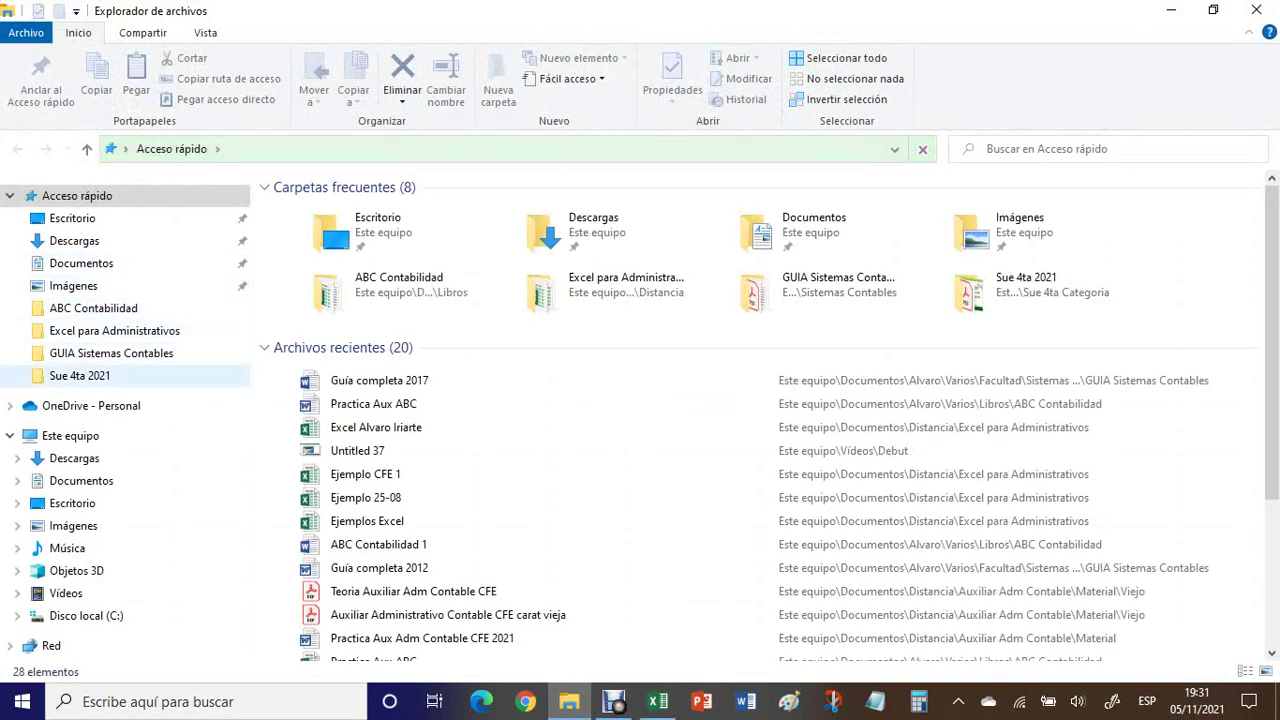
click(114, 330)
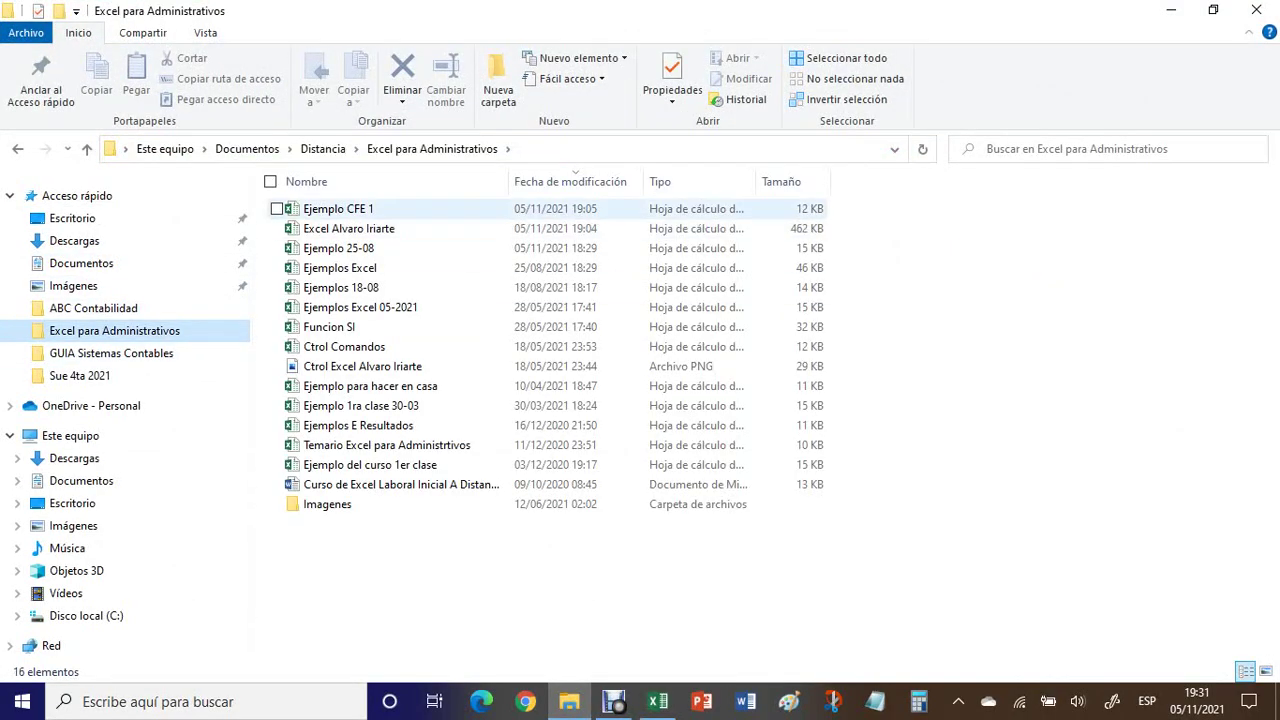
double_click(338, 208)
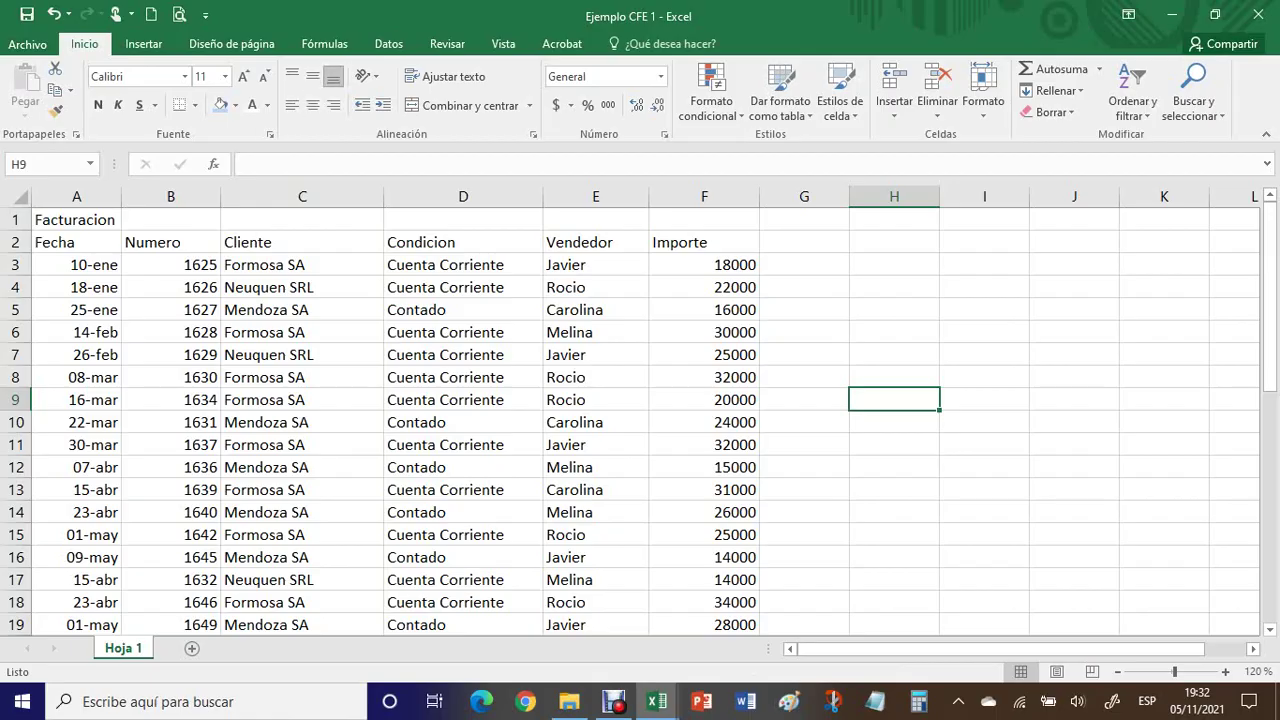
Examine the data and default alignment of the Facturacion table's client, condition, seller and amount columns
click(302, 265)
click(596, 467)
click(463, 445)
click(302, 422)
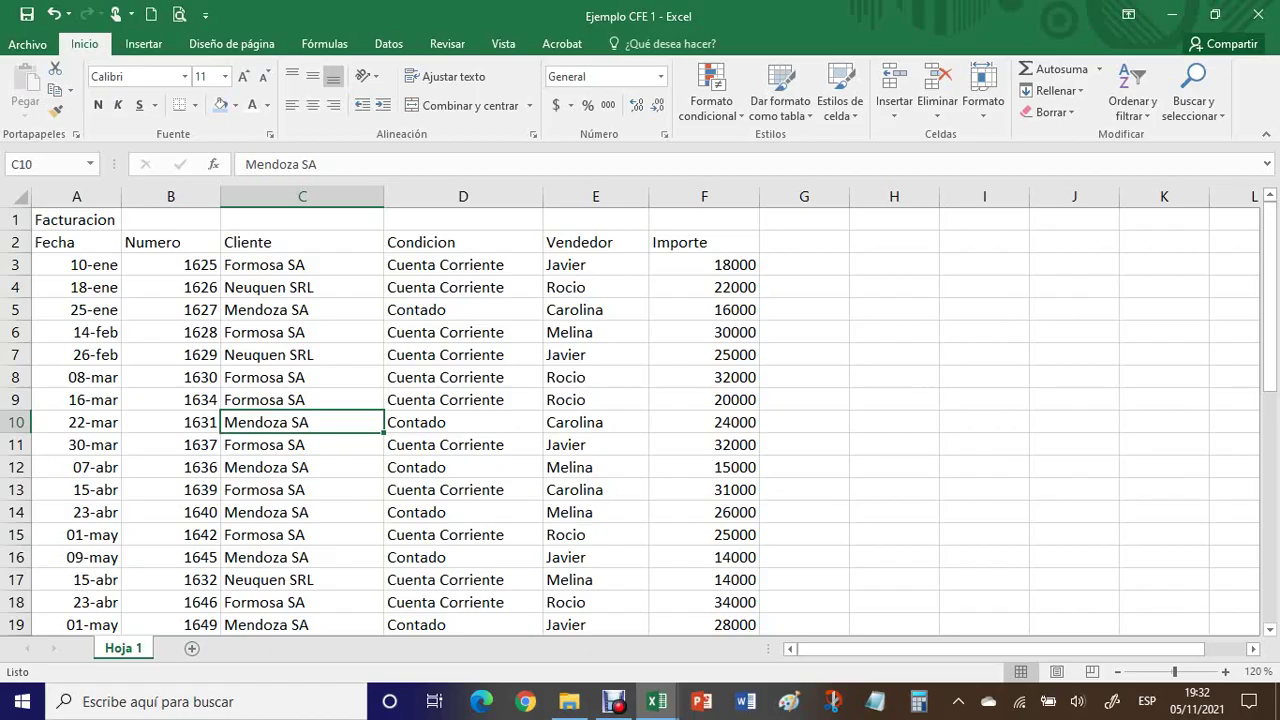
click(463, 377)
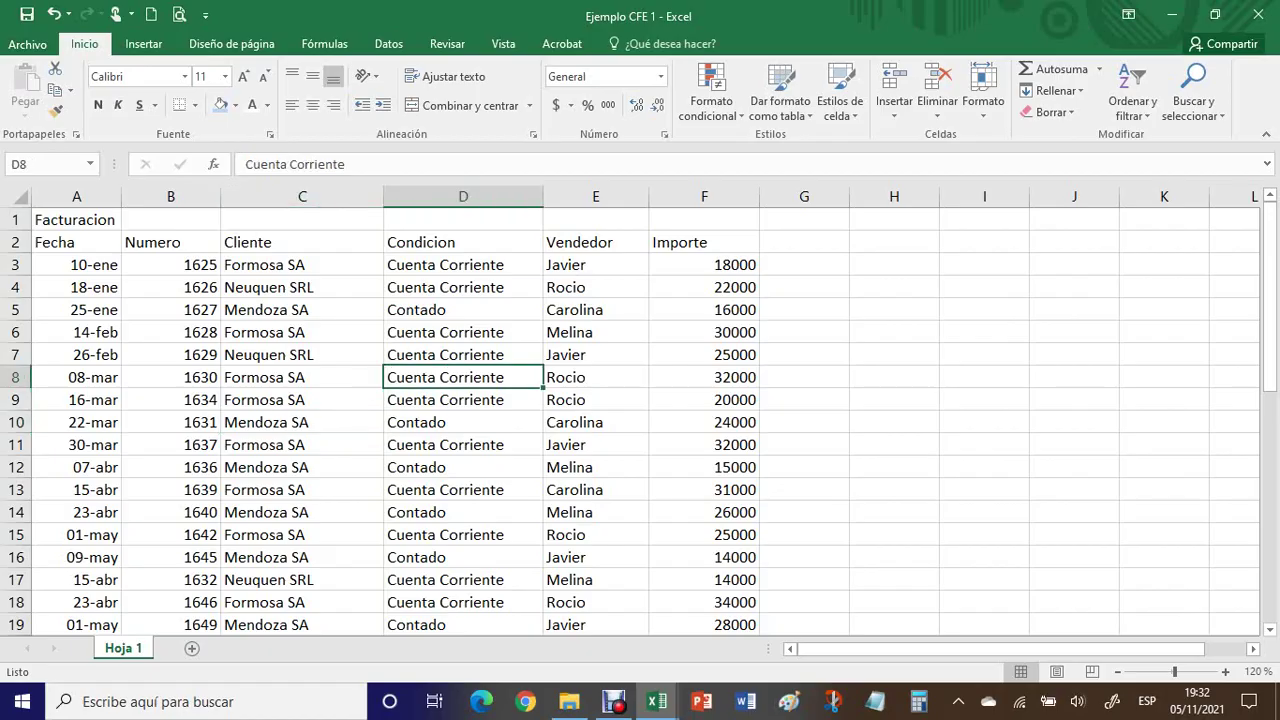
click(463, 332)
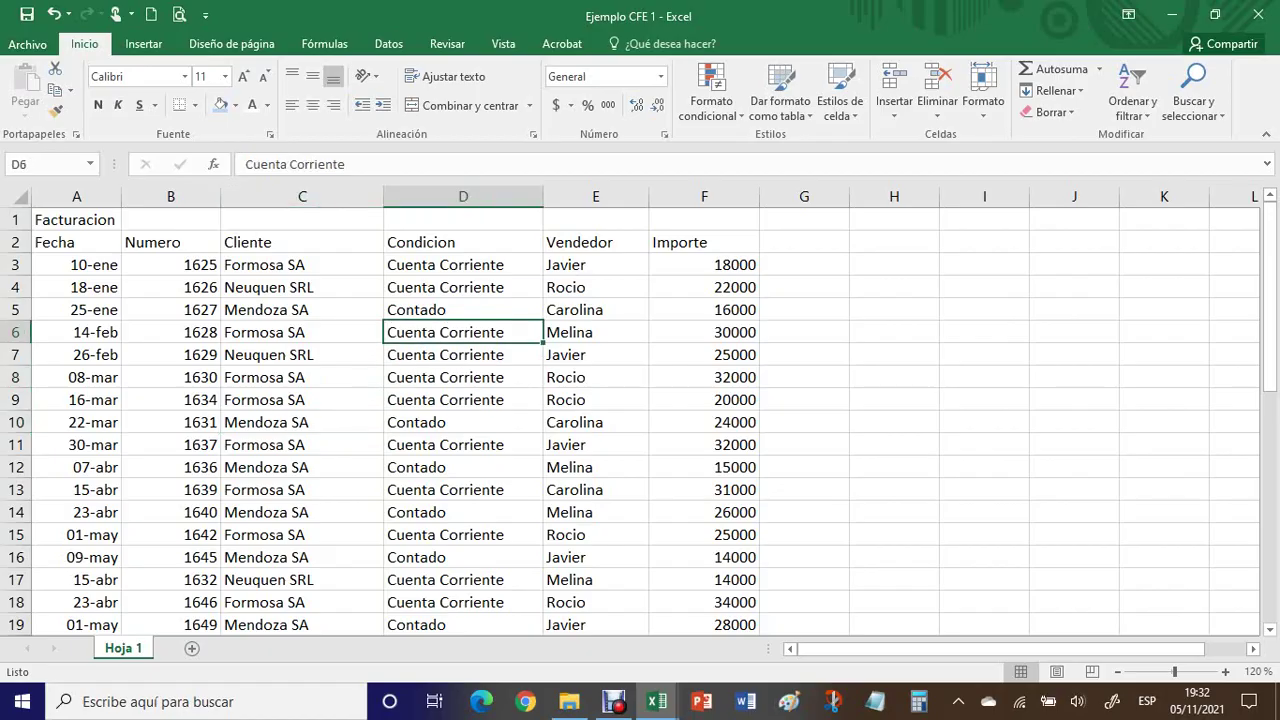
mouse_move(75, 219)
mouse_down()
mouse_move(75, 242)
mouse_move(590, 535)
mouse_move(740, 557)
mouse_up()
drag(300, 512, 300, 490)
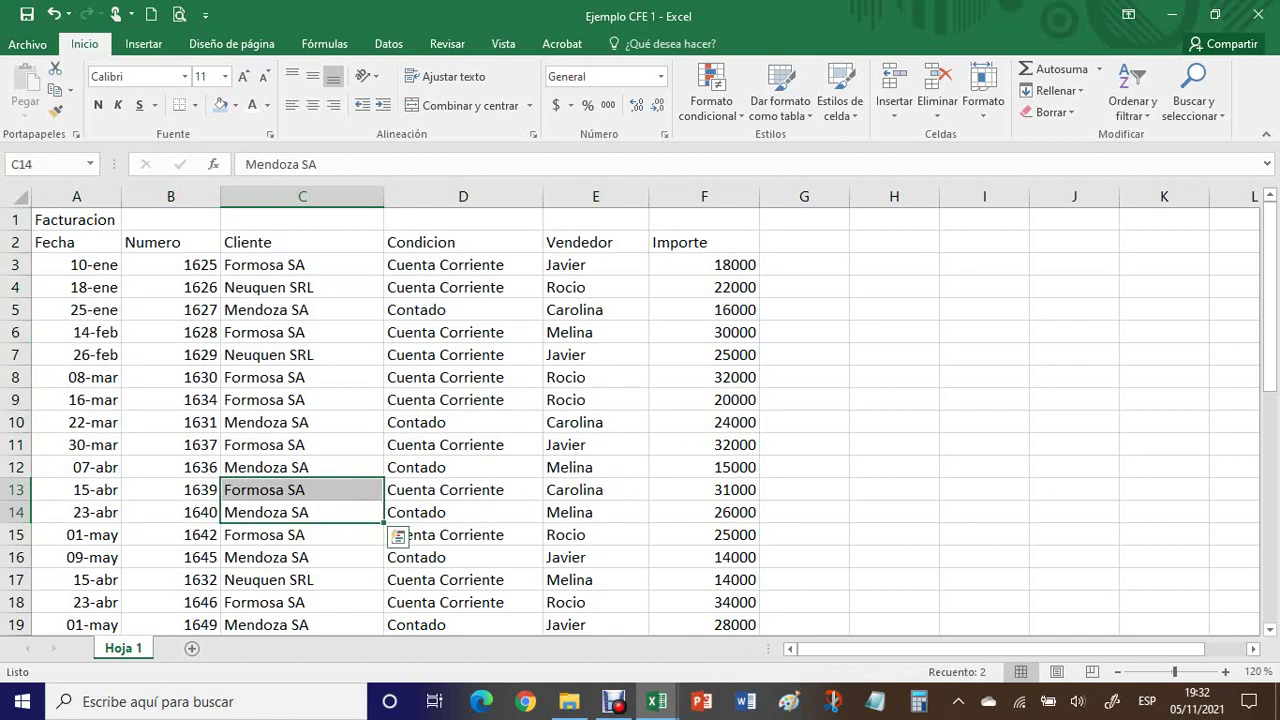
drag(75, 219, 720, 628)
click(704, 310)
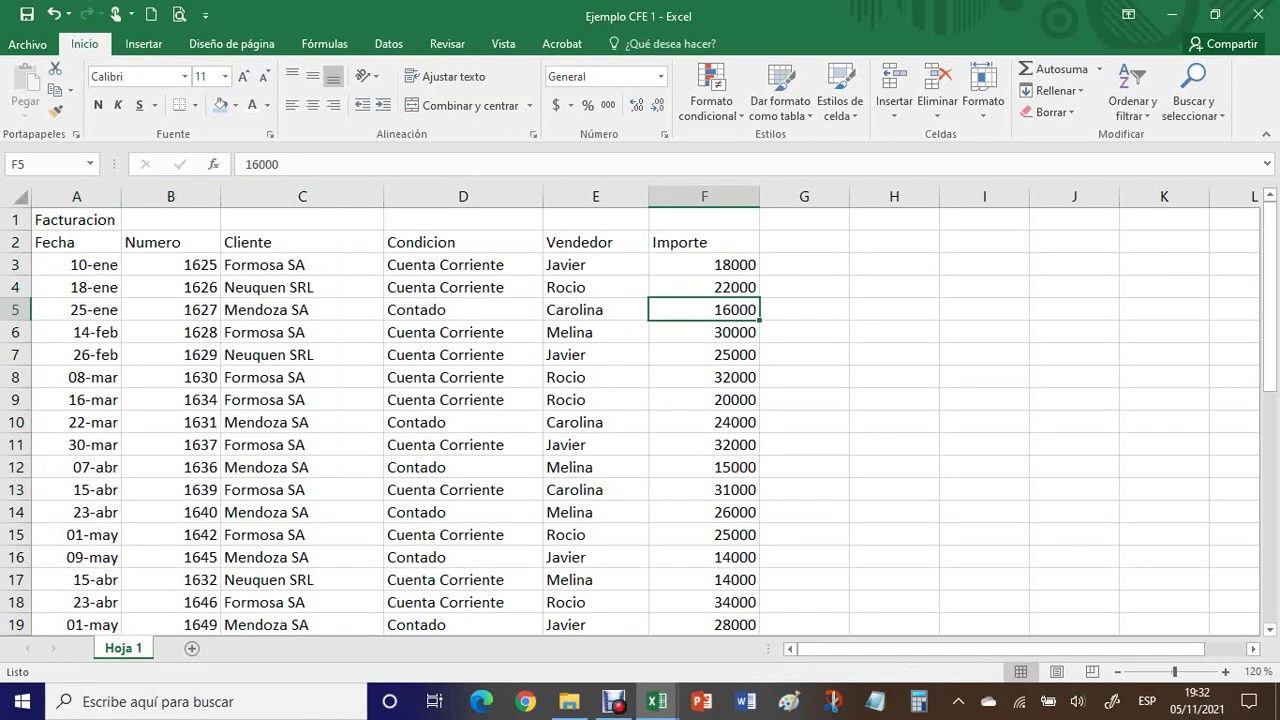
Apply middle vertical alignment to all cells of the sheet
click(16, 196)
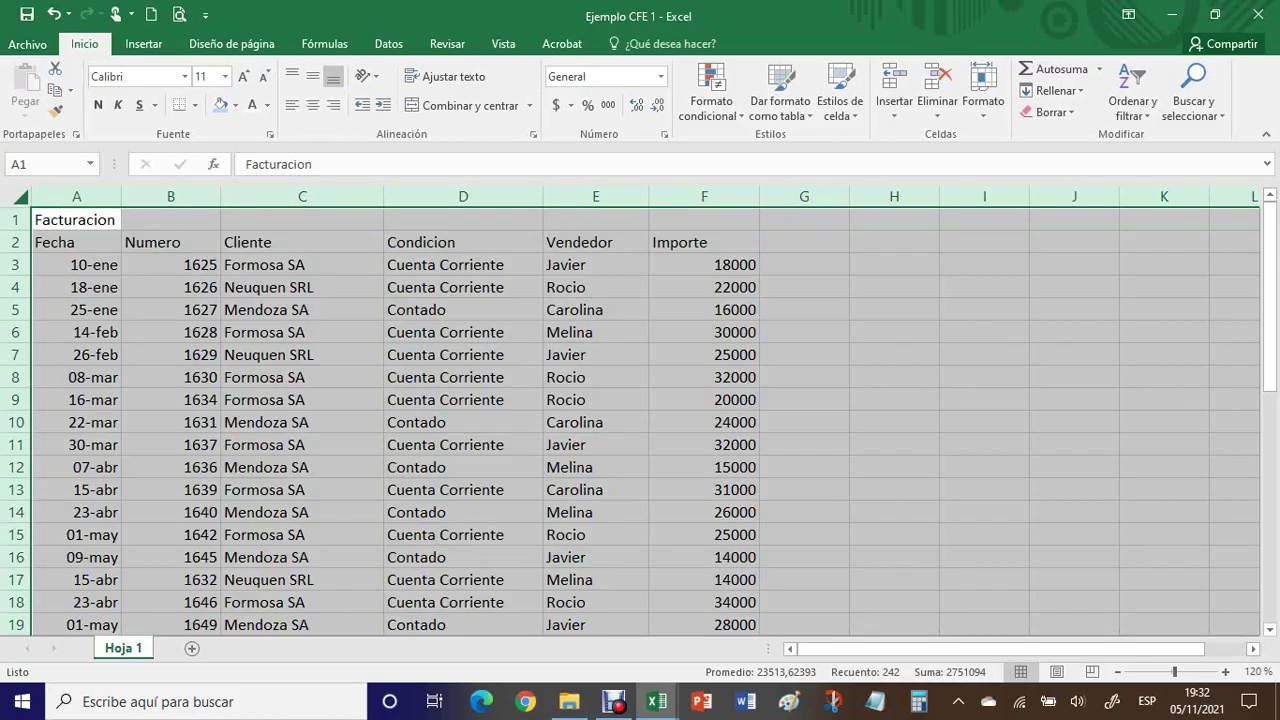
click(302, 332)
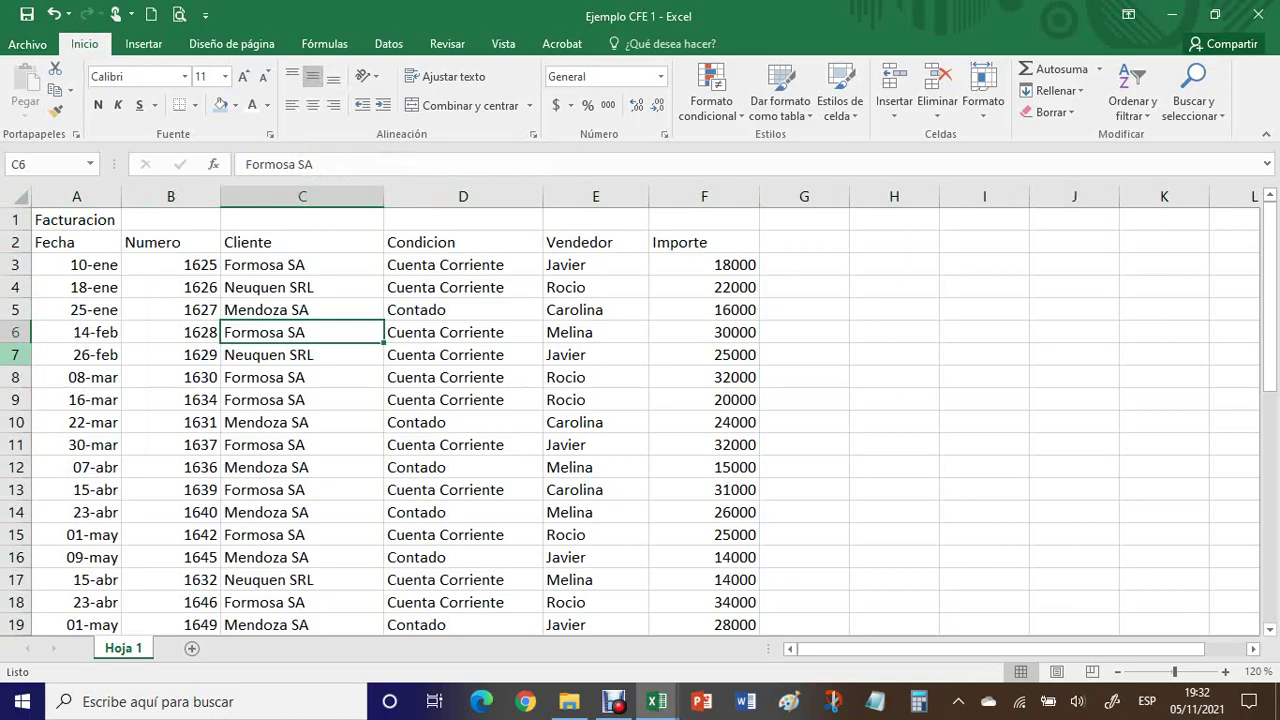
click(170, 355)
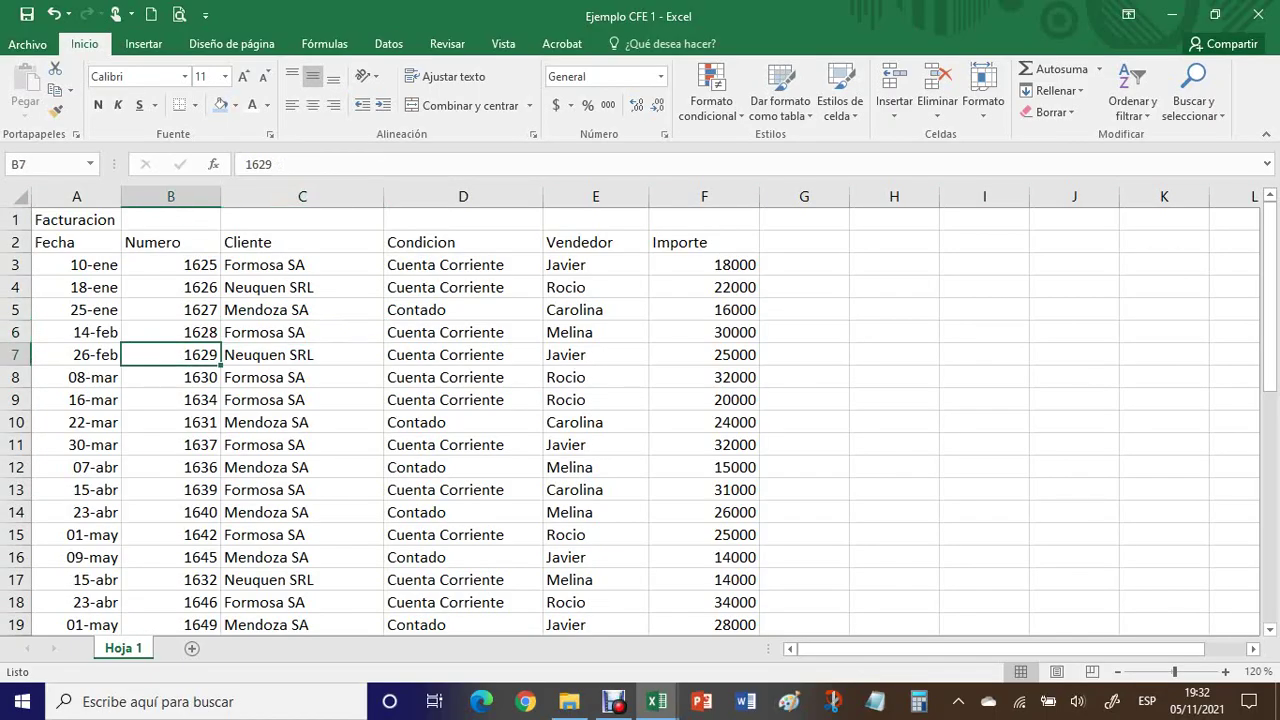
click(302, 287)
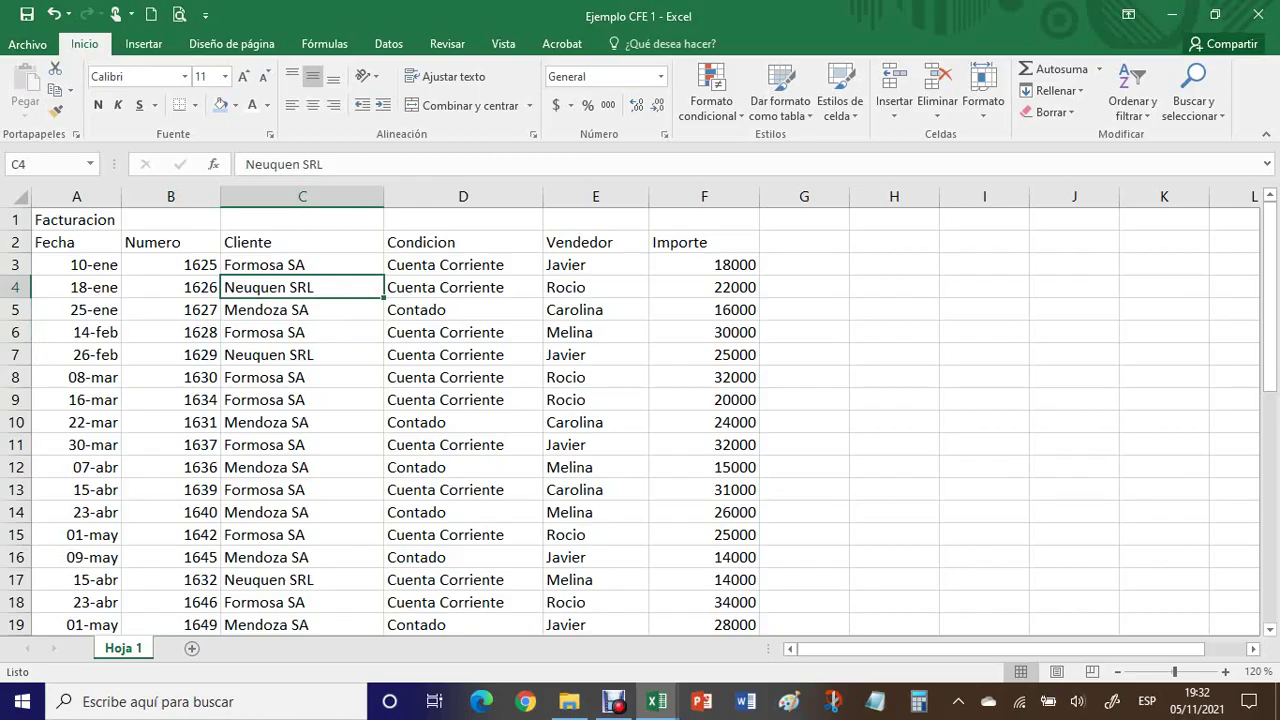
Centre the Fecha header and its dates horizontally in cells A2 through A41
click(76, 242)
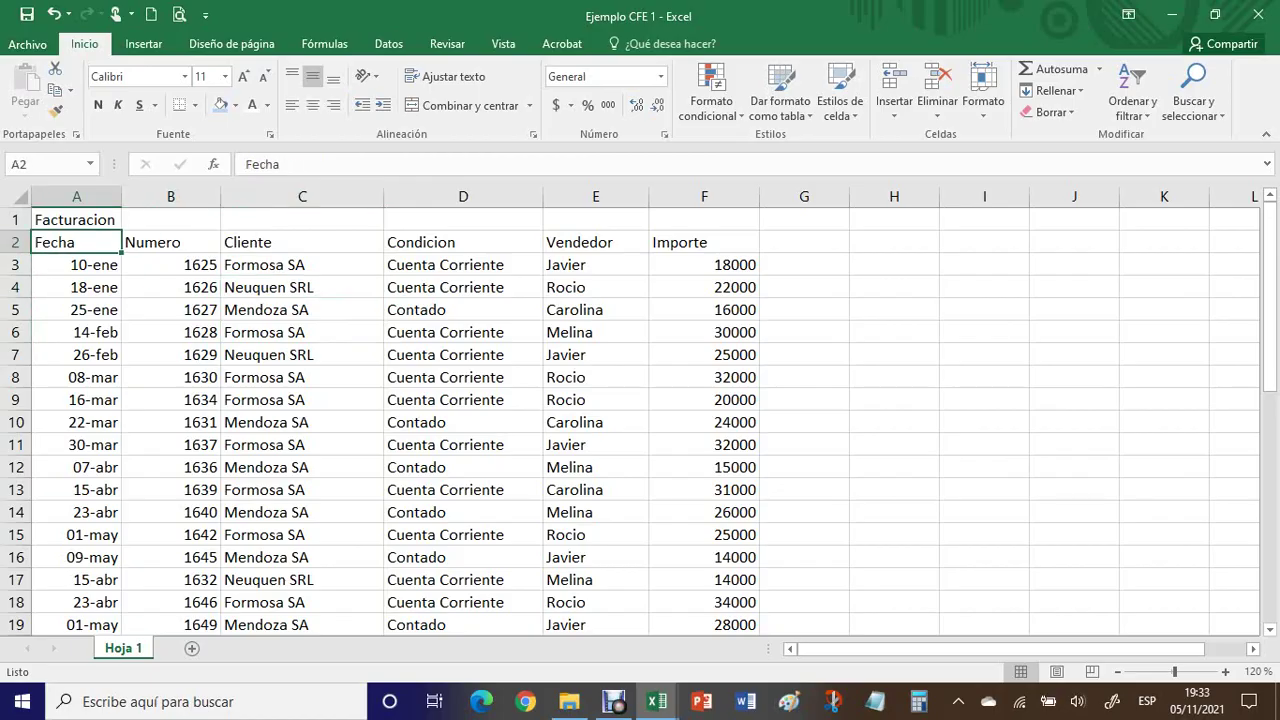
drag(76, 242, 100, 515)
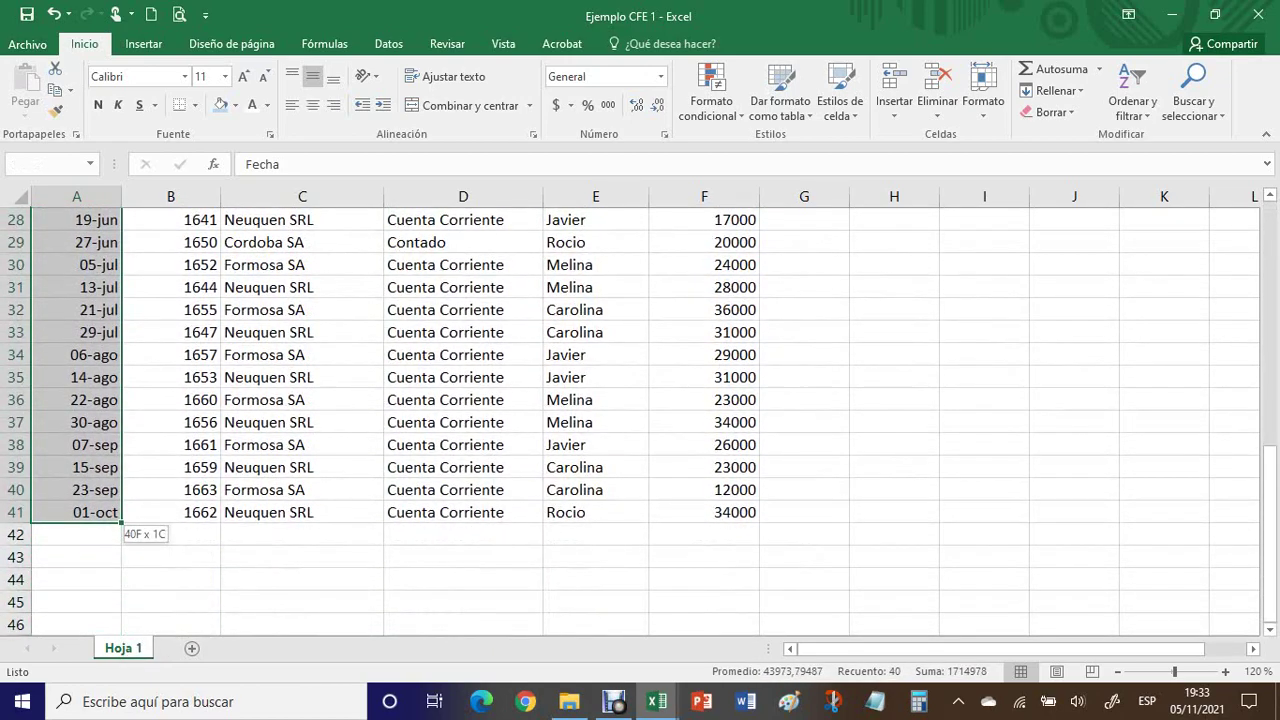
scroll(640, 420, down, 2)
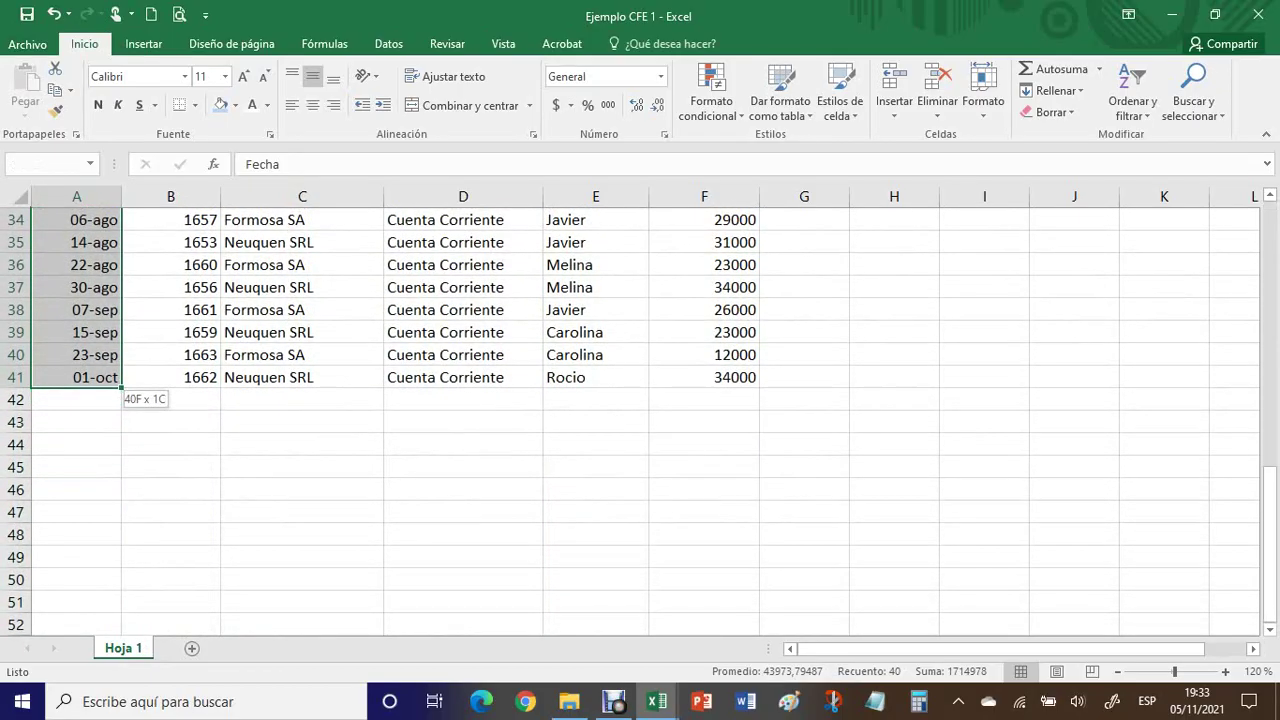
drag(100, 377, 100, 377)
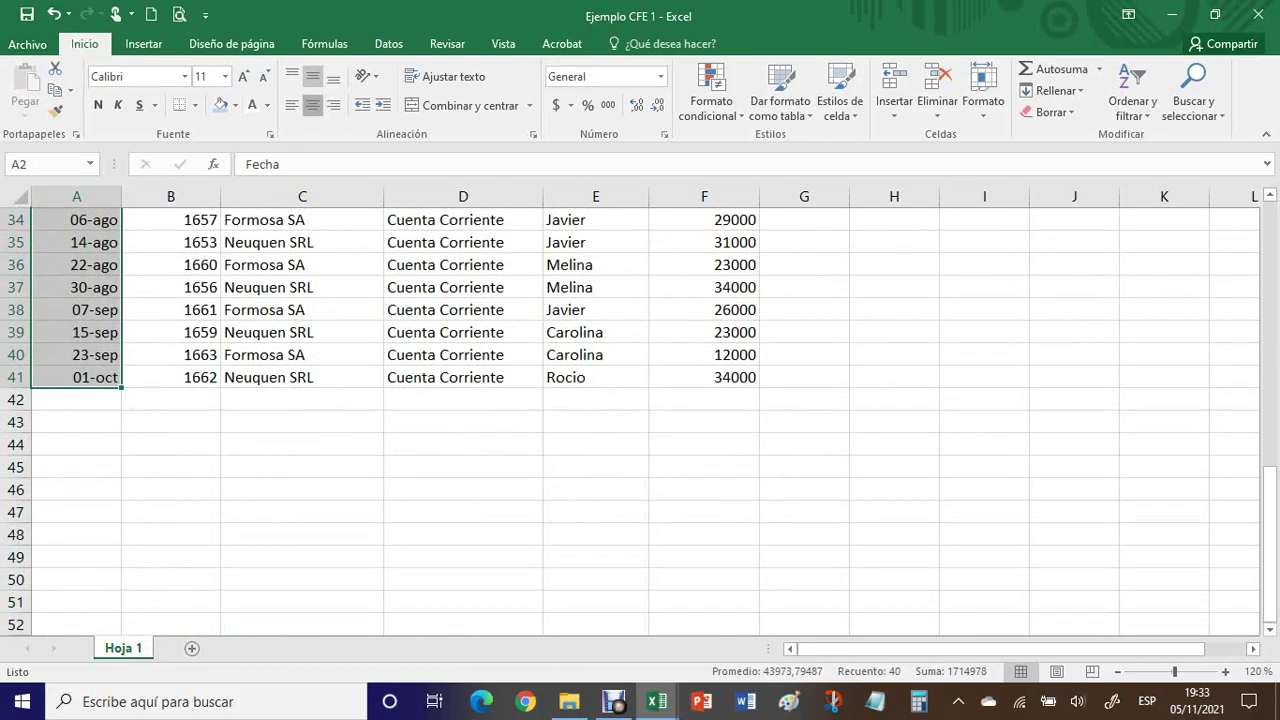
click(312, 105)
scroll(302, 355, up, 11)
click(302, 355)
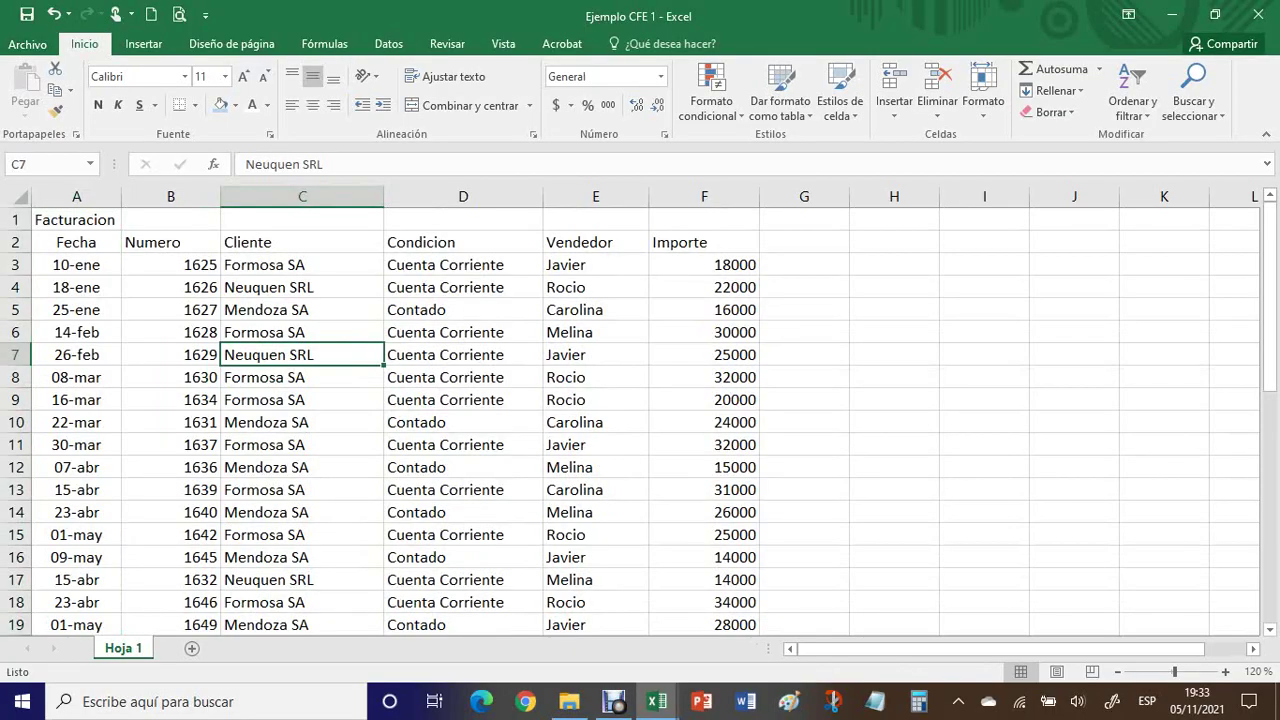
Centre the Numero column B and the Importe column F horizontally
click(171, 197)
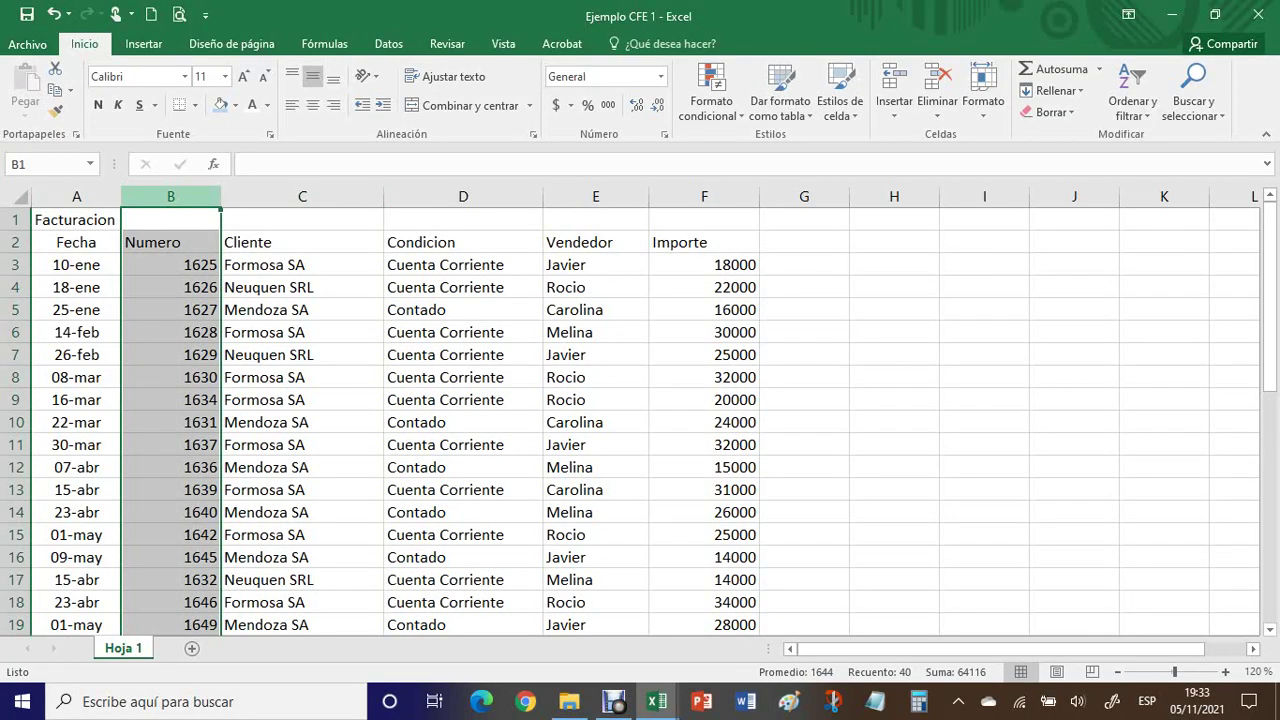
click(312, 104)
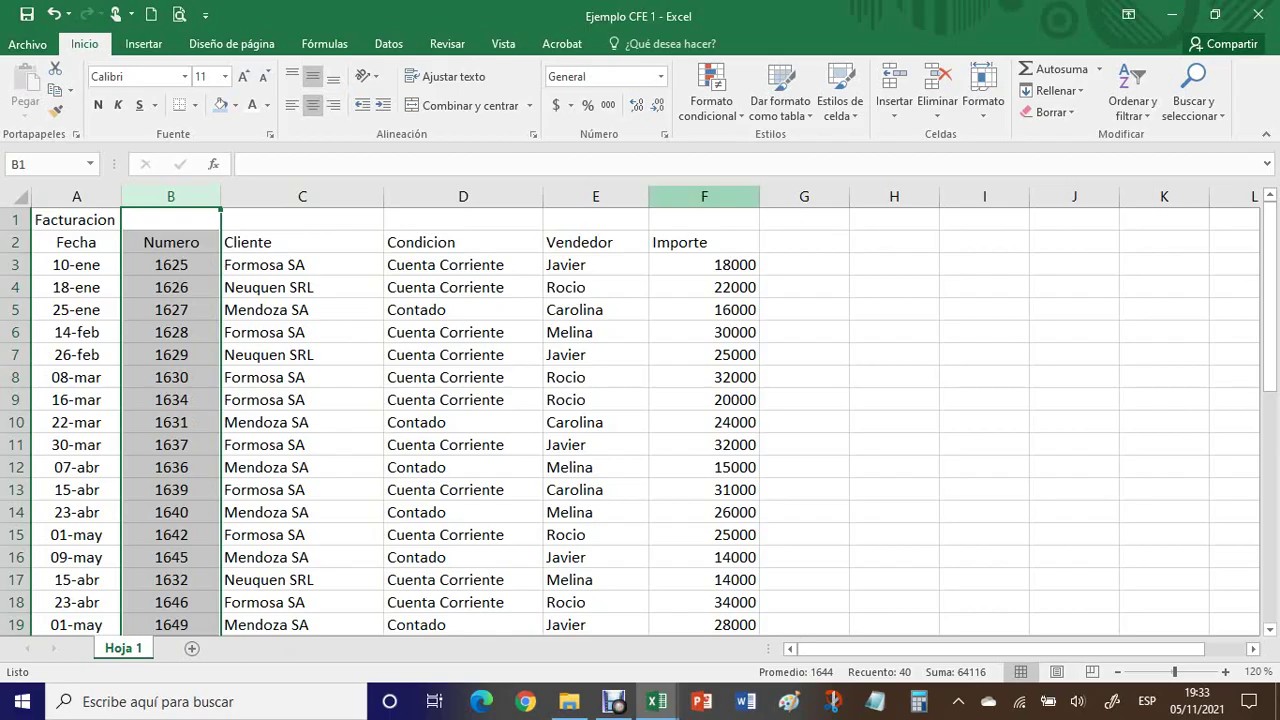
click(704, 197)
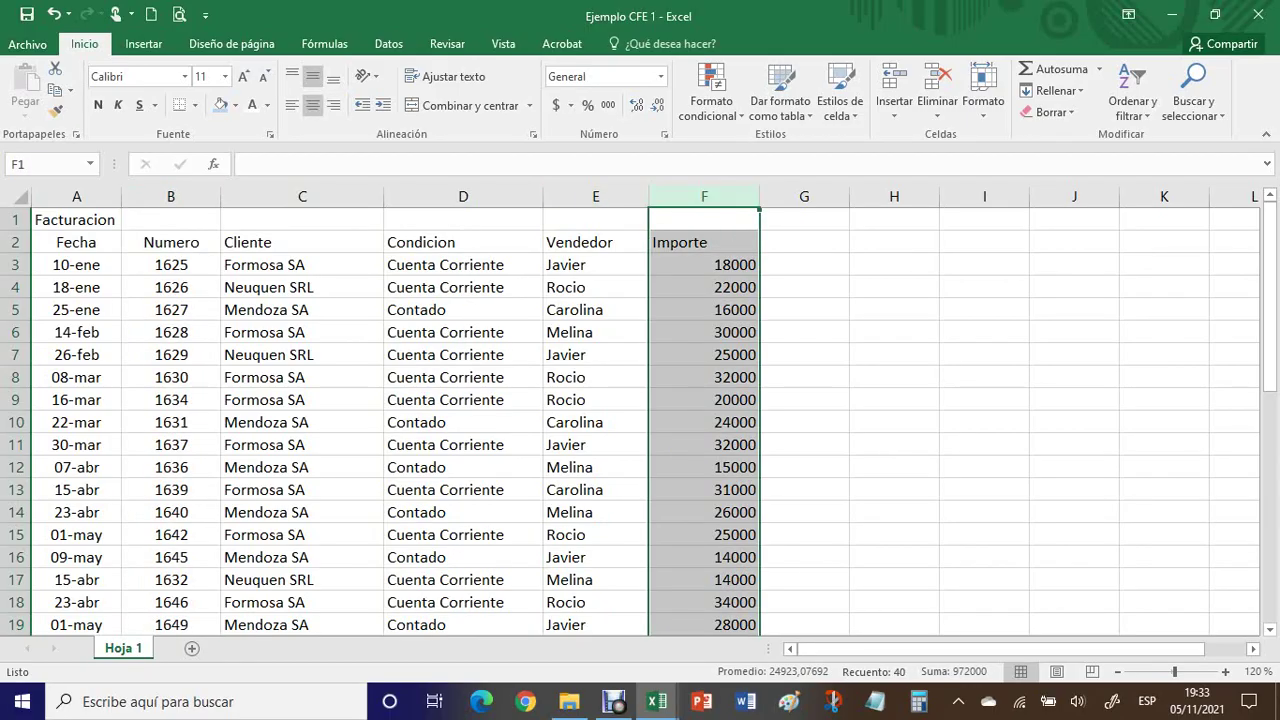
click(313, 104)
click(455, 354)
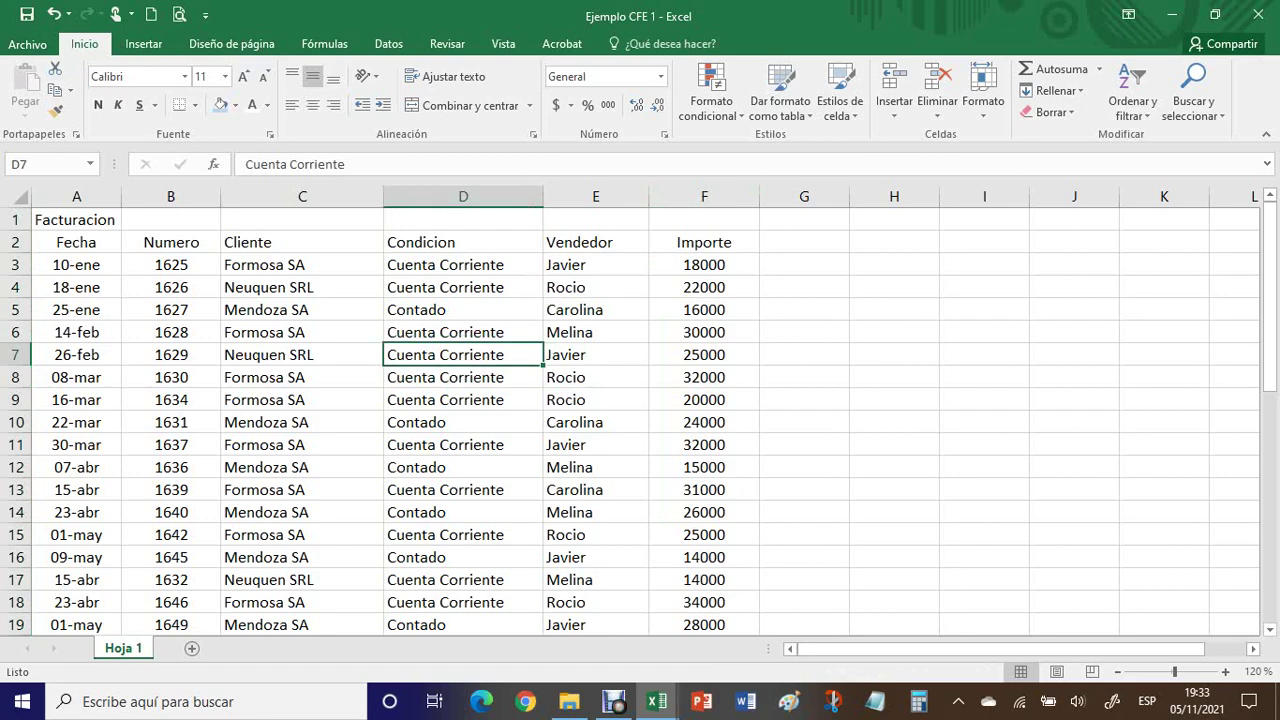
Left-align the Cliente, Condicion and Vendedor columns C through E and increase their indent by one level
click(302, 242)
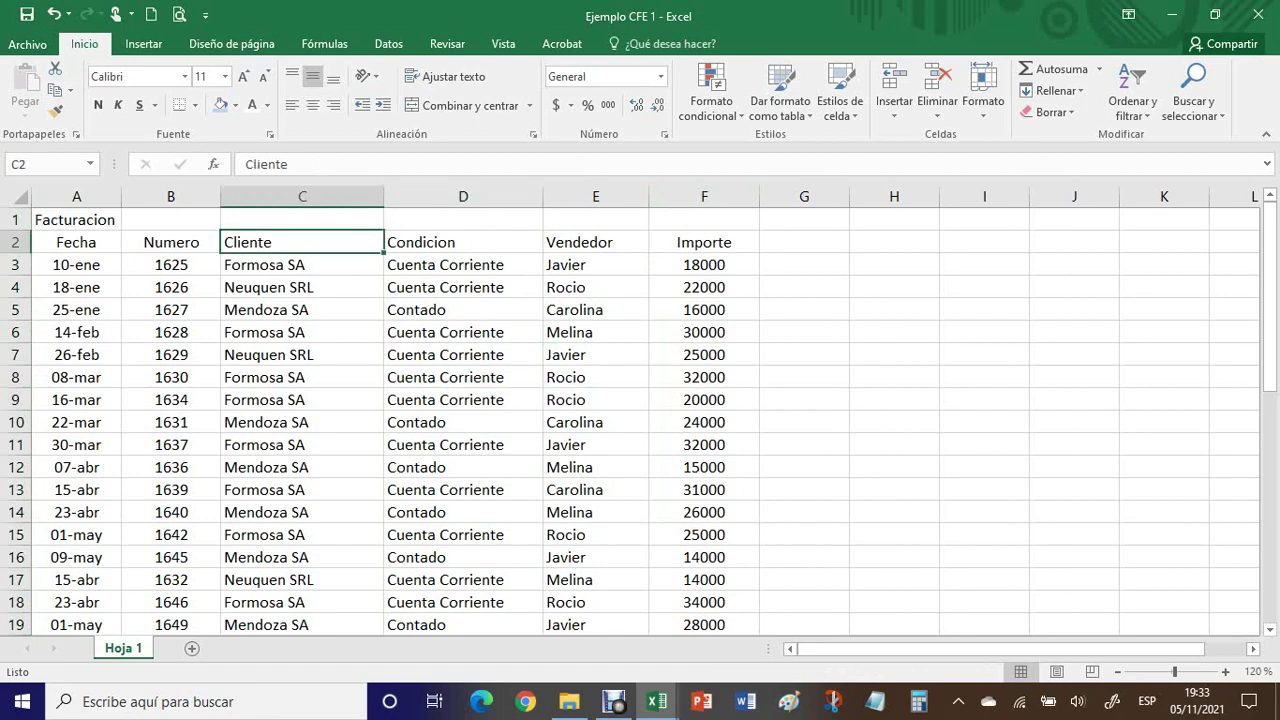
drag(302, 242, 302, 489)
drag(463, 242, 463, 377)
click(463, 377)
click(463, 310)
click(463, 287)
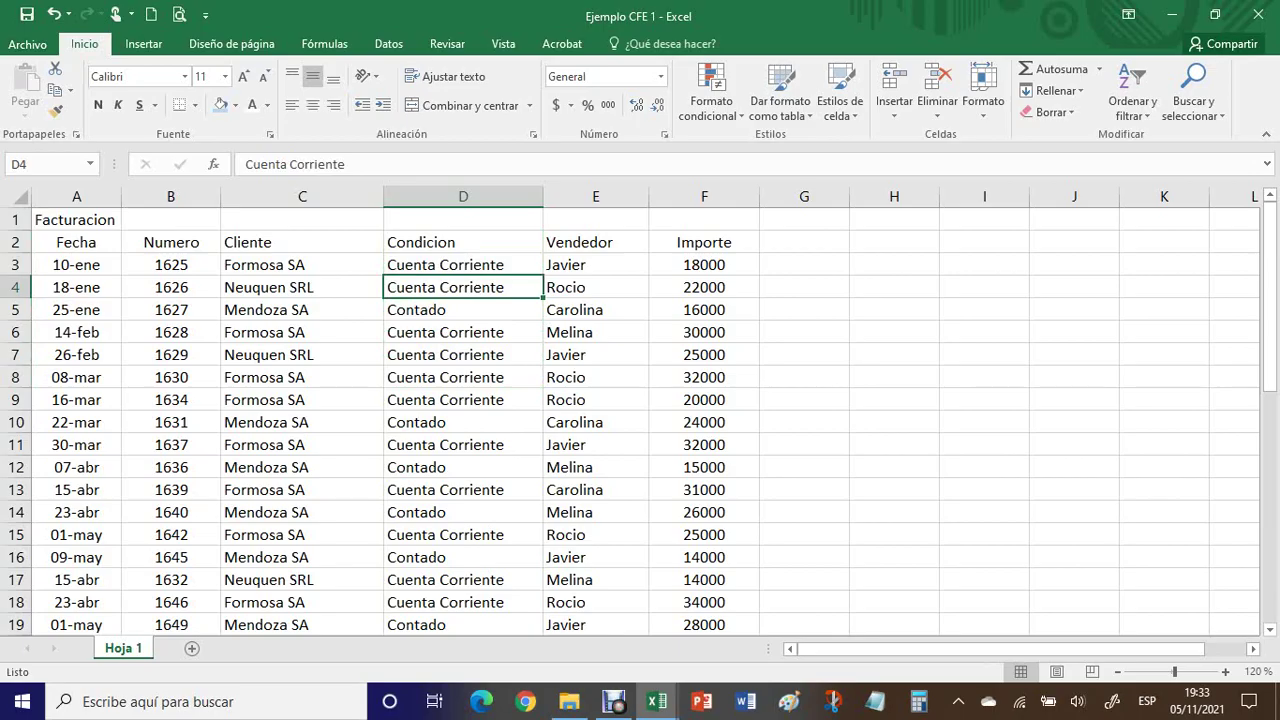
click(596, 197)
click(596, 310)
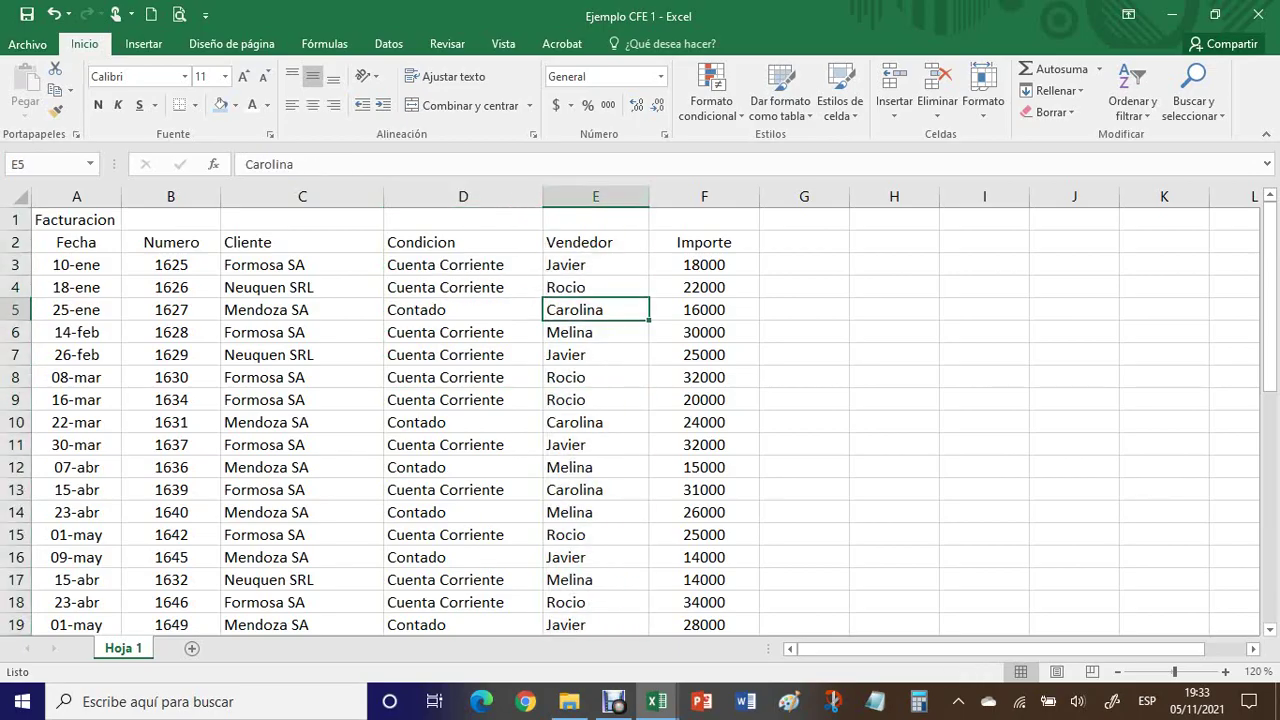
drag(302, 197, 596, 197)
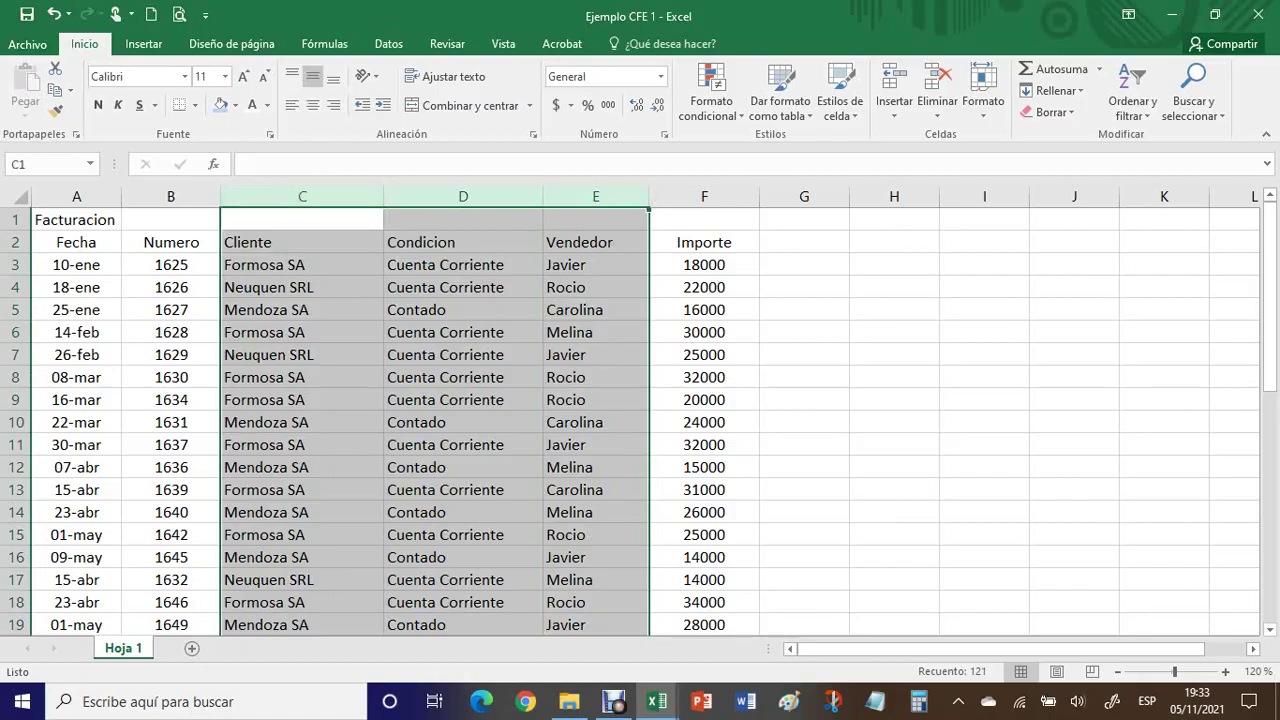
click(292, 104)
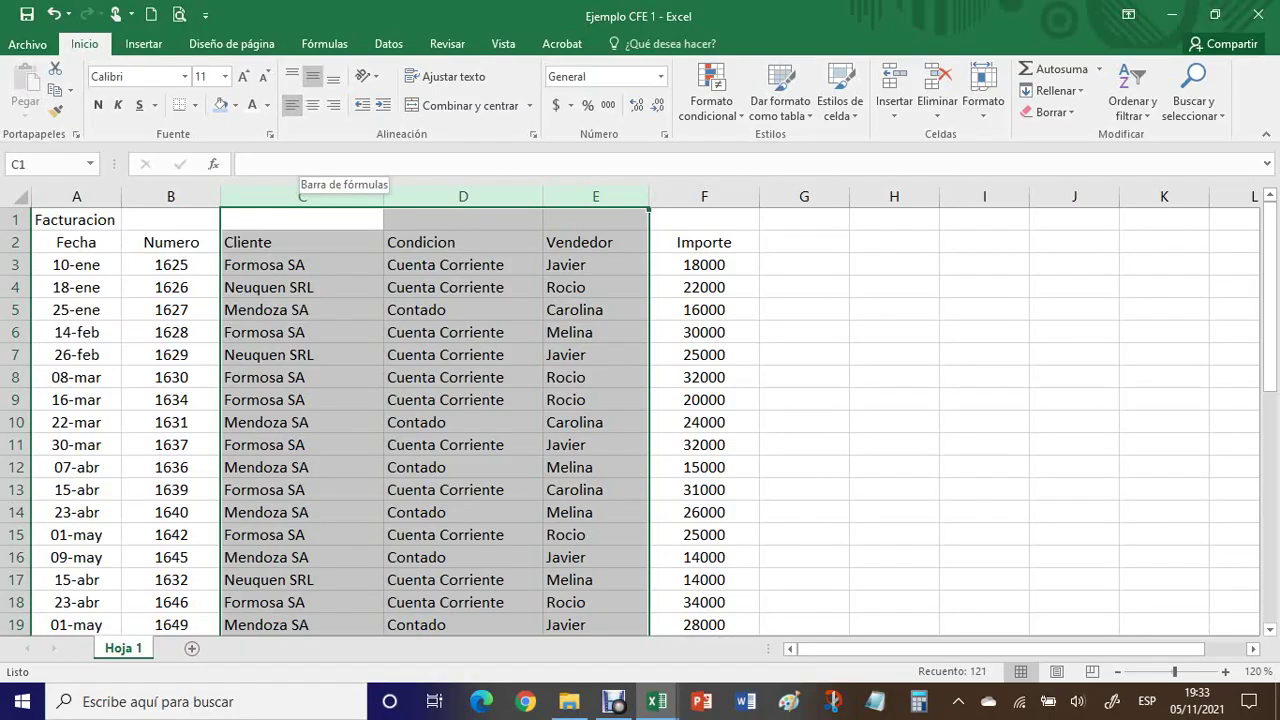
click(383, 104)
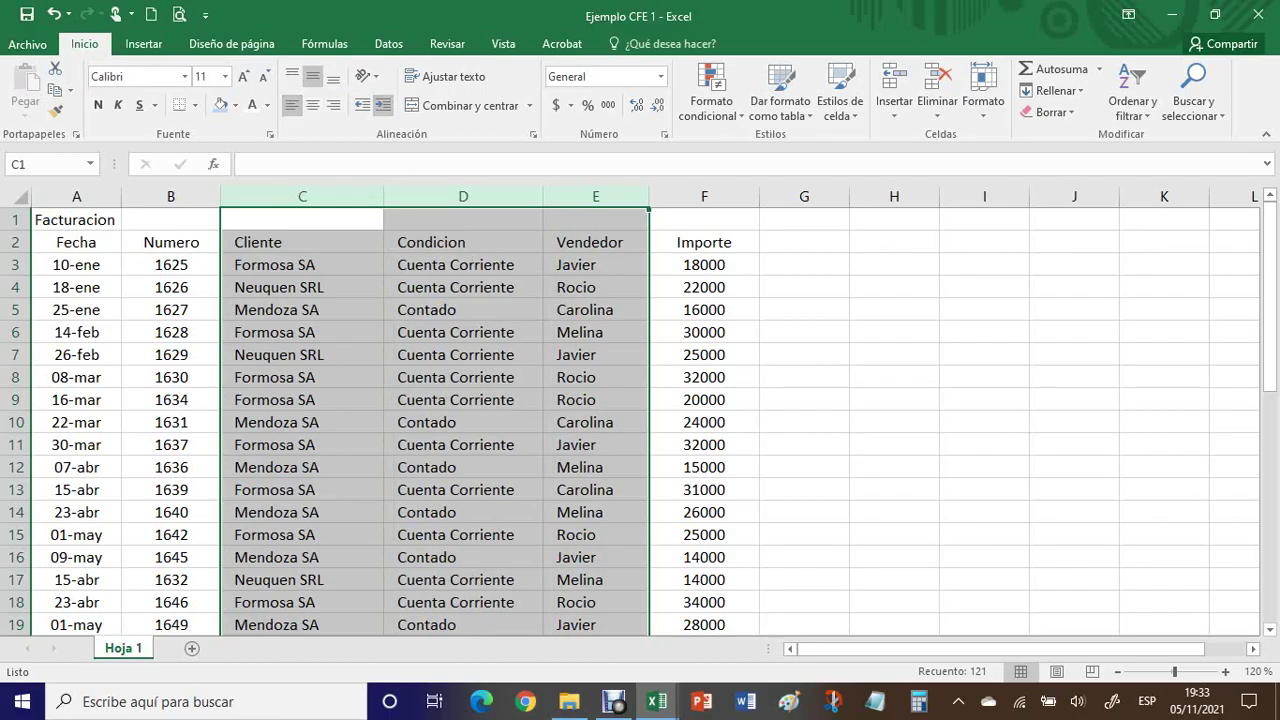
click(463, 445)
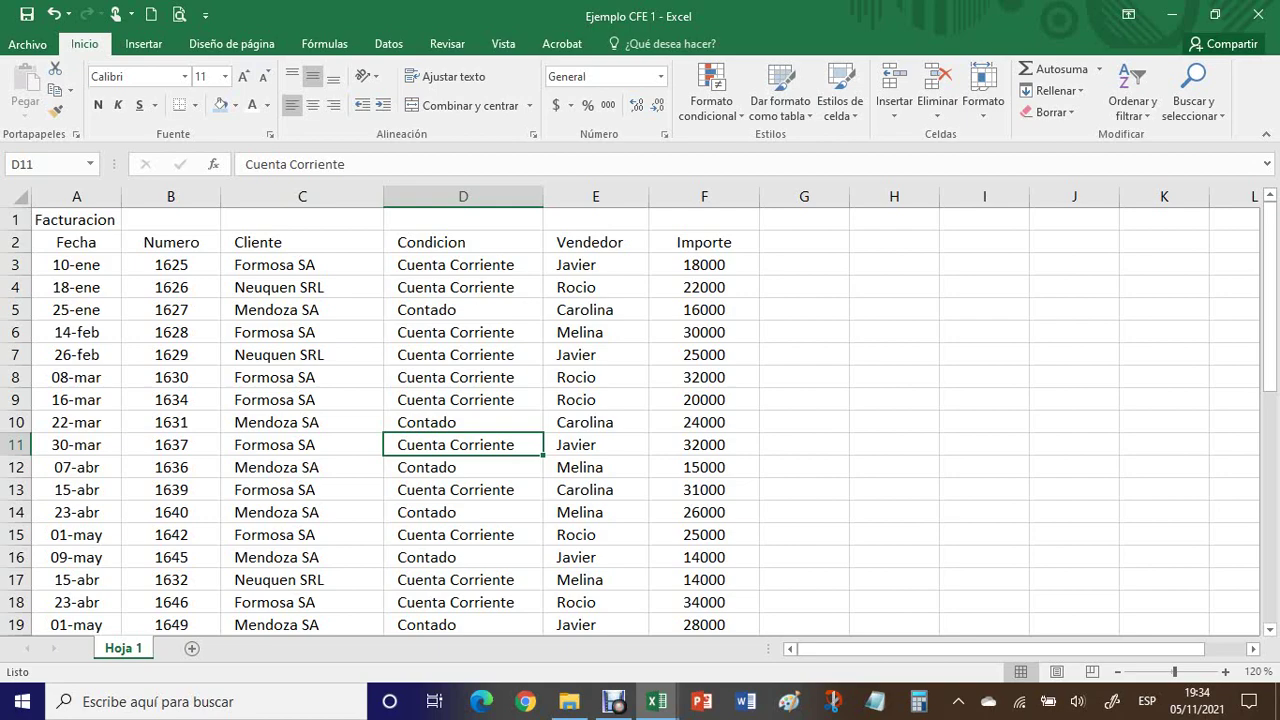
Apply all borders to the whole table in cells A2 through F41
drag(76, 242, 760, 592)
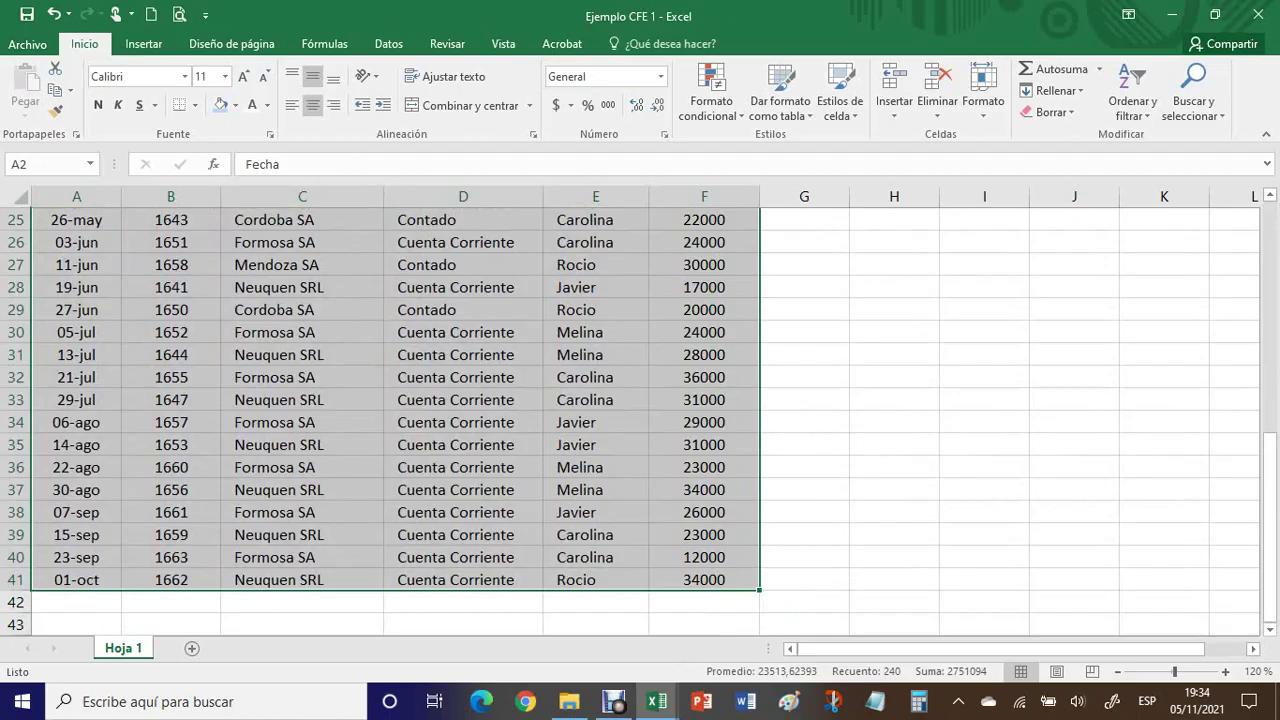
click(194, 105)
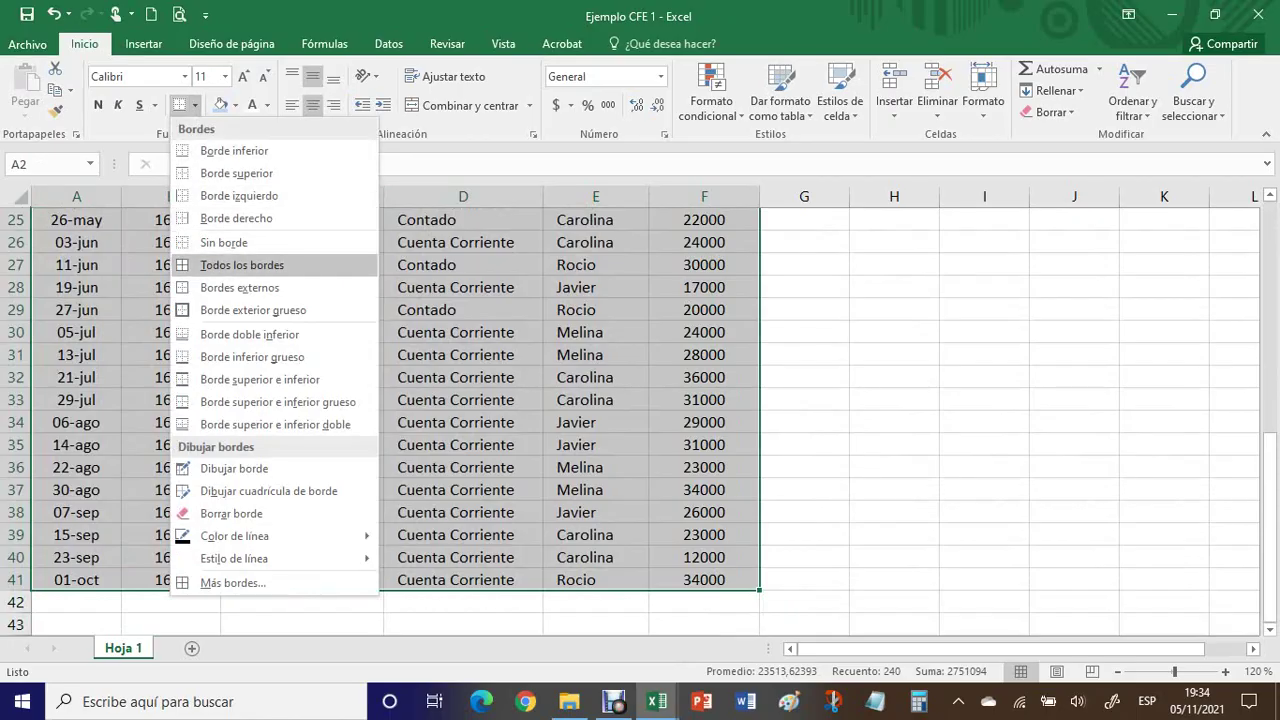
click(242, 265)
scroll(640, 420, up, 8)
click(302, 354)
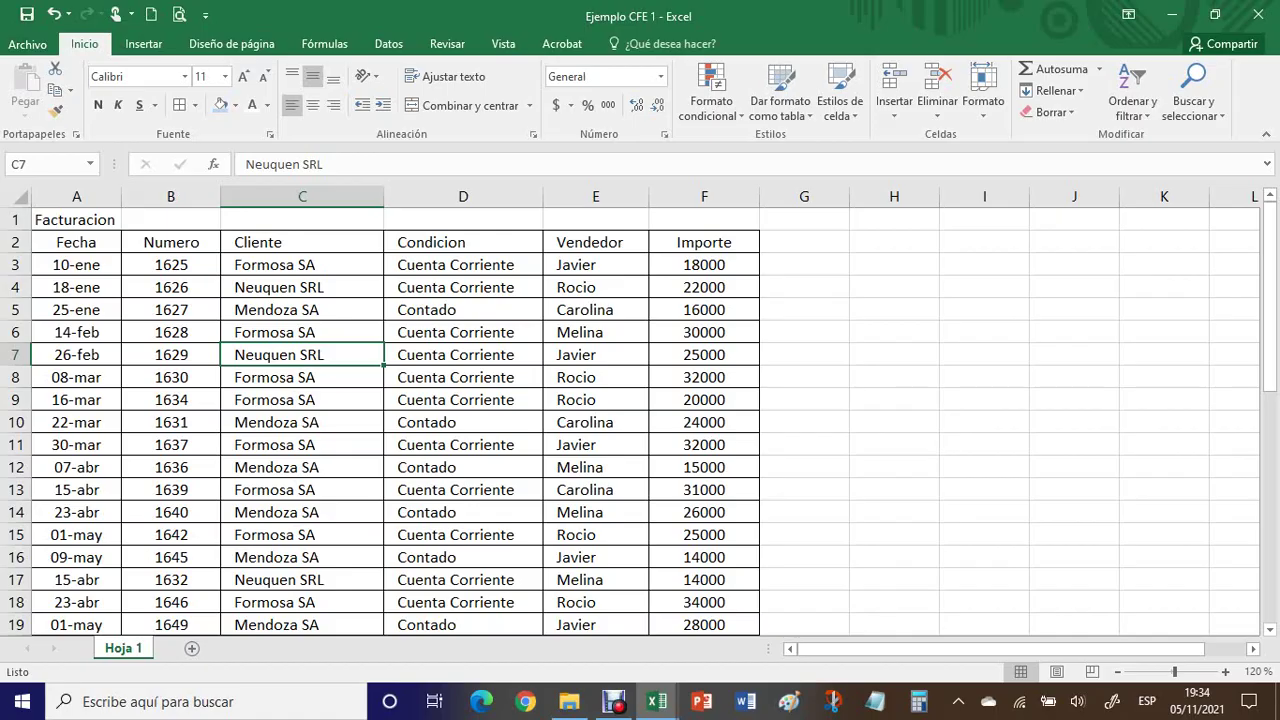
click(463, 490)
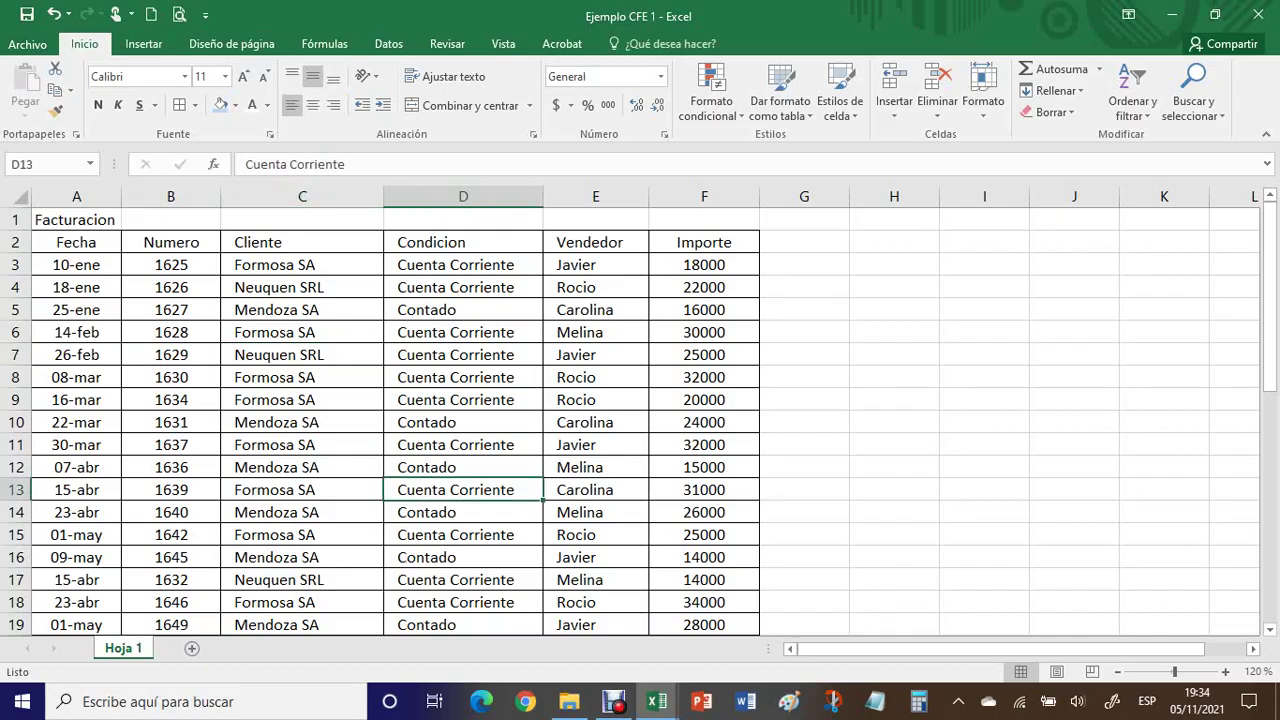
Fill the header cells A2 through F2 with yellow and make their text bold
drag(76, 242, 704, 242)
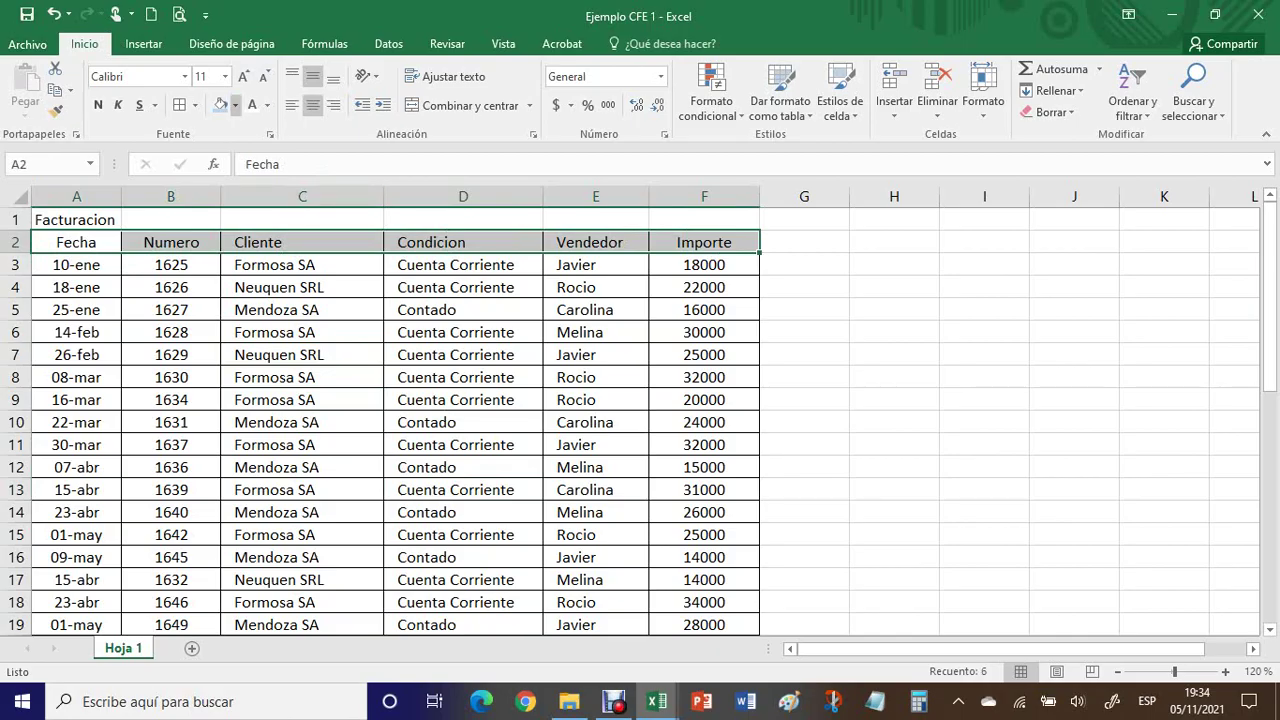
click(234, 104)
click(268, 251)
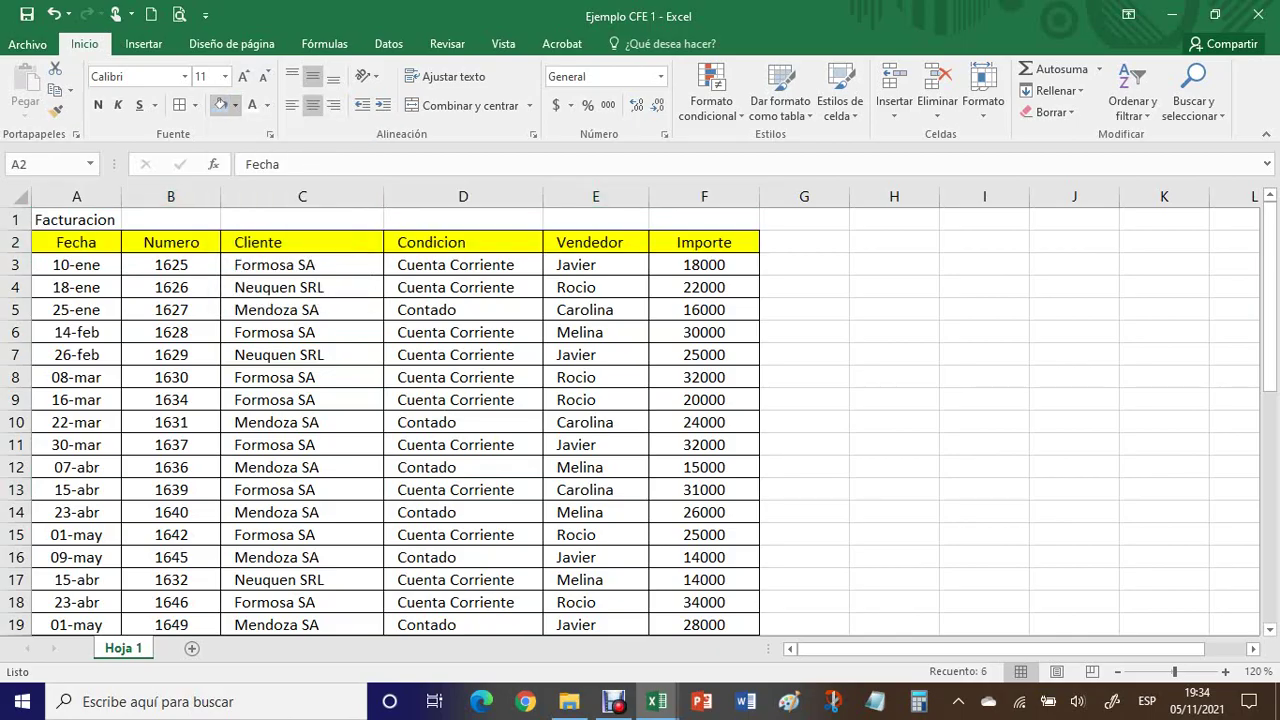
click(302, 467)
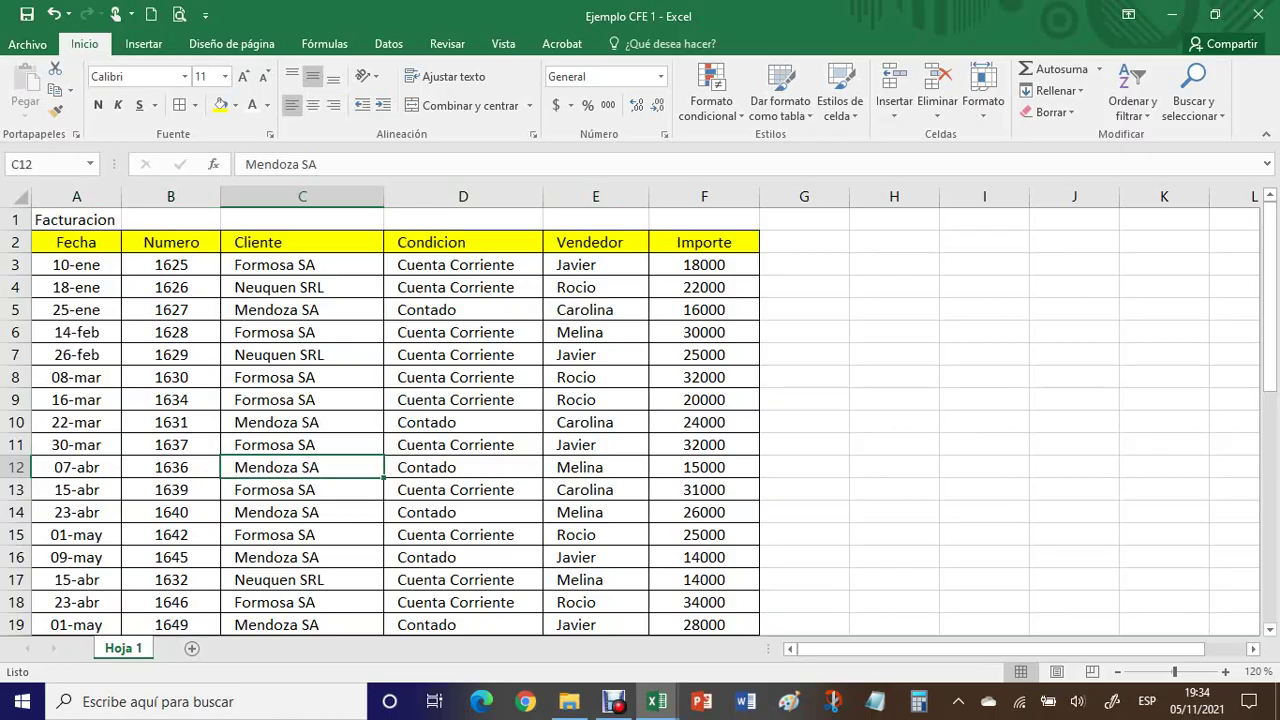
drag(76, 242, 704, 242)
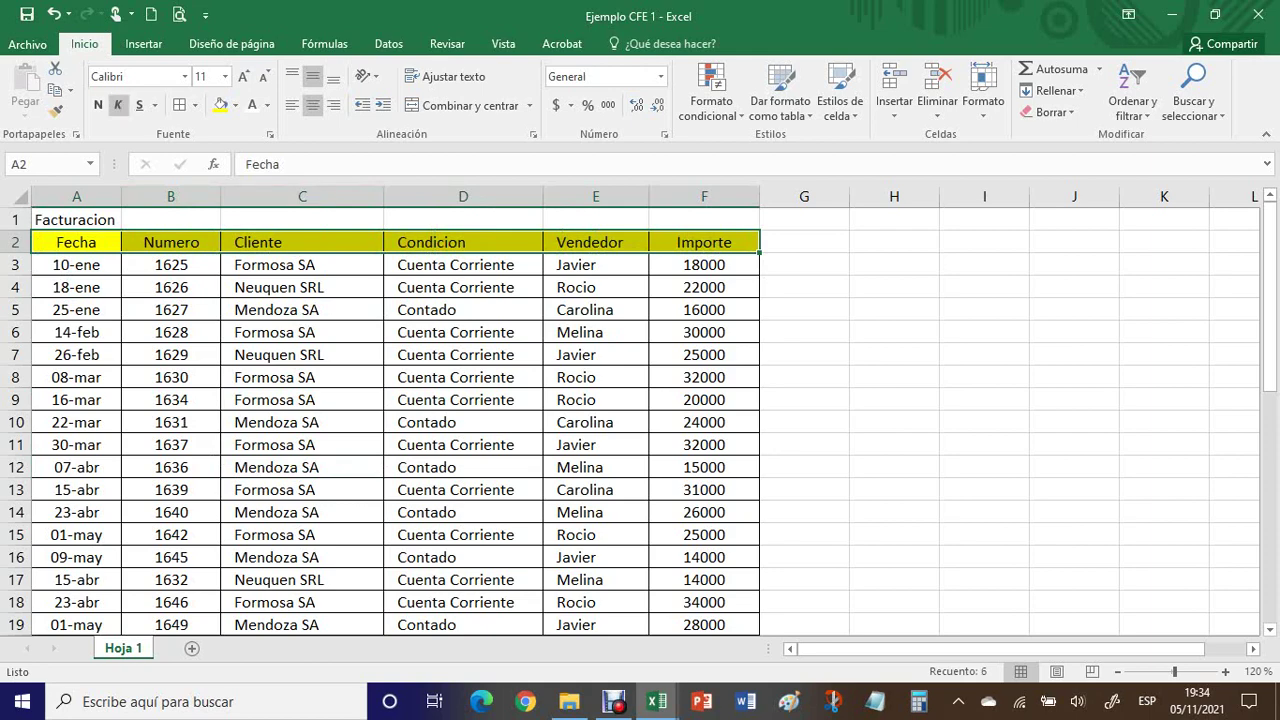
click(98, 105)
click(302, 422)
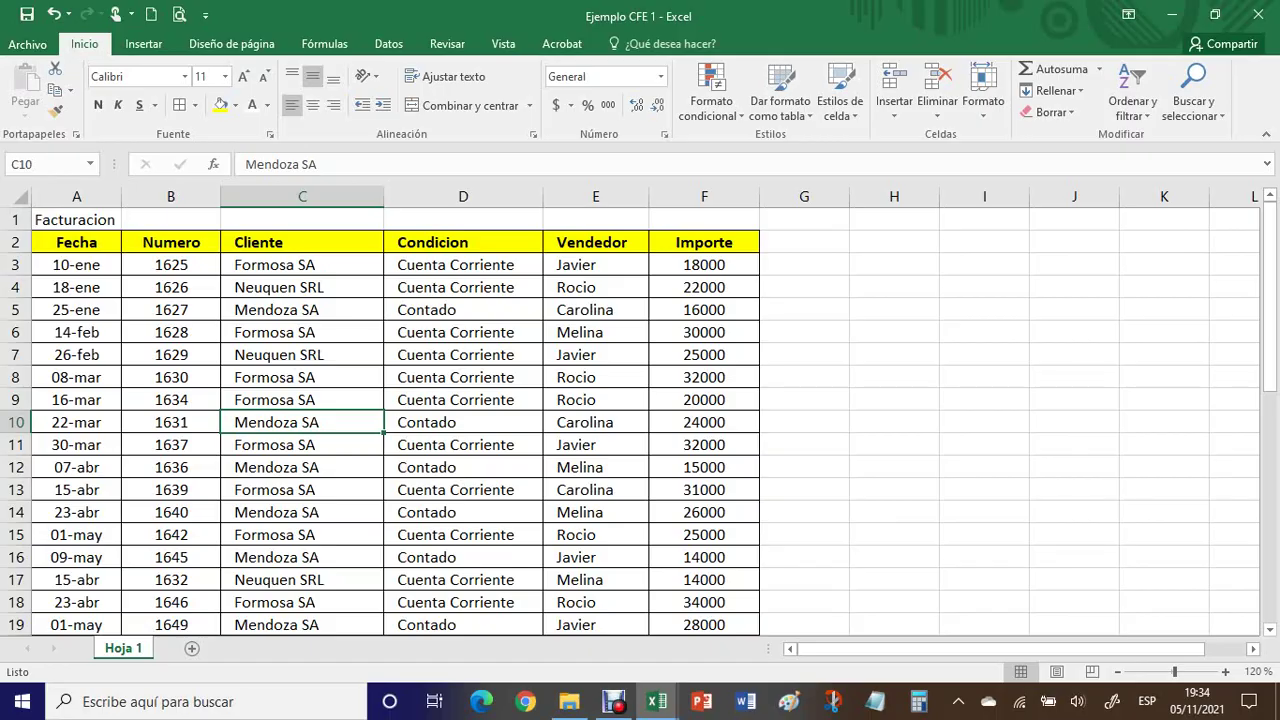
Apply the custom number format #.##0 to the Importe amounts in cells F3 through F41
click(704, 265)
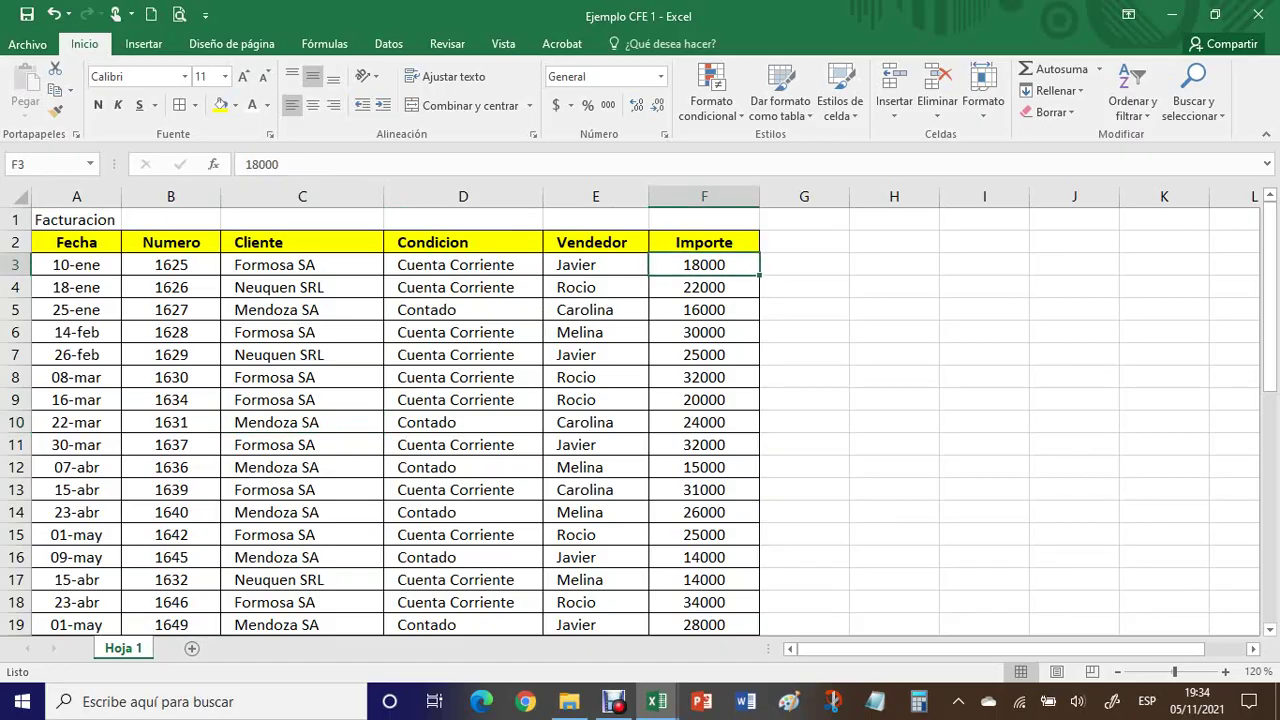
click(894, 355)
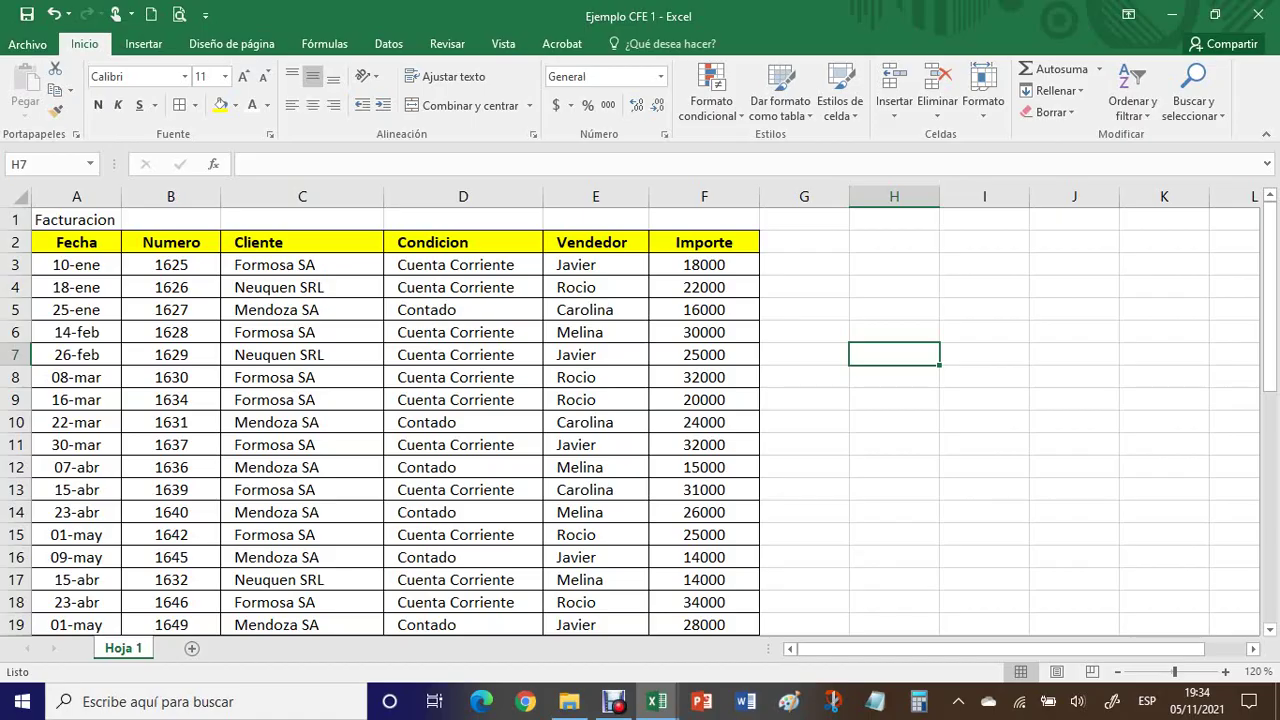
click(704, 355)
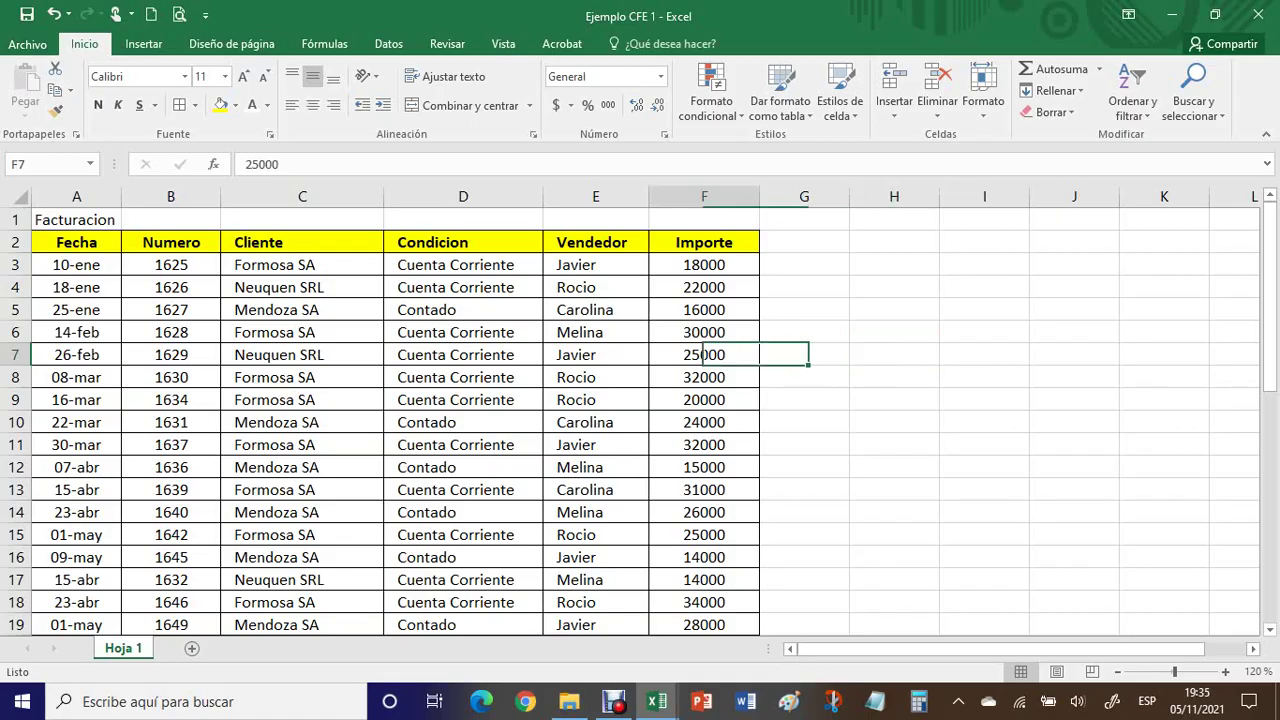
click(704, 265)
drag(704, 265, 758, 592)
right_click(698, 279)
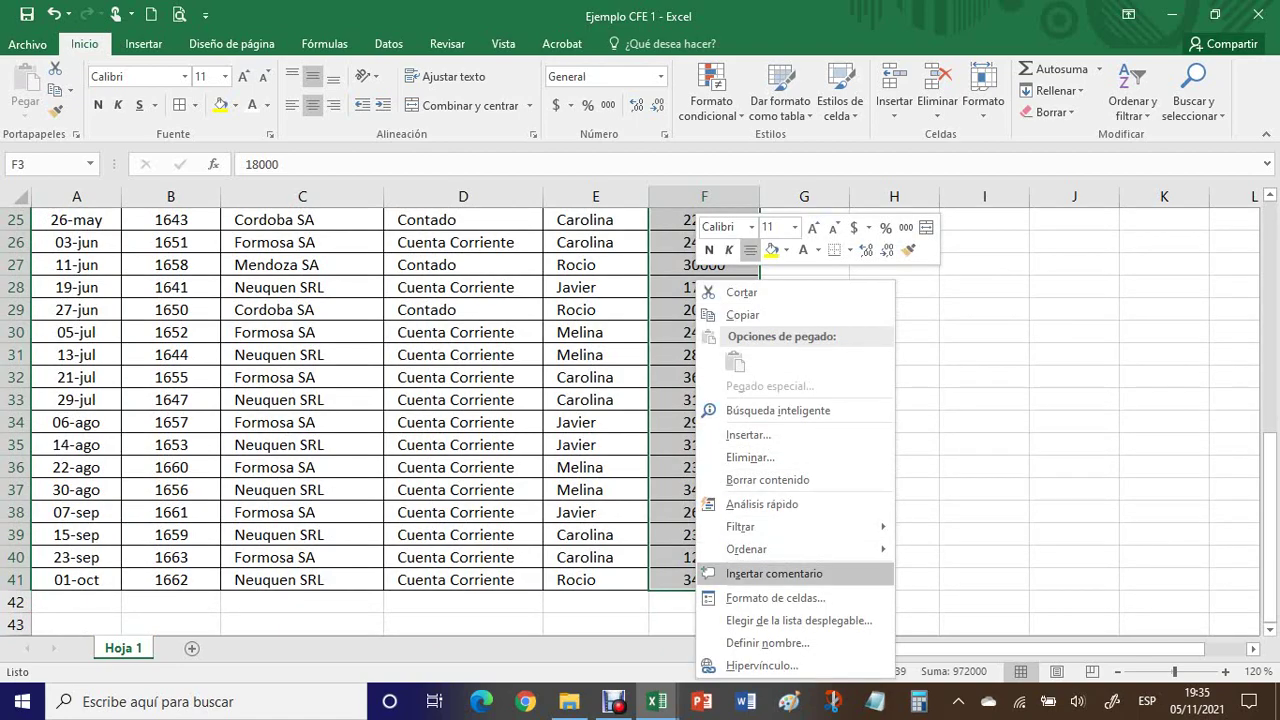
click(775, 597)
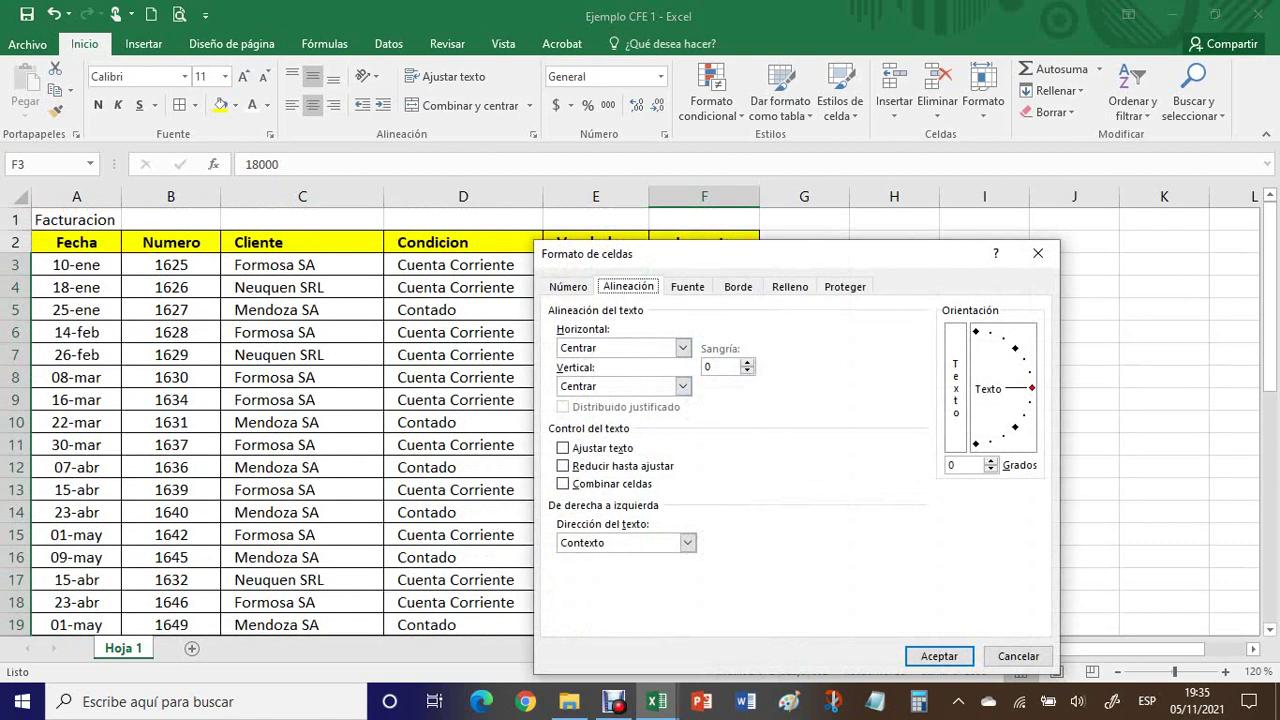
click(556, 286)
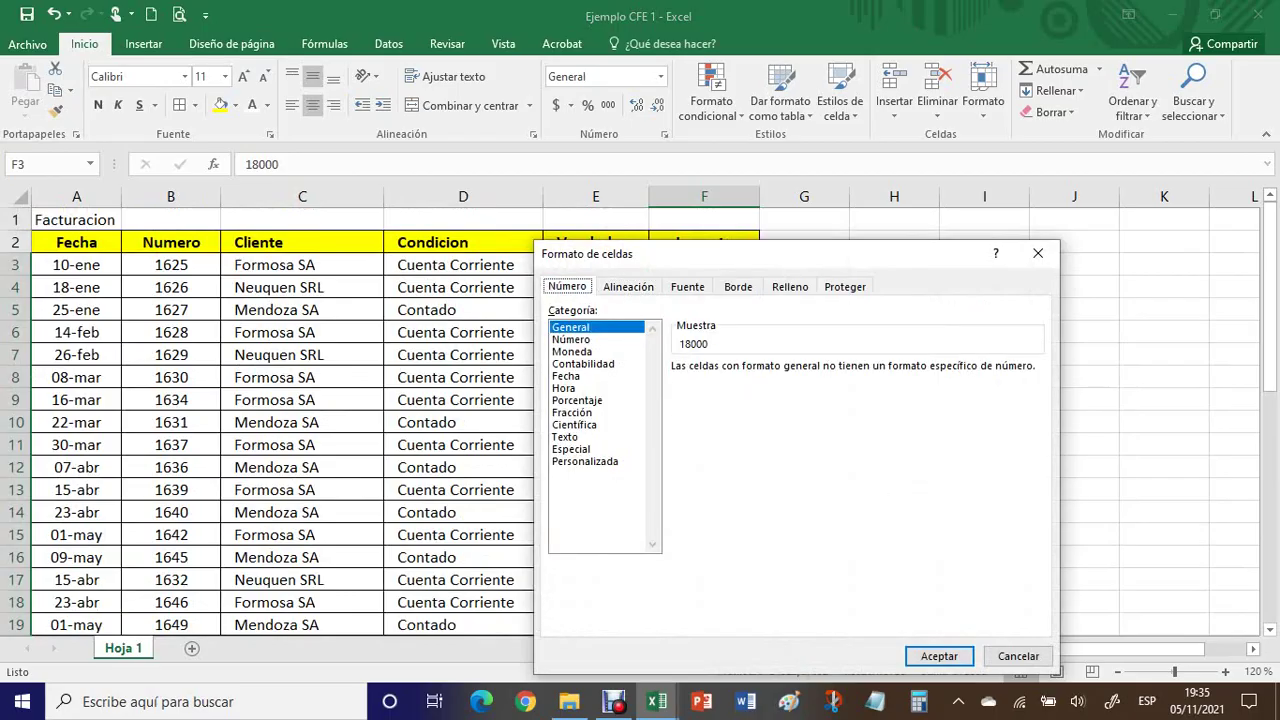
click(585, 461)
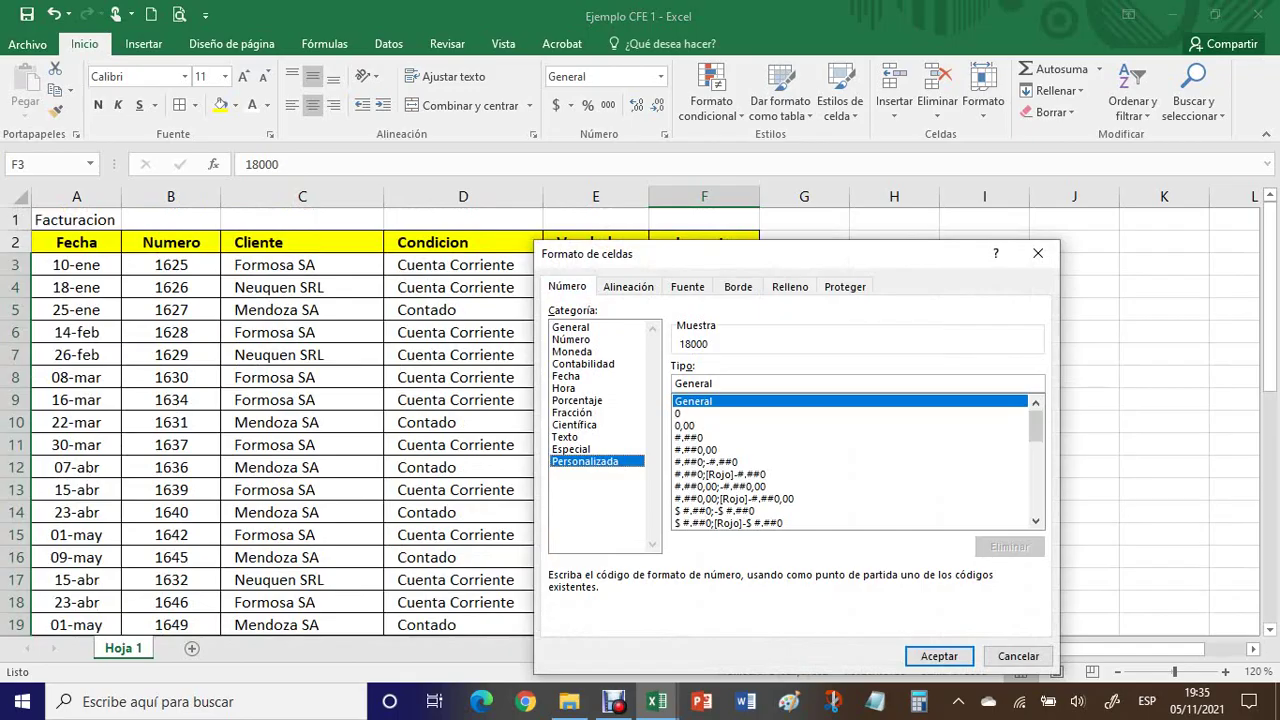
click(689, 438)
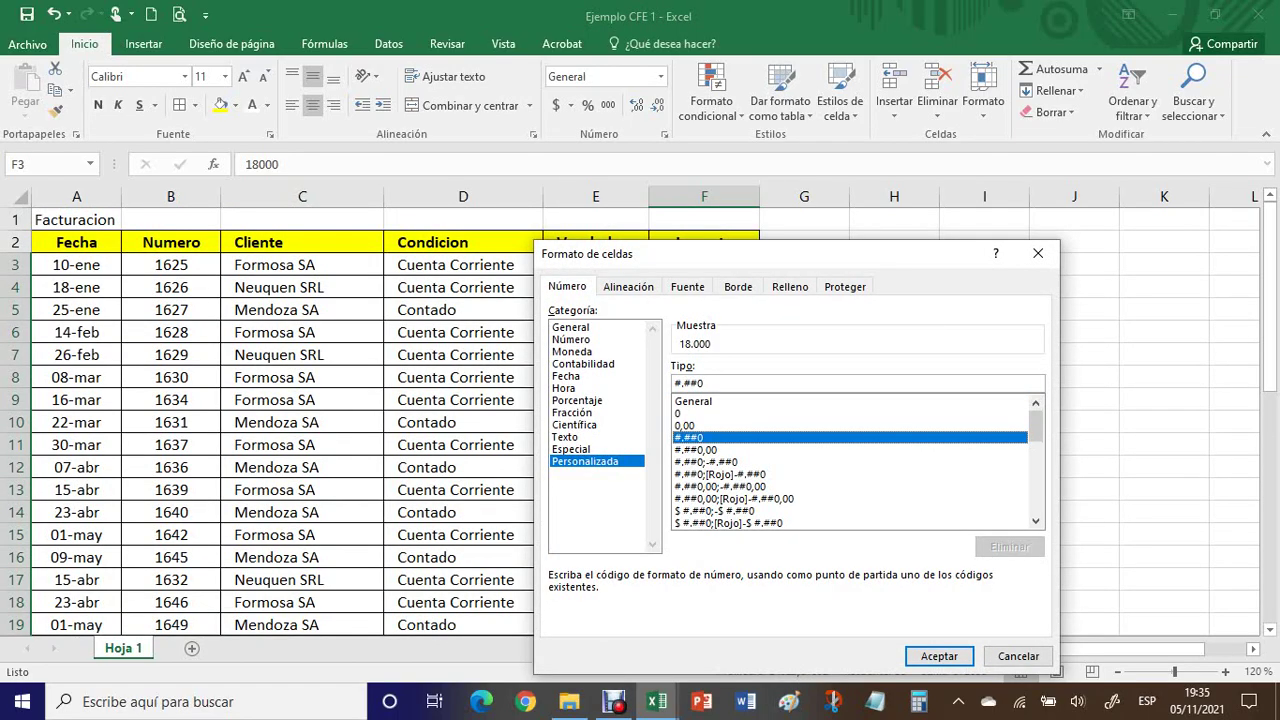
click(939, 656)
click(894, 512)
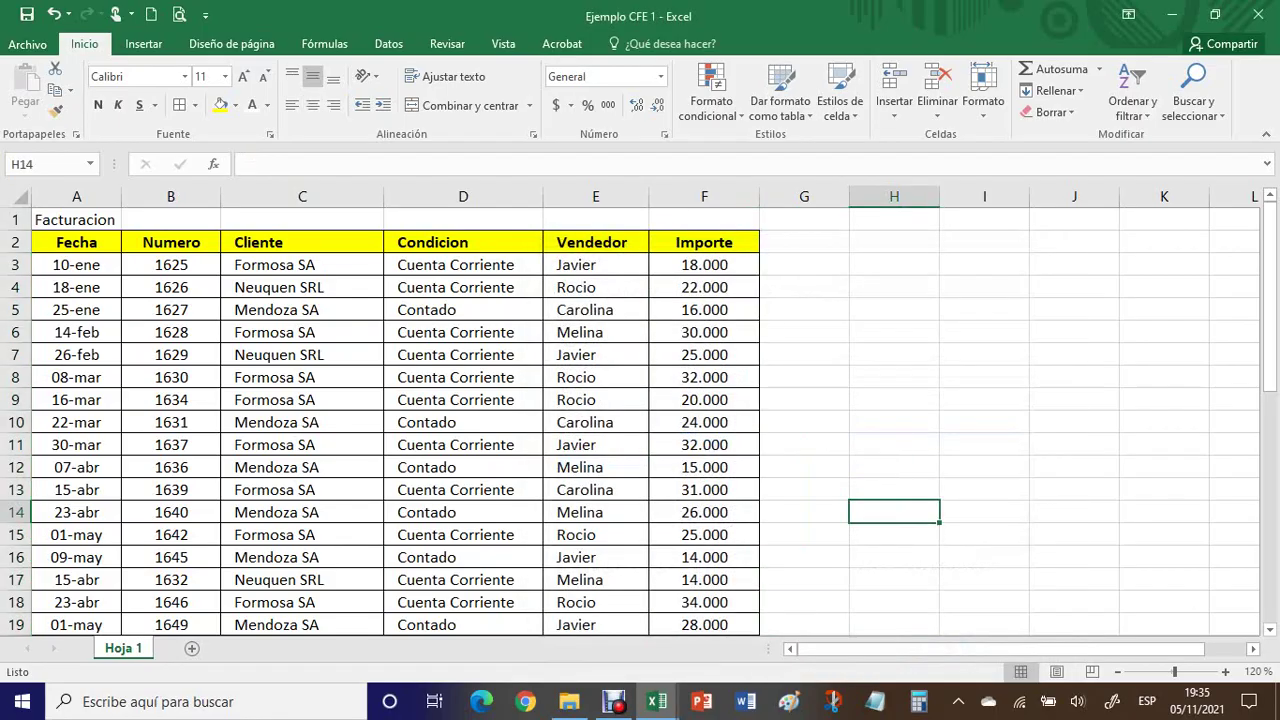
click(704, 422)
click(704, 377)
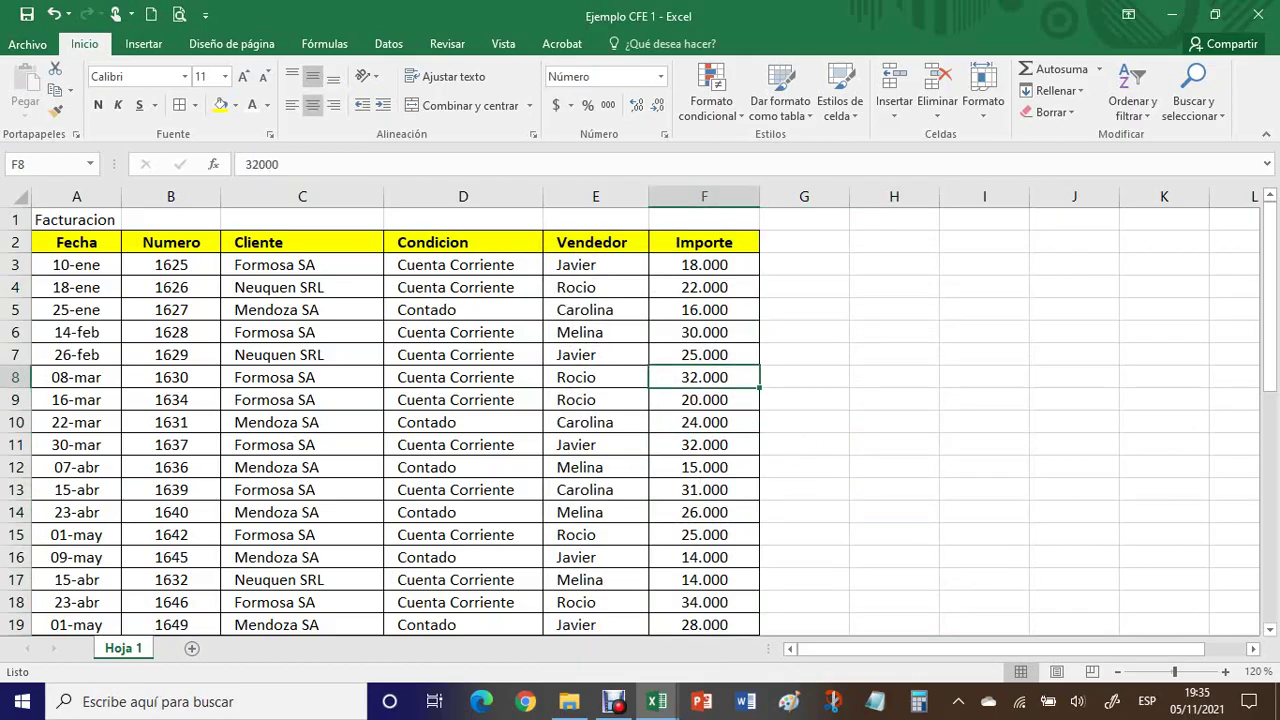
click(704, 310)
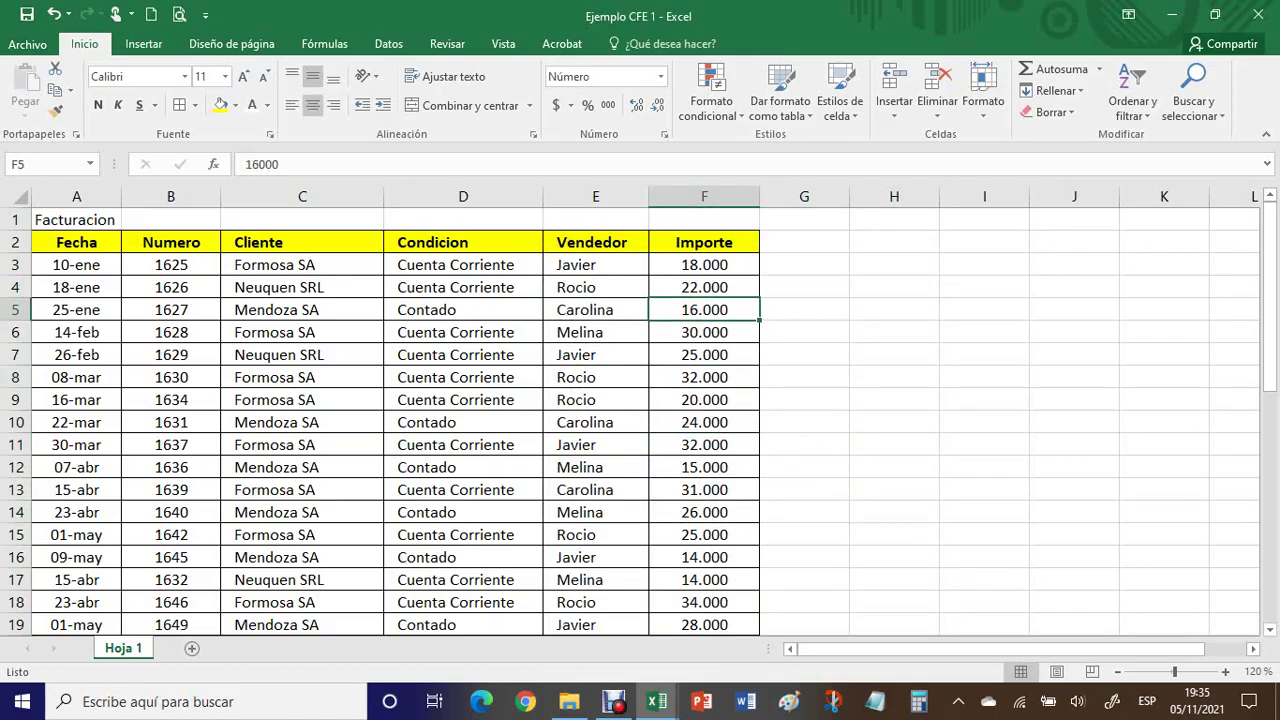
click(704, 265)
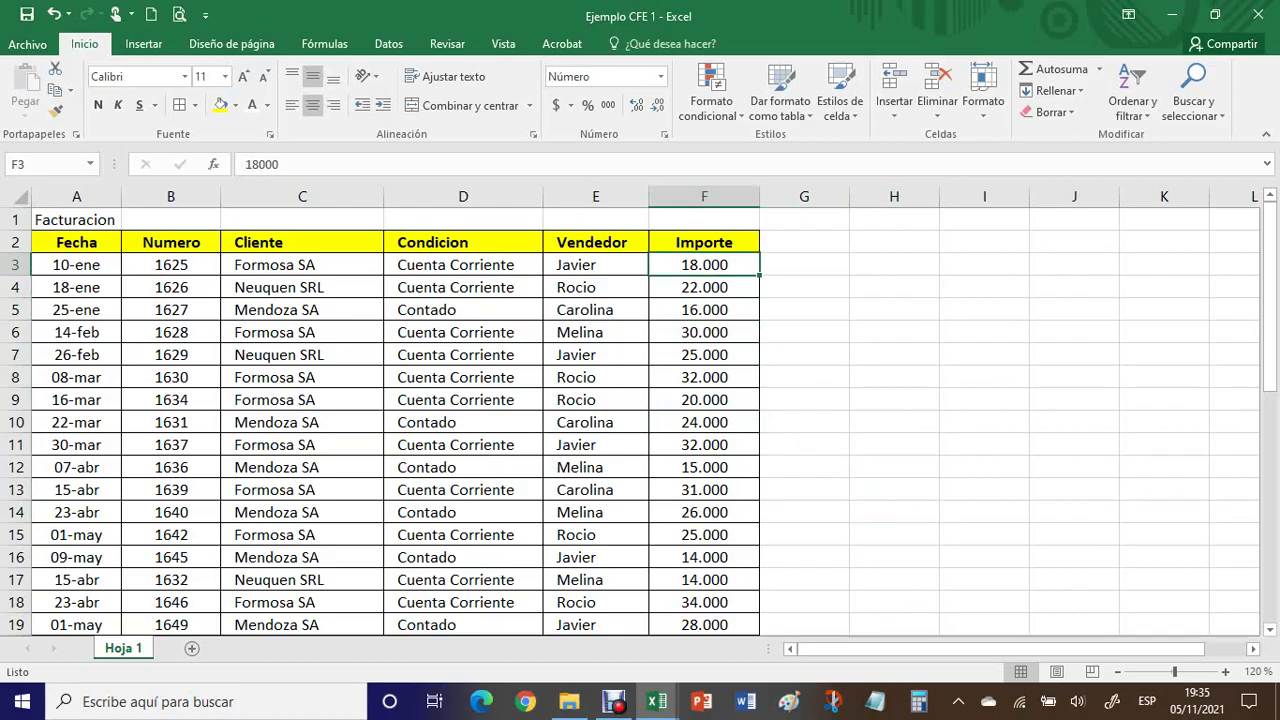
click(804, 355)
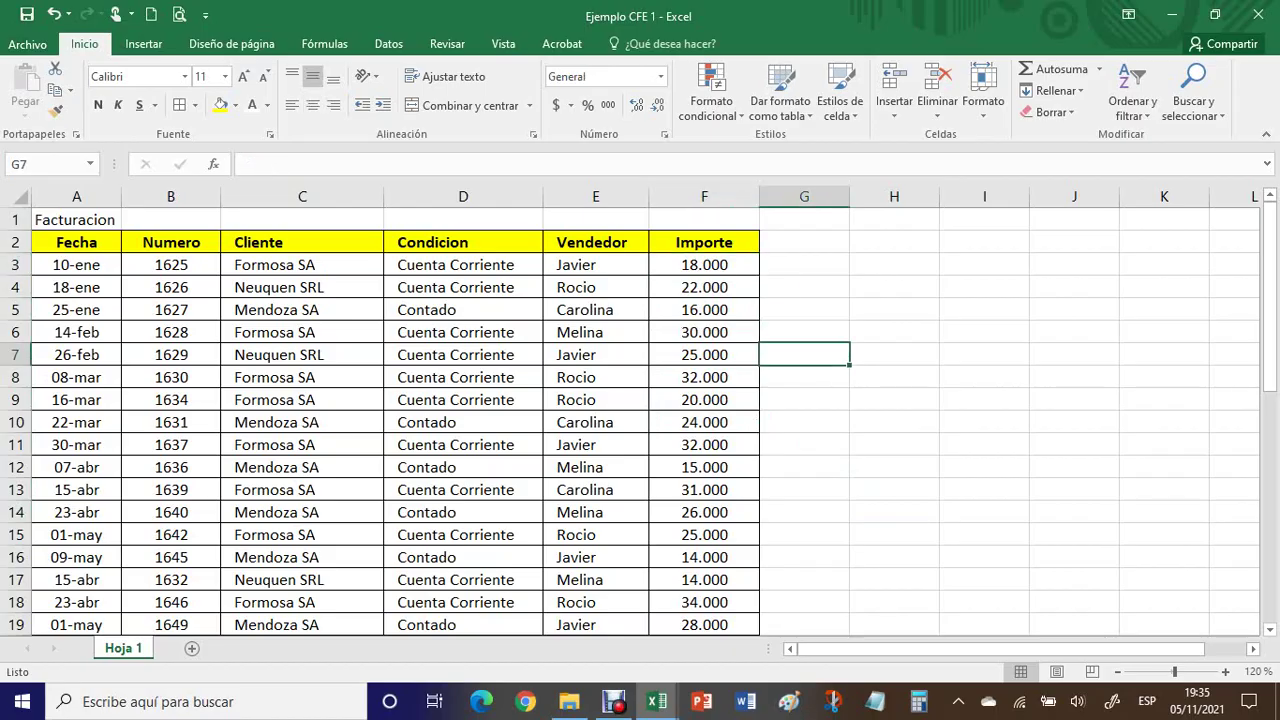
Make the Facturacion title in cell A1 bold and set its font size to 12
click(76, 220)
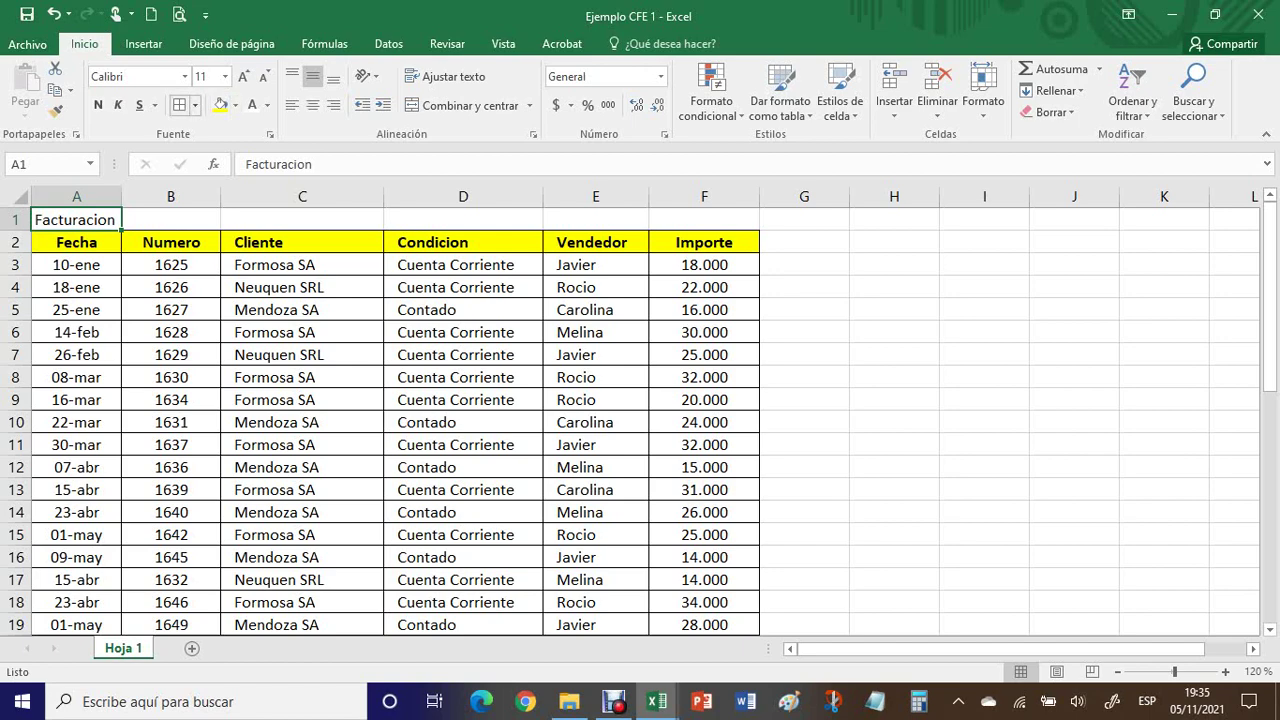
click(98, 105)
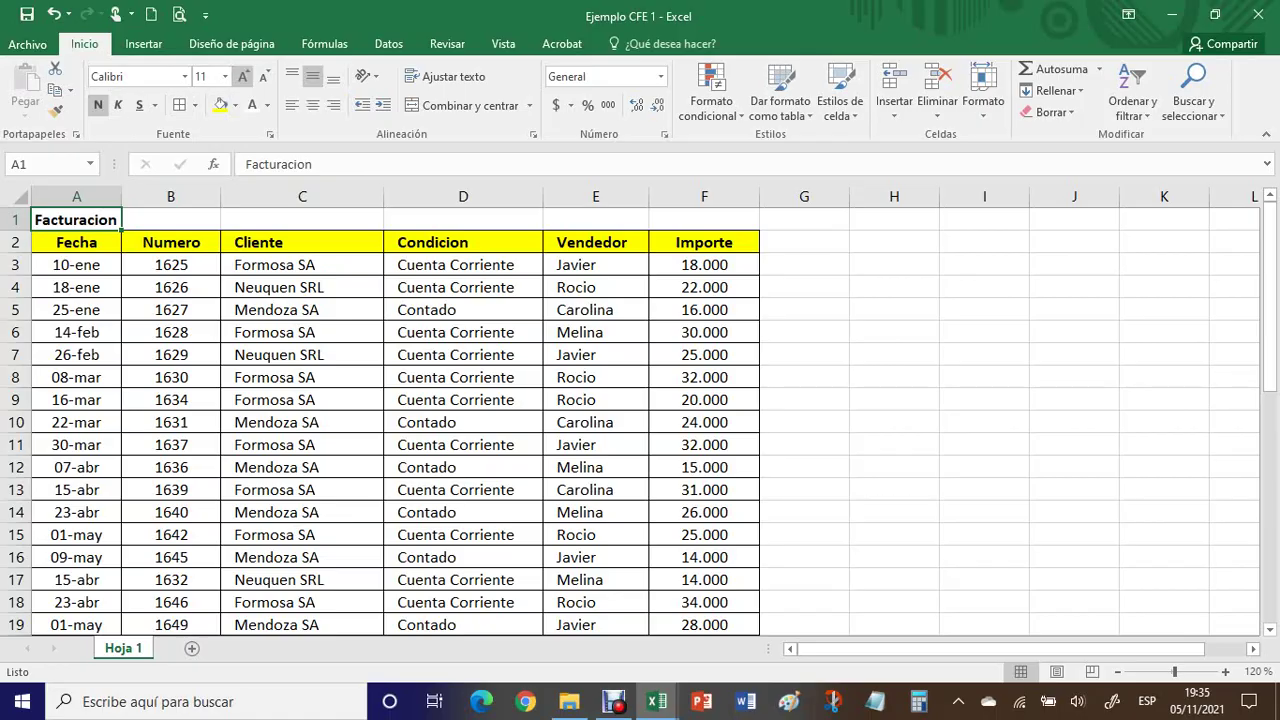
click(243, 77)
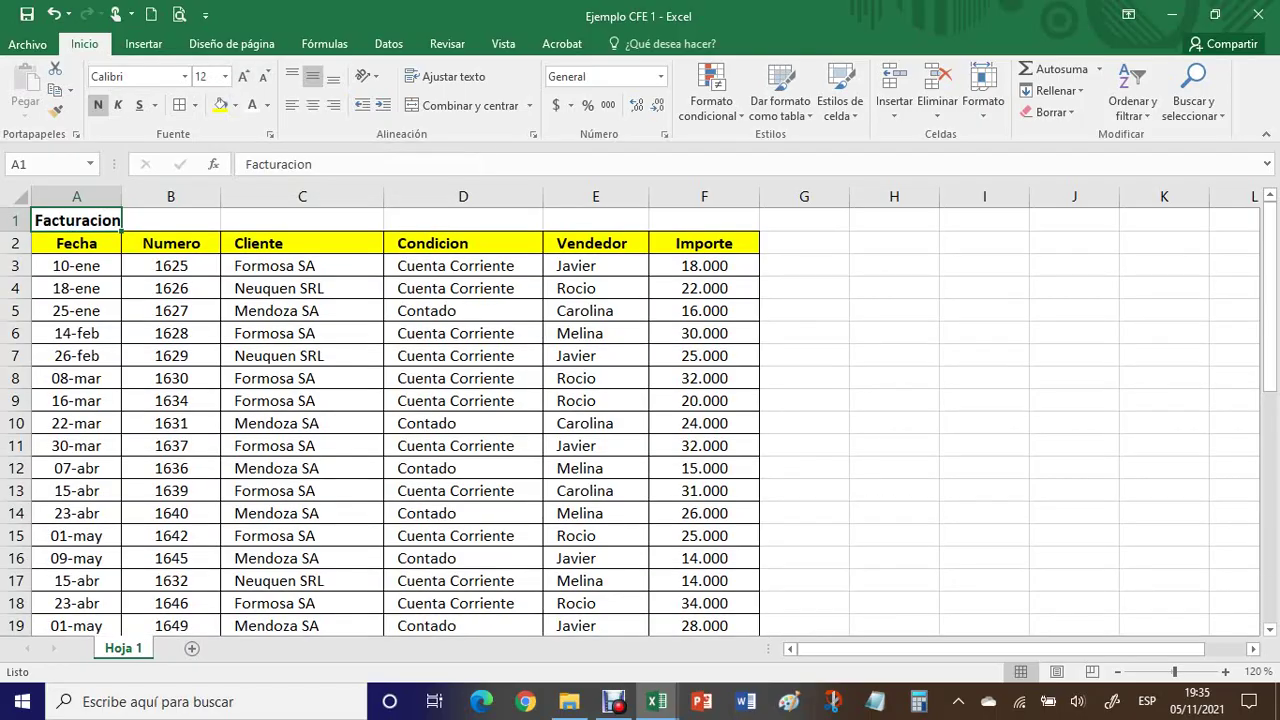
Widen column A slightly to fit the Facturacion title and centre the title horizontally in A1
drag(121, 196, 130, 196)
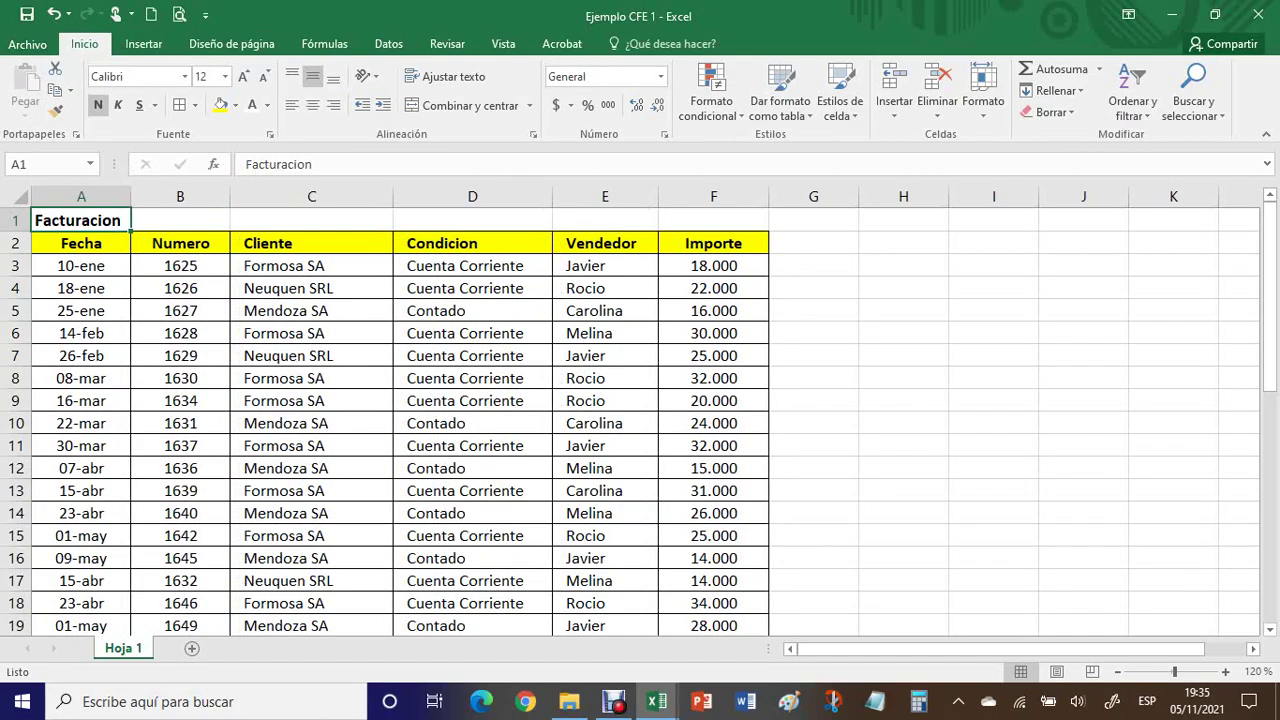
click(313, 104)
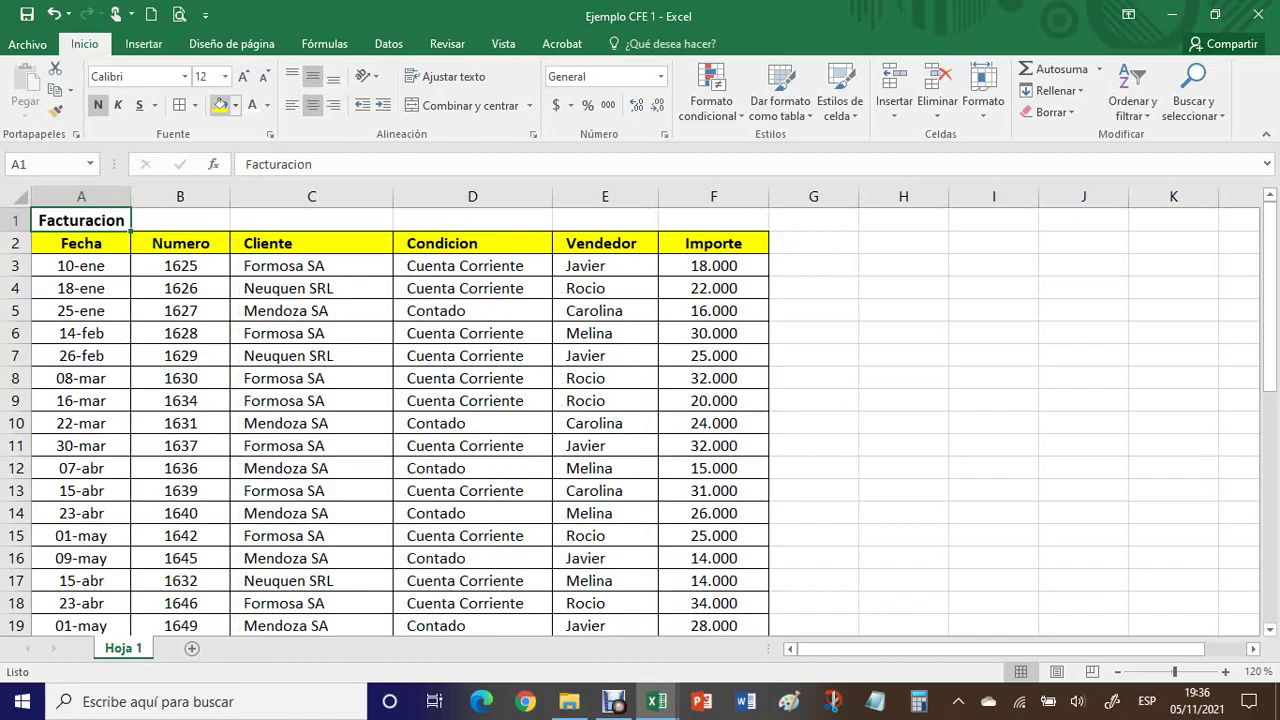
Fill the Facturacion title cell A1 with the standard orange colour
click(235, 105)
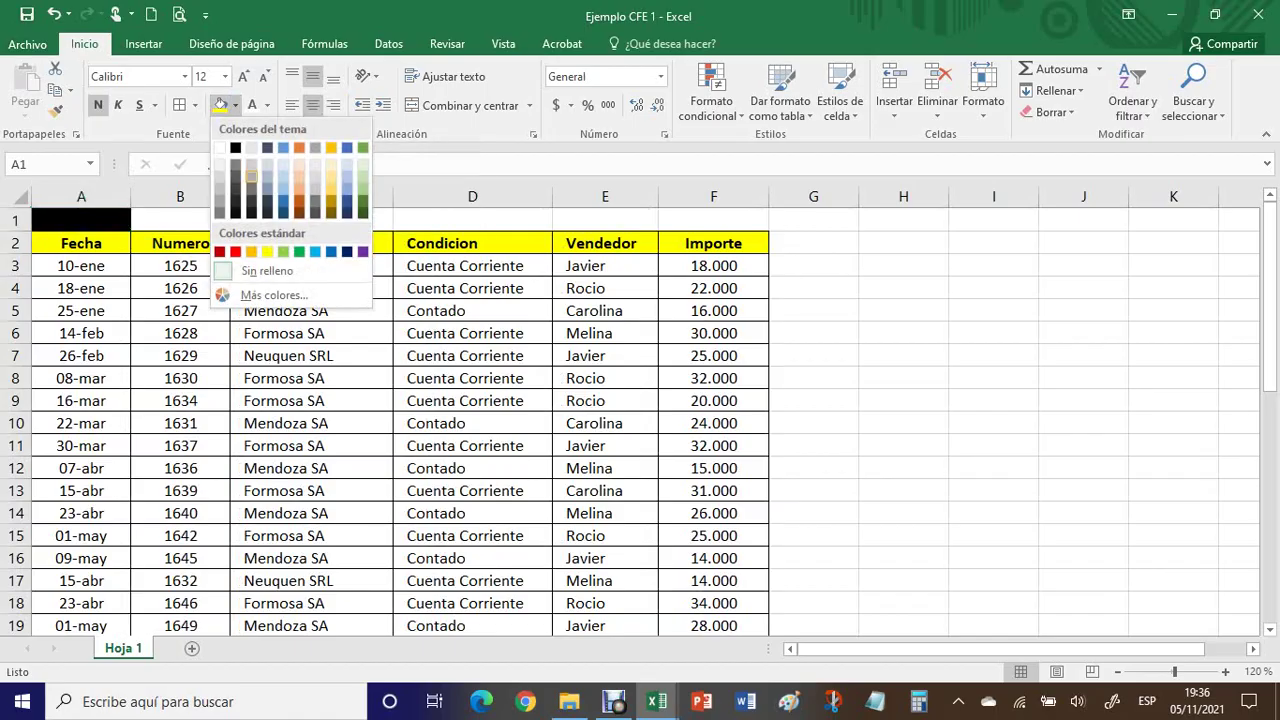
click(251, 252)
click(311, 446)
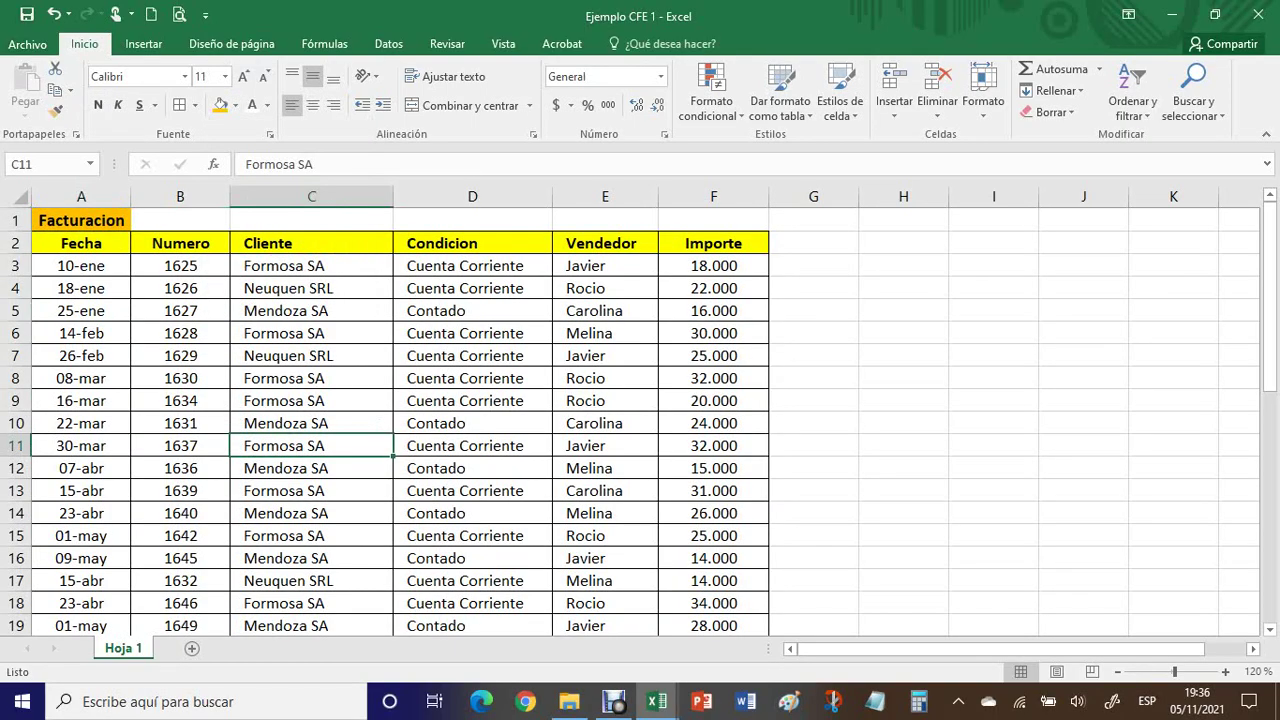
click(81, 220)
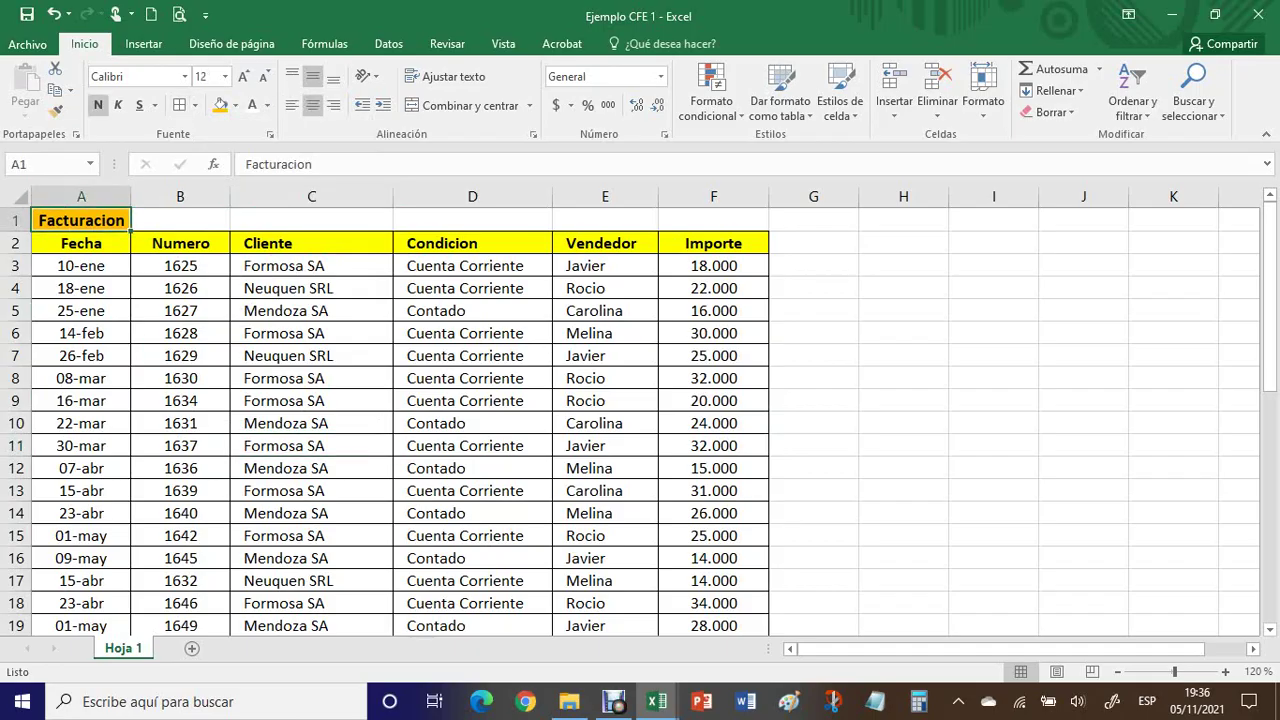
click(311, 446)
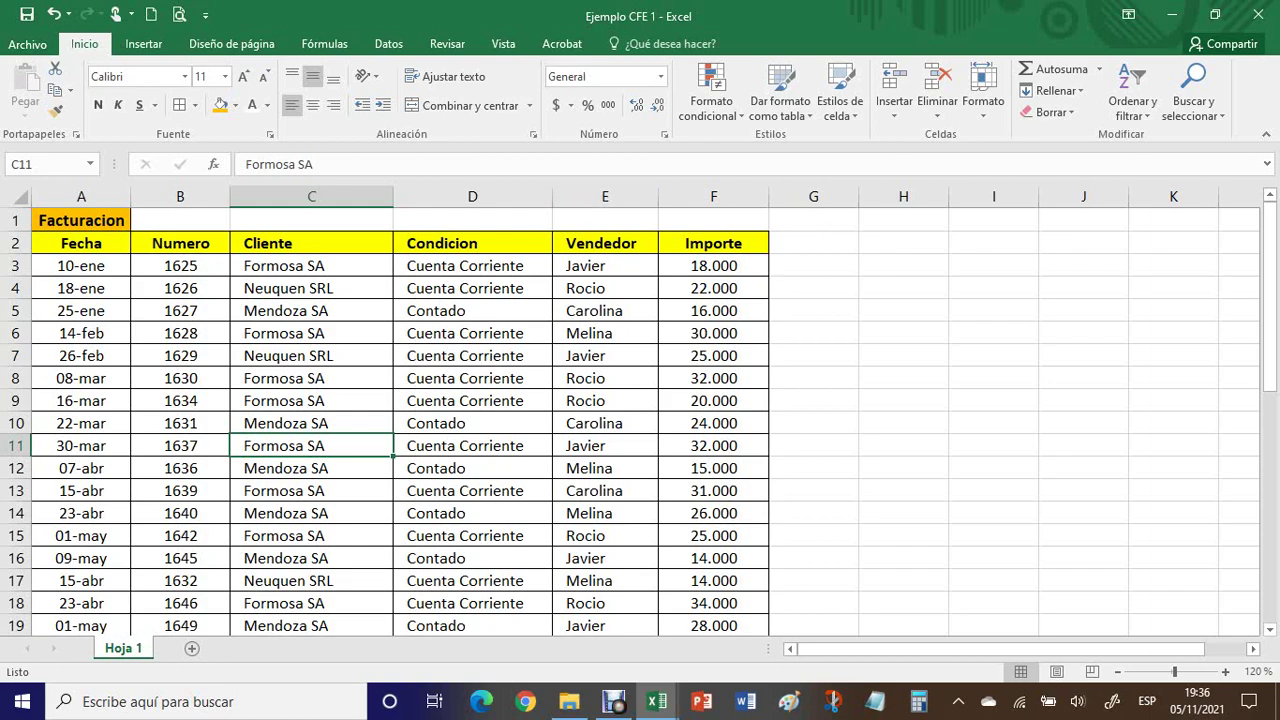
Widen the Condicion column slightly and set the height of rows 1 through 41 to 18
drag(552, 196, 566, 196)
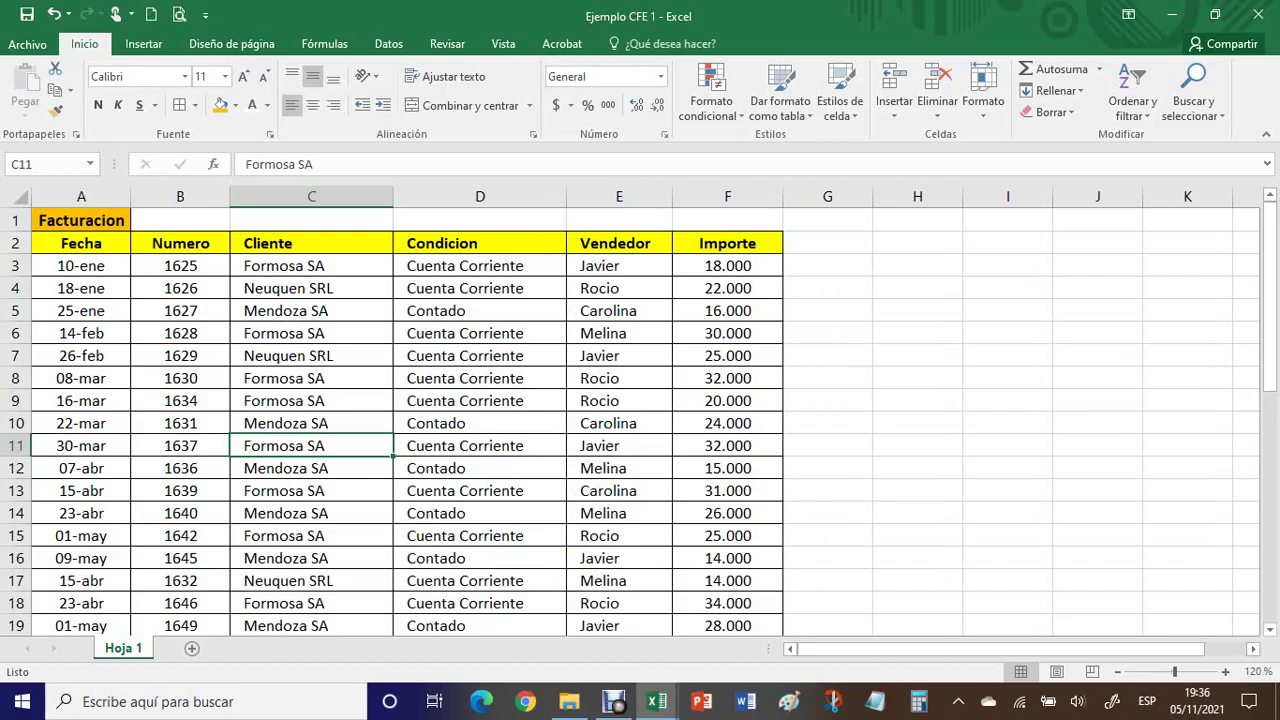
drag(15, 243, 15, 266)
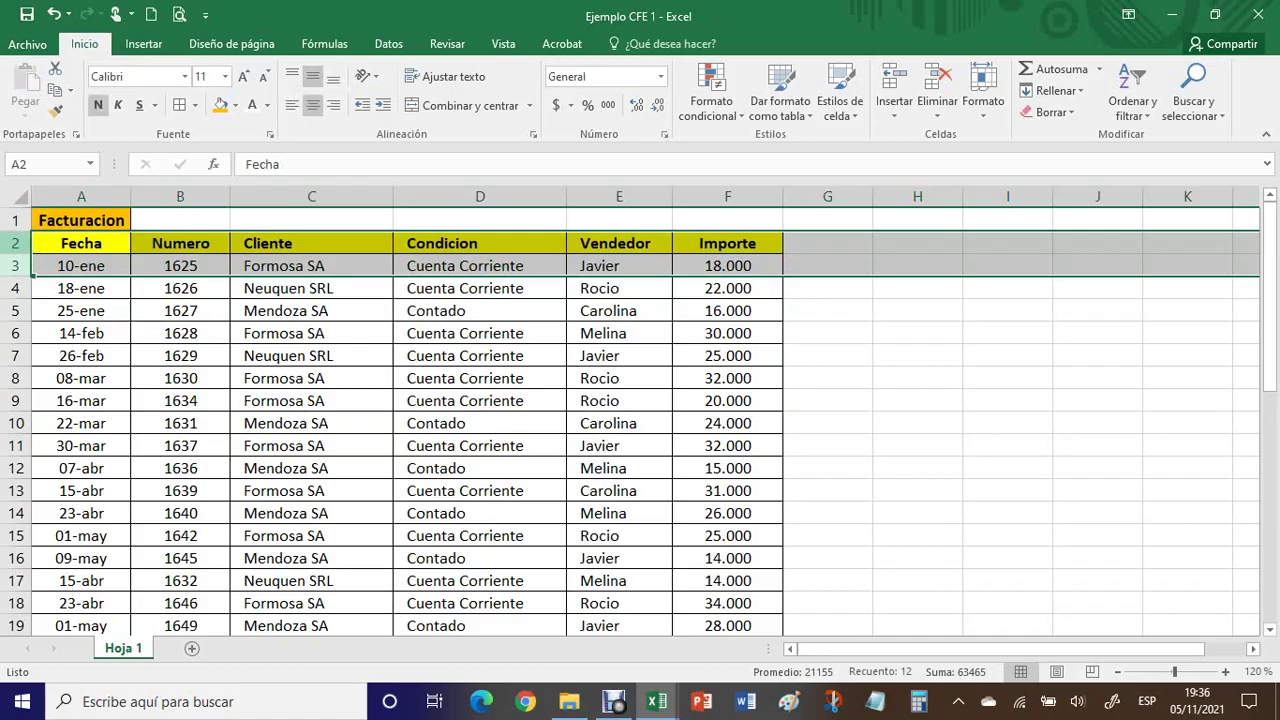
drag(15, 220, 15, 557)
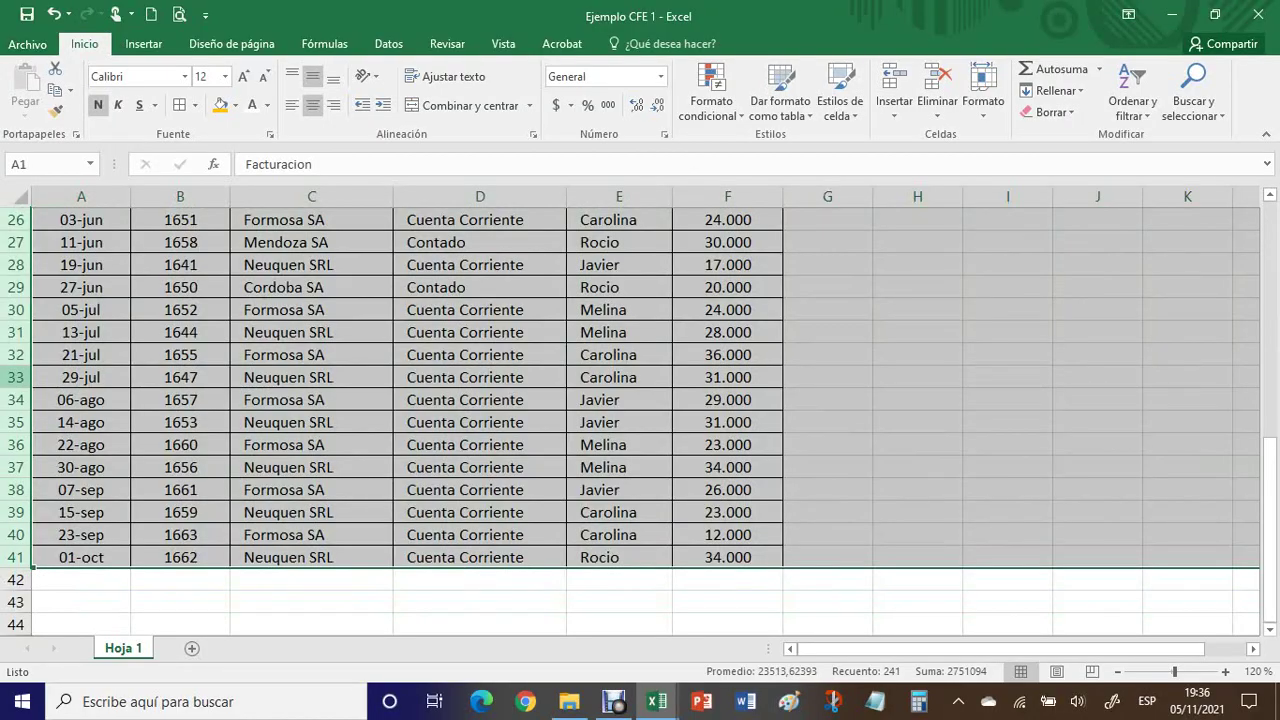
right_click(16, 378)
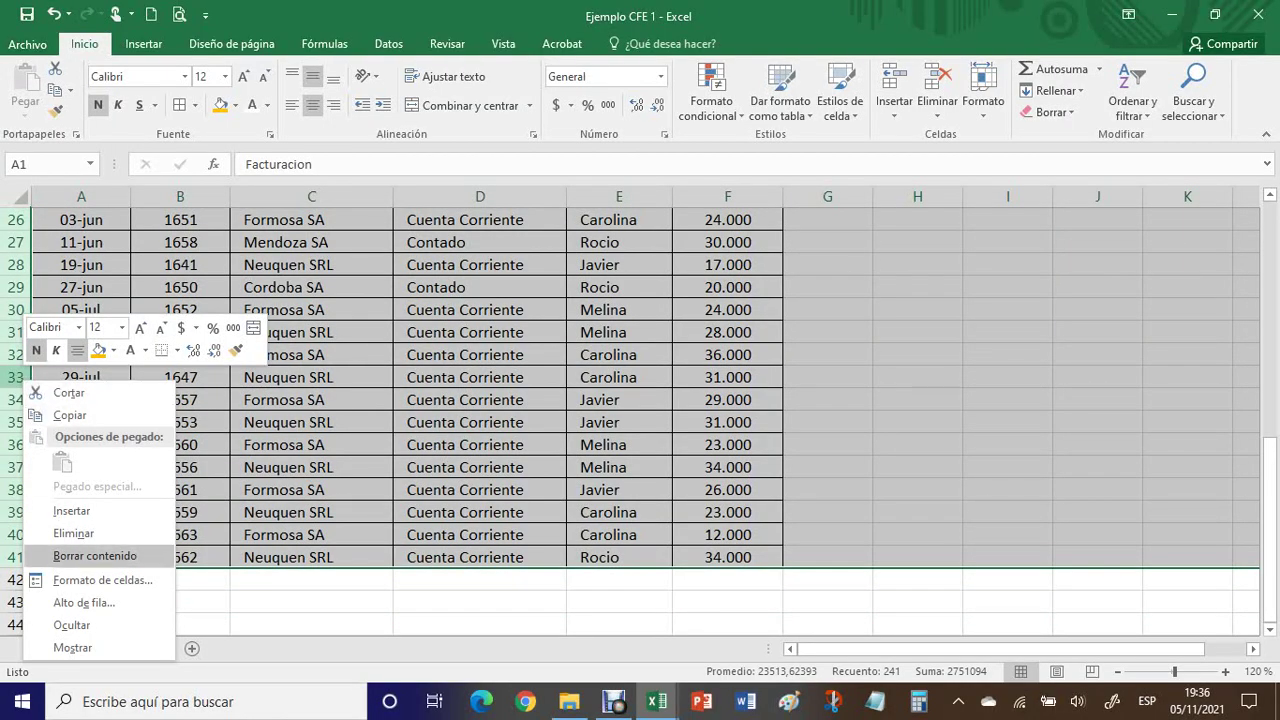
click(84, 602)
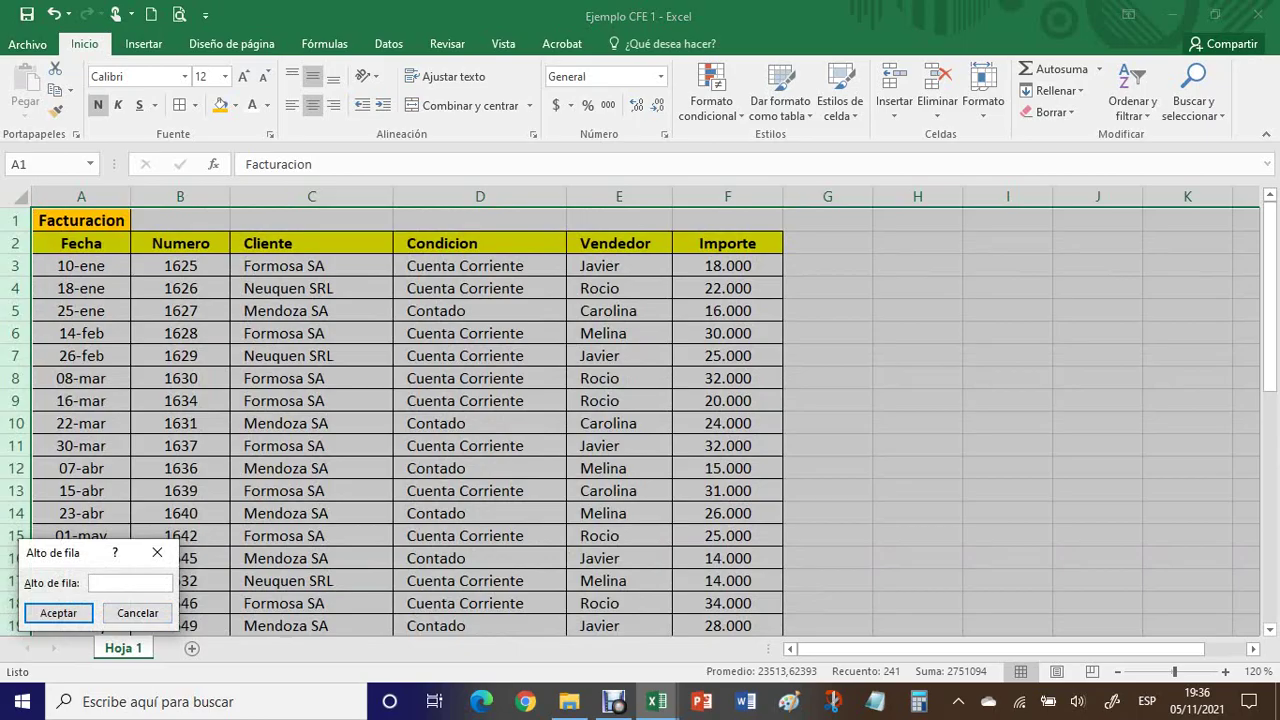
text(18)
key(Return)
click(180, 521)
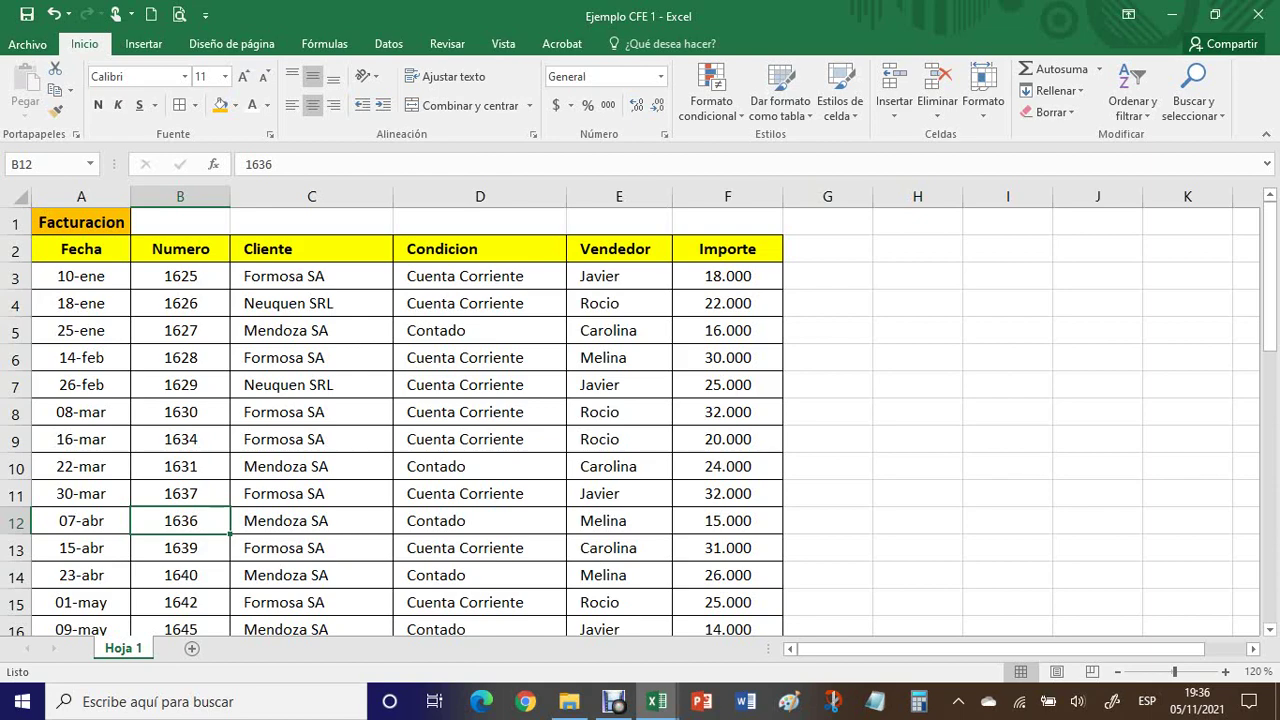
click(619, 385)
click(480, 304)
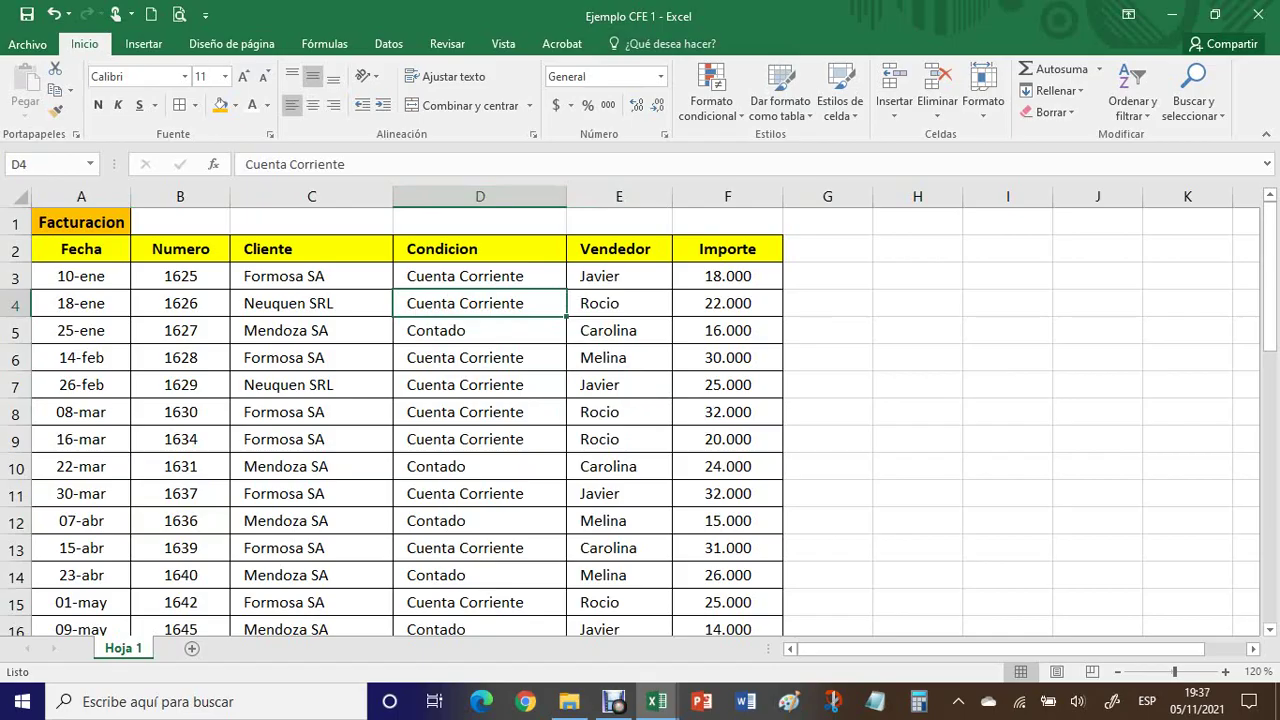
click(619, 440)
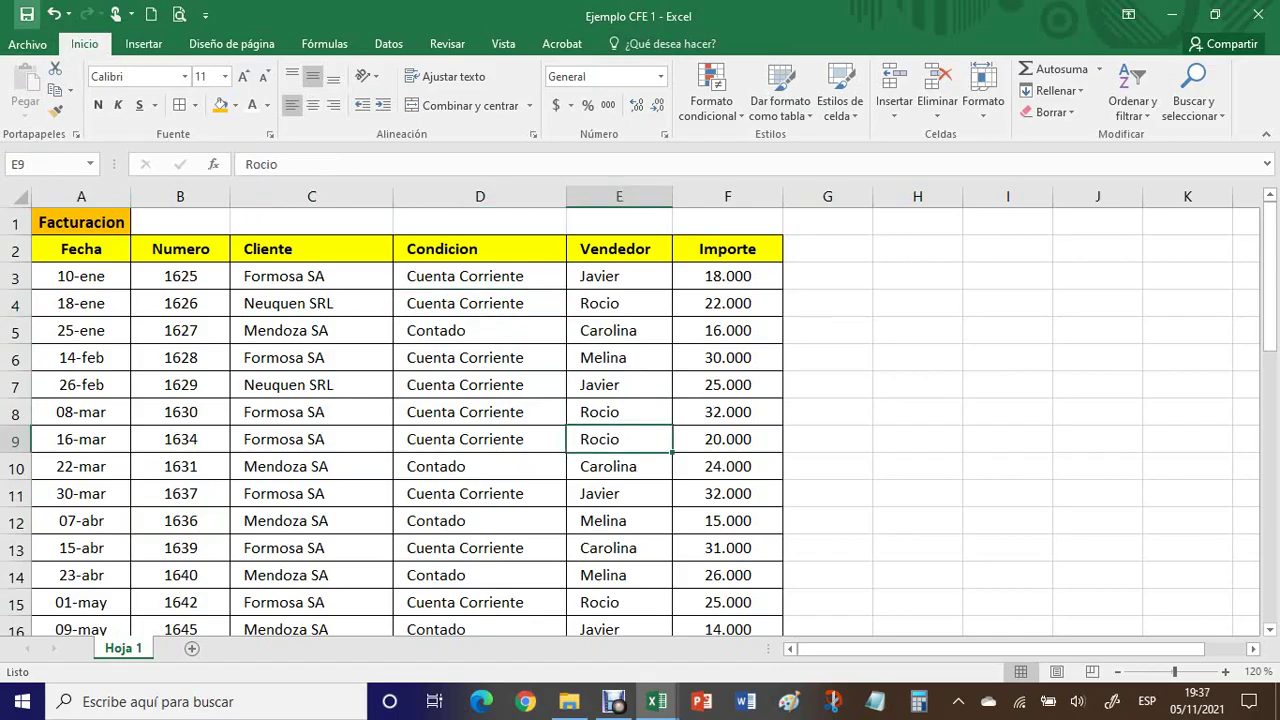
click(311, 331)
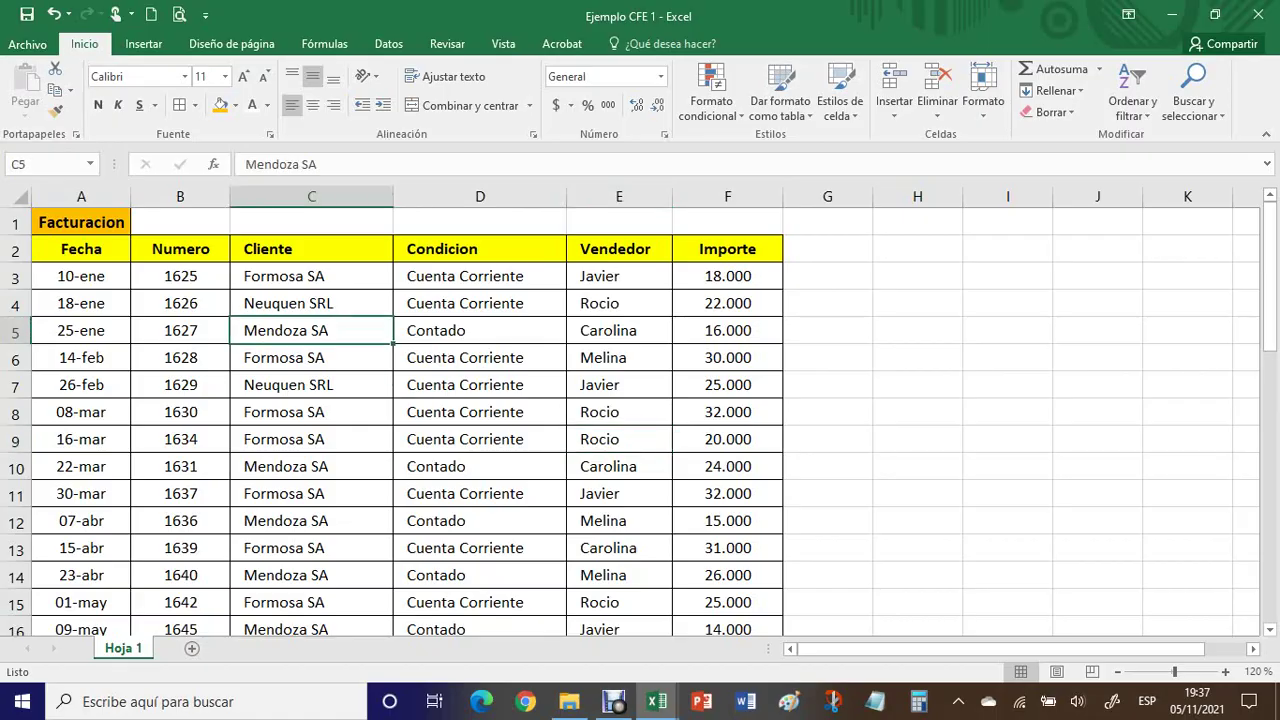
click(311, 385)
click(480, 385)
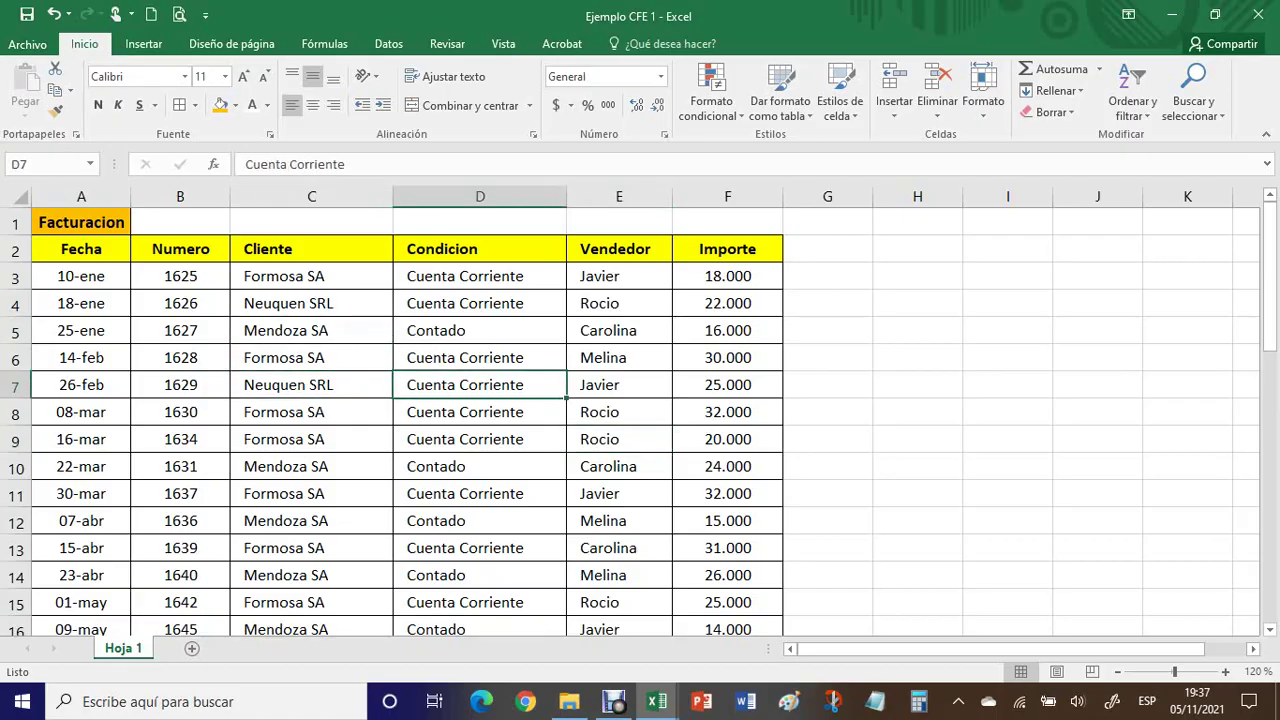
click(311, 521)
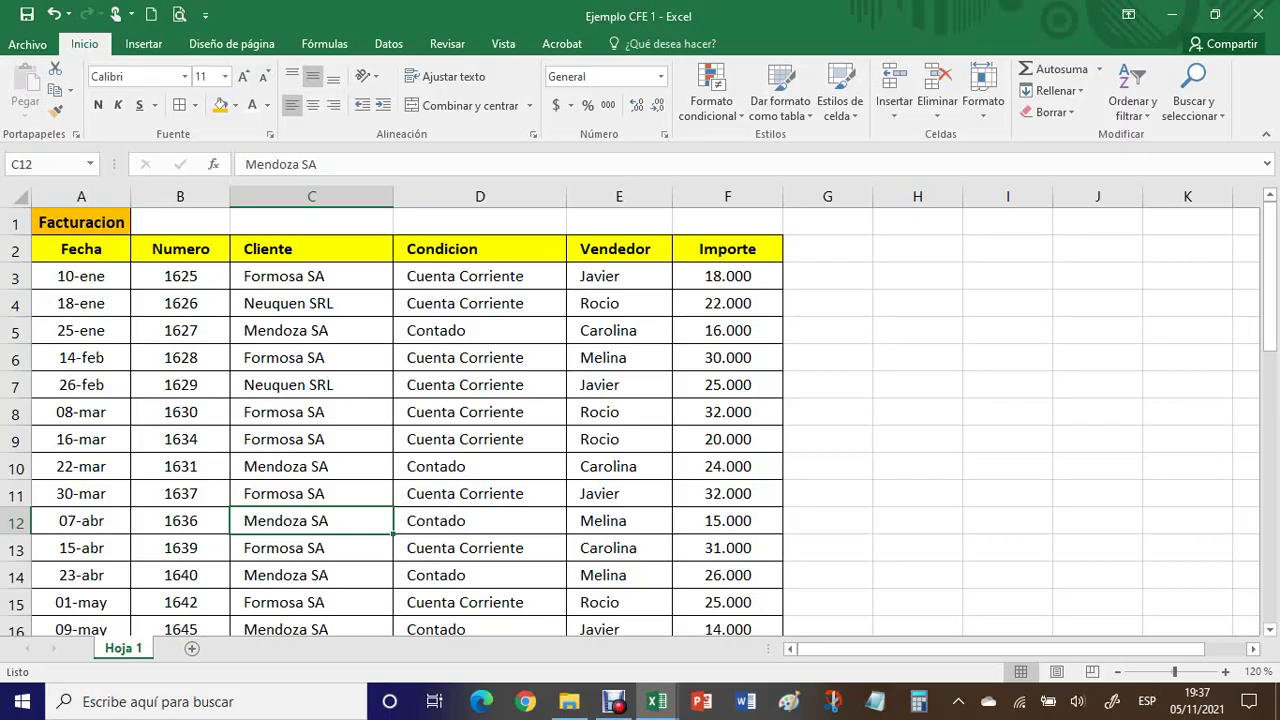
Merge cells A1 through F1 and centre the Facturacion title across the table's width
drag(81, 222, 727, 222)
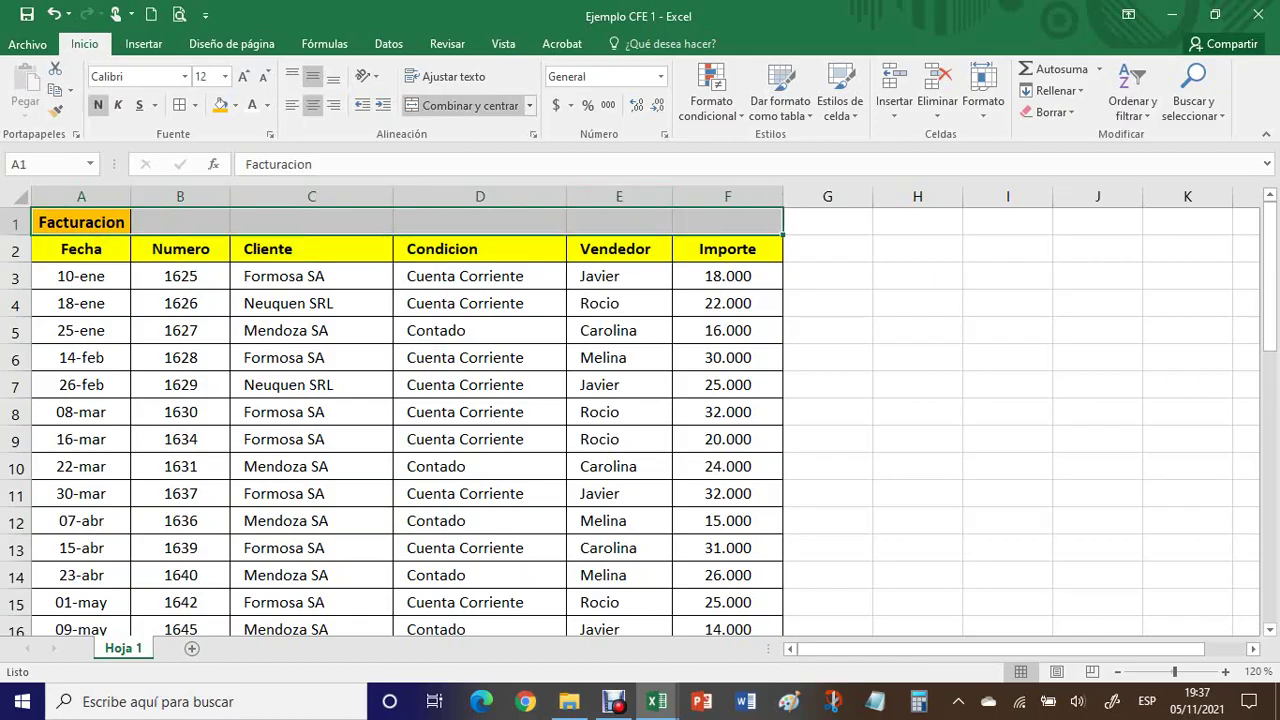
click(465, 105)
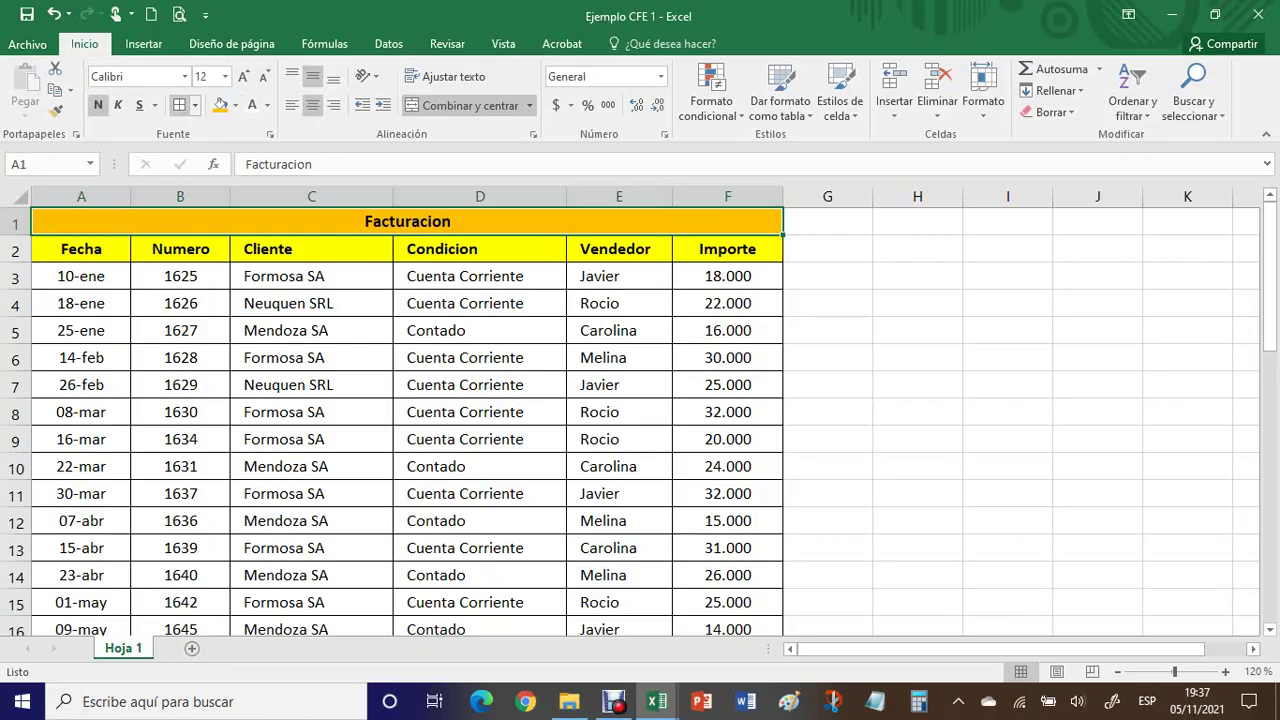
click(480, 494)
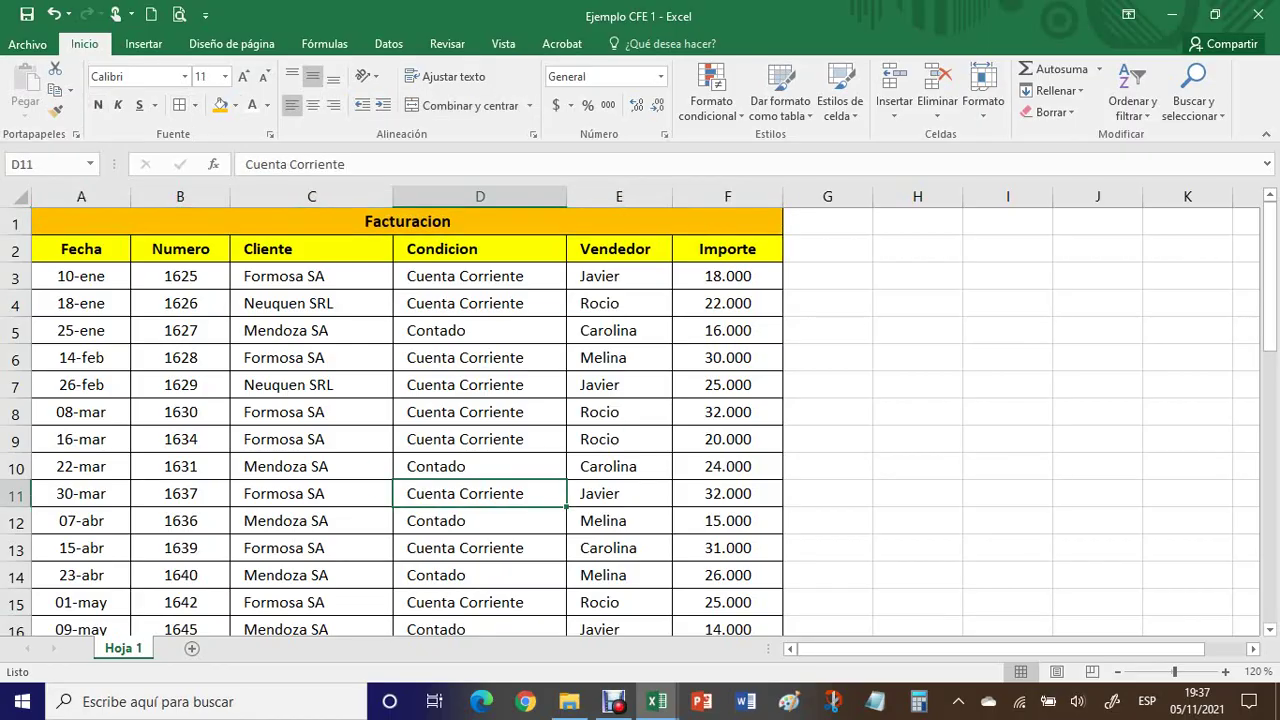